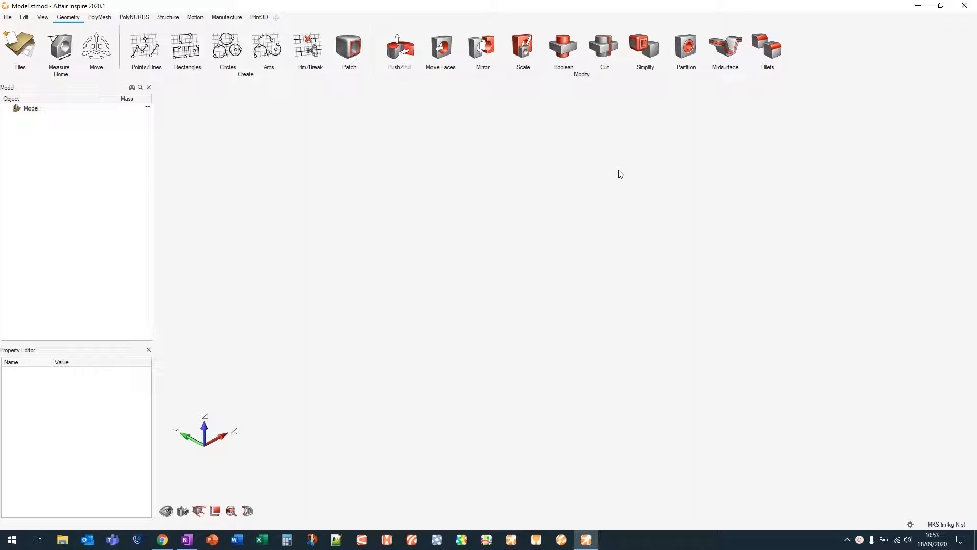
Import the Door Support.x_b file from the Desktop
{"action": "left_click", "coordinate": [7, 17]}
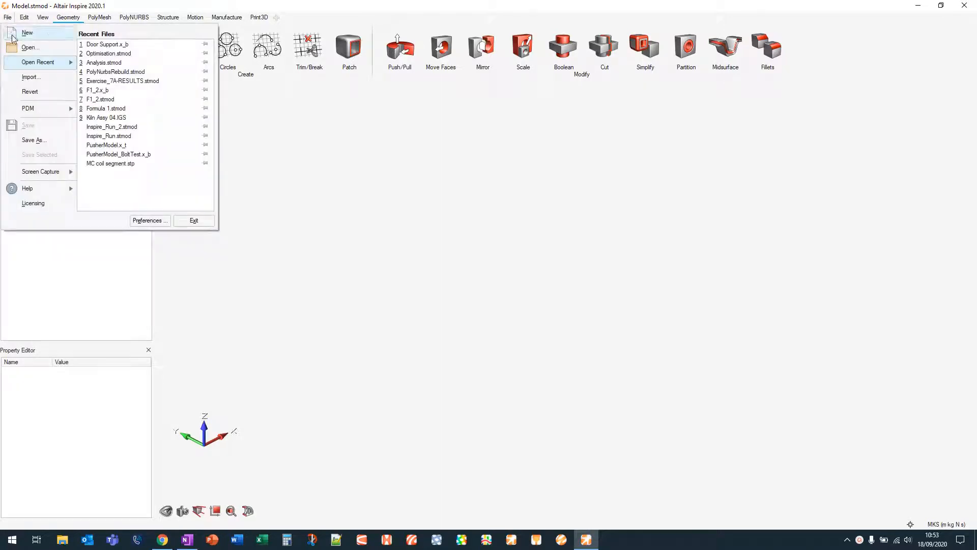
{"action": "left_click", "coordinate": [30, 77]}
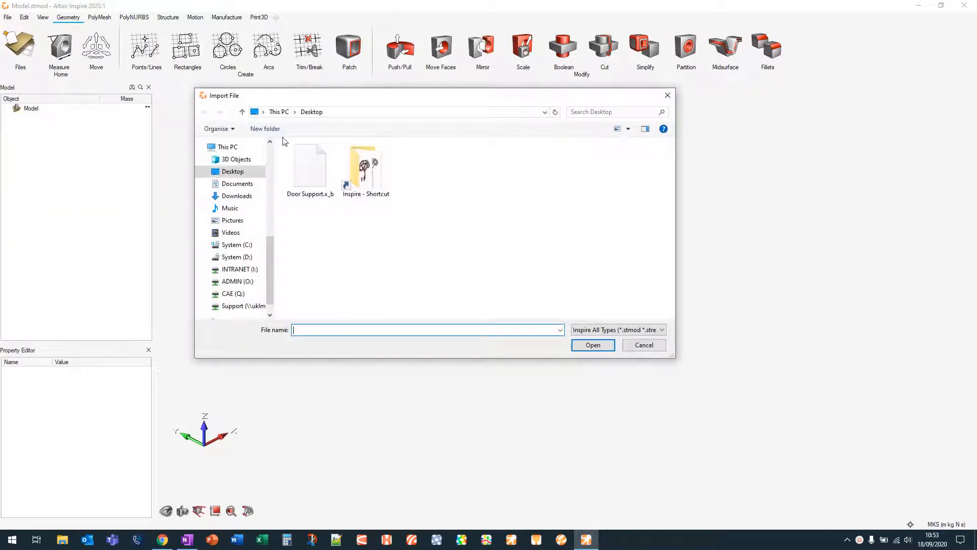
{"action": "left_click", "coordinate": [313, 170]}
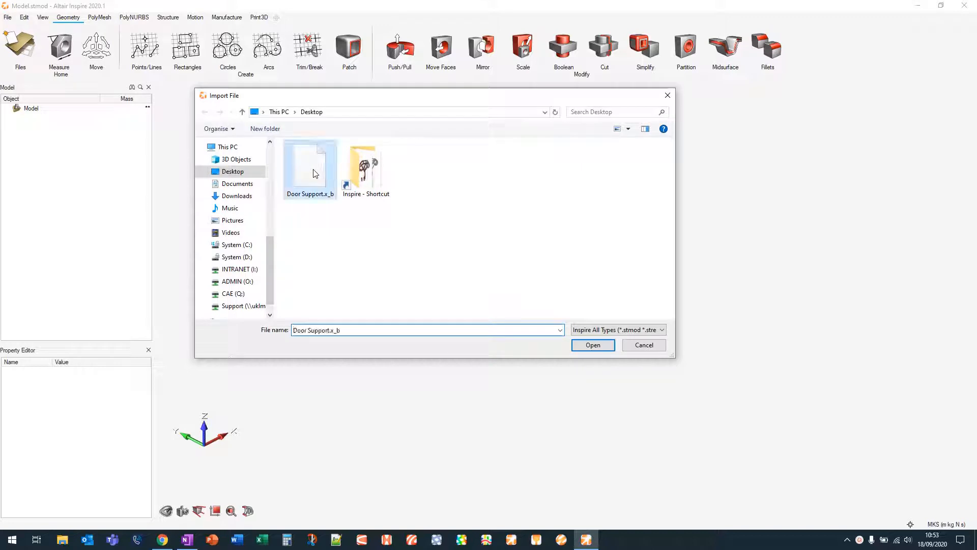
{"action": "left_click", "coordinate": [594, 345]}
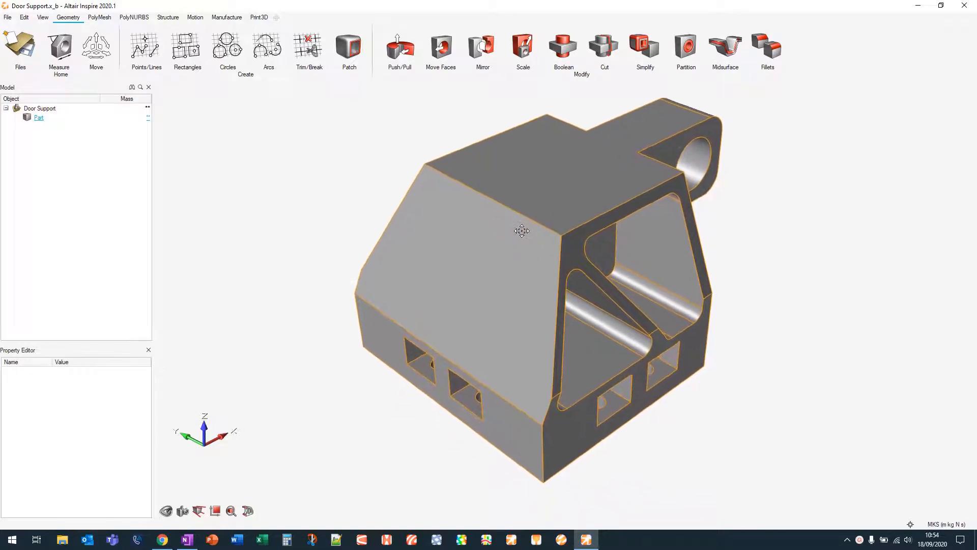
Examine the imported door support model from different angles
{"action": "scroll", "coordinate": [499, 262], "scroll_direction": "down", "scroll_amount": 5}
{"action": "scroll", "coordinate": [500, 262], "scroll_direction": "down", "scroll_amount": 1}
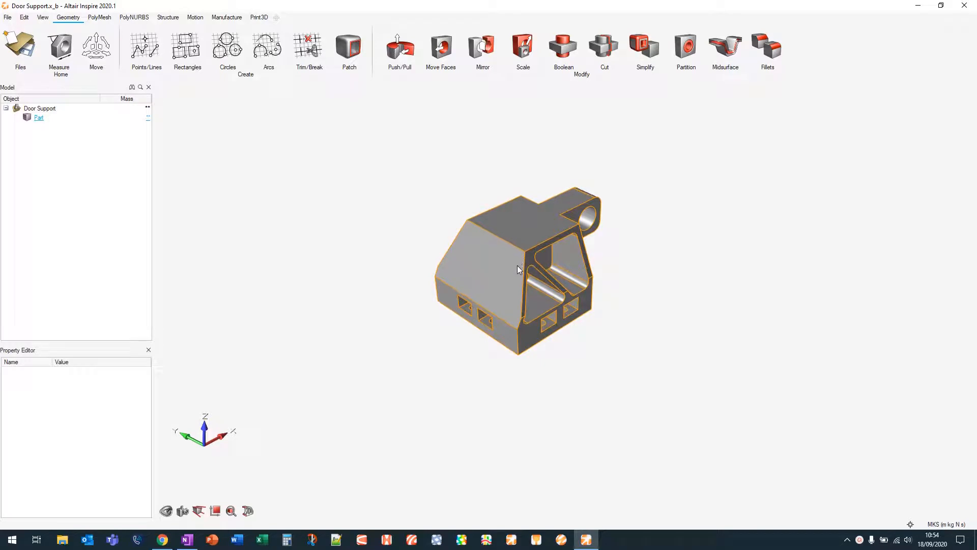
{"action": "right_click_drag", "start_coordinate": [559, 288], "coordinate": [530, 237]}
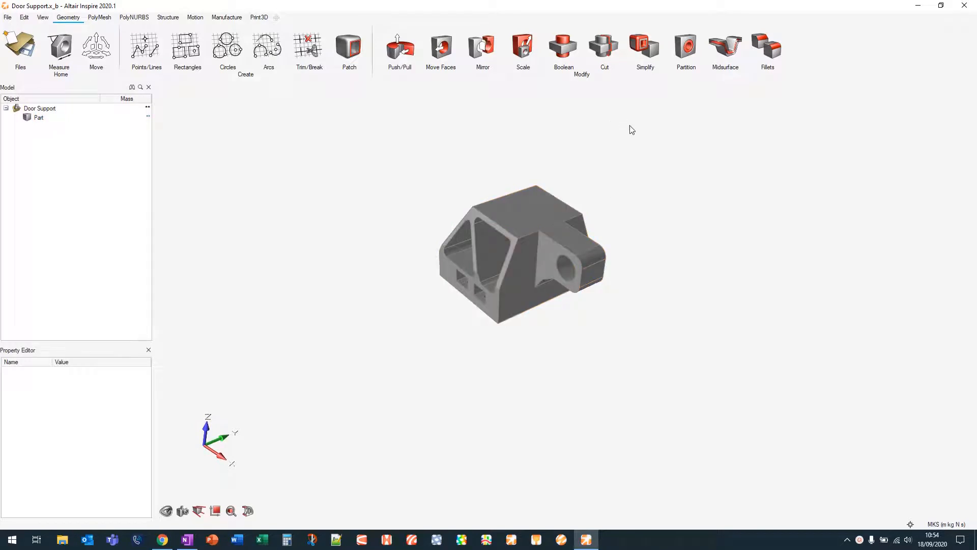
{"action": "middle_click_drag", "start_coordinate": [637, 146], "coordinate": [632, 199]}
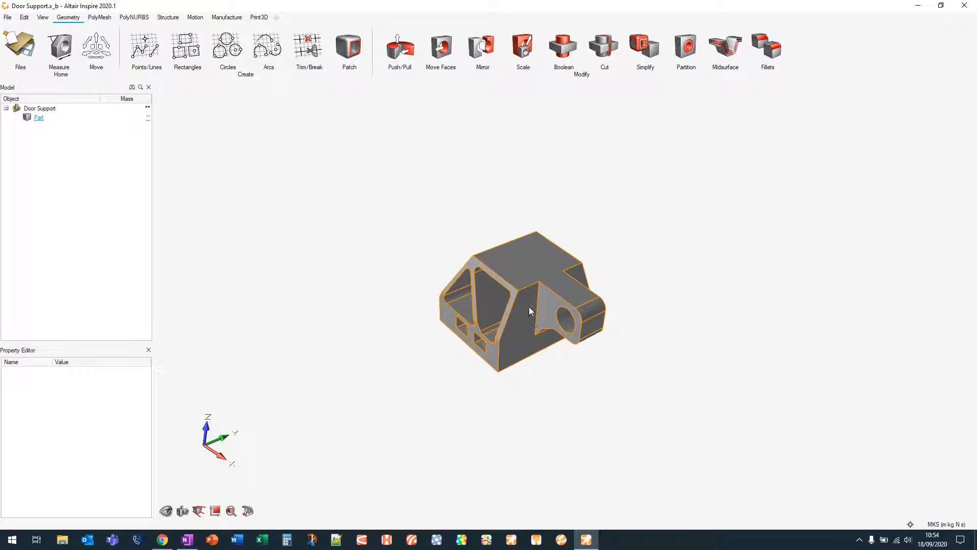
{"action": "scroll", "coordinate": [528, 297], "scroll_direction": "up", "scroll_amount": 3}
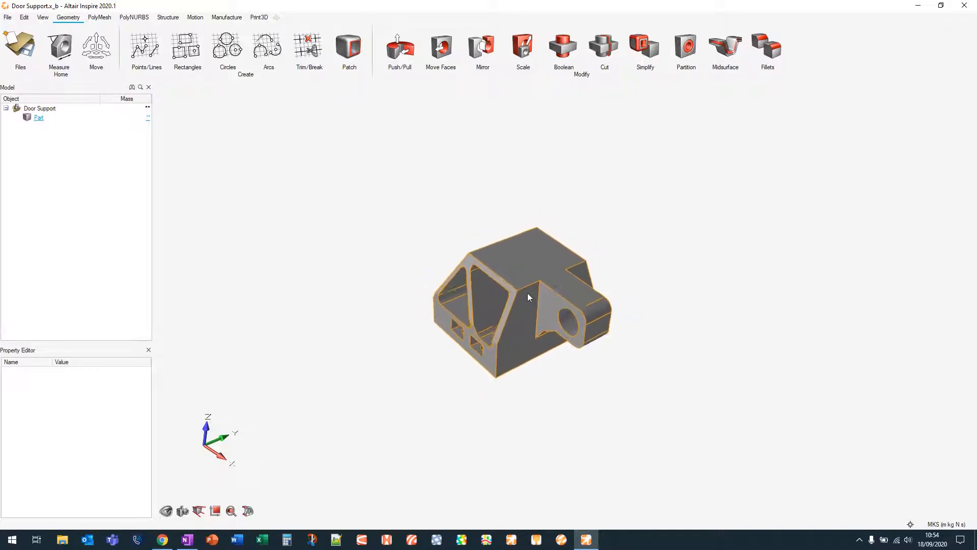
{"action": "right_click_drag", "start_coordinate": [559, 216], "coordinate": [521, 195]}
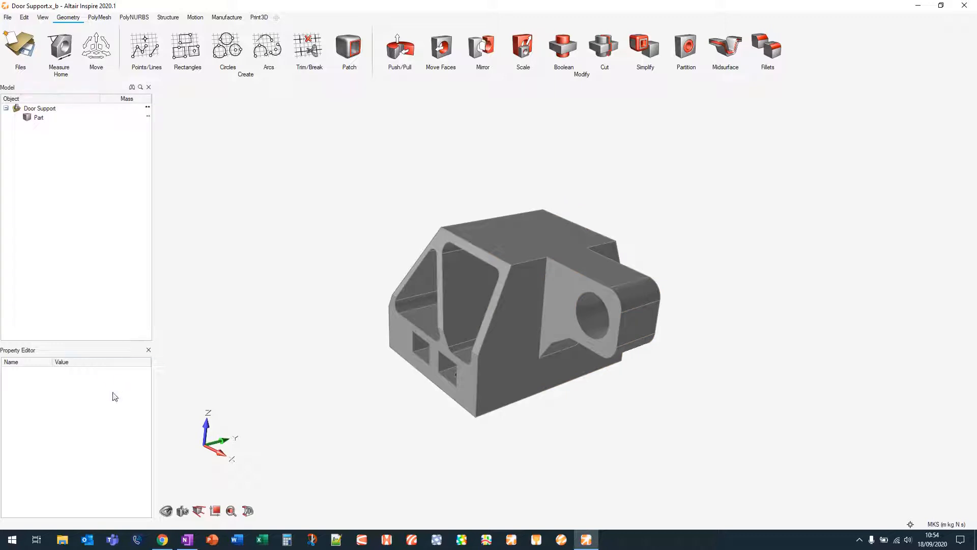
{"action": "left_click", "coordinate": [43, 18]}
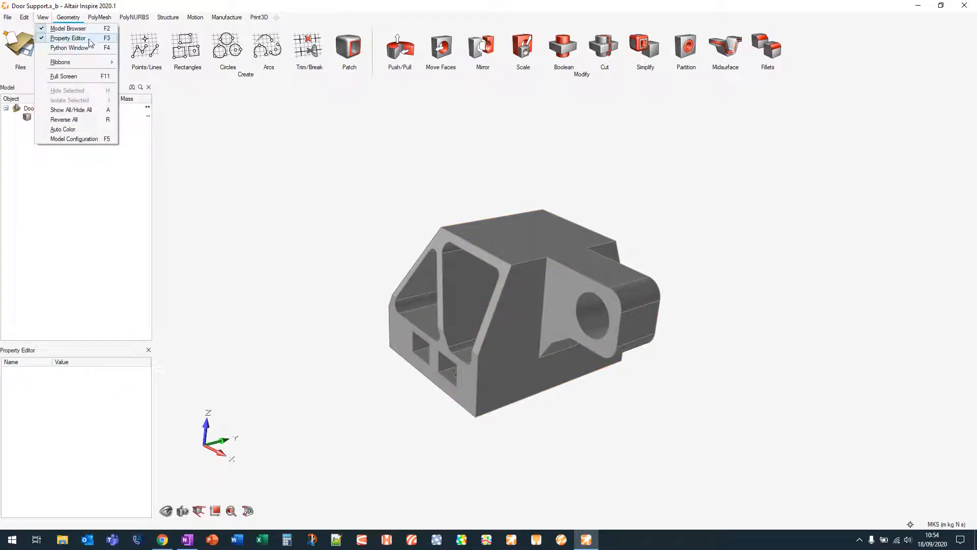
{"action": "left_click", "coordinate": [306, 207]}
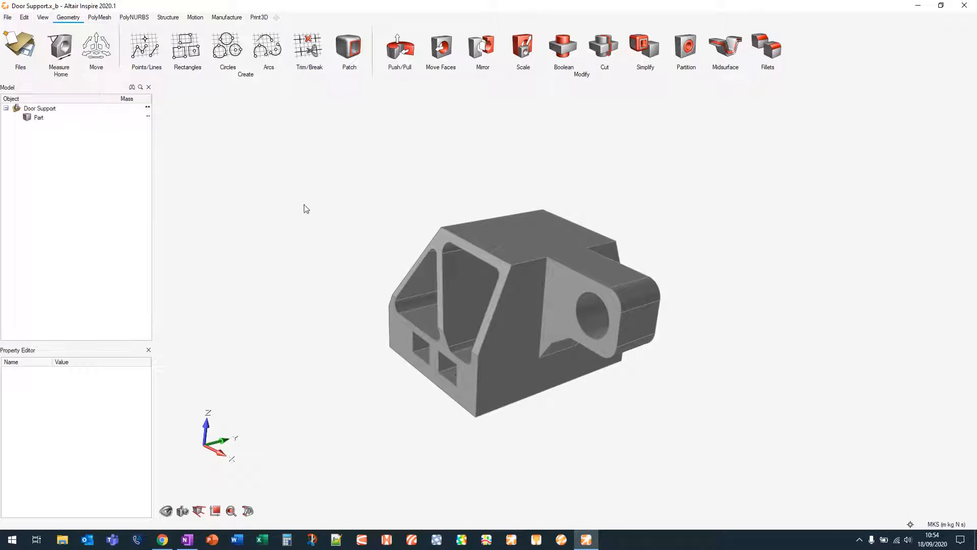
Select the part and review its properties, including the material list
{"action": "left_click", "coordinate": [531, 242]}
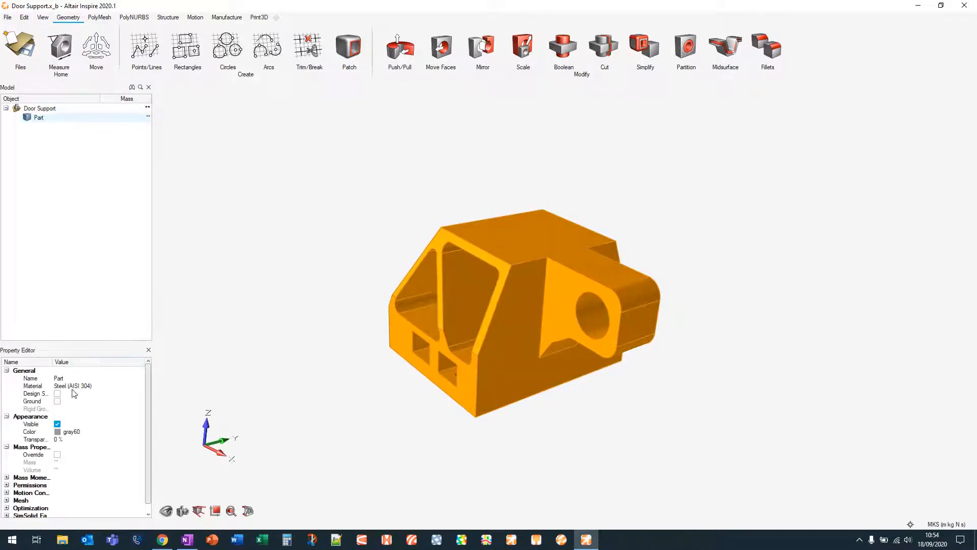
{"action": "left_click_drag", "start_coordinate": [70, 343], "coordinate": [78, 278]}
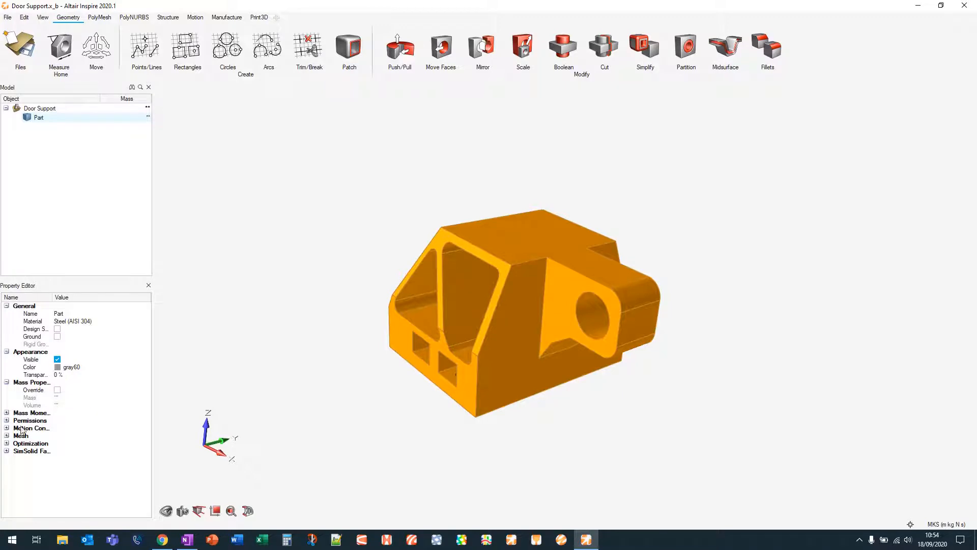
{"action": "left_click", "coordinate": [7, 436]}
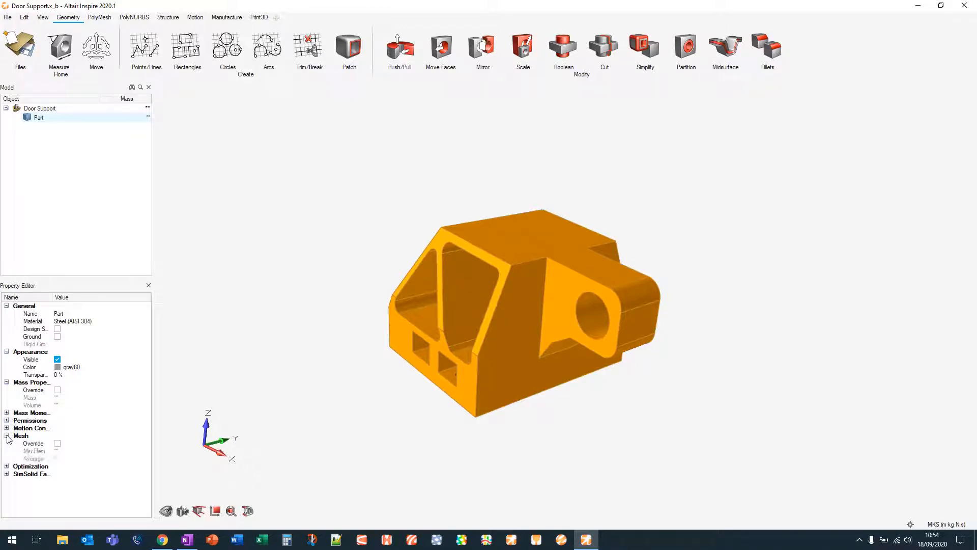
{"action": "left_click", "coordinate": [7, 436]}
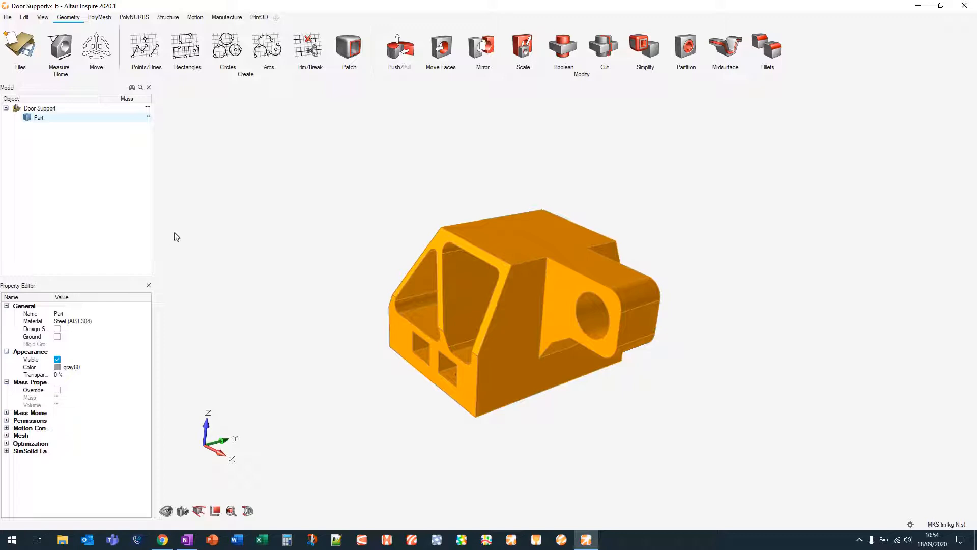
{"action": "left_click", "coordinate": [95, 321]}
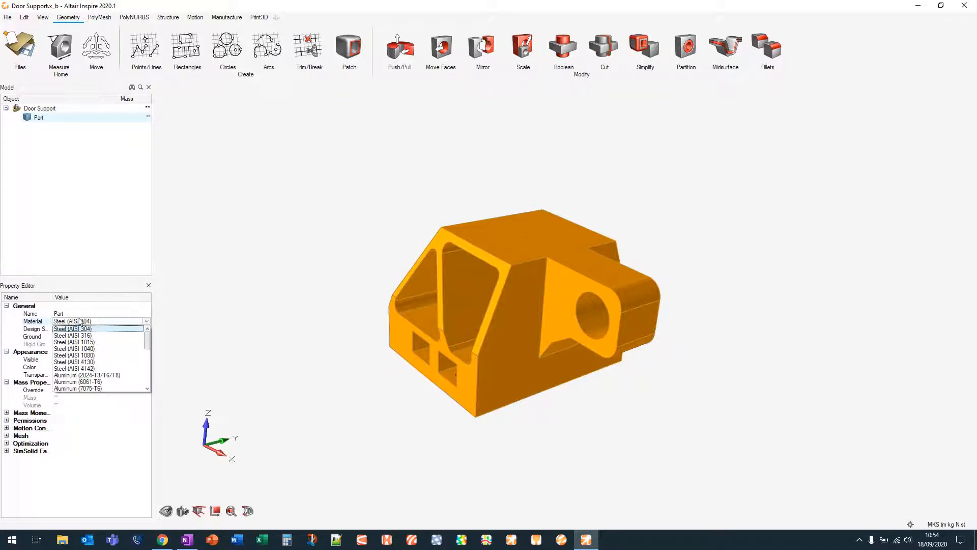
{"action": "left_click", "coordinate": [106, 329]}
Assign Aluminum (2024-T3/T6/T8) to the part and calculate its mass
{"action": "right_click", "coordinate": [514, 243]}
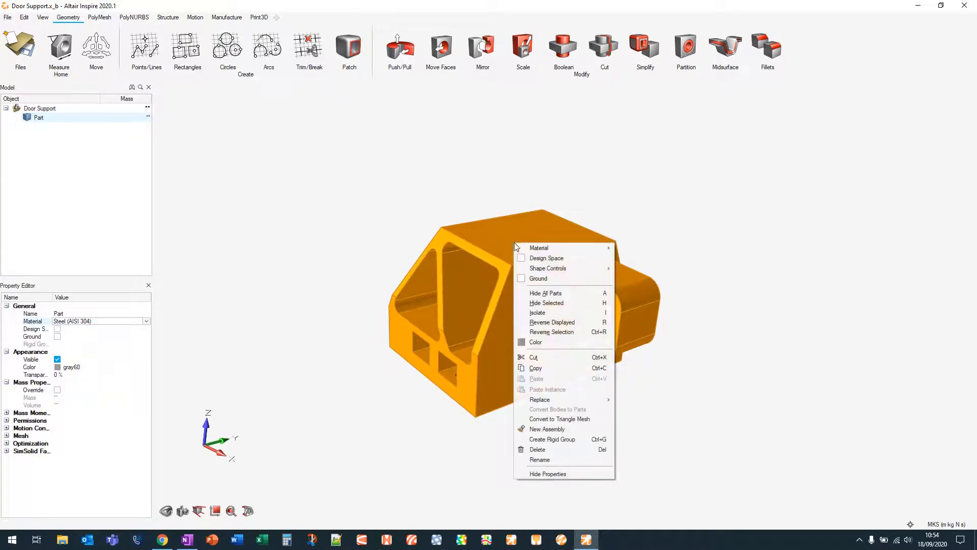
{"action": "mouse_move", "coordinate": [570, 248]}
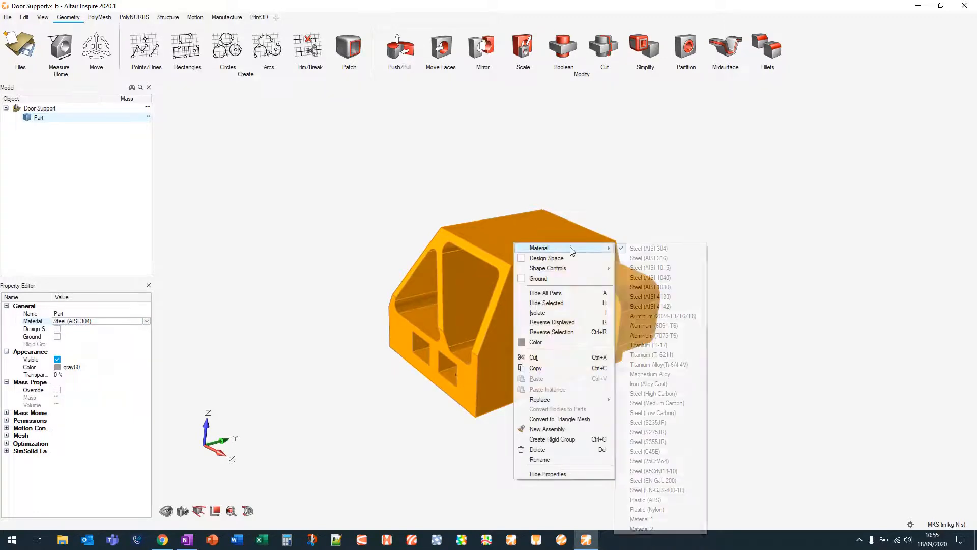
{"action": "left_click", "coordinate": [672, 320]}
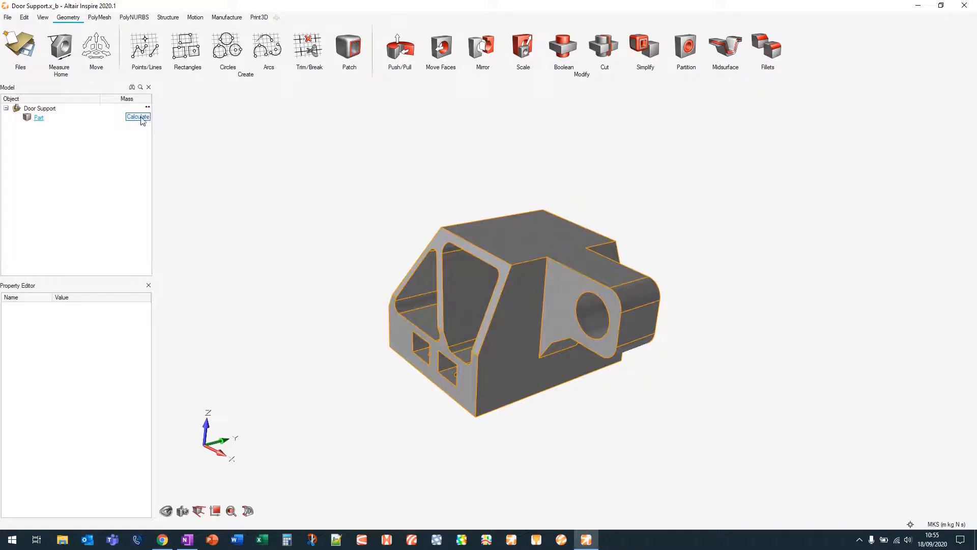
{"action": "left_click", "coordinate": [138, 117]}
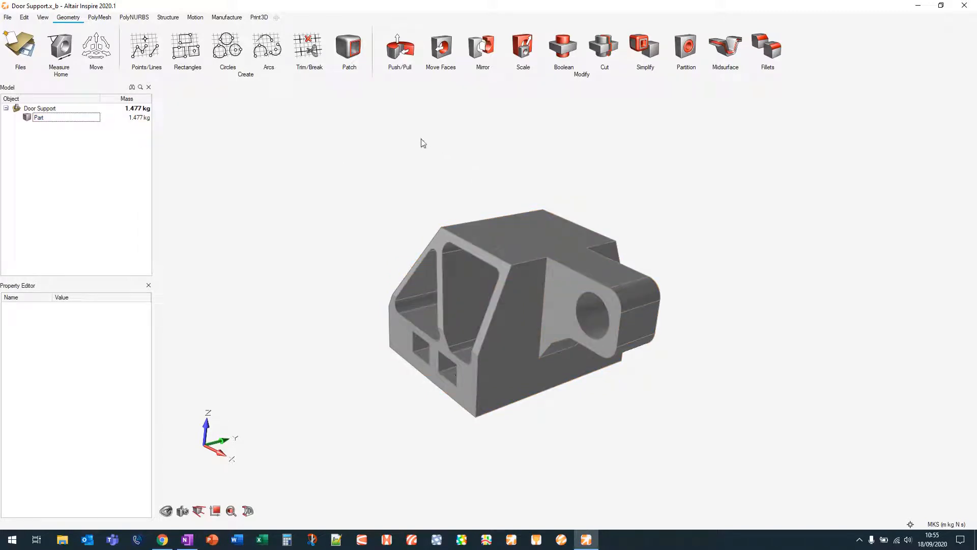
Delete the two custom materials under My Materials, add a new custom material, and close the materials window
{"action": "left_click", "coordinate": [178, 19]}
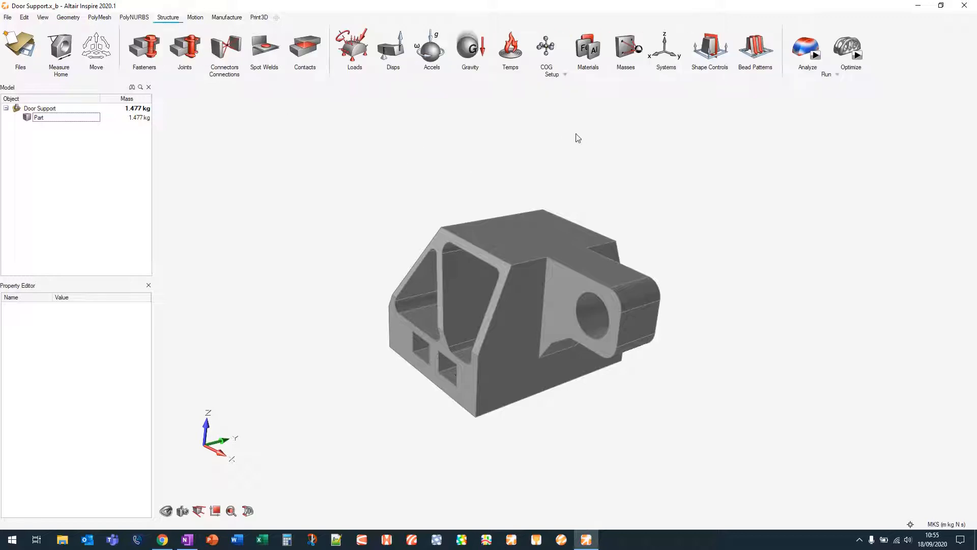
{"action": "left_click", "coordinate": [590, 48]}
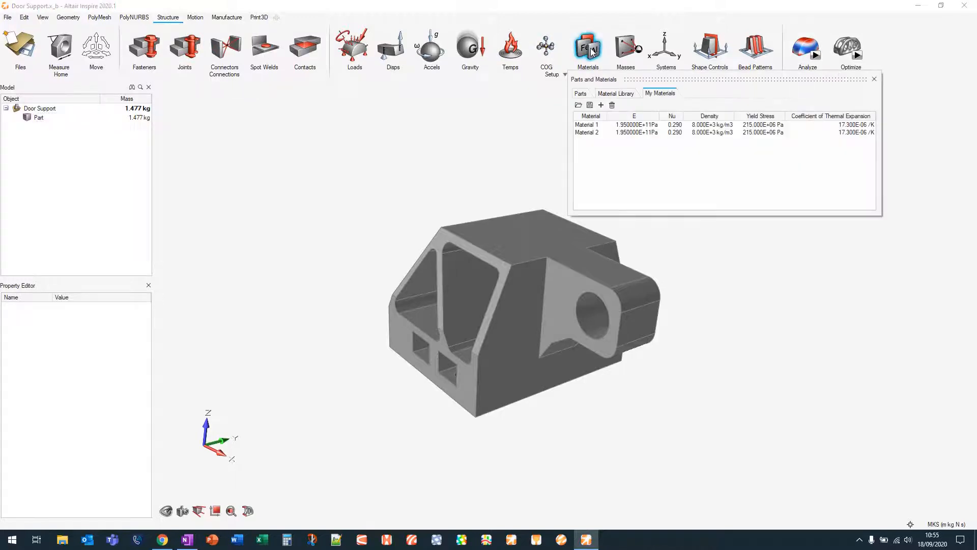
{"action": "left_click", "coordinate": [601, 126]}
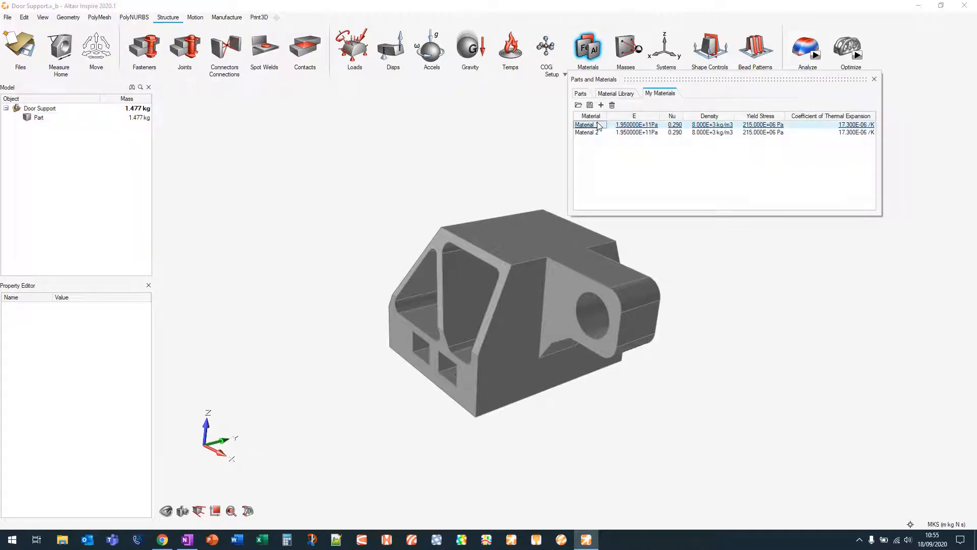
{"action": "left_click", "coordinate": [613, 105]}
{"action": "left_click", "coordinate": [601, 126]}
{"action": "left_click", "coordinate": [613, 106]}
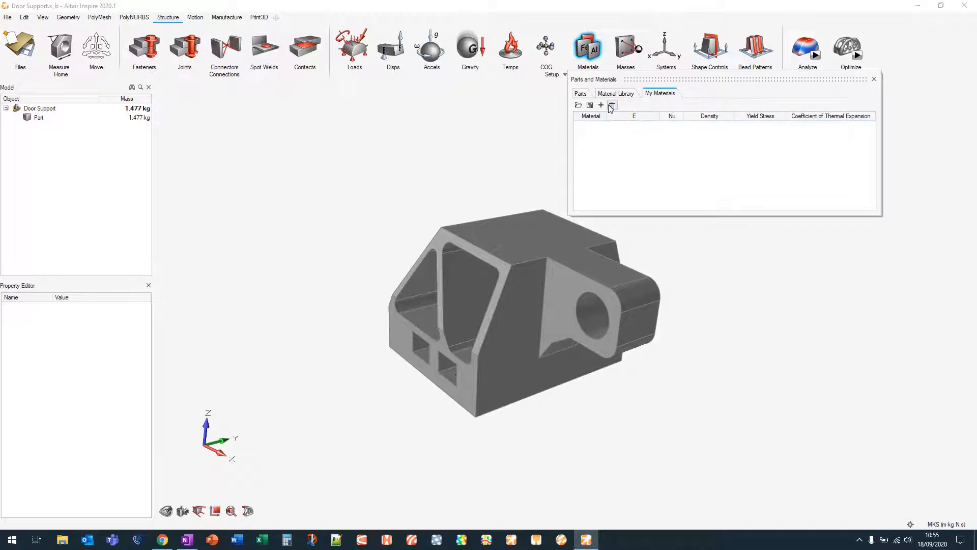
{"action": "left_click", "coordinate": [602, 105]}
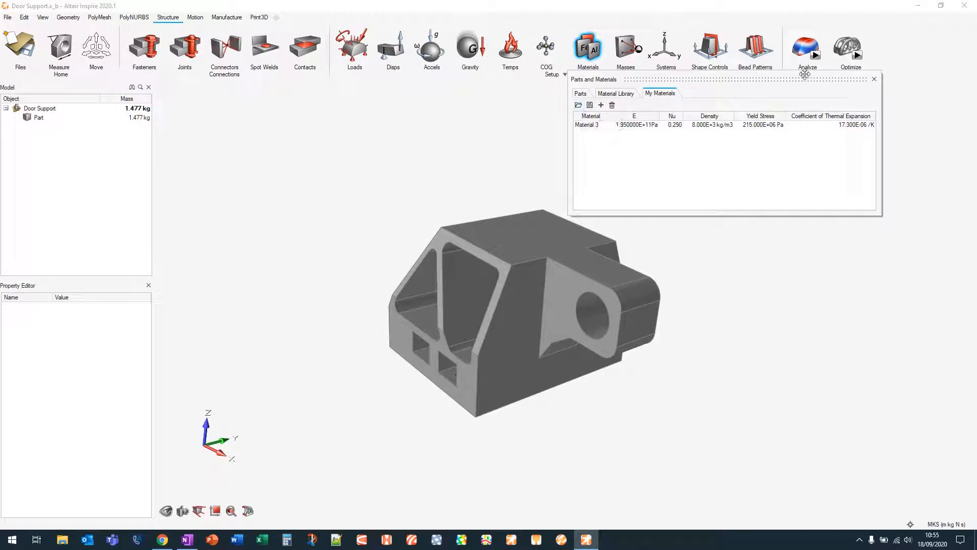
{"action": "left_click", "coordinate": [874, 79]}
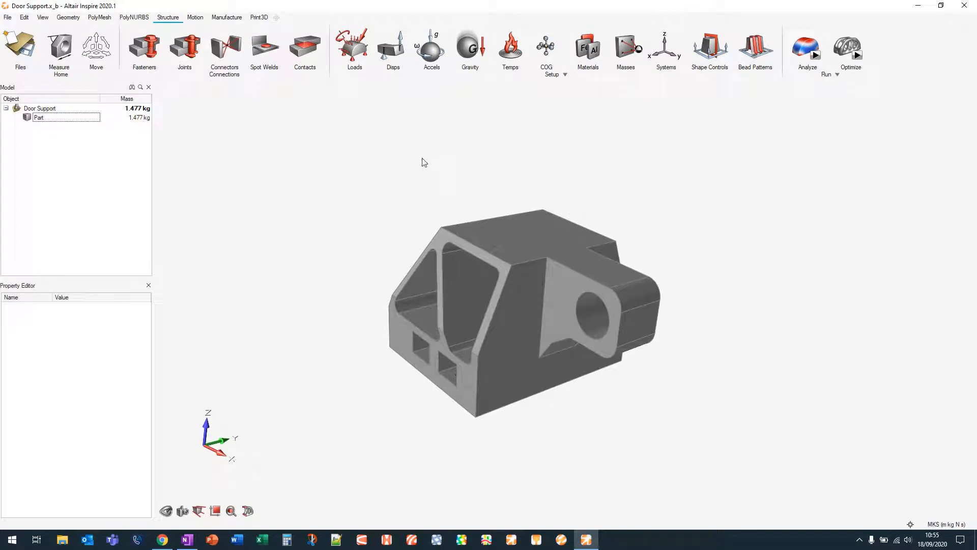
Start a rectangle sketch on the part's top face, creating it as a new part
{"action": "left_click", "coordinate": [71, 17]}
{"action": "middle_click_drag", "start_coordinate": [400, 199], "coordinate": [447, 182]}
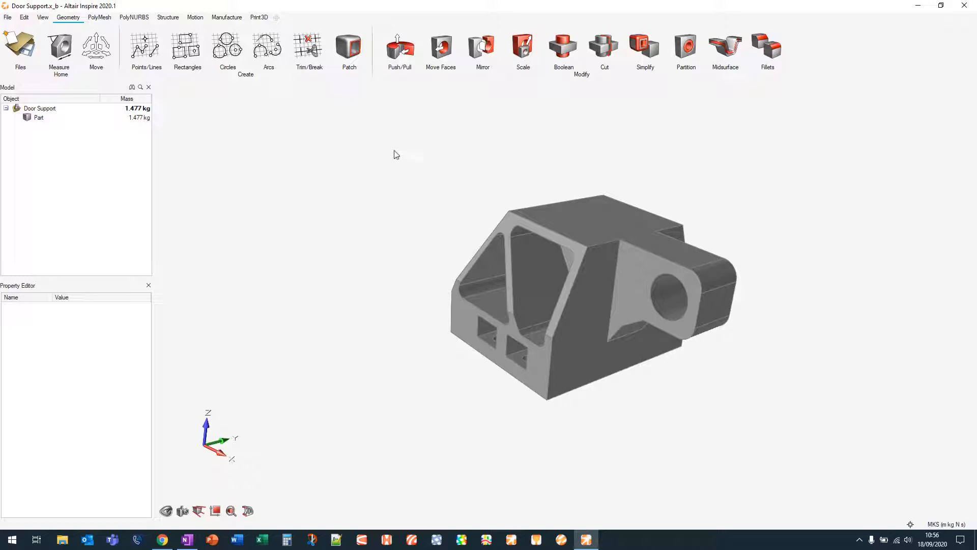
{"action": "left_click", "coordinate": [199, 53]}
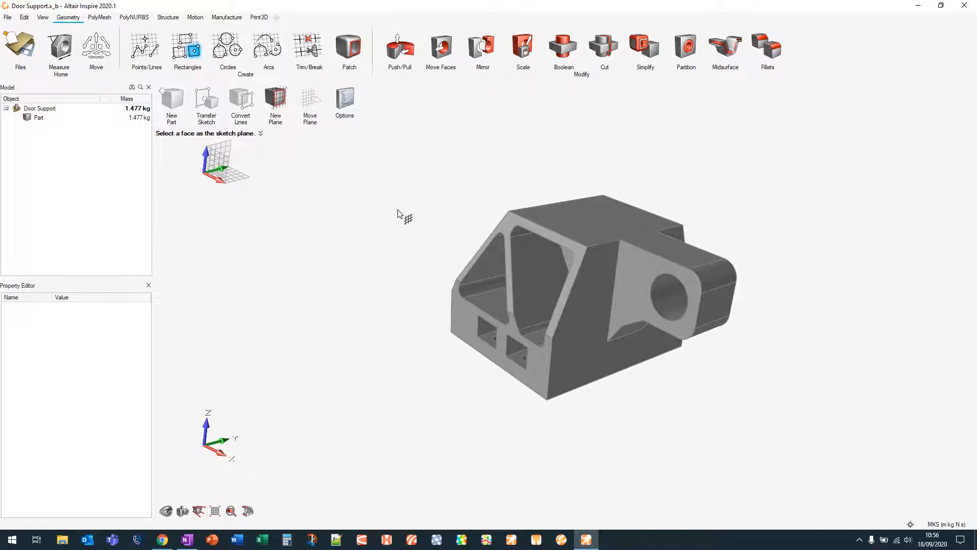
{"action": "right_click_drag", "start_coordinate": [399, 211], "coordinate": [374, 258]}
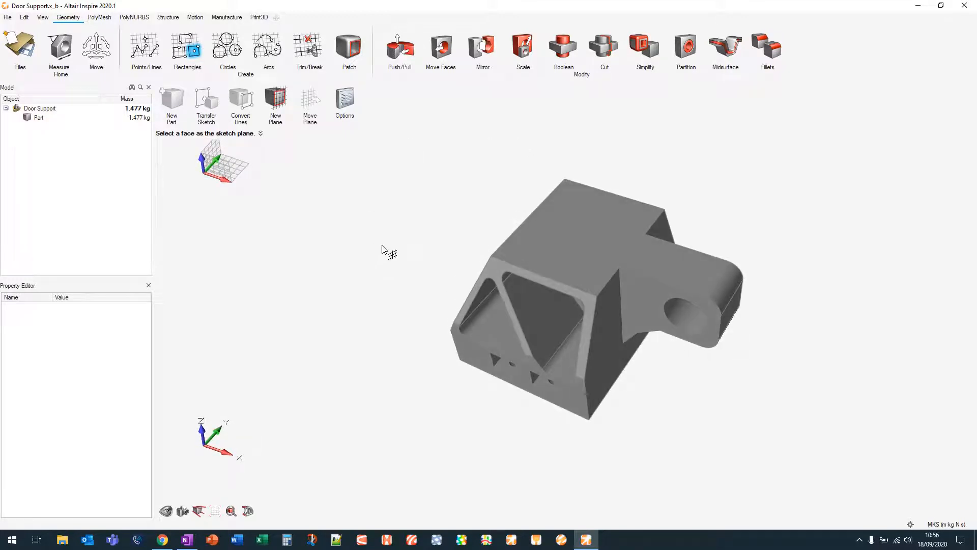
{"action": "left_click", "coordinate": [587, 237]}
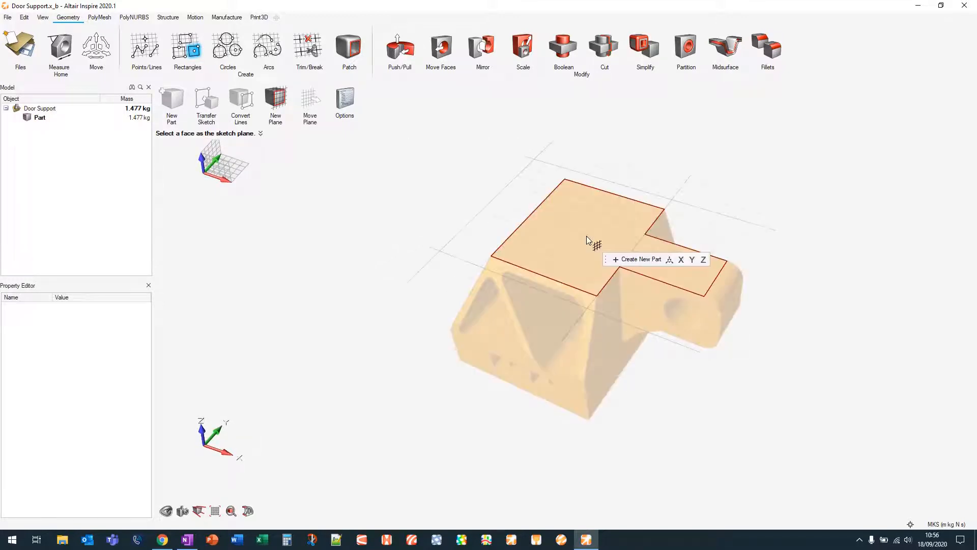
{"action": "left_click", "coordinate": [643, 259]}
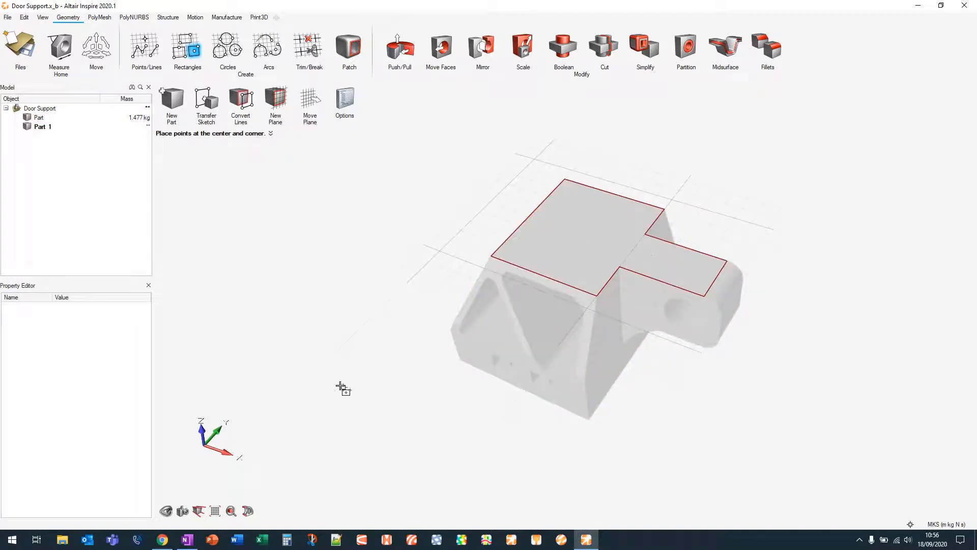
Sketch a centre rectangle about 0.046 m by 0.048 m on the top face
{"action": "left_click", "coordinate": [215, 510]}
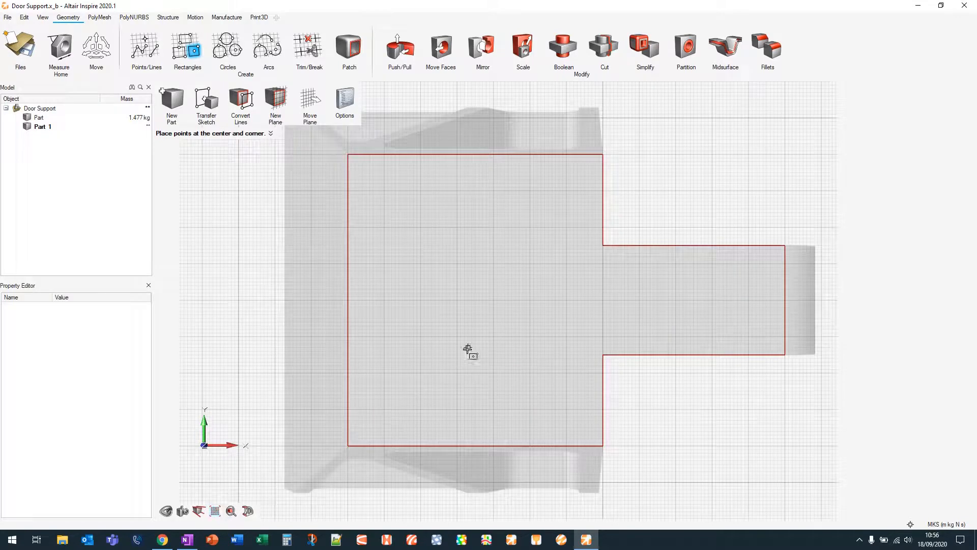
{"action": "left_click", "coordinate": [473, 290]}
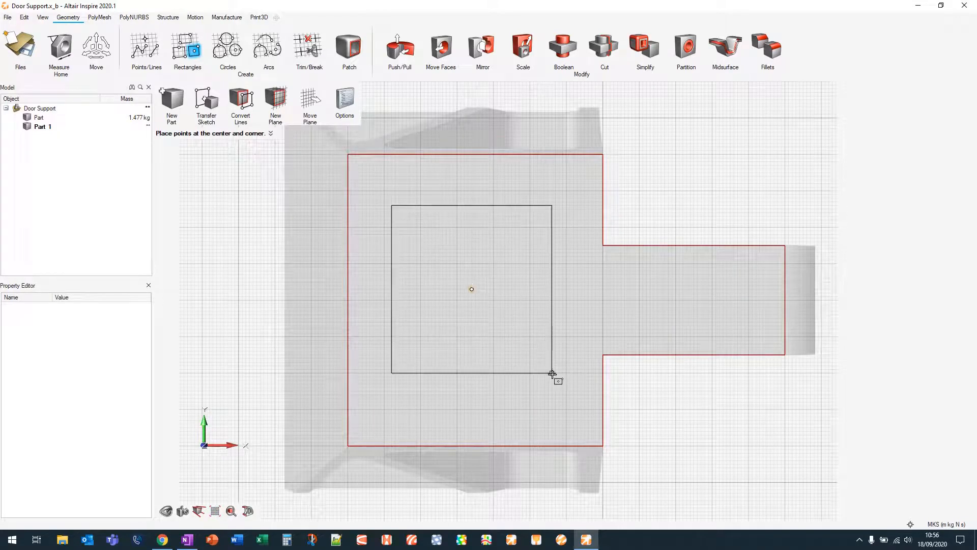
{"action": "left_click", "coordinate": [555, 376]}
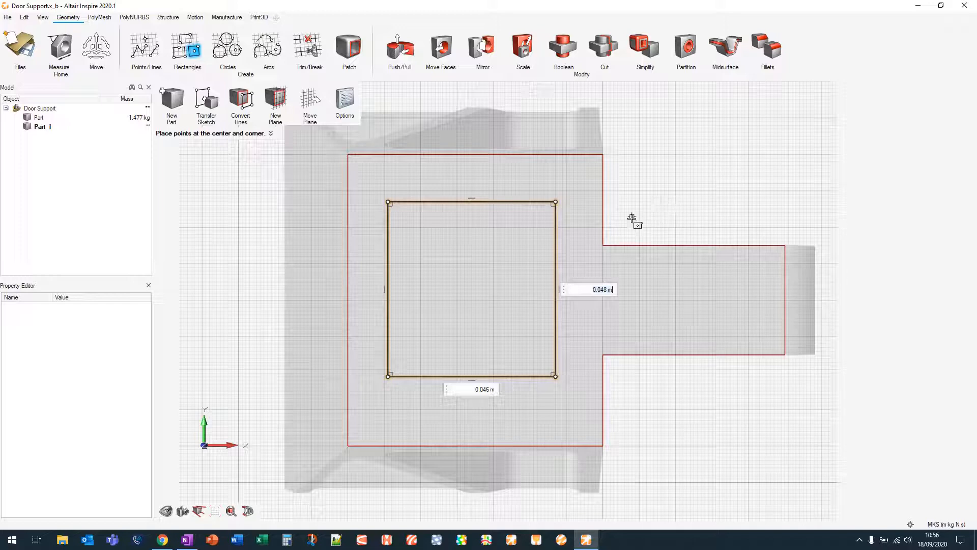
{"action": "right_click_drag", "start_coordinate": [691, 179], "coordinate": [591, 178]}
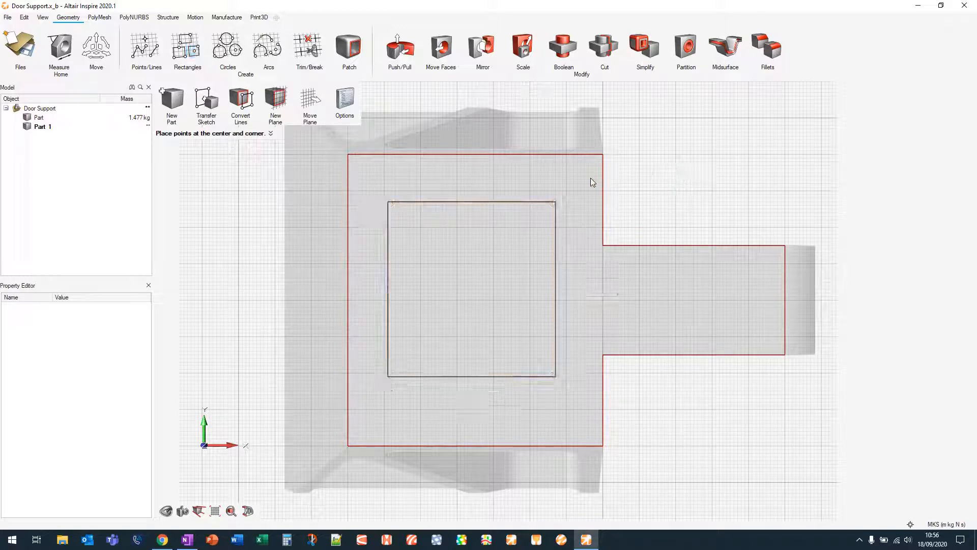
Push/pull the sketched rectangle up into a block 0.04 m tall
{"action": "right_click_drag", "start_coordinate": [733, 174], "coordinate": [623, 178]}
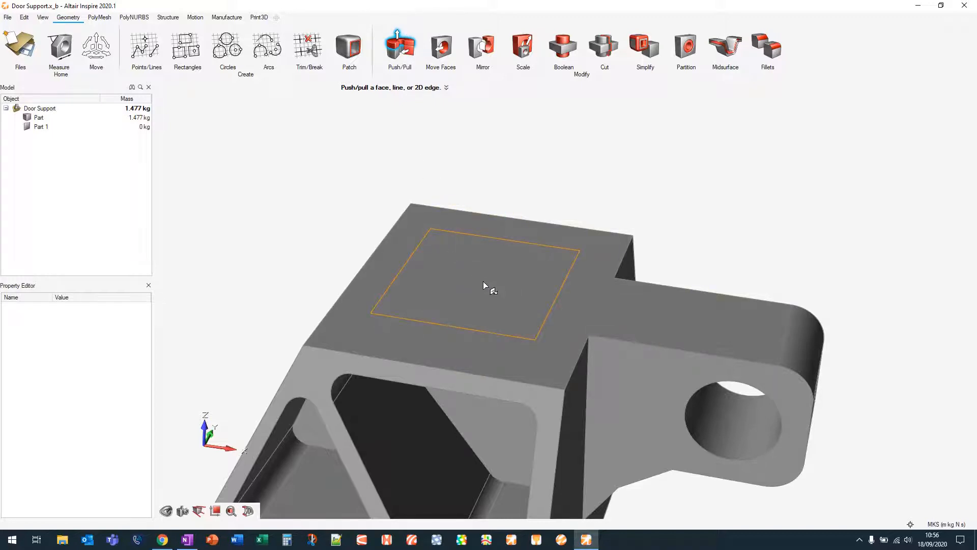
{"action": "mouse_move", "coordinate": [483, 280]}
{"action": "left_mouse_down"}
{"action": "mouse_move", "coordinate": [485, 148]}
{"action": "mouse_move", "coordinate": [485, 172]}
{"action": "left_mouse_up"}
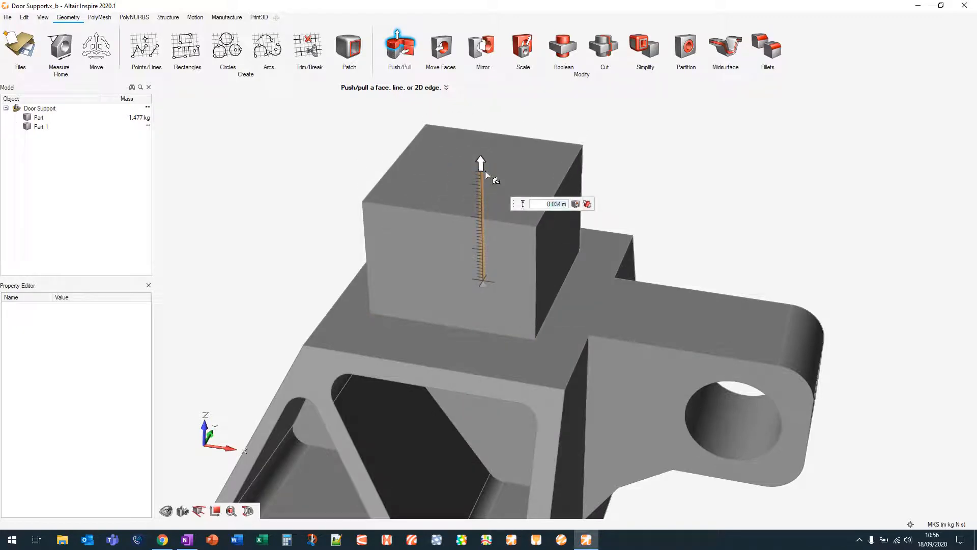
{"action": "type", "text": "0.04"}
{"action": "key", "text": "Return"}
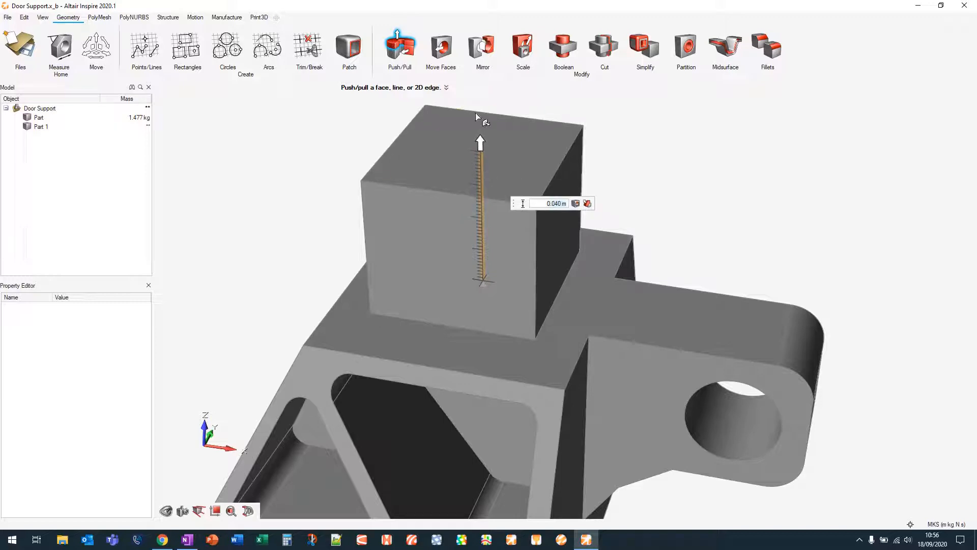
{"action": "right_click_drag", "start_coordinate": [653, 122], "coordinate": [637, 165]}
{"action": "middle_click_drag", "start_coordinate": [580, 138], "coordinate": [582, 125]}
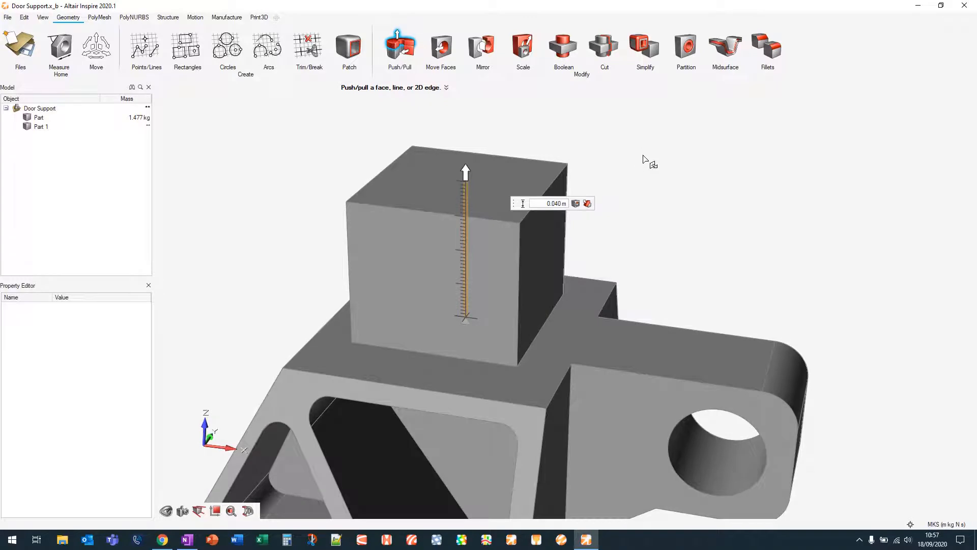
{"action": "scroll", "coordinate": [643, 154], "scroll_direction": "down", "scroll_amount": 2}
{"action": "right_click_drag", "start_coordinate": [681, 159], "coordinate": [618, 162]}
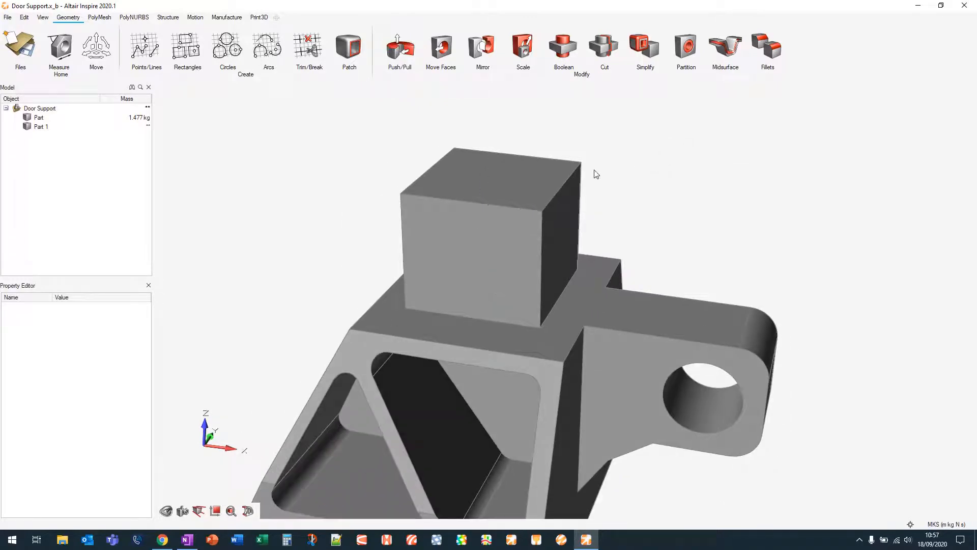
{"action": "right_click_drag", "start_coordinate": [742, 164], "coordinate": [697, 164]}
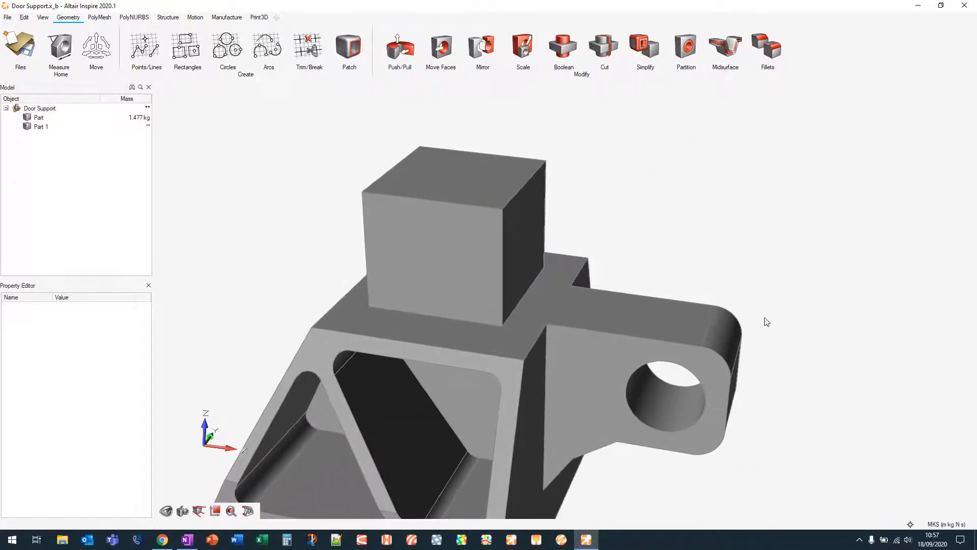
{"action": "left_click", "coordinate": [950, 525]}
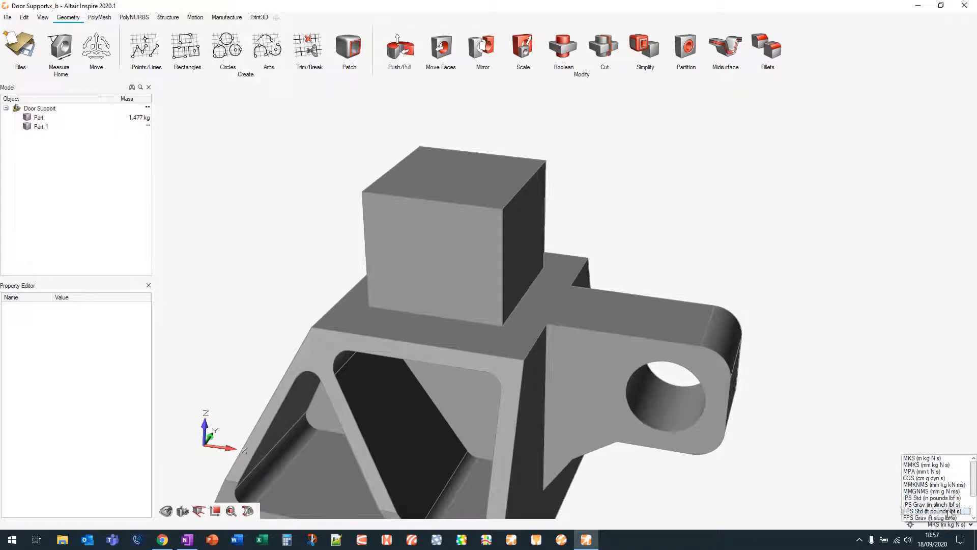
{"action": "left_click", "coordinate": [948, 458]}
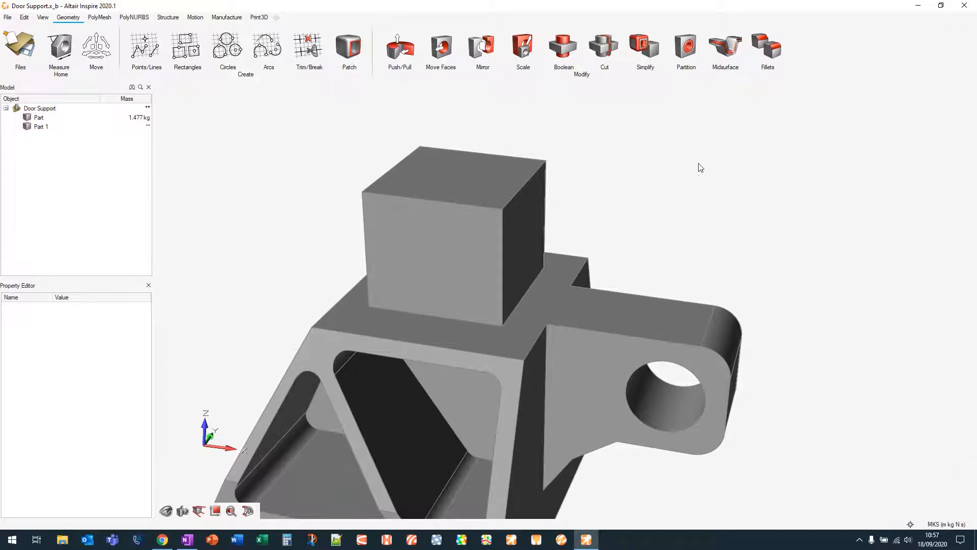
Delete the new block part, Part 1
{"action": "scroll", "coordinate": [710, 209], "scroll_direction": "down", "scroll_amount": 3}
{"action": "middle_click_drag", "start_coordinate": [683, 186], "coordinate": [646, 190]}
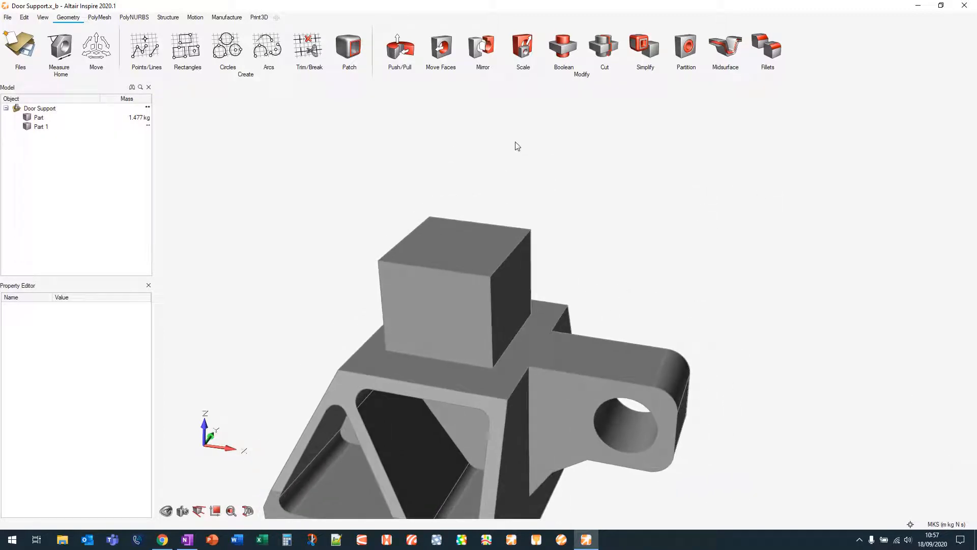
{"action": "middle_click_drag", "start_coordinate": [527, 146], "coordinate": [507, 106]}
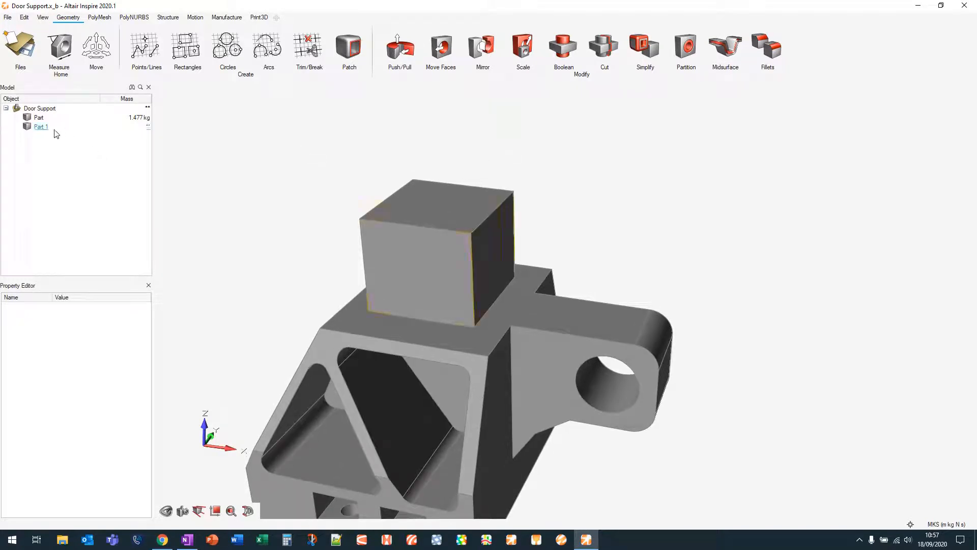
{"action": "left_click", "coordinate": [440, 242]}
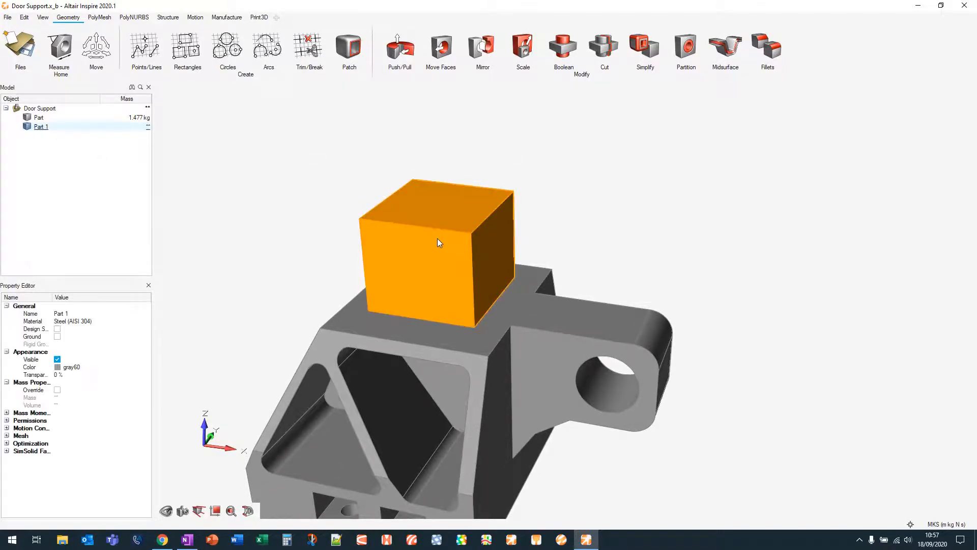
{"action": "key", "text": "Delete"}
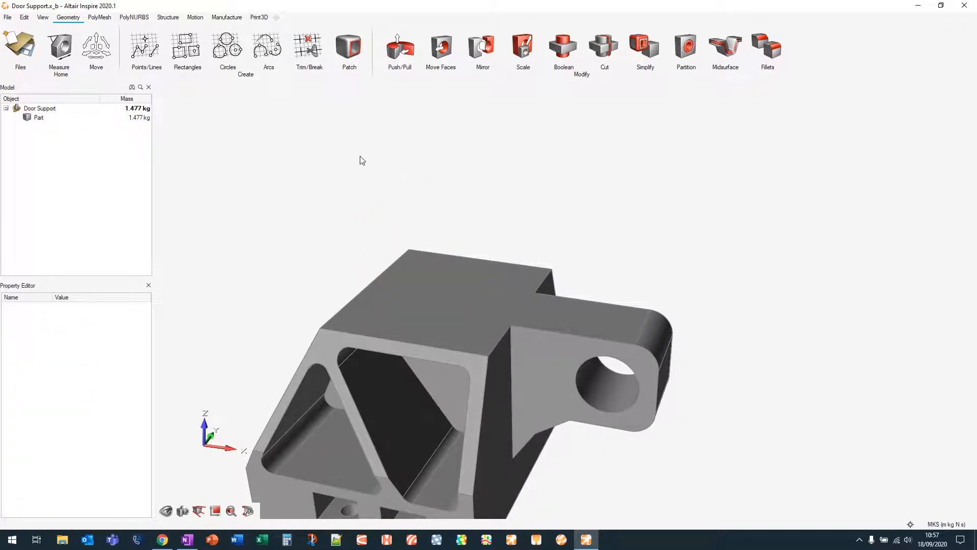
Try to patch the hole in the part's lug with the Patch tool
{"action": "middle_click_drag", "start_coordinate": [346, 180], "coordinate": [408, 100]}
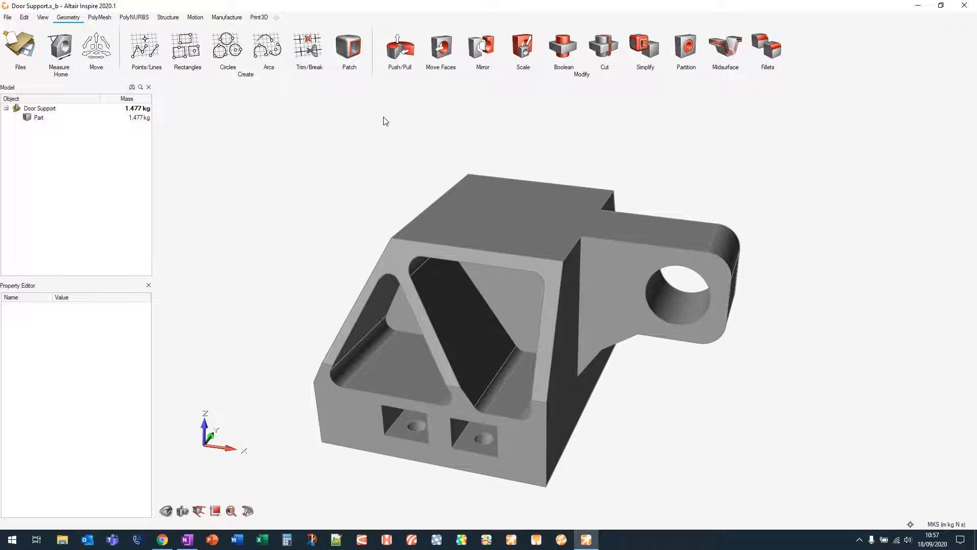
{"action": "left_click", "coordinate": [350, 49]}
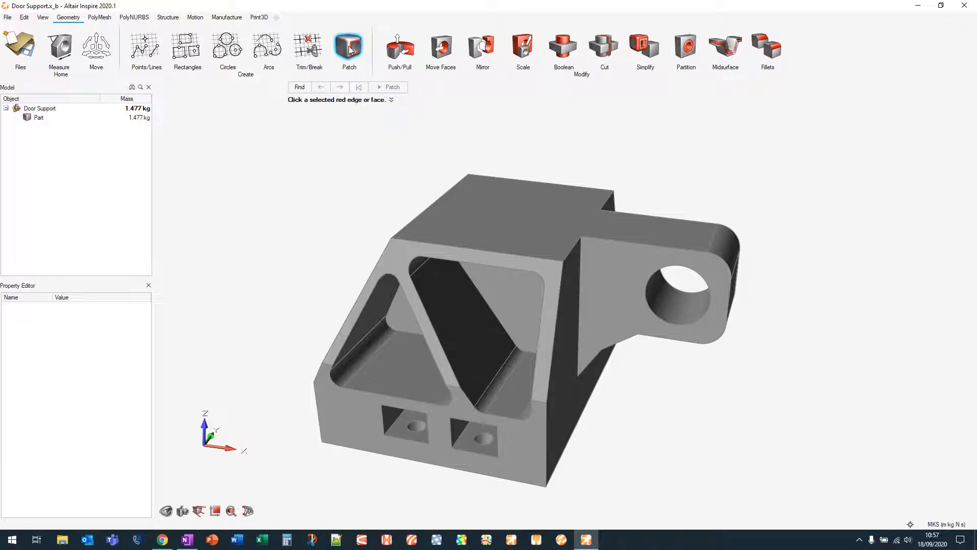
{"action": "left_click", "coordinate": [670, 266]}
{"action": "left_click", "coordinate": [670, 267]}
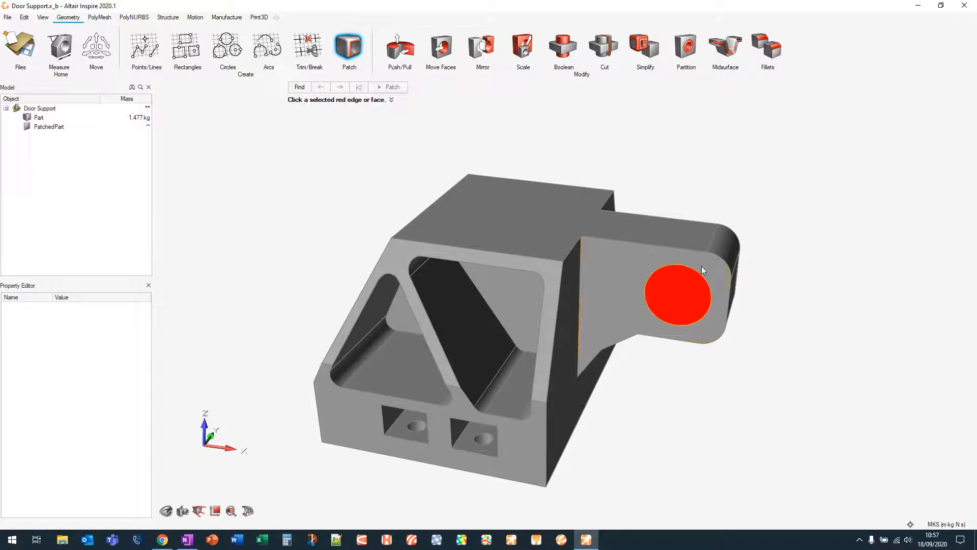
{"action": "right_click_drag", "start_coordinate": [814, 291], "coordinate": [695, 301]}
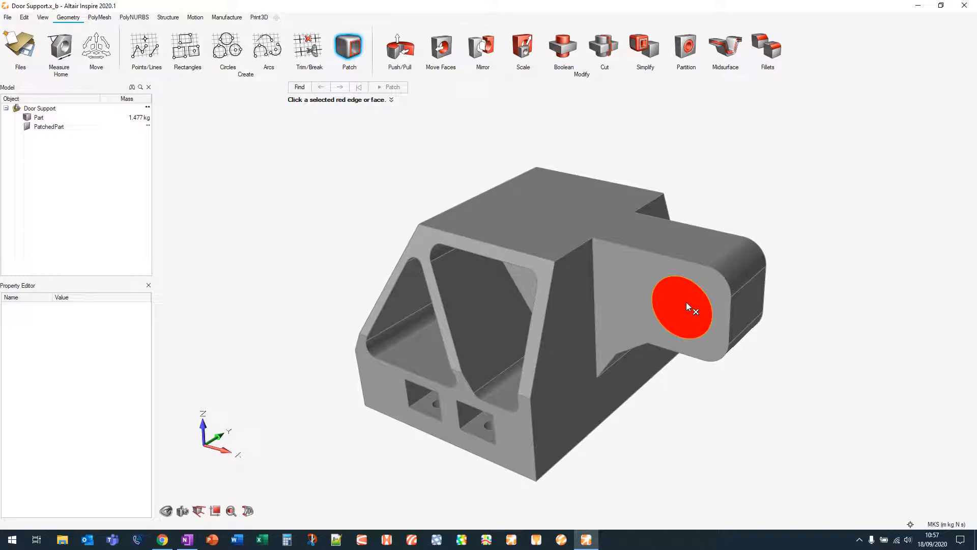
{"action": "left_click", "coordinate": [686, 303]}
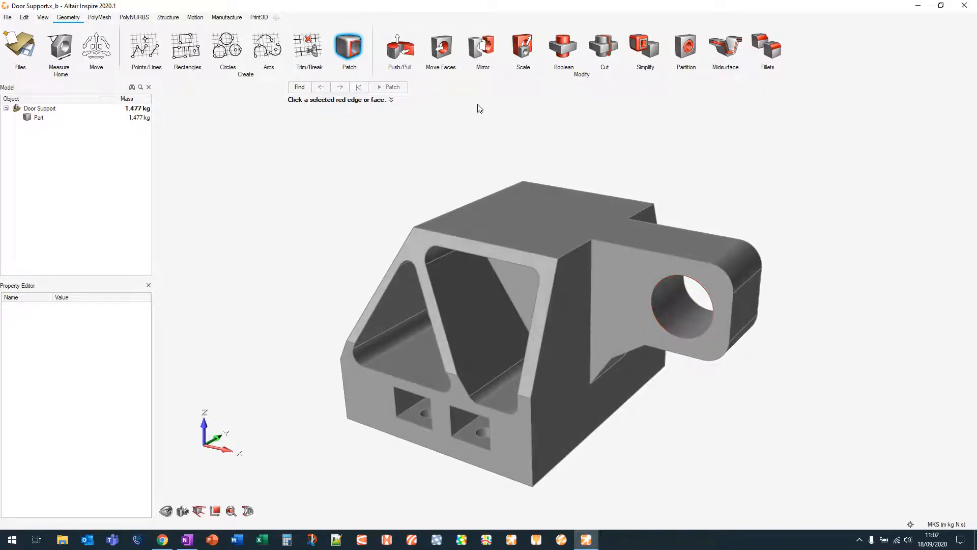
{"action": "left_click", "coordinate": [350, 46]}
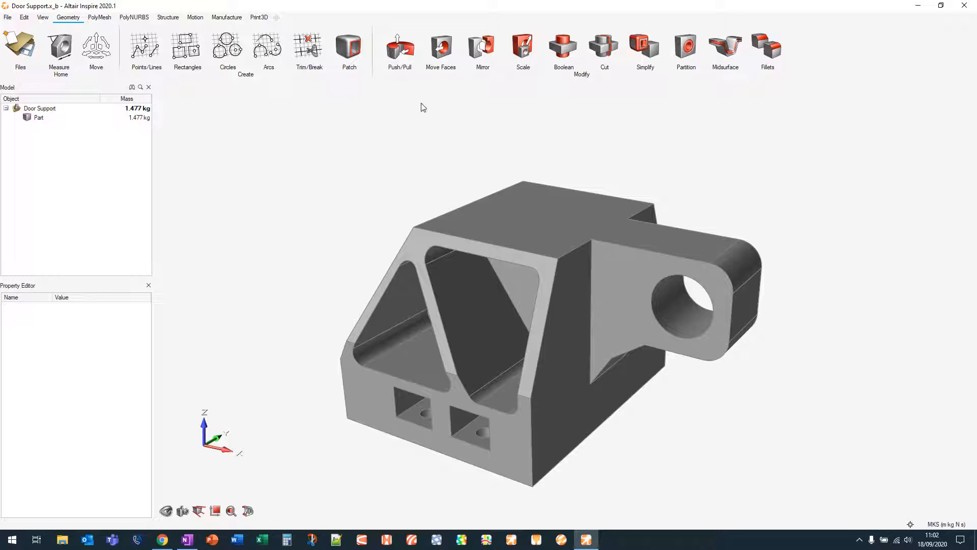
Push/pull the lug's side face outward about 0.013 m
{"action": "left_click", "coordinate": [406, 49]}
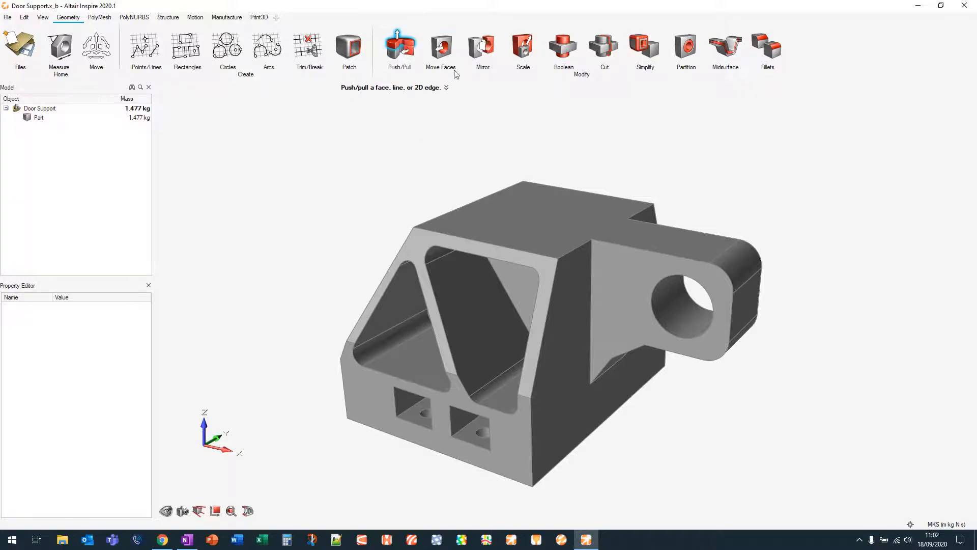
{"action": "middle_click_drag", "start_coordinate": [784, 396], "coordinate": [747, 389]}
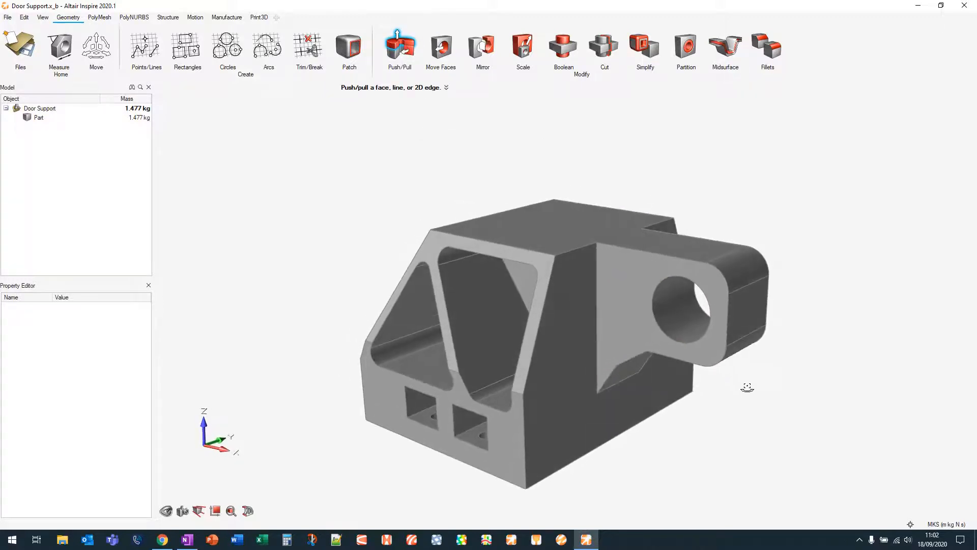
{"action": "left_click", "coordinate": [624, 271]}
{"action": "middle_click_drag", "start_coordinate": [643, 273], "coordinate": [632, 274]}
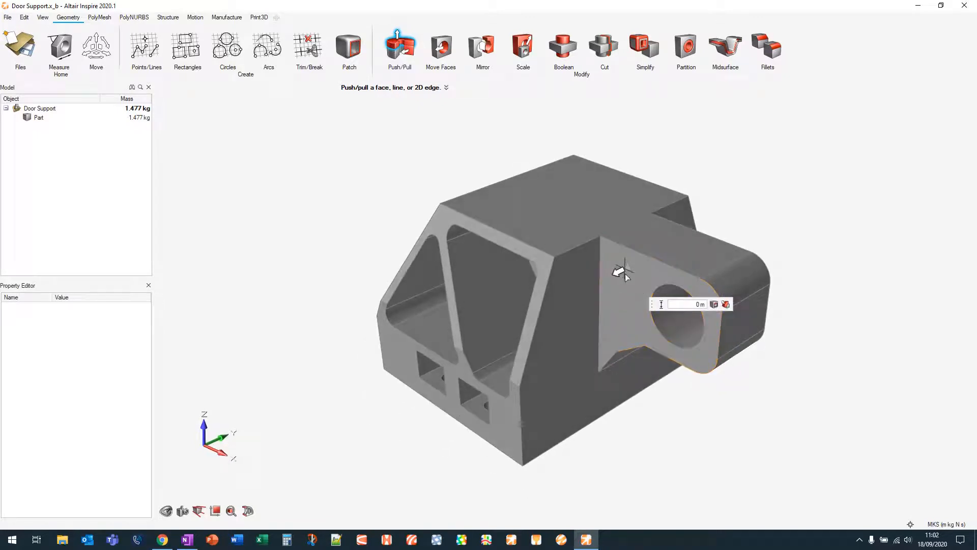
{"action": "mouse_move", "coordinate": [613, 277]}
{"action": "left_mouse_down"}
{"action": "mouse_move", "coordinate": [581, 294]}
{"action": "mouse_move", "coordinate": [632, 271]}
{"action": "mouse_move", "coordinate": [570, 302]}
{"action": "mouse_move", "coordinate": [640, 266]}
{"action": "mouse_move", "coordinate": [604, 288]}
{"action": "left_mouse_up"}
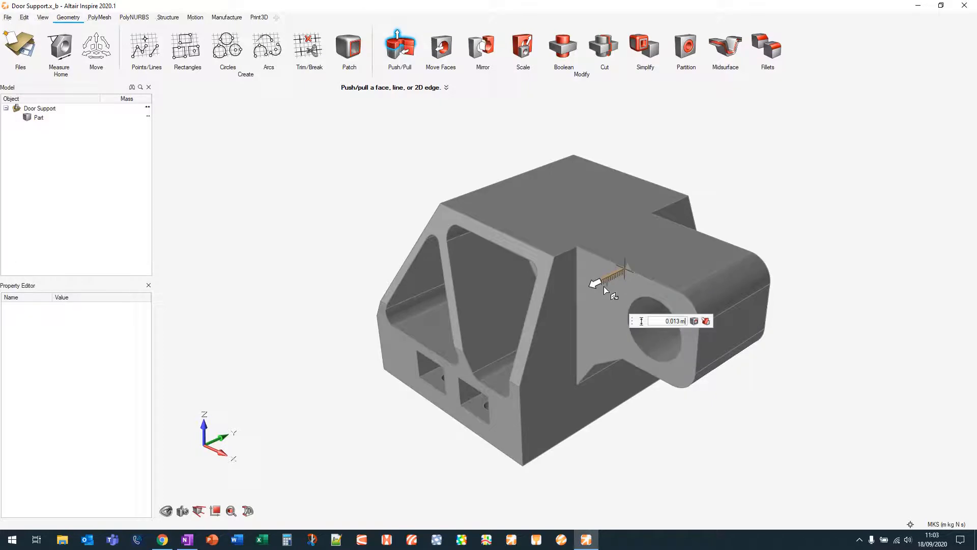
{"action": "left_click_drag", "start_coordinate": [604, 286], "coordinate": [603, 285]}
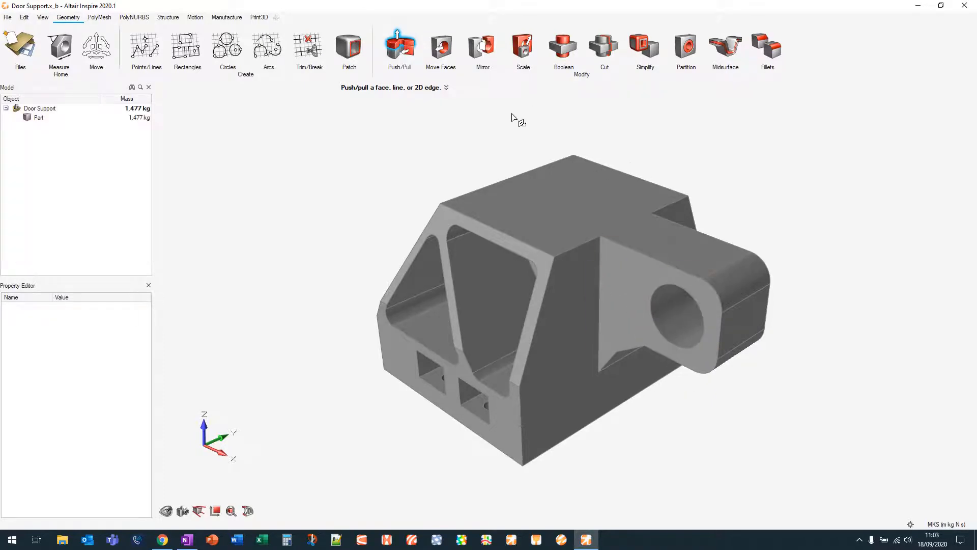
{"action": "middle_click_drag", "start_coordinate": [522, 118], "coordinate": [521, 104]}
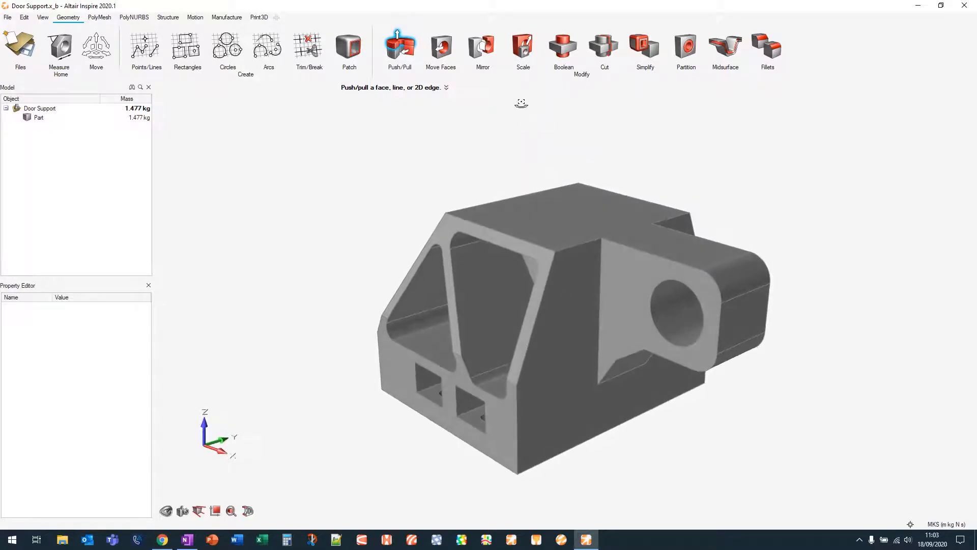
Try moving the lug hole's face with Move Faces
{"action": "left_click", "coordinate": [448, 53]}
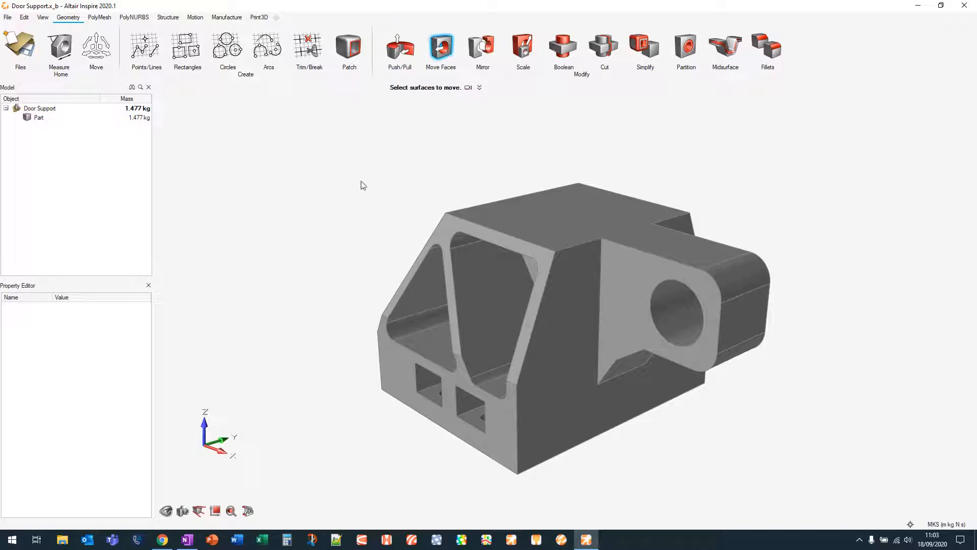
{"action": "right_click_drag", "start_coordinate": [305, 213], "coordinate": [338, 240]}
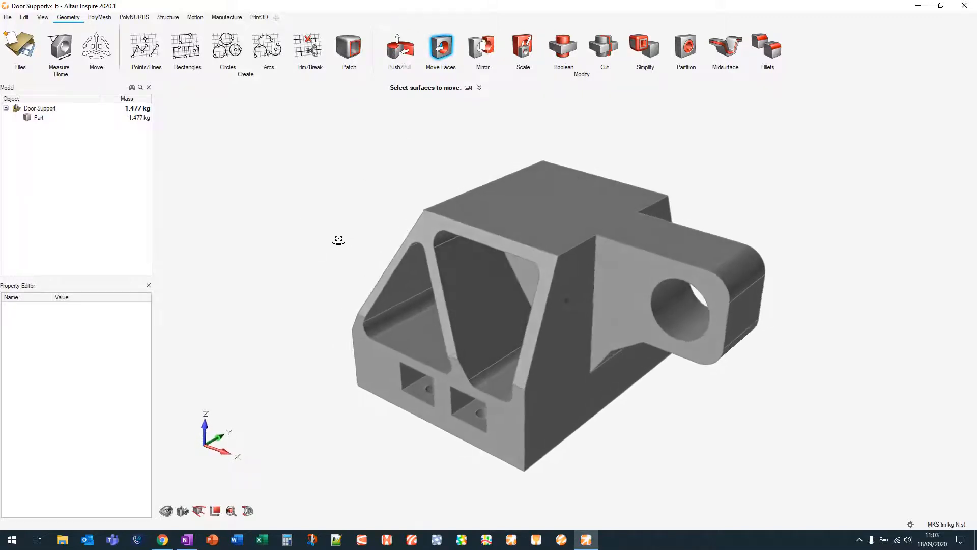
{"action": "left_click", "coordinate": [682, 307]}
{"action": "mouse_move", "coordinate": [730, 307]}
{"action": "left_mouse_down"}
{"action": "mouse_move", "coordinate": [686, 298]}
{"action": "mouse_move", "coordinate": [729, 305]}
{"action": "left_mouse_up"}
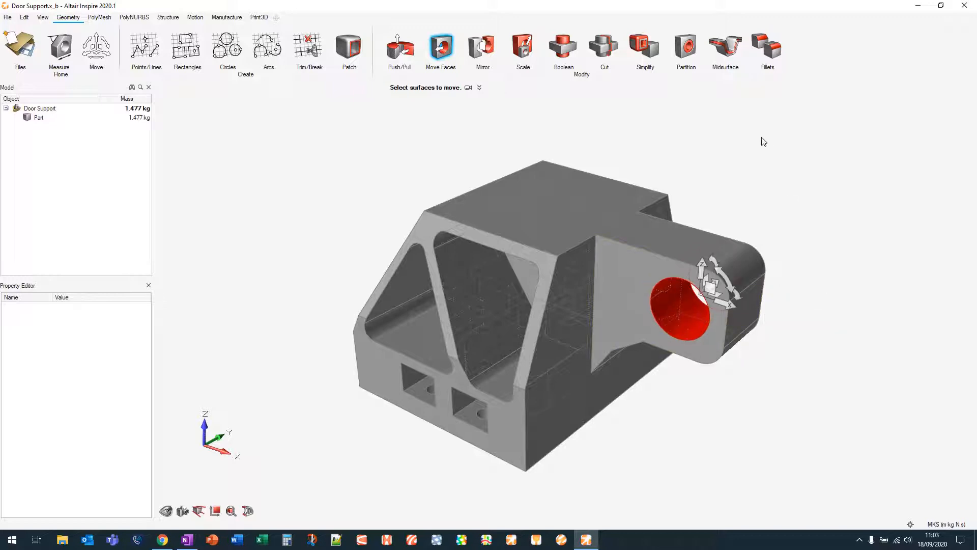
{"action": "left_click", "coordinate": [449, 51]}
Mirror the part about its end face, keeping the original and creating a mirrored instance
{"action": "right_click_drag", "start_coordinate": [852, 246], "coordinate": [803, 218]}
{"action": "scroll", "coordinate": [782, 264], "scroll_direction": "down", "scroll_amount": 2}
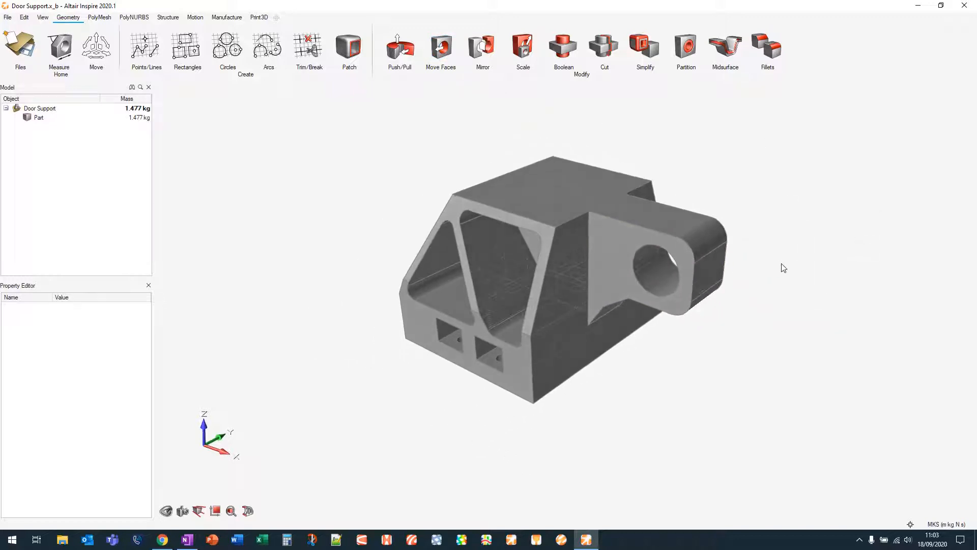
{"action": "right_click_drag", "start_coordinate": [784, 269], "coordinate": [792, 279]}
{"action": "left_click", "coordinate": [485, 48]}
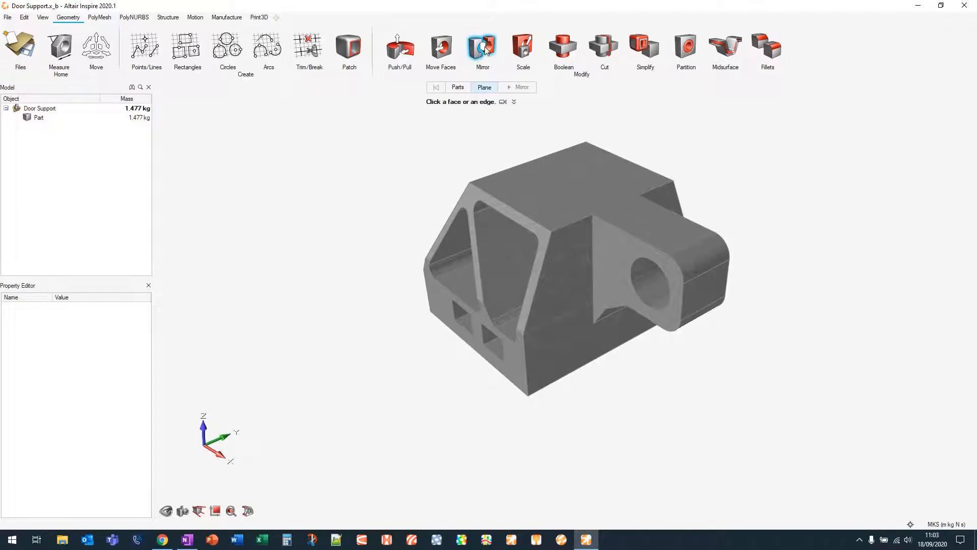
{"action": "right_click_drag", "start_coordinate": [772, 161], "coordinate": [753, 169]}
{"action": "left_click", "coordinate": [600, 281]}
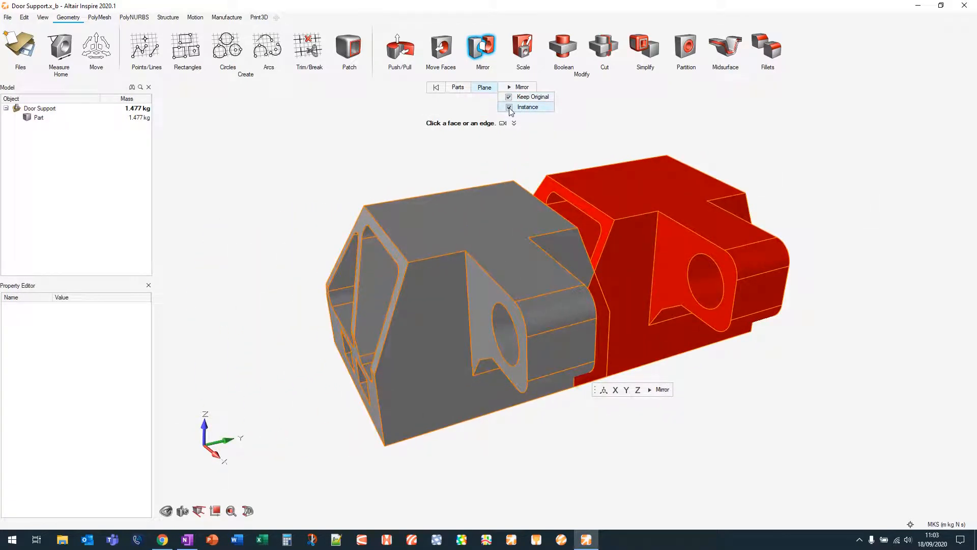
{"action": "left_click", "coordinate": [521, 90]}
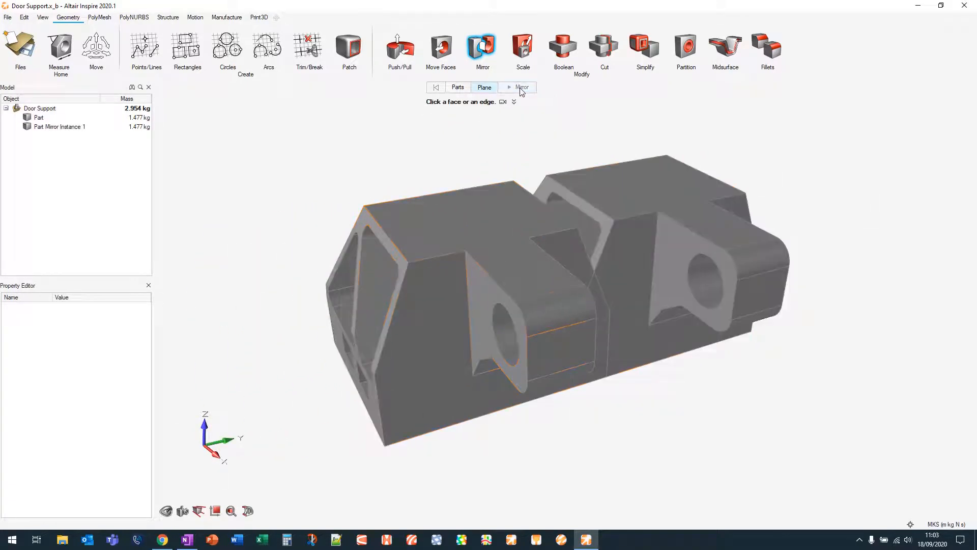
Push/pull the lug's side face outward about 0.015 m
{"action": "right_click_drag", "start_coordinate": [575, 425], "coordinate": [672, 239]}
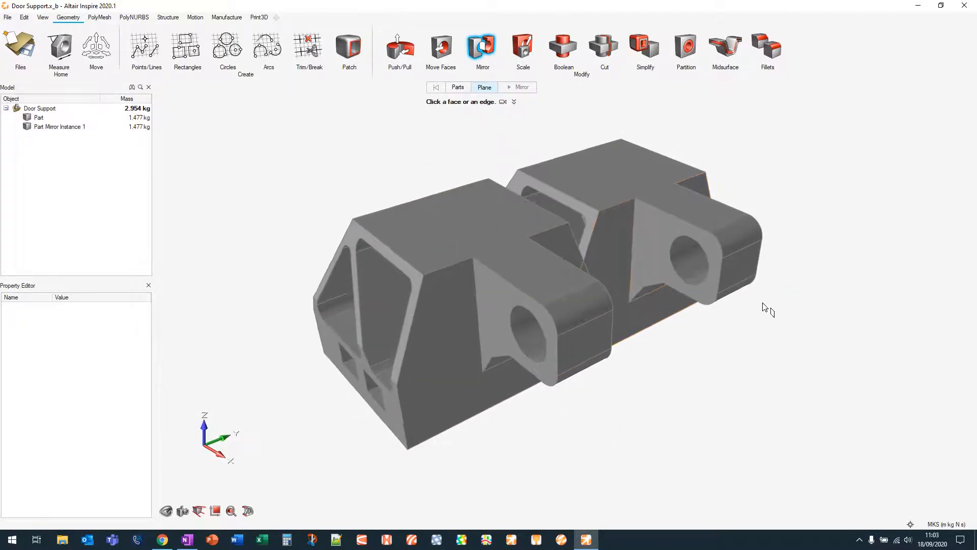
{"action": "left_click", "coordinate": [400, 48]}
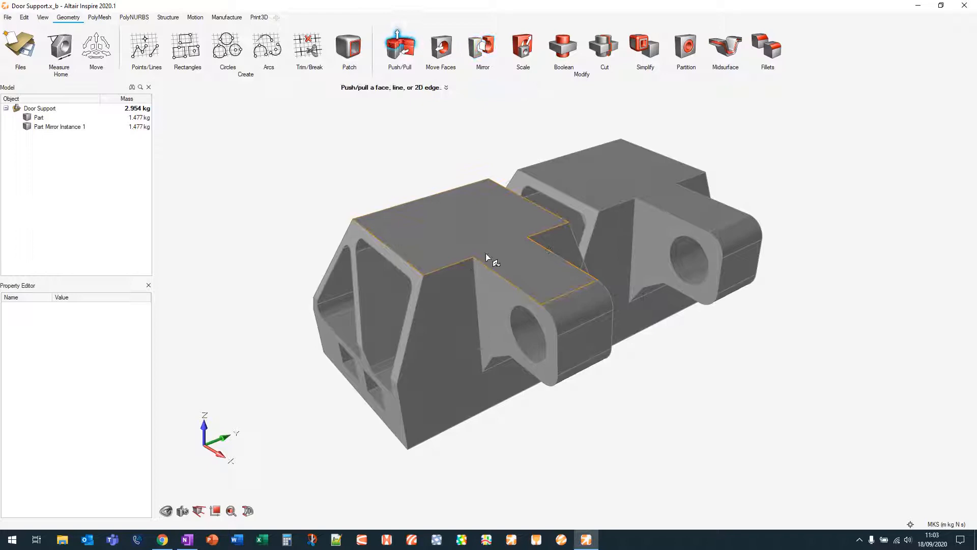
{"action": "left_click", "coordinate": [489, 289]}
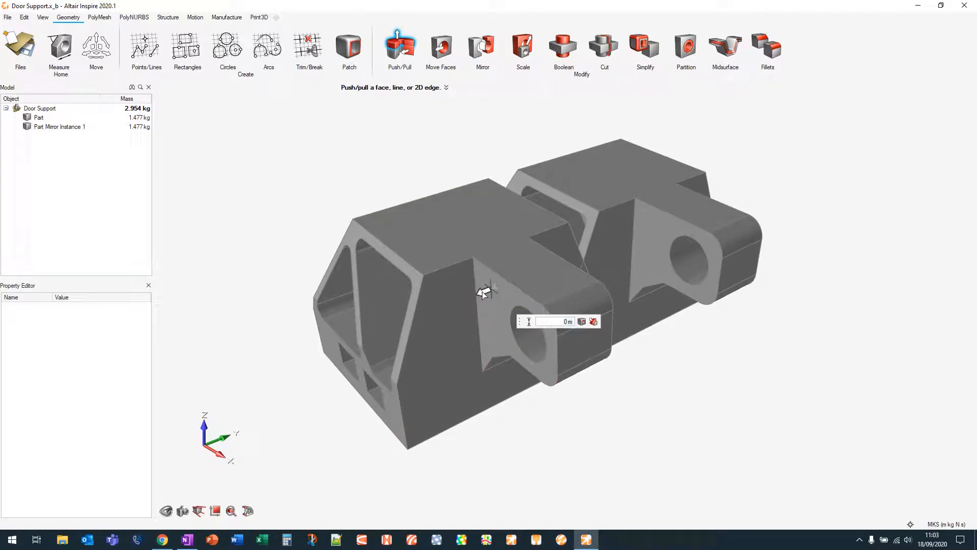
{"action": "left_click_drag", "start_coordinate": [484, 293], "coordinate": [463, 295]}
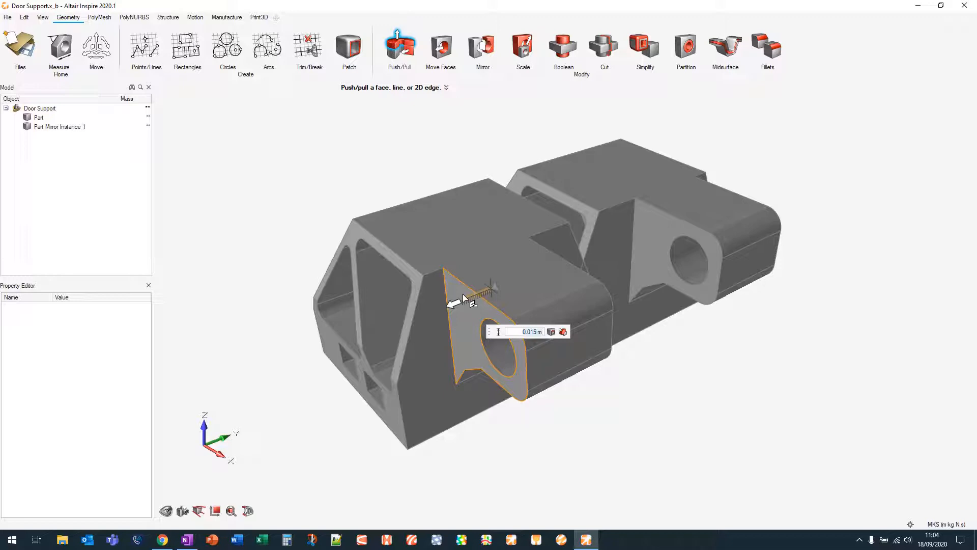
Undo the lug push/pull and the mirrored part instance
{"action": "key", "text": "ctrl+z"}
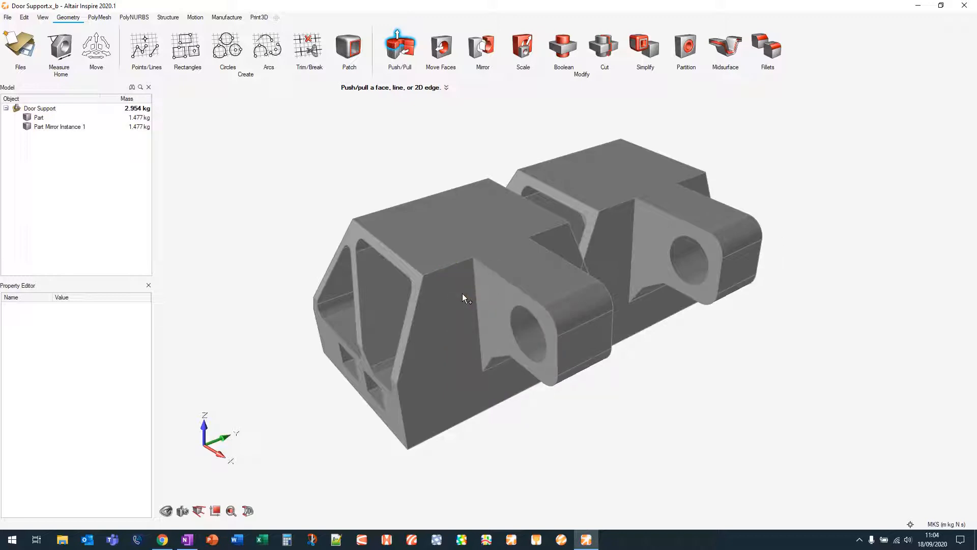
{"action": "key", "text": "ctrl+z"}
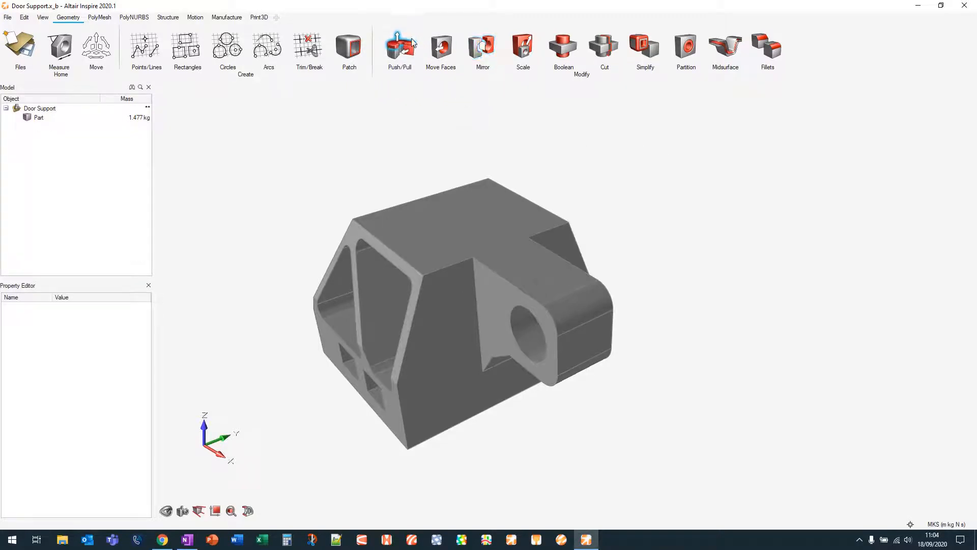
{"action": "middle_click_drag", "start_coordinate": [589, 151], "coordinate": [630, 152]}
{"action": "left_click", "coordinate": [564, 46]}
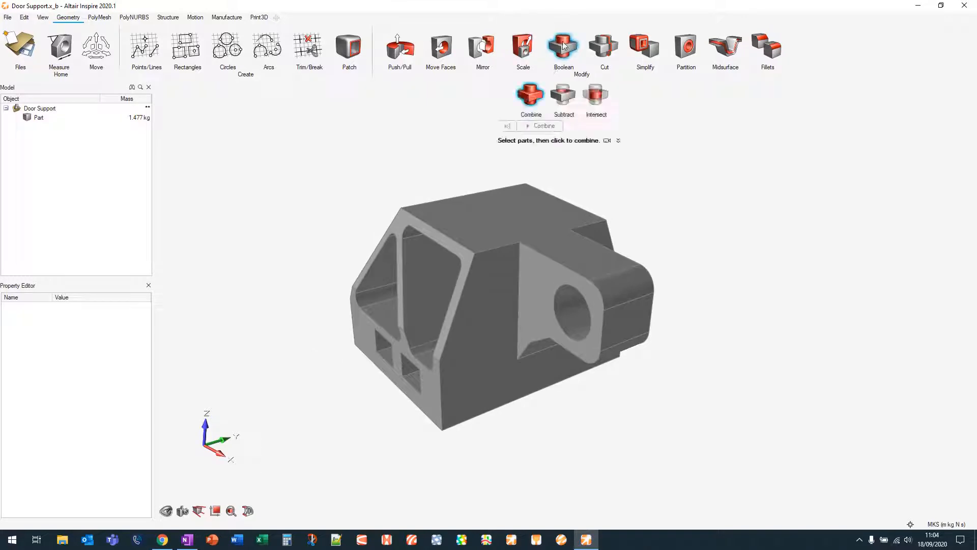
{"action": "left_click", "coordinate": [563, 46]}
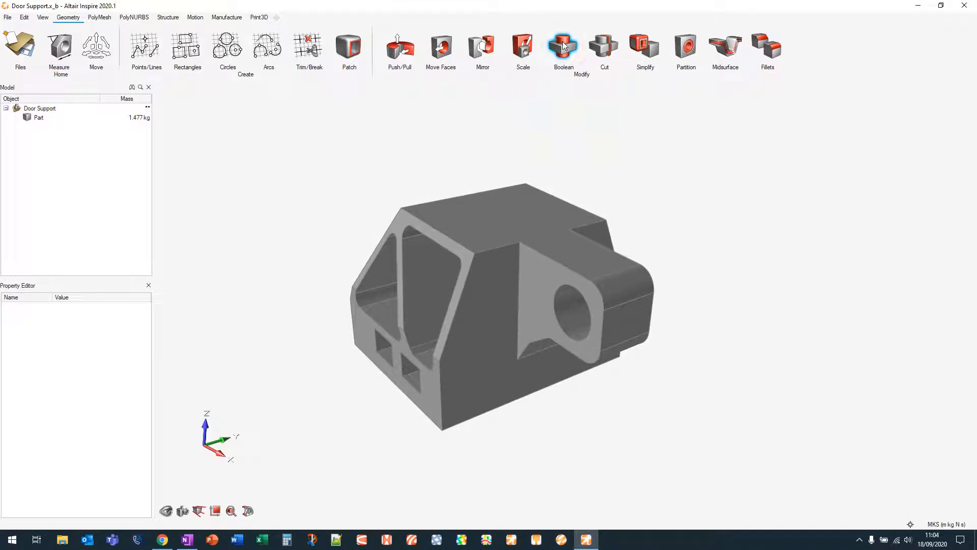
Cut the part with a plane through the lug using the Cut tool
{"action": "left_click", "coordinate": [606, 48]}
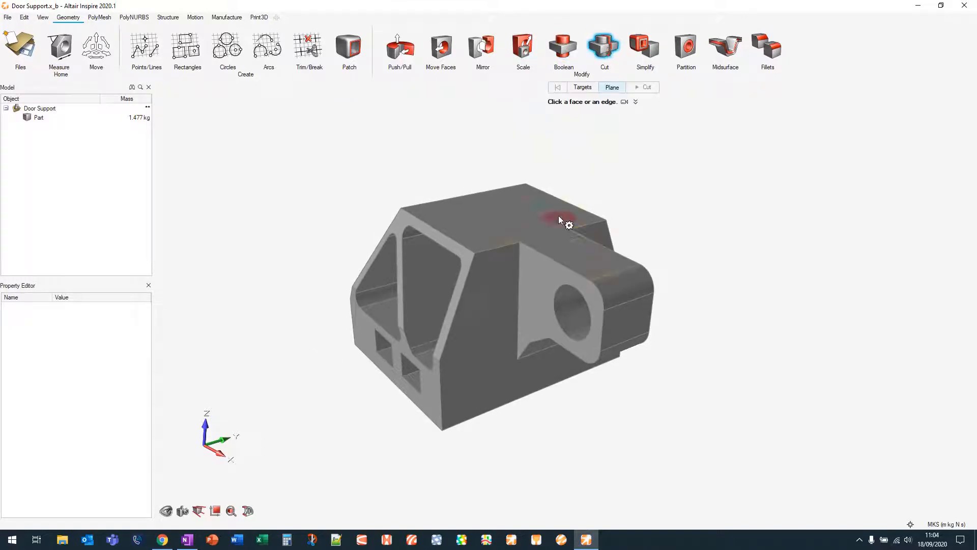
{"action": "left_click", "coordinate": [615, 277]}
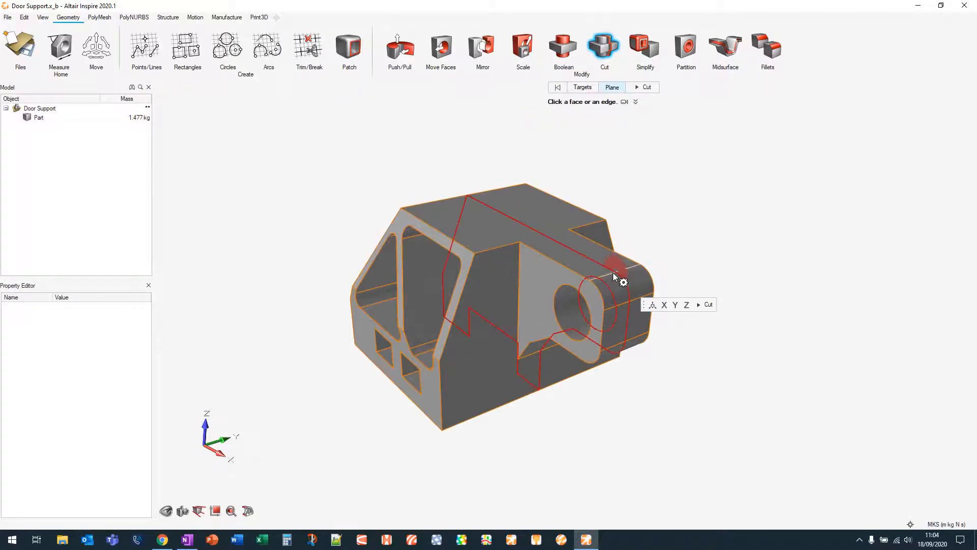
{"action": "left_click", "coordinate": [708, 304]}
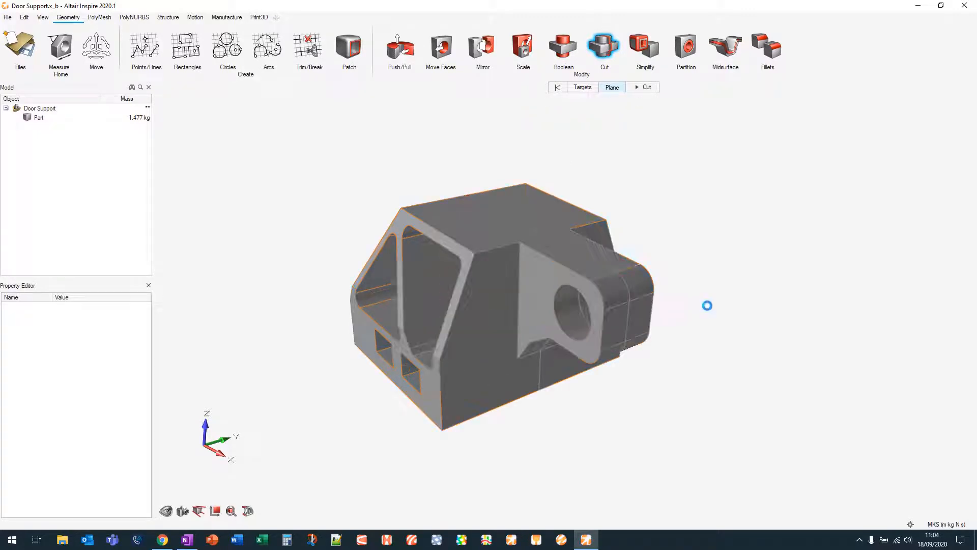
Combine the part and its cut slice back into one part with Boolean Combine
{"action": "left_click", "coordinate": [563, 45]}
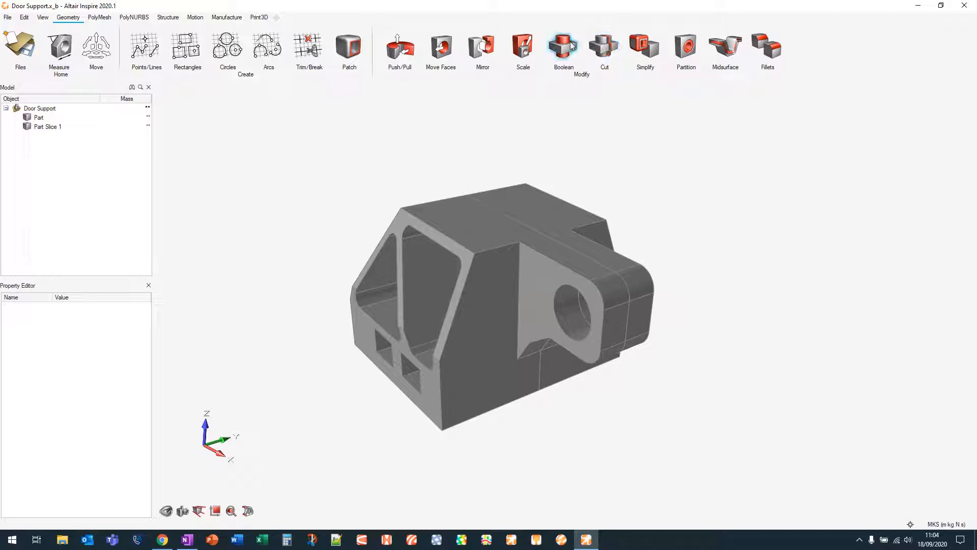
{"action": "left_click", "coordinate": [490, 228]}
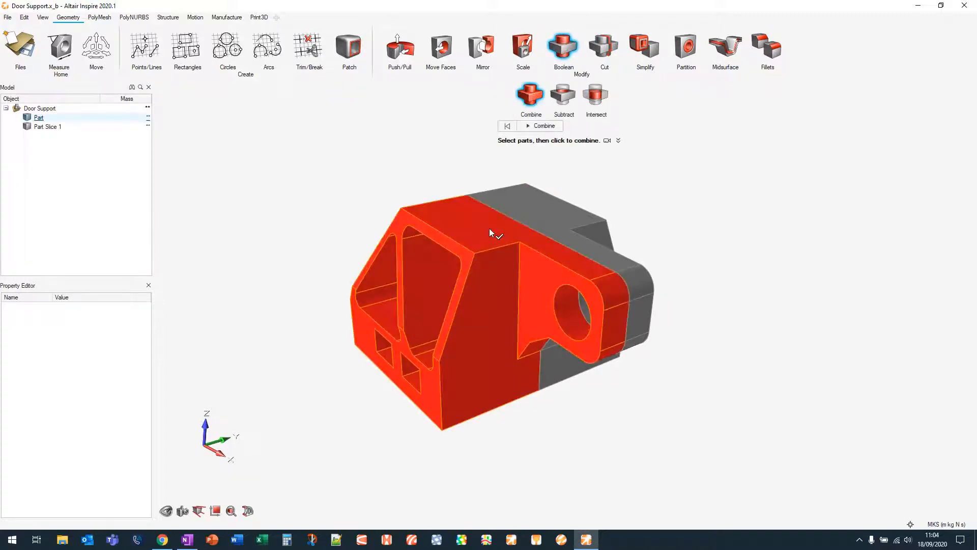
{"action": "left_click", "coordinate": [546, 207]}
{"action": "left_click", "coordinate": [548, 126]}
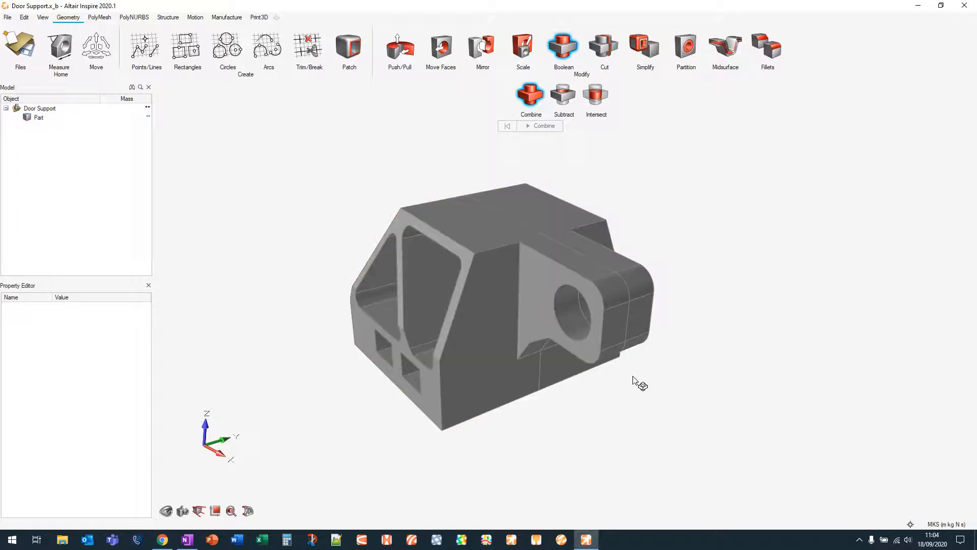
Remove all imprint edges from the part with Simplify Imprints
{"action": "left_click", "coordinate": [644, 47]}
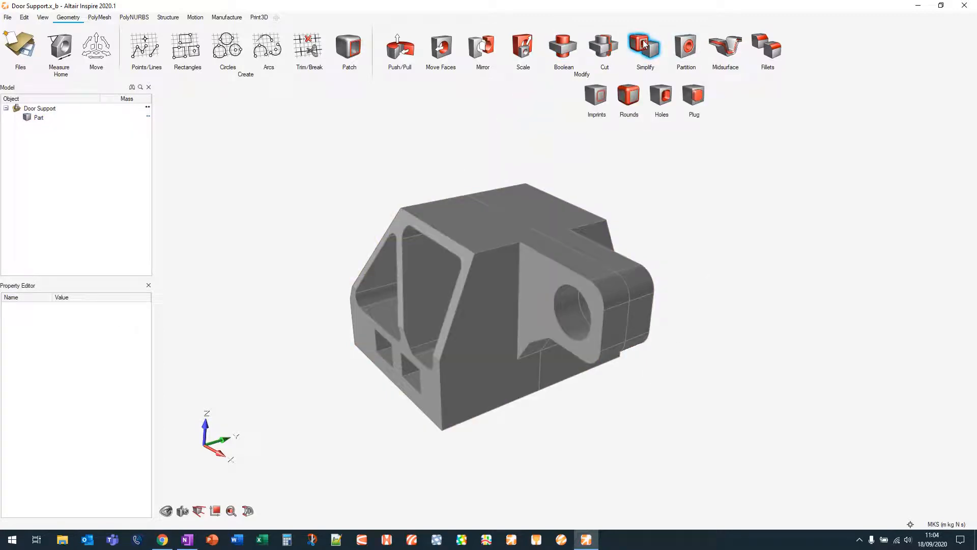
{"action": "left_click", "coordinate": [599, 98]}
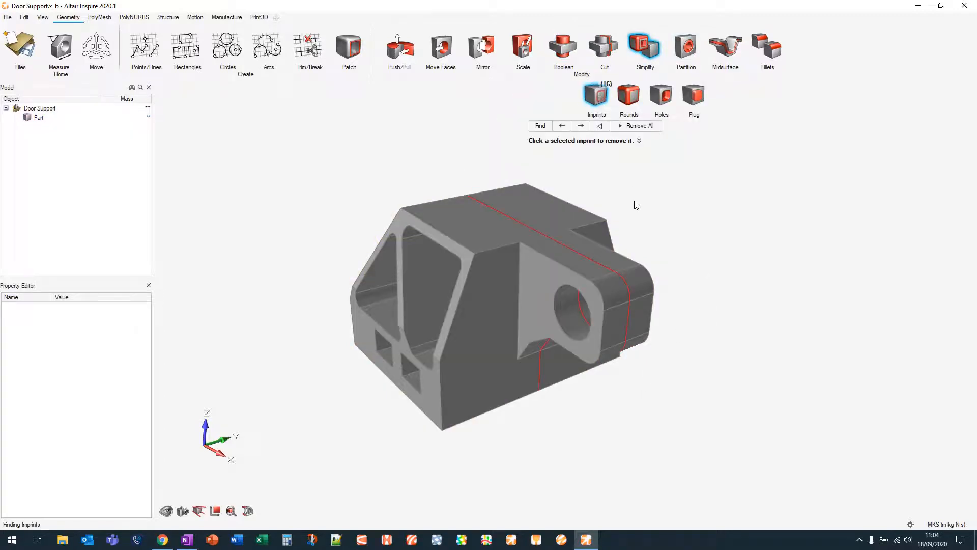
{"action": "mouse_move", "coordinate": [639, 399]}
{"action": "middle_mouse_down"}
{"action": "mouse_move", "coordinate": [611, 351]}
{"action": "mouse_move", "coordinate": [640, 391]}
{"action": "middle_mouse_up"}
{"action": "left_click", "coordinate": [650, 126]}
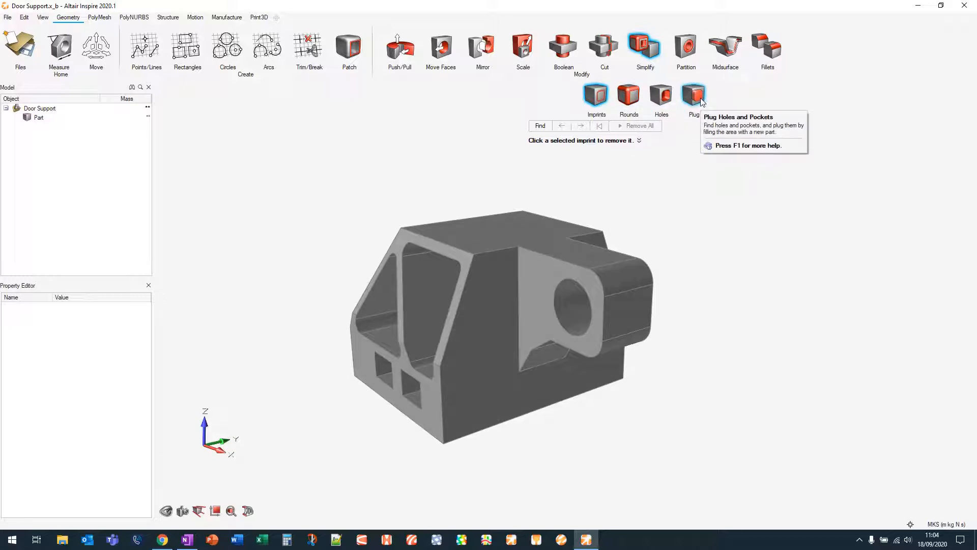
Remove the triangular pocket in the part's side with Simplify Holes, then reset the removal
{"action": "right_click_drag", "start_coordinate": [666, 216], "coordinate": [515, 302]}
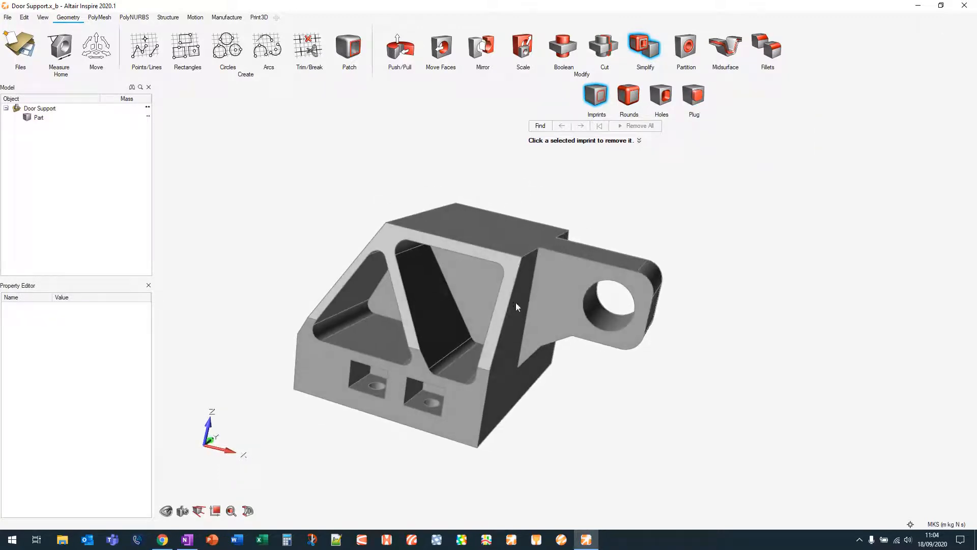
{"action": "left_click", "coordinate": [670, 100]}
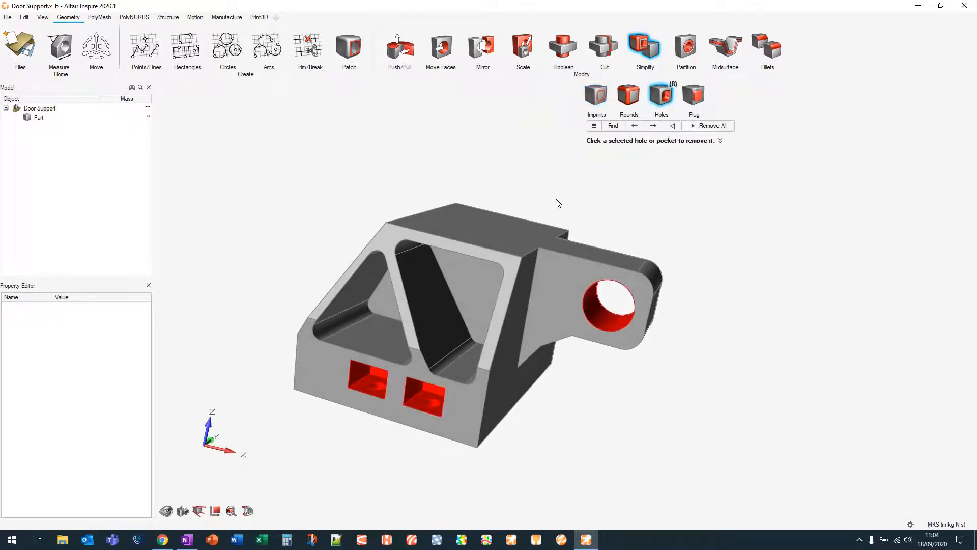
{"action": "left_click", "coordinate": [674, 126]}
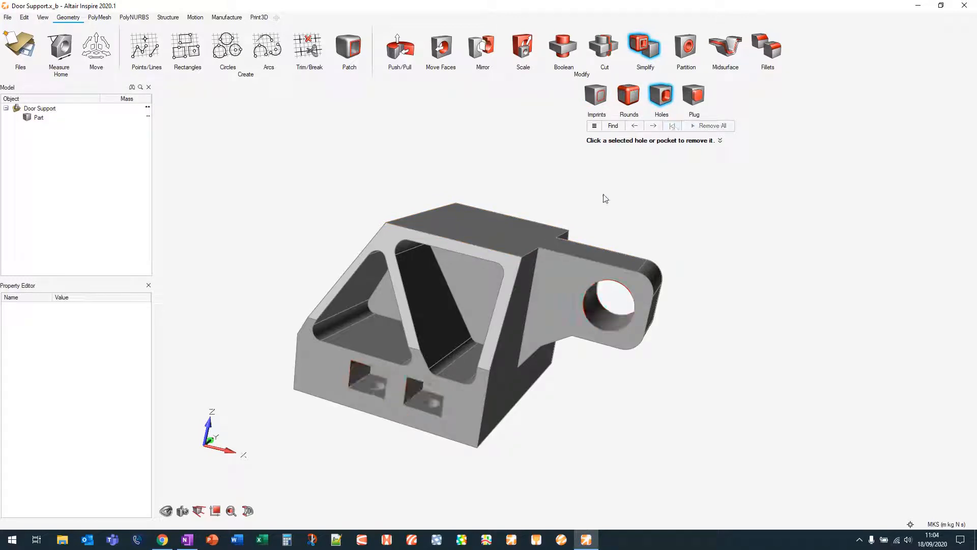
{"action": "left_click", "coordinate": [478, 275]}
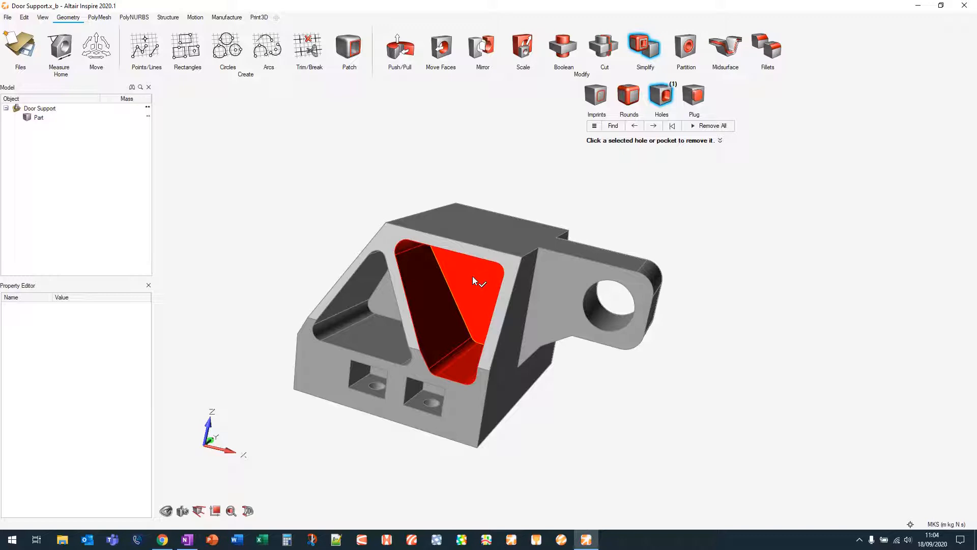
{"action": "left_click", "coordinate": [474, 279]}
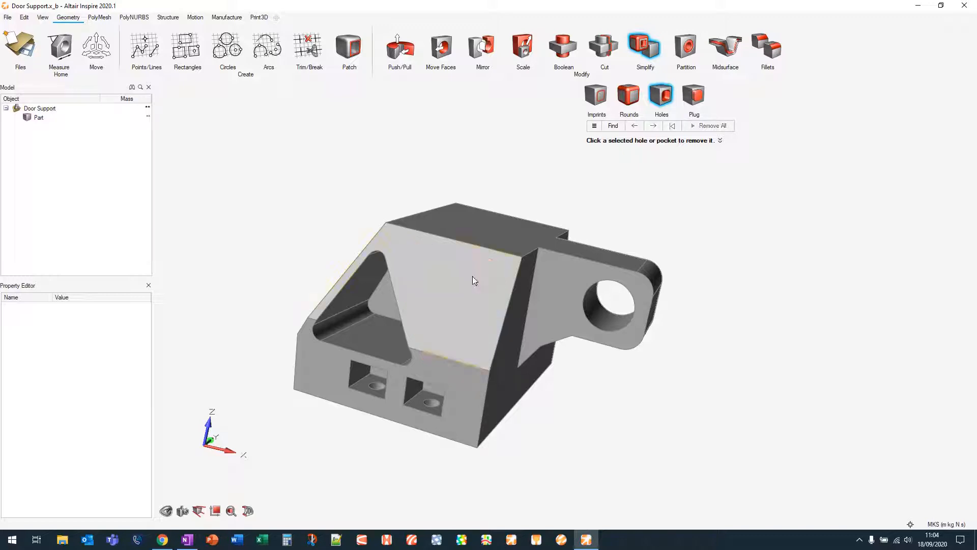
{"action": "left_click", "coordinate": [463, 301]}
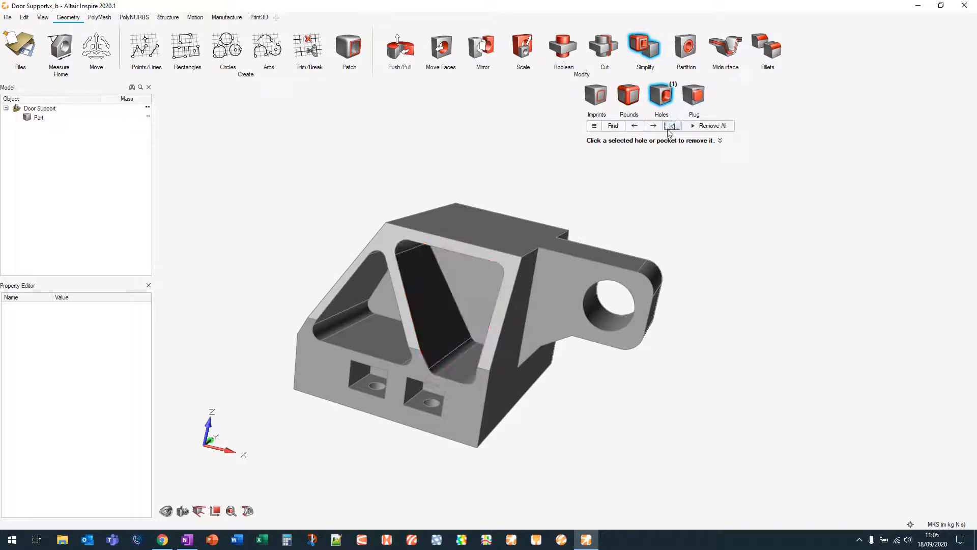
Plug the triangular pocket with a new part using Simplify Plug
{"action": "left_click", "coordinate": [694, 95]}
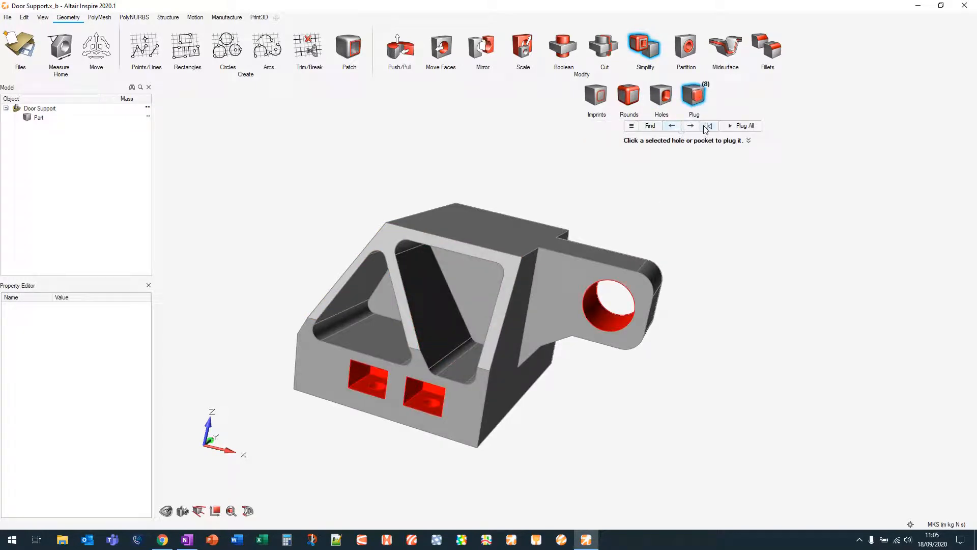
{"action": "left_click", "coordinate": [469, 273]}
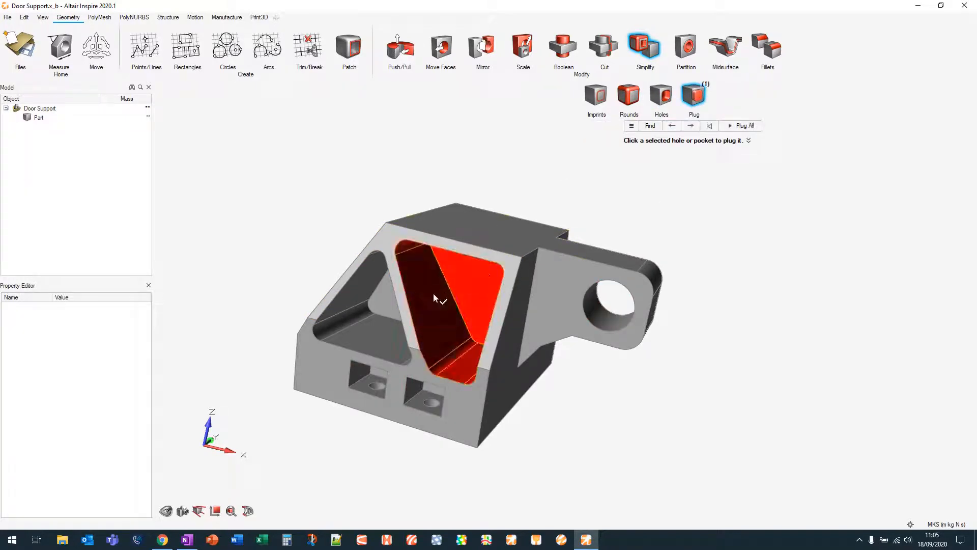
{"action": "left_click", "coordinate": [469, 273]}
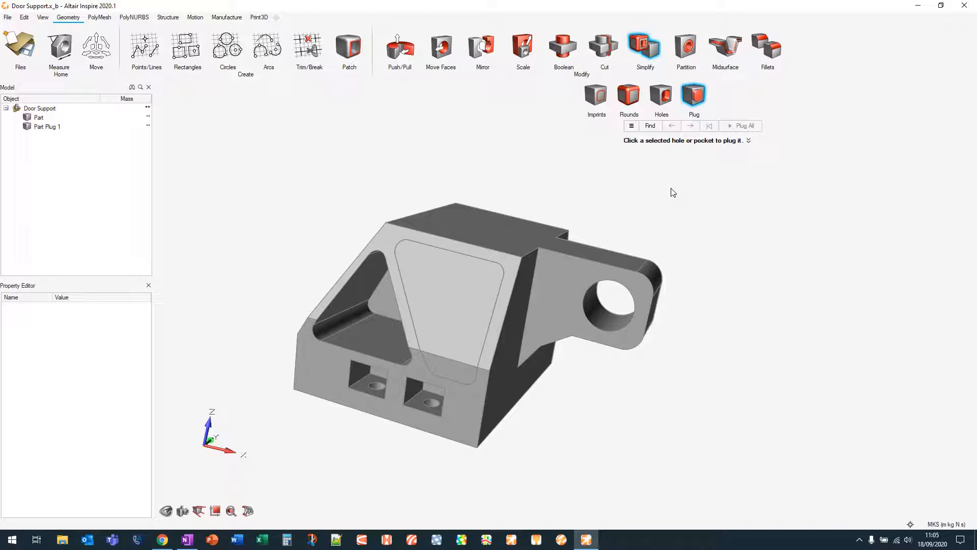
{"action": "key", "text": "ctrl+z"}
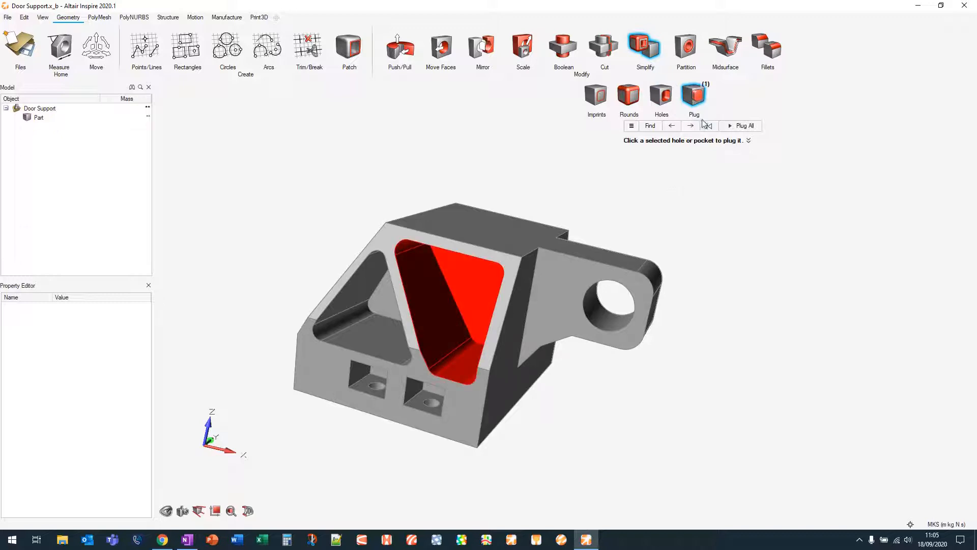
{"action": "key", "text": "Escape"}
{"action": "middle_click_drag", "start_coordinate": [693, 121], "coordinate": [661, 135]}
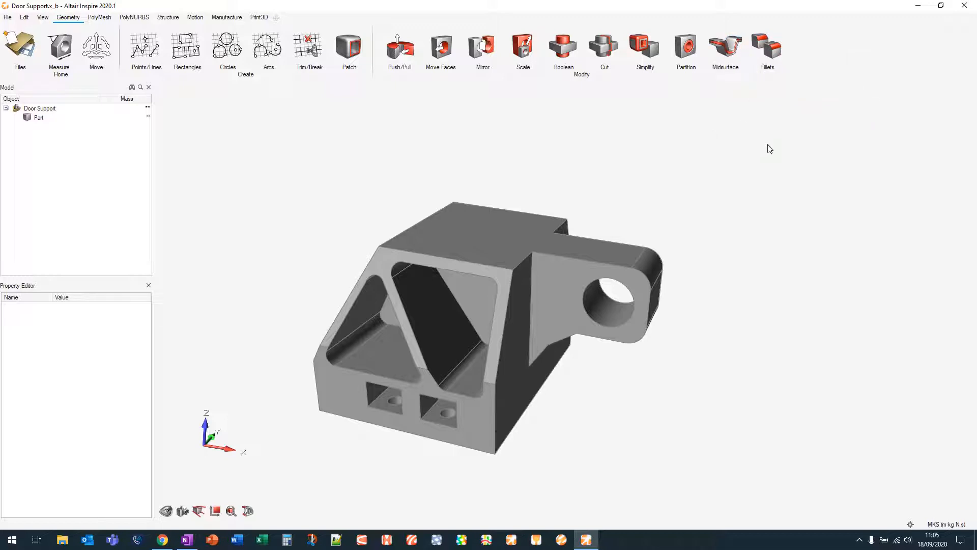
{"action": "middle_click_drag", "start_coordinate": [567, 163], "coordinate": [573, 194]}
{"action": "left_click", "coordinate": [101, 19]}
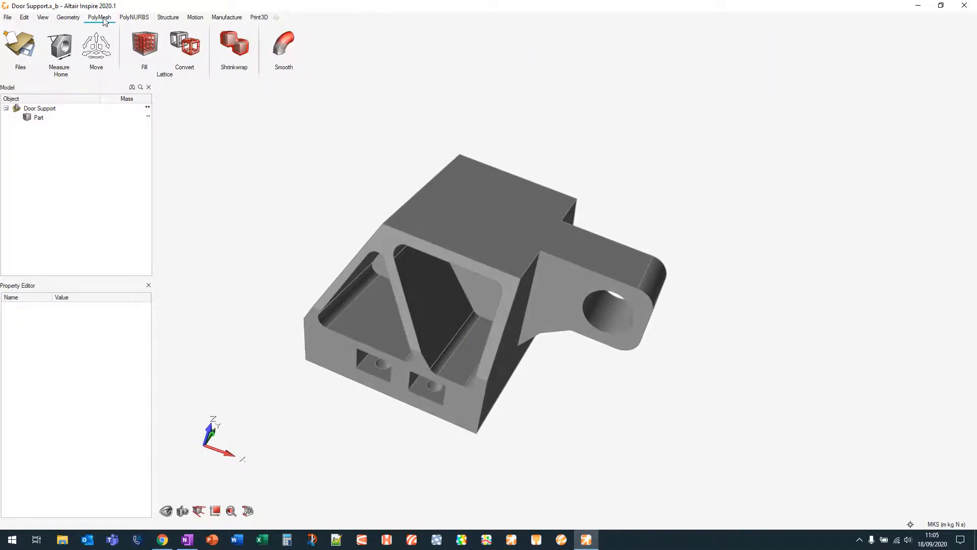
{"action": "left_click", "coordinate": [134, 17]}
{"action": "left_click", "coordinate": [168, 18]}
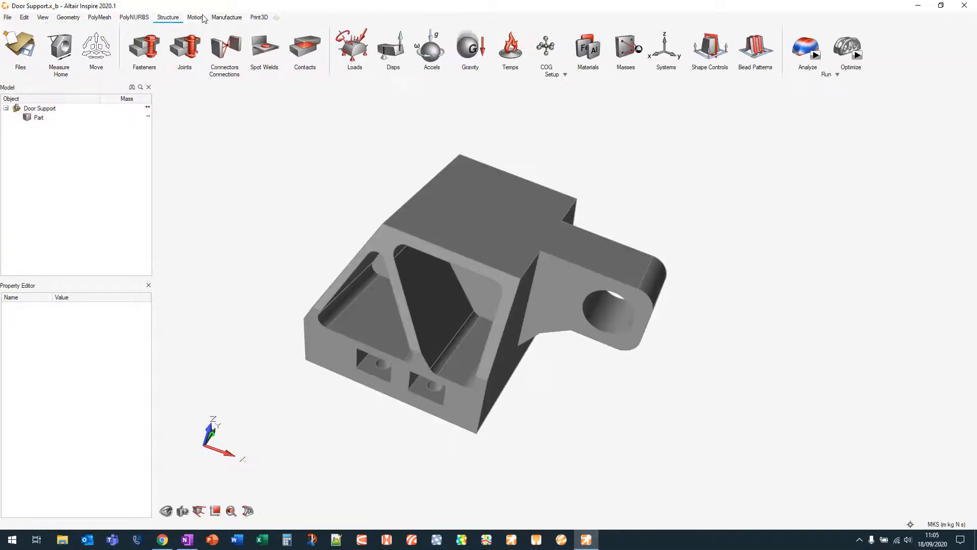
{"action": "left_click", "coordinate": [71, 18]}
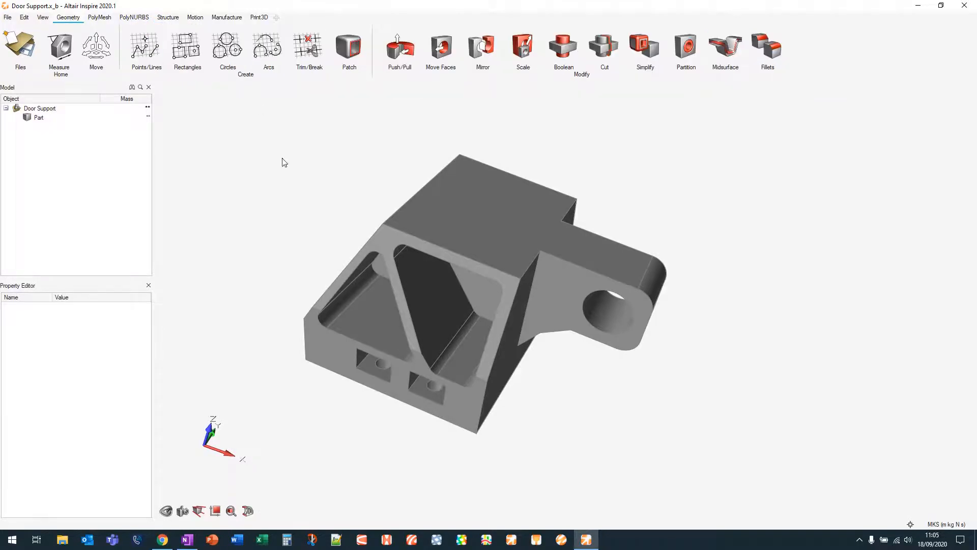
Open the radial tool menu in the viewport and toggle between its tool sets
{"action": "right_click_drag", "start_coordinate": [284, 162], "coordinate": [313, 196]}
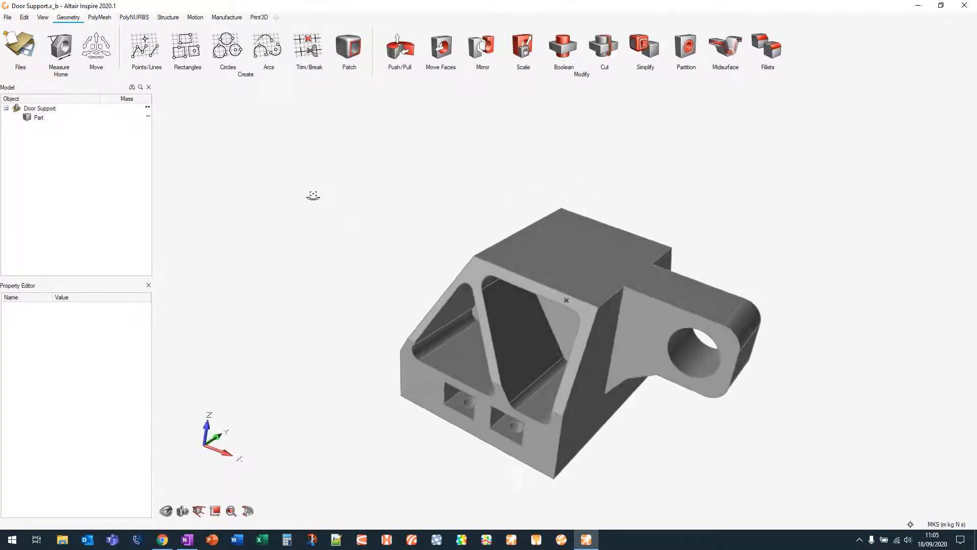
{"action": "right_click", "coordinate": [325, 177]}
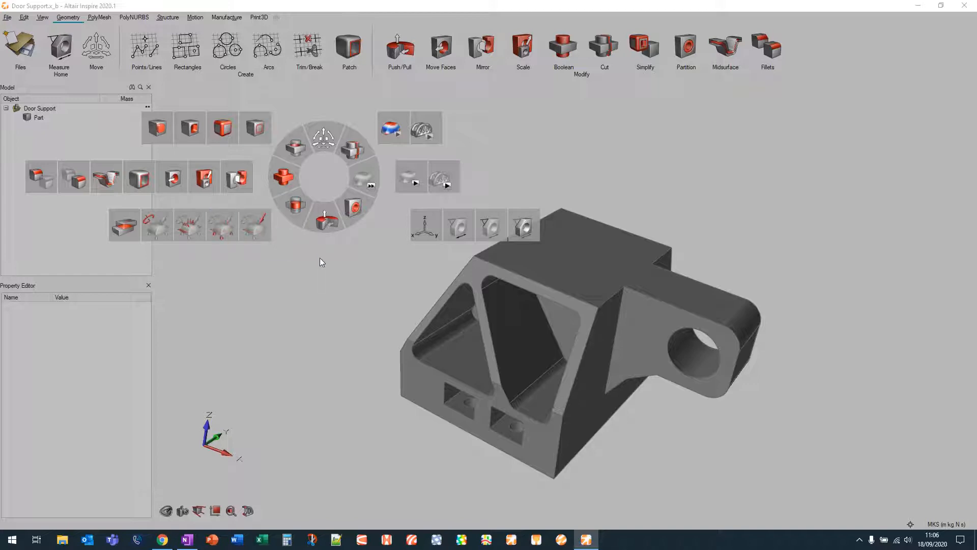
{"action": "key", "text": "shift"}
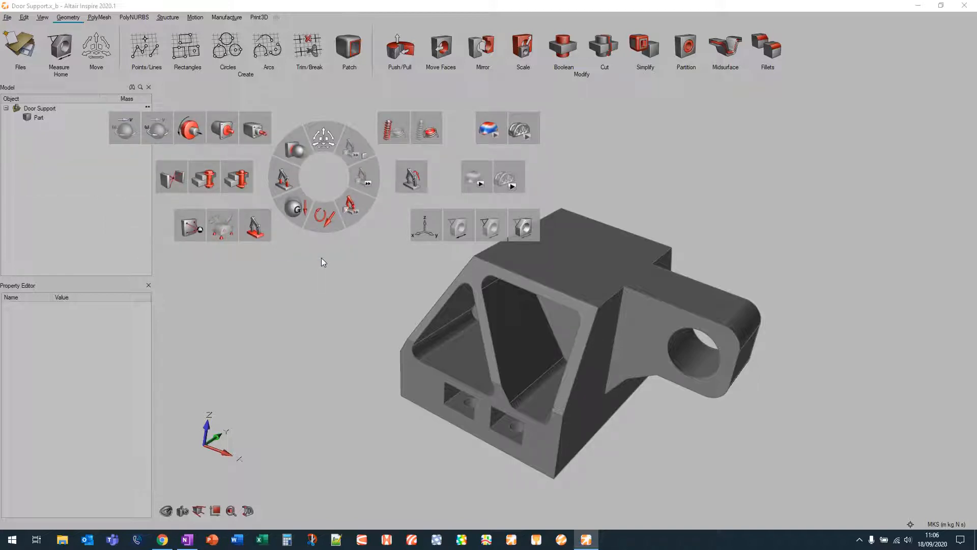
{"action": "key", "text": "shift"}
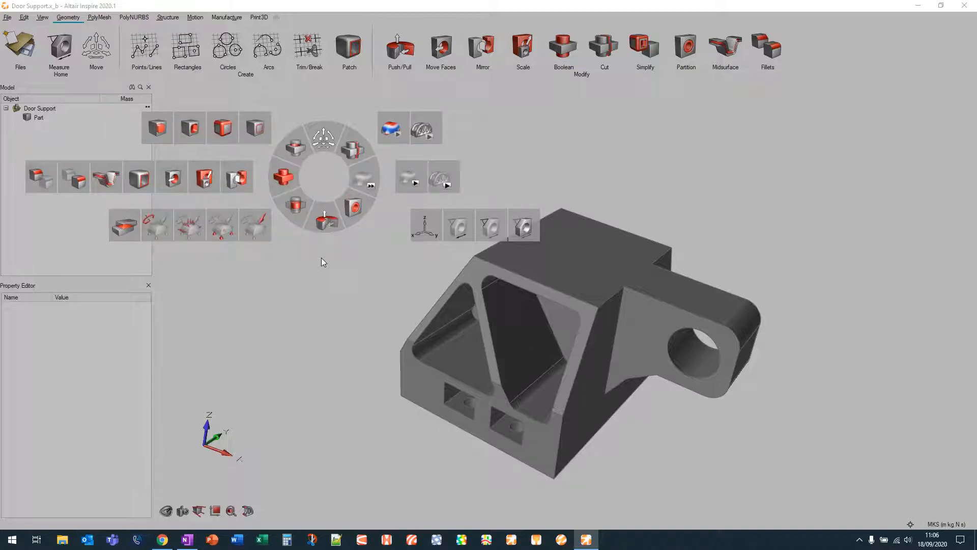
Cycle through the radial menu's remaining tool sets and dismiss the menu
{"action": "key", "text": "shift"}
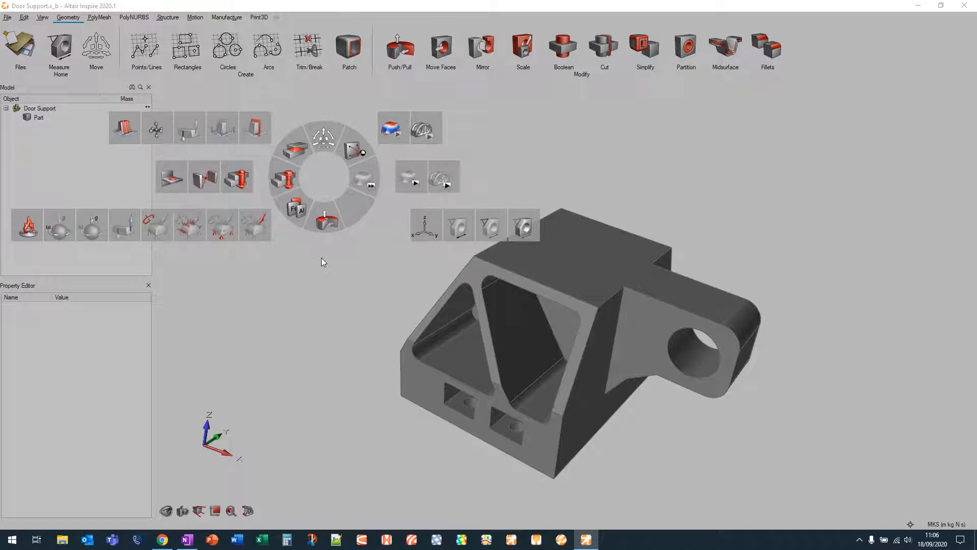
{"action": "key", "text": "shift"}
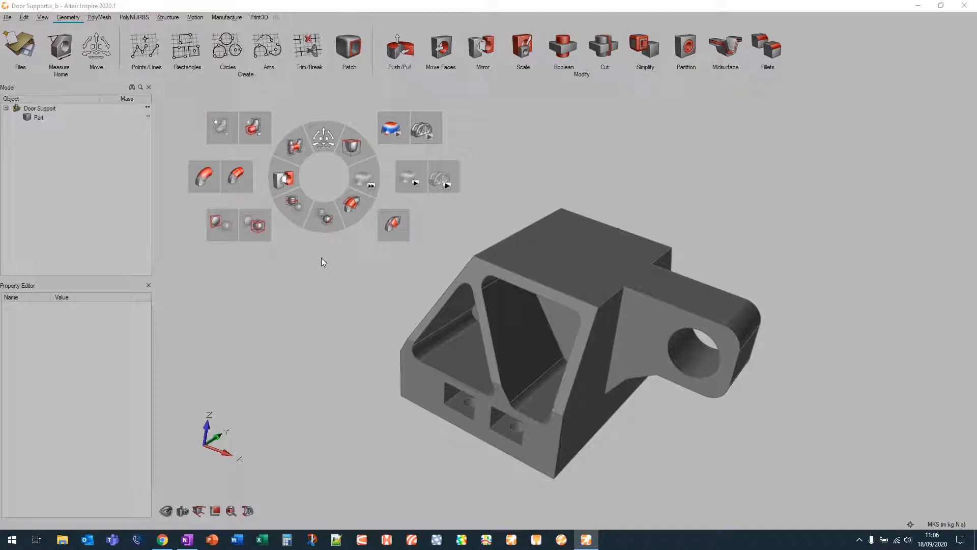
{"action": "right_click_drag", "start_coordinate": [321, 258], "coordinate": [325, 177]}
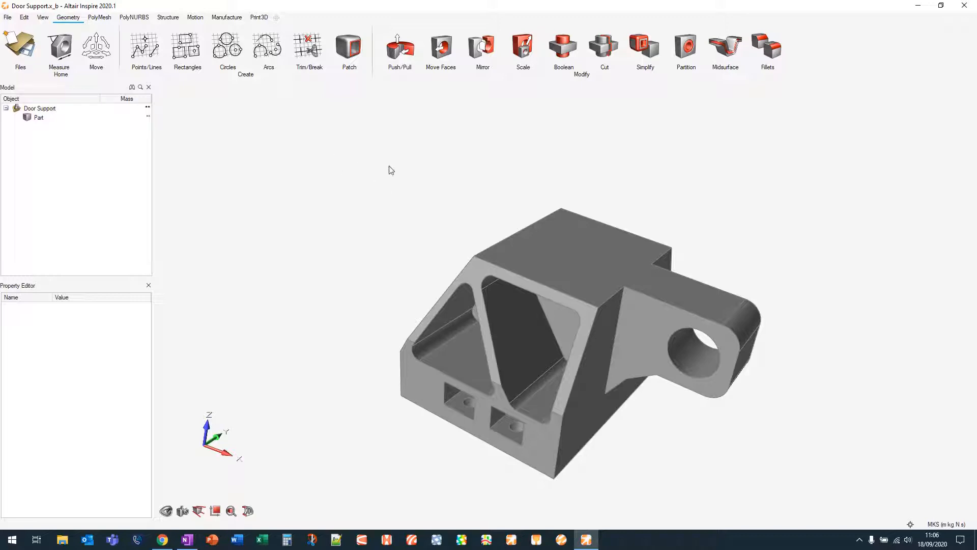
Partition the wall around one bolt hole on the part's underside with the Partition tool at 0.003 m thickness
{"action": "middle_click_drag", "start_coordinate": [439, 199], "coordinate": [371, 159]}
{"action": "middle_click_drag", "start_coordinate": [705, 263], "coordinate": [726, 235]}
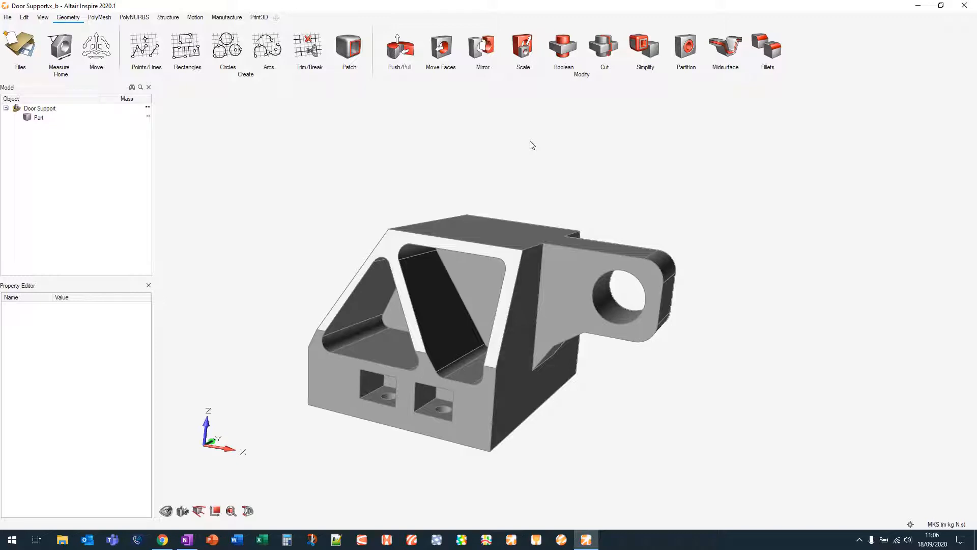
{"action": "left_click", "coordinate": [692, 45]}
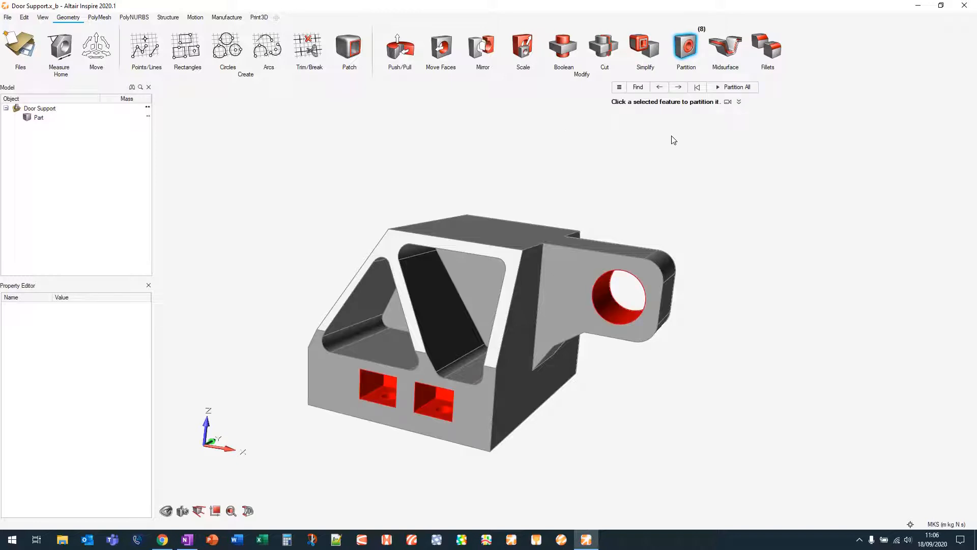
{"action": "left_click", "coordinate": [699, 88]}
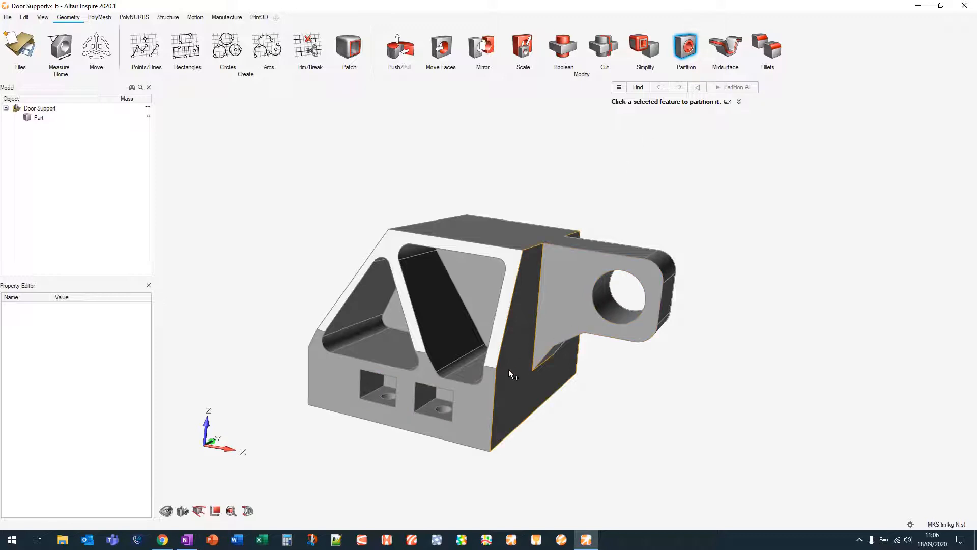
{"action": "right_click_drag", "start_coordinate": [508, 369], "coordinate": [600, 108]}
{"action": "scroll", "coordinate": [543, 149], "scroll_direction": "up", "scroll_amount": 5}
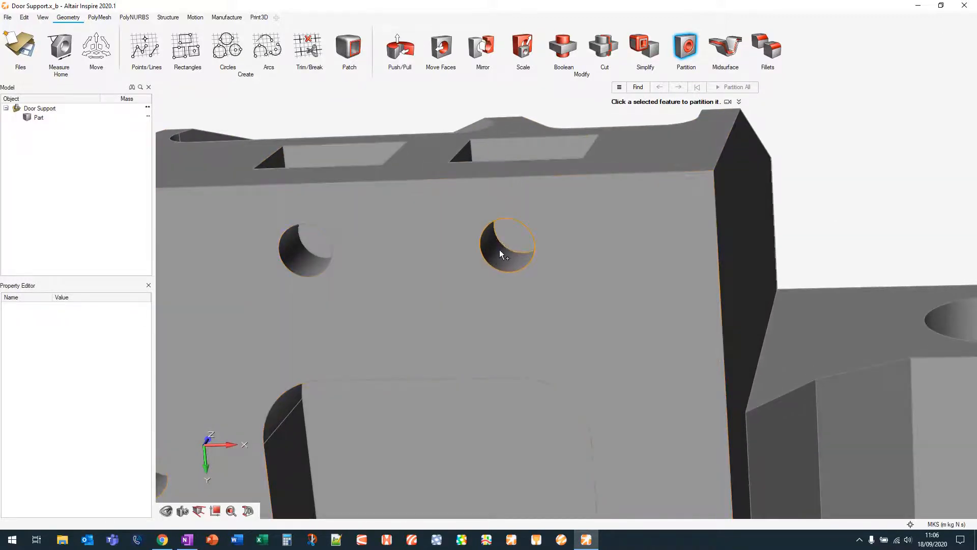
{"action": "left_click", "coordinate": [502, 255]}
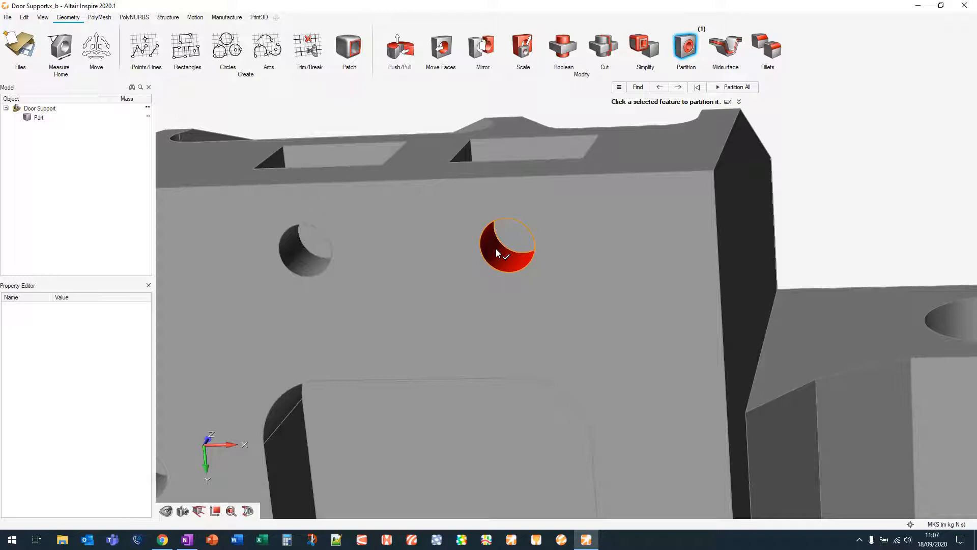
{"action": "left_click", "coordinate": [497, 250]}
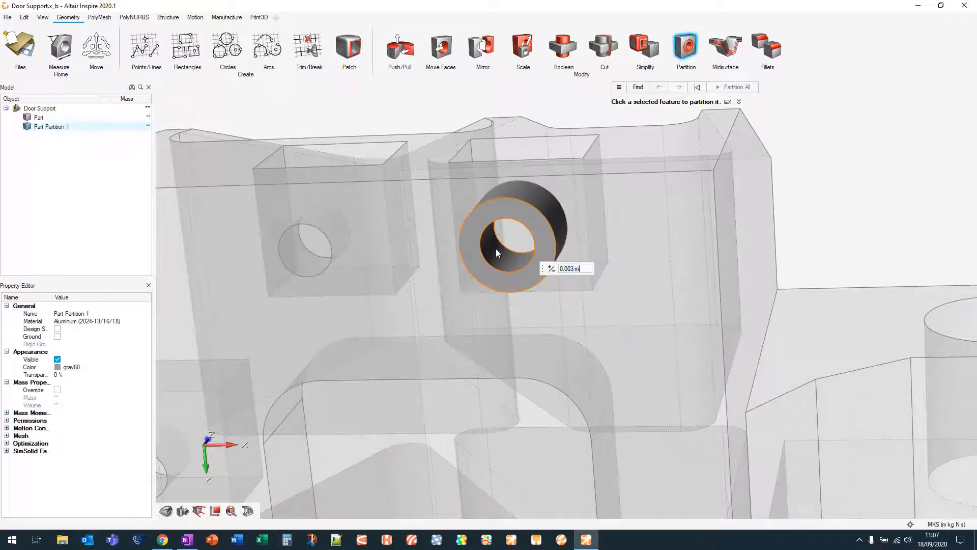
Partition three more underside bolt holes around their walls
{"action": "left_click", "coordinate": [301, 259]}
{"action": "left_click", "coordinate": [305, 264]}
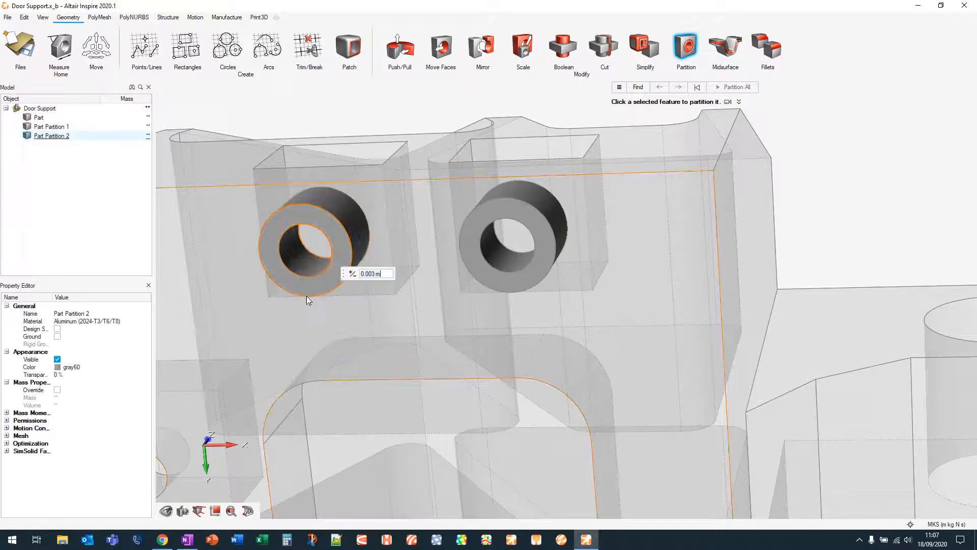
{"action": "scroll", "coordinate": [345, 312], "scroll_direction": "up", "scroll_amount": 10}
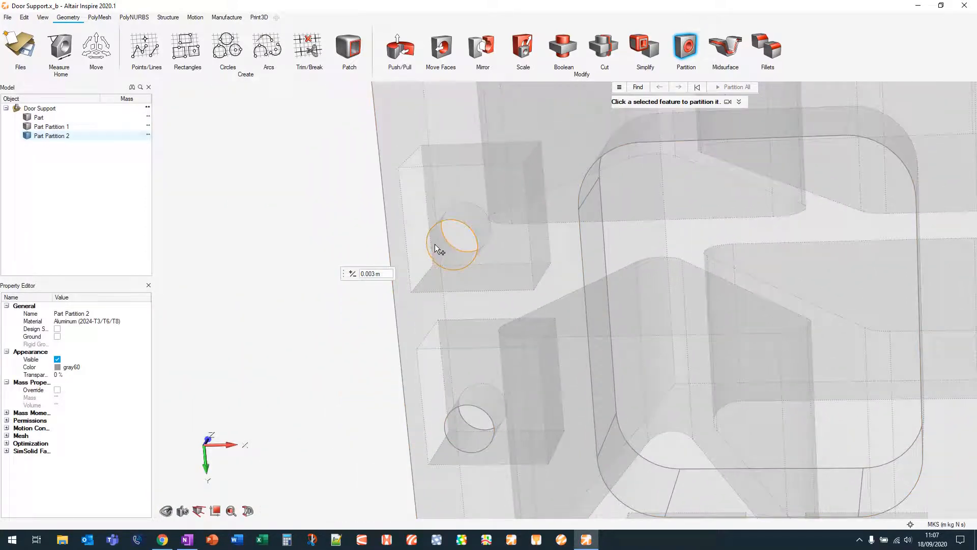
{"action": "left_click", "coordinate": [435, 244]}
{"action": "left_click", "coordinate": [441, 253]}
{"action": "right_click_drag", "start_coordinate": [542, 354], "coordinate": [384, 224]}
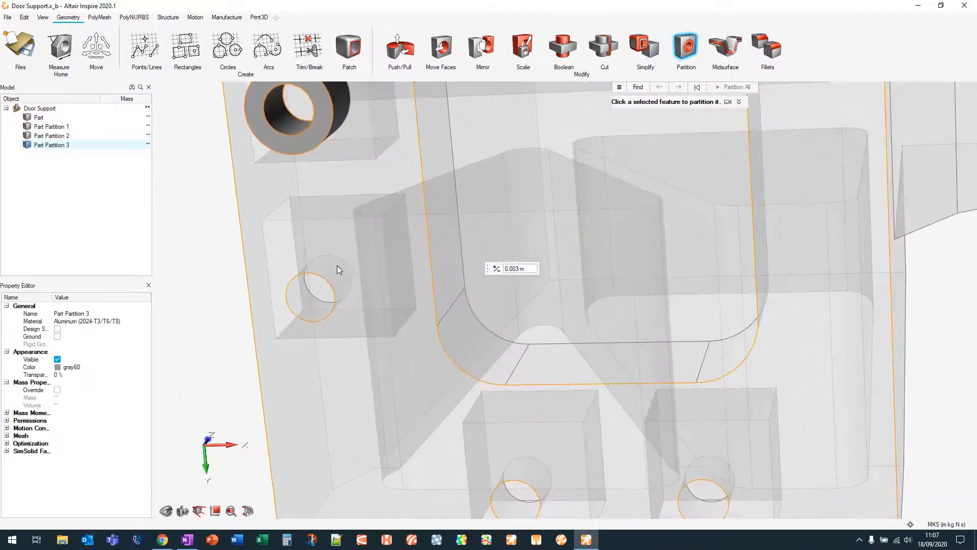
{"action": "left_click", "coordinate": [300, 292]}
{"action": "left_click", "coordinate": [305, 301]}
Partition the last two bolt holes on the part's underside
{"action": "right_click_drag", "start_coordinate": [559, 308], "coordinate": [364, 148]}
{"action": "left_click", "coordinate": [317, 338]}
{"action": "left_click", "coordinate": [314, 342]}
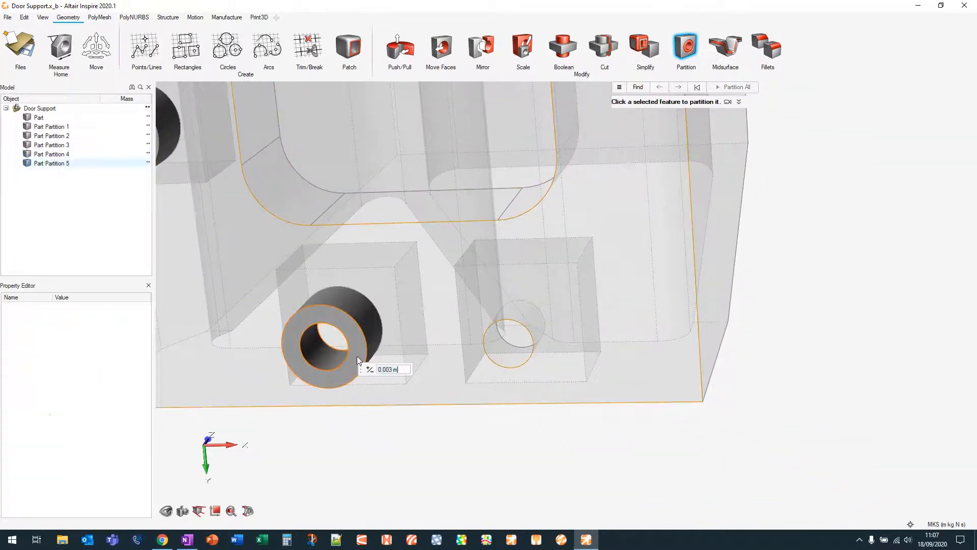
{"action": "left_click", "coordinate": [499, 344]}
{"action": "left_click", "coordinate": [474, 357]}
Partition the large lug hole, set its partition thickness to 0.005 m, and exit the Partition tool
{"action": "scroll", "coordinate": [404, 330], "scroll_direction": "down", "scroll_amount": 3}
{"action": "scroll", "coordinate": [407, 330], "scroll_direction": "down", "scroll_amount": 2}
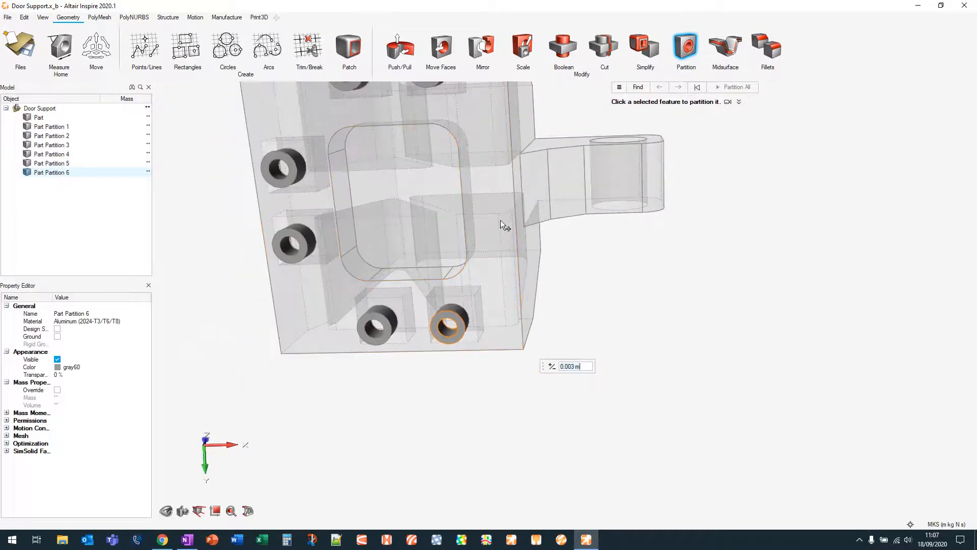
{"action": "right_click_drag", "start_coordinate": [506, 223], "coordinate": [607, 320]}
{"action": "scroll", "coordinate": [607, 319], "scroll_direction": "up", "scroll_amount": 5}
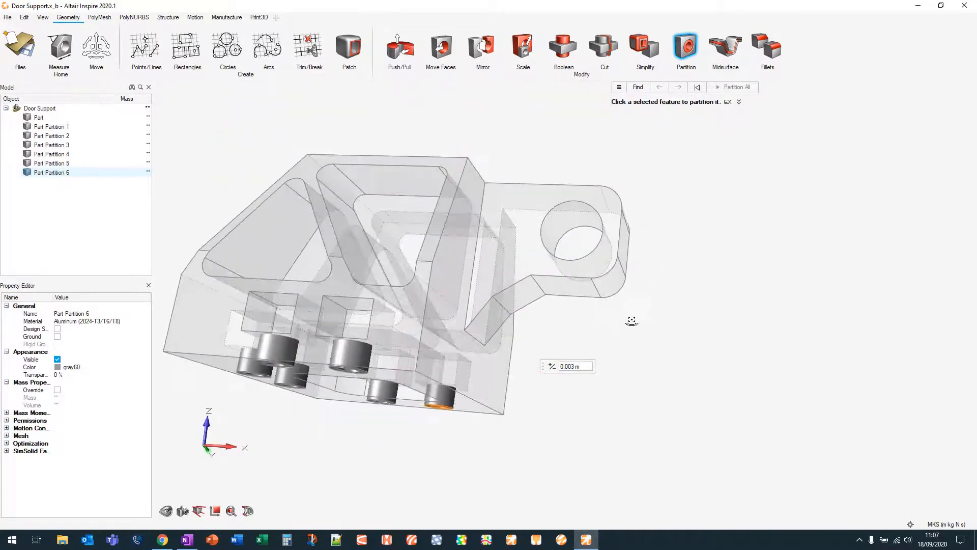
{"action": "left_click", "coordinate": [561, 218]}
{"action": "left_click", "coordinate": [554, 221]}
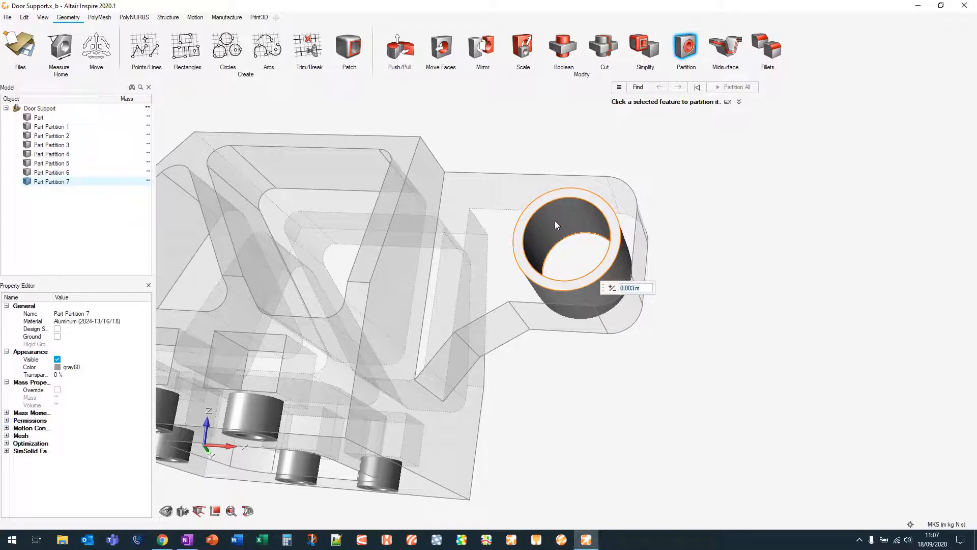
{"action": "type", "text": "0.005"}
{"action": "key", "text": "Return"}
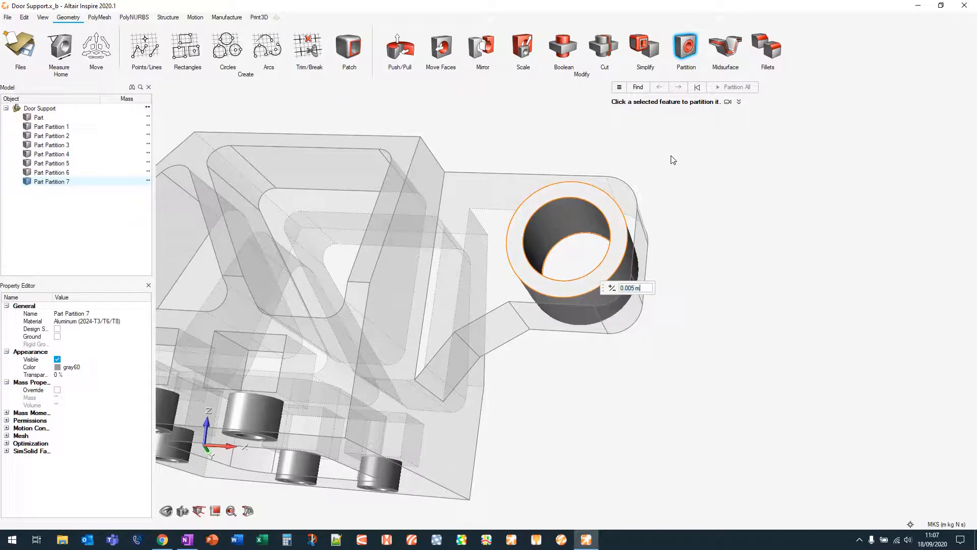
{"action": "scroll", "coordinate": [673, 156], "scroll_direction": "down", "scroll_amount": 3}
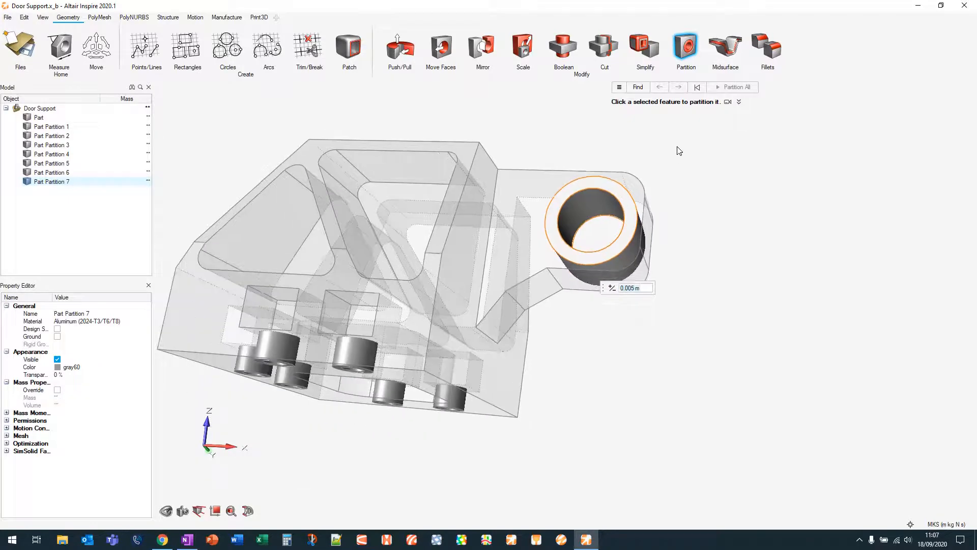
{"action": "right_click", "coordinate": [710, 129]}
{"action": "left_click", "coordinate": [698, 132]}
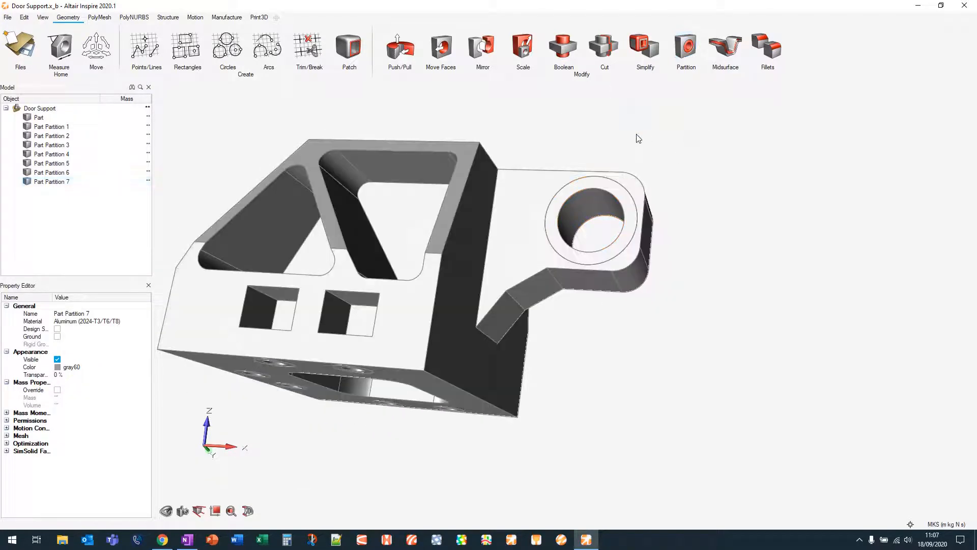
Orbit around and inspect the partitioned part, selecting and deselecting the lug partition
{"action": "right_click_drag", "start_coordinate": [517, 136], "coordinate": [535, 184]}
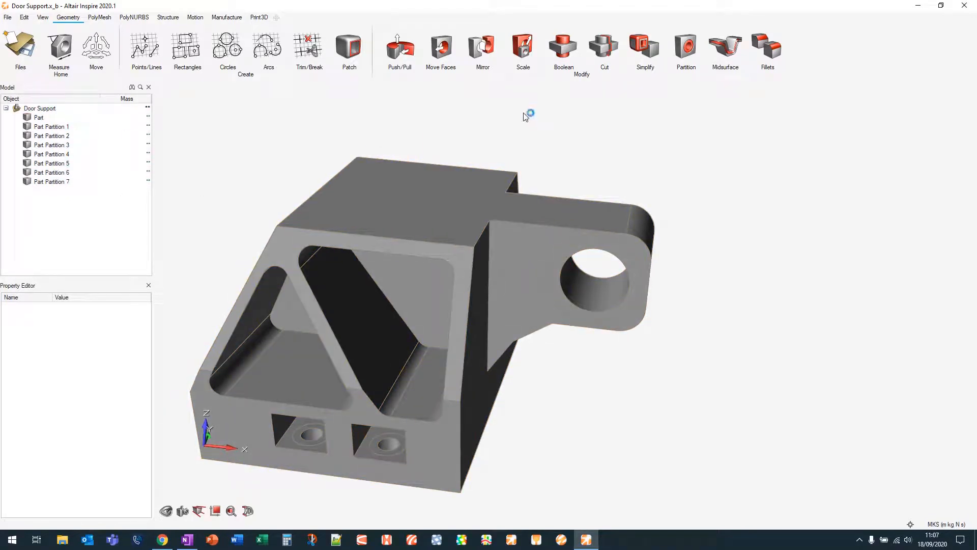
{"action": "left_click", "coordinate": [572, 248]}
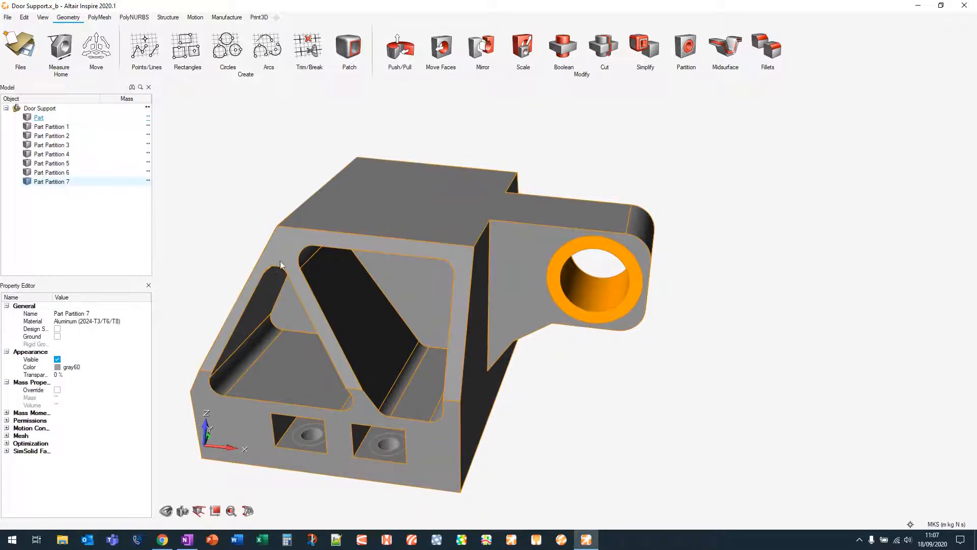
{"action": "left_click", "coordinate": [605, 165]}
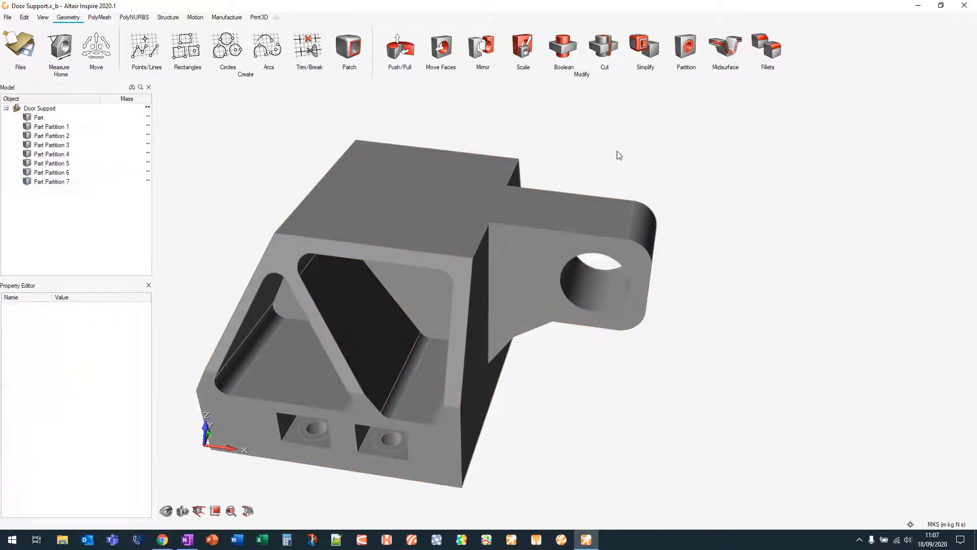
{"action": "scroll", "coordinate": [610, 142], "scroll_direction": "down", "scroll_amount": 1}
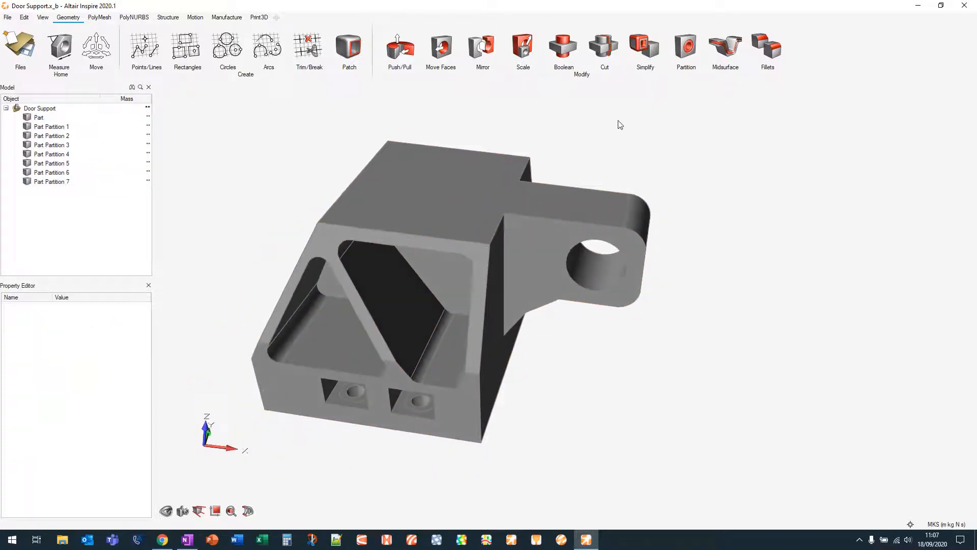
{"action": "right_click_drag", "start_coordinate": [617, 121], "coordinate": [694, 129]}
{"action": "middle_click_drag", "start_coordinate": [355, 213], "coordinate": [315, 199]}
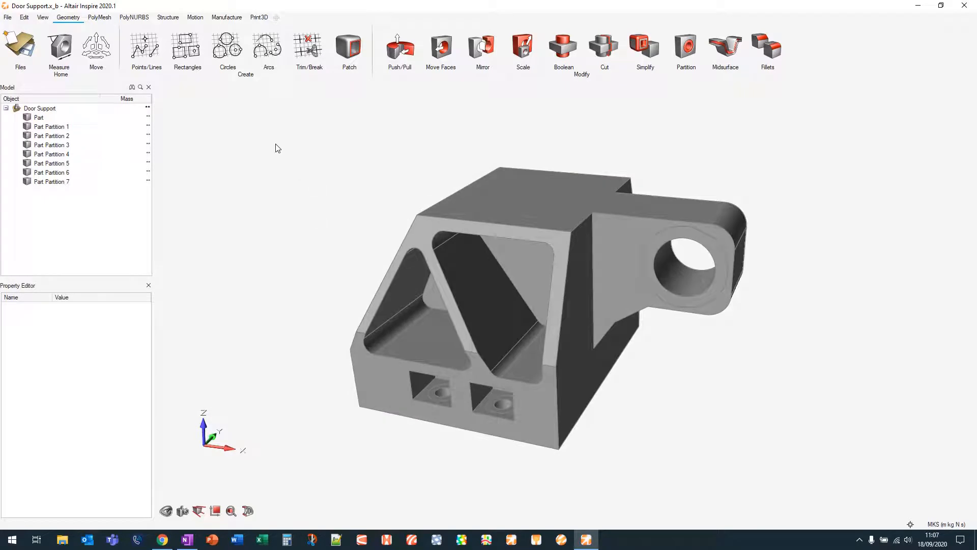
Review the contacts between the part and its partitions with the Contacts tool
{"action": "left_click", "coordinate": [168, 17]}
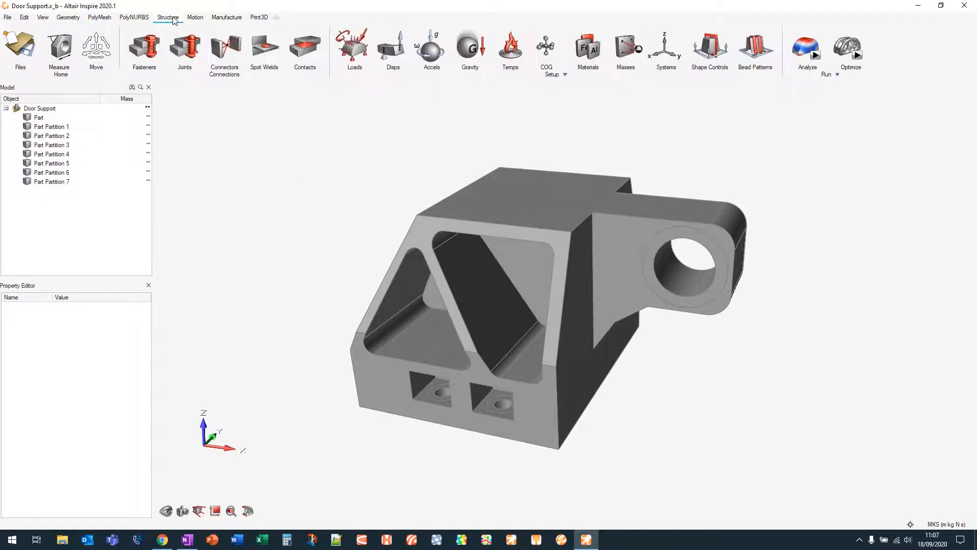
{"action": "middle_click_drag", "start_coordinate": [280, 198], "coordinate": [285, 189]}
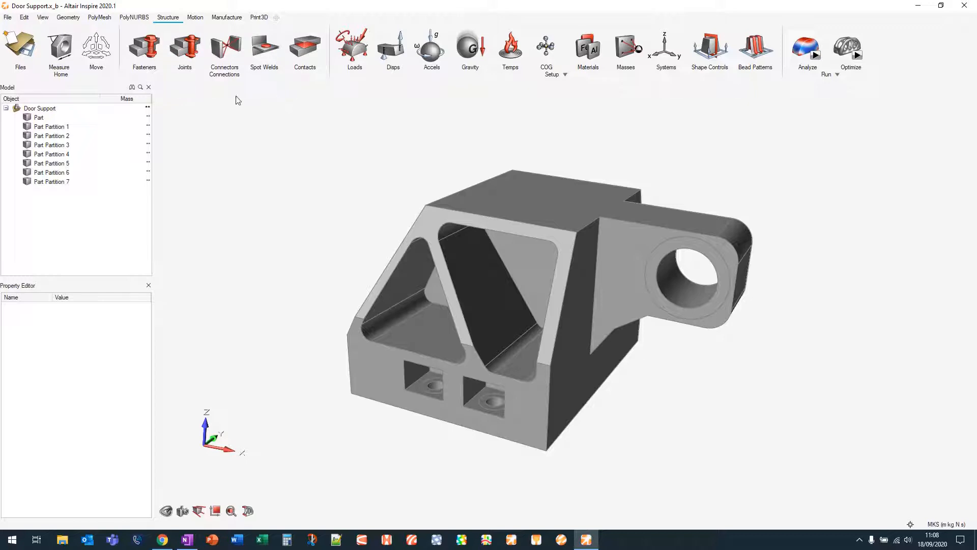
{"action": "left_click", "coordinate": [309, 47]}
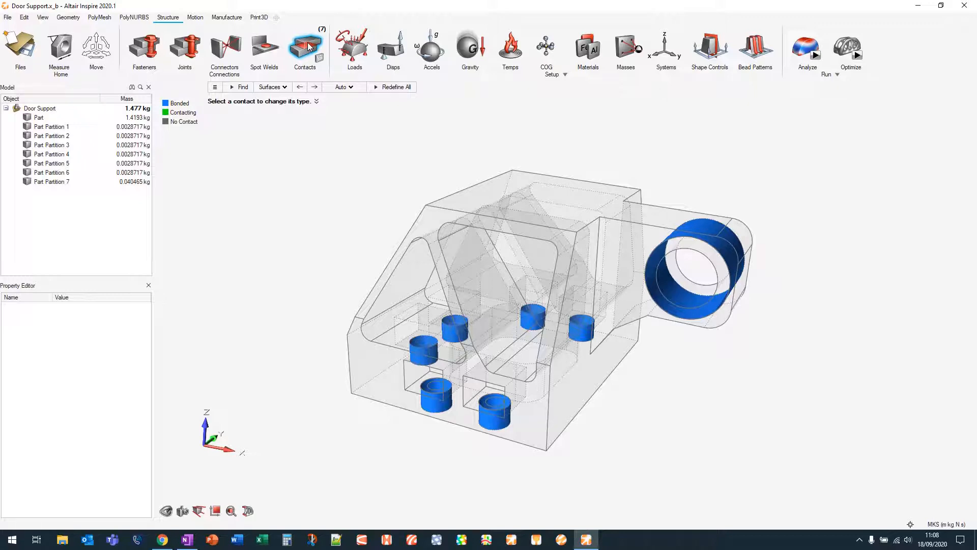
{"action": "left_click", "coordinate": [309, 47]}
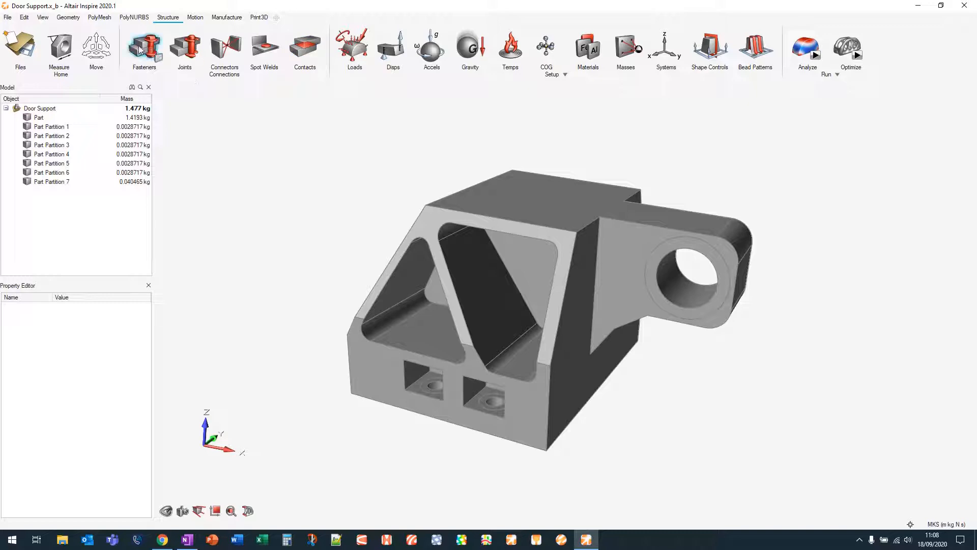
Try adding a grounded bolt fastener to the lug hole using single-hole detection, then remove it and exit Fasteners
{"action": "left_click", "coordinate": [147, 44]}
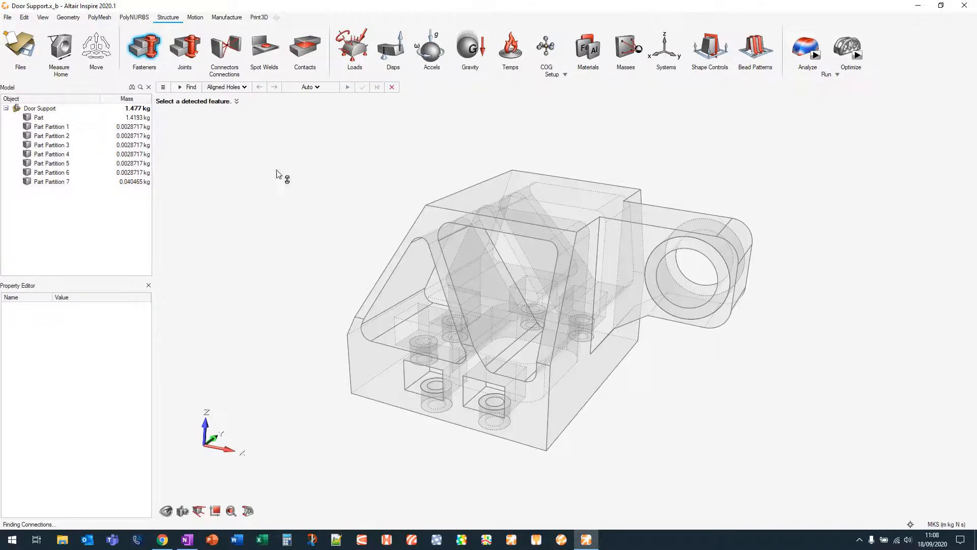
{"action": "left_click", "coordinate": [232, 87]}
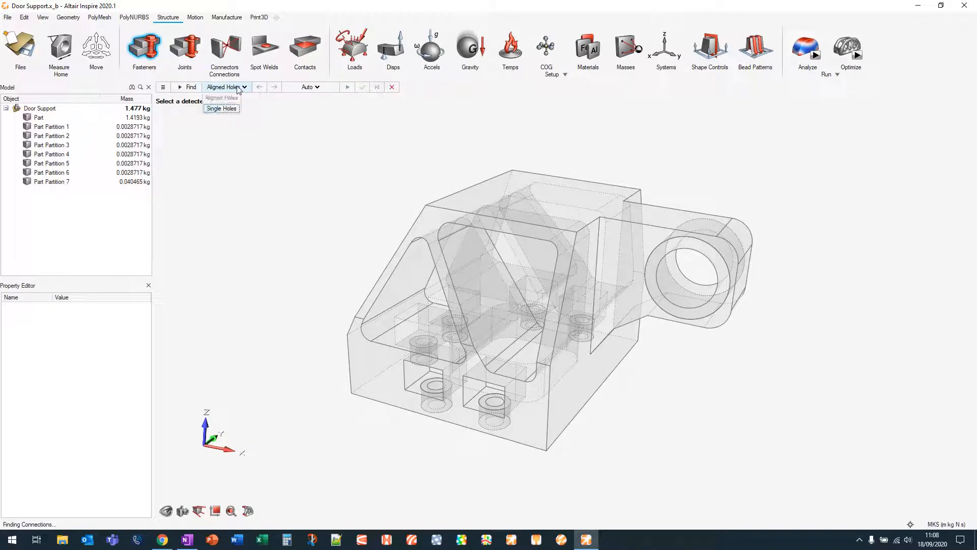
{"action": "left_click", "coordinate": [230, 106]}
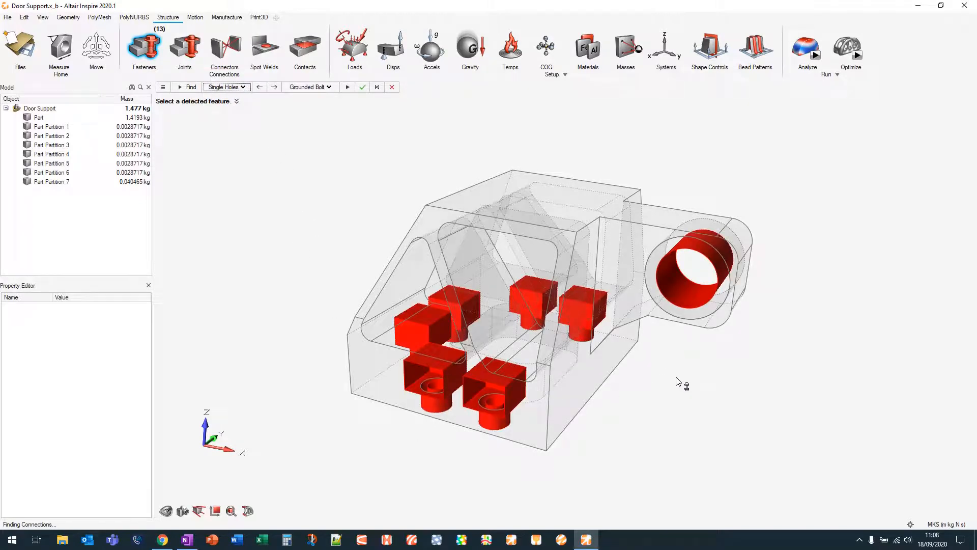
{"action": "left_click", "coordinate": [677, 281]}
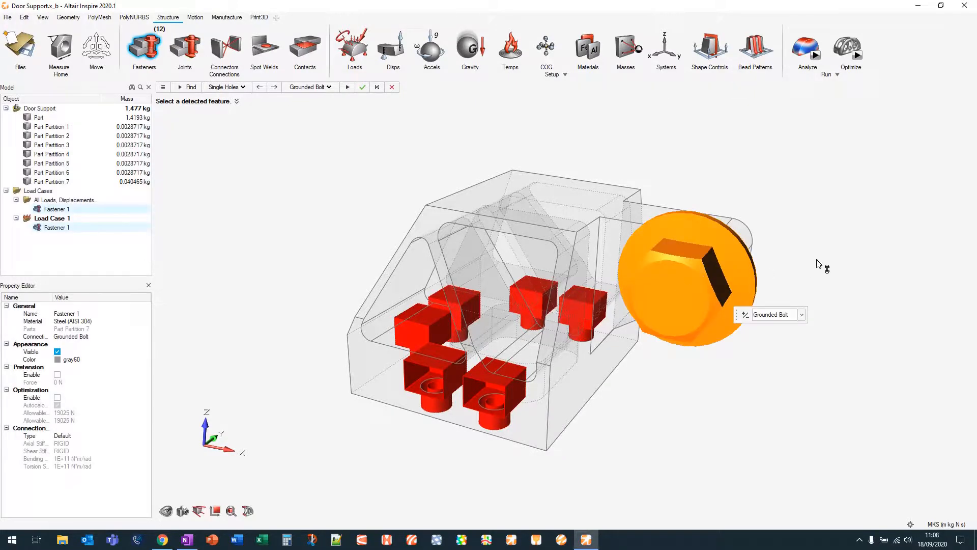
{"action": "right_click_drag", "start_coordinate": [820, 266], "coordinate": [771, 278]}
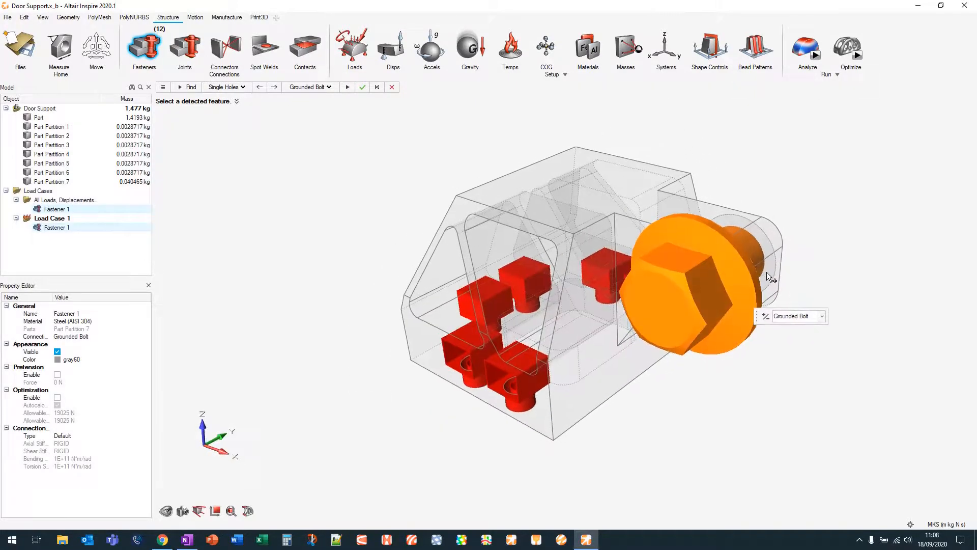
{"action": "left_click", "coordinate": [766, 273]}
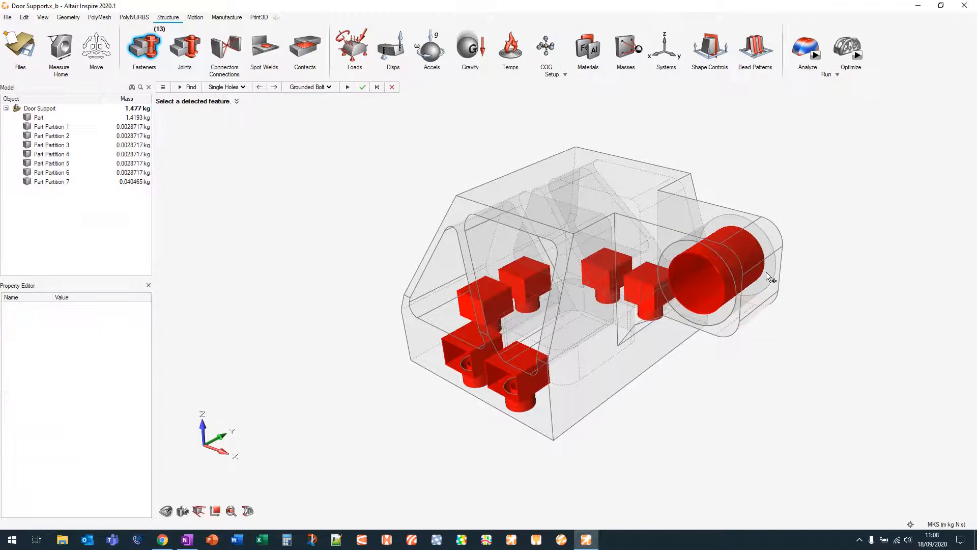
{"action": "left_click", "coordinate": [156, 56]}
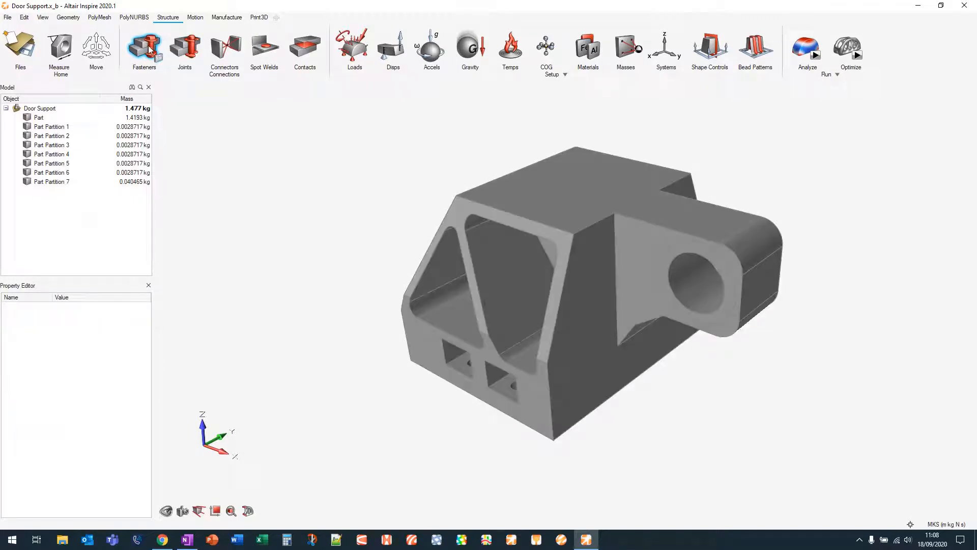
Apply supports to the two upper bolt holes on the part's back face with the Loads tool
{"action": "middle_click_drag", "start_coordinate": [370, 349], "coordinate": [371, 324]}
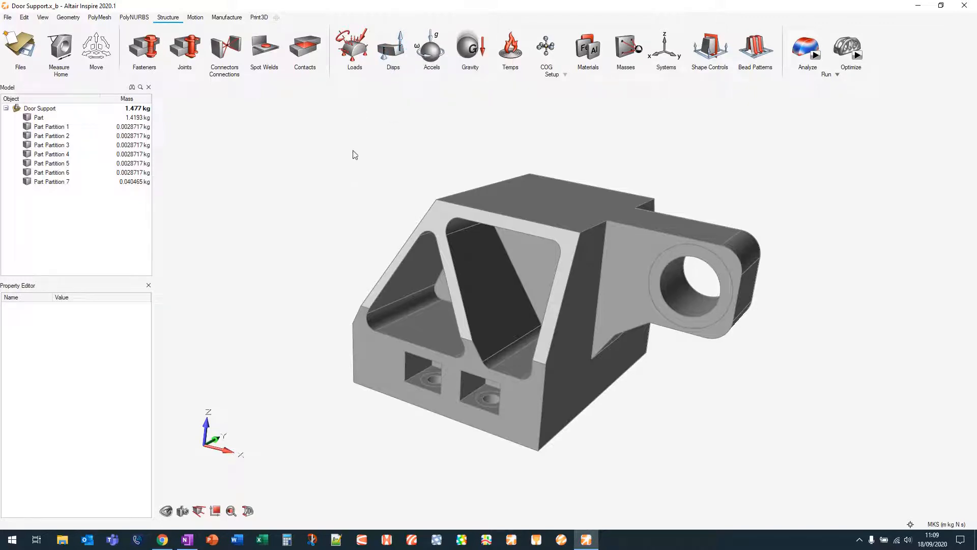
{"action": "left_click", "coordinate": [355, 61]}
{"action": "right_click_drag", "start_coordinate": [367, 214], "coordinate": [598, 208]}
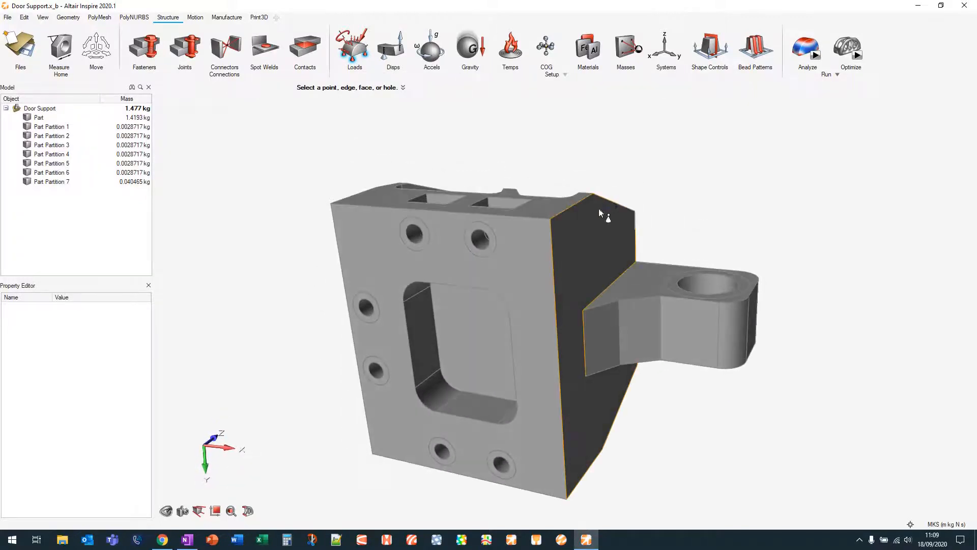
{"action": "scroll", "coordinate": [464, 244], "scroll_direction": "up", "scroll_amount": 10}
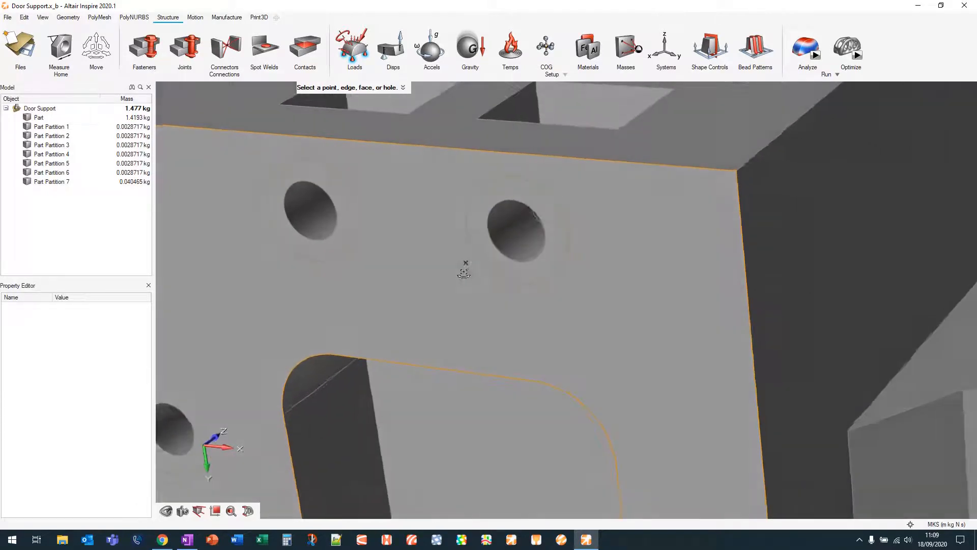
{"action": "scroll", "coordinate": [465, 271], "scroll_direction": "up", "scroll_amount": 2}
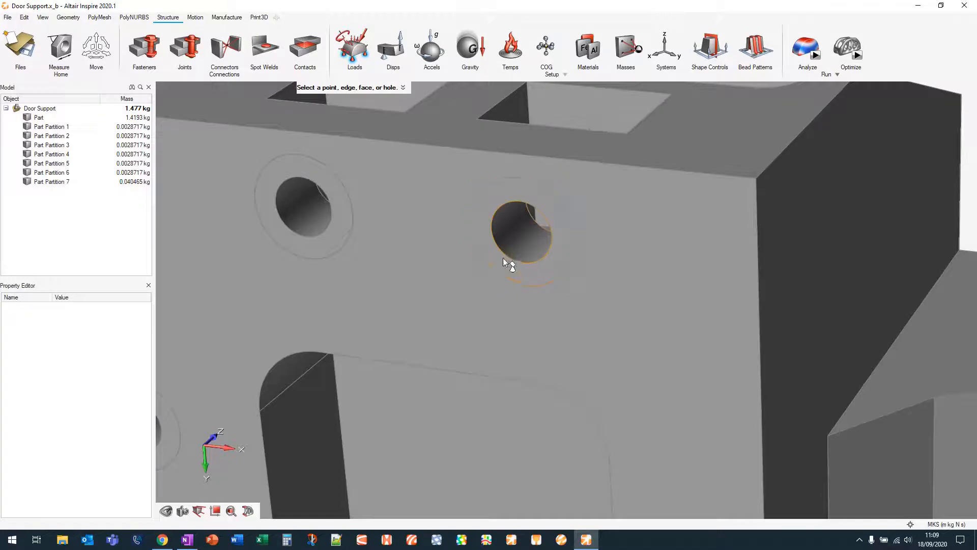
{"action": "left_click", "coordinate": [517, 230]}
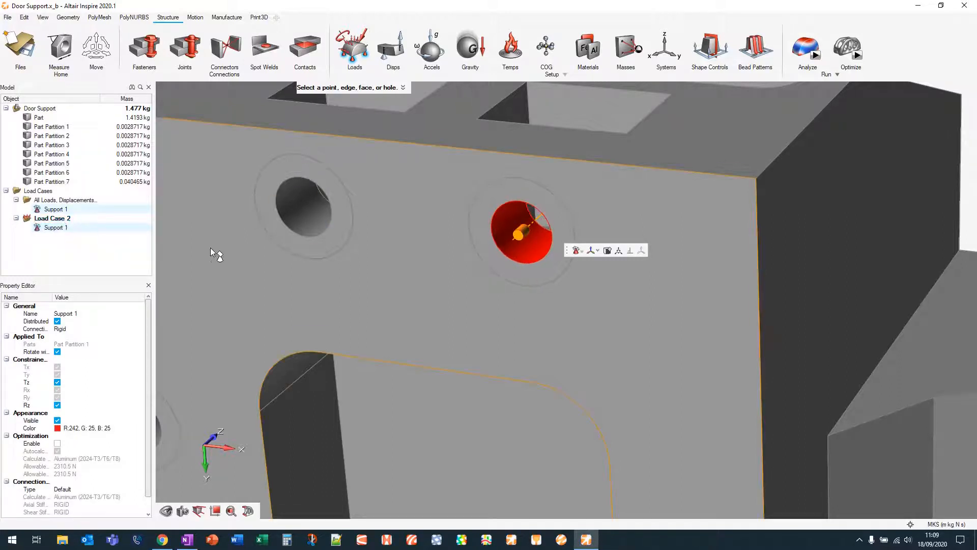
{"action": "middle_click_drag", "start_coordinate": [273, 263], "coordinate": [447, 224]}
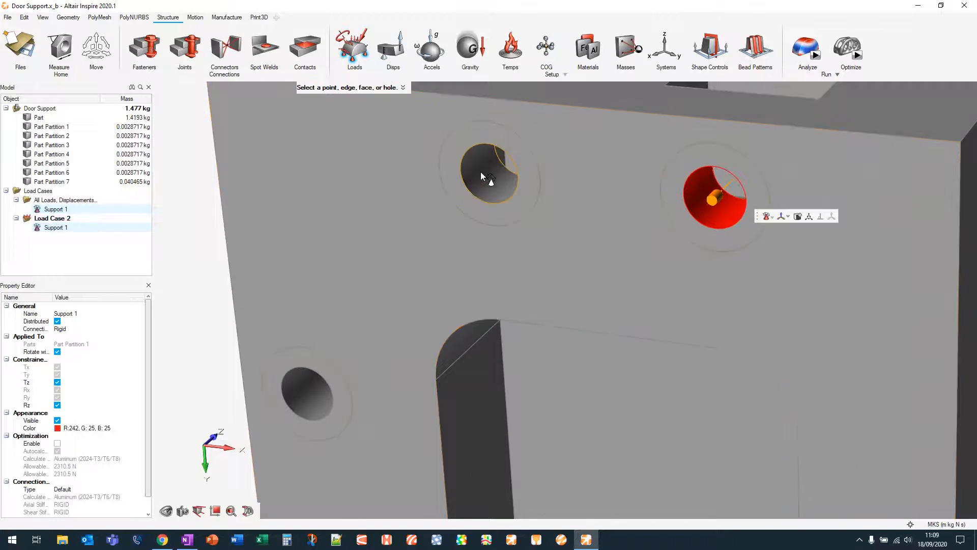
{"action": "left_click", "coordinate": [483, 177]}
Apply supports to the remaining four bolt holes on the back face
{"action": "middle_click_drag", "start_coordinate": [426, 273], "coordinate": [346, 224]}
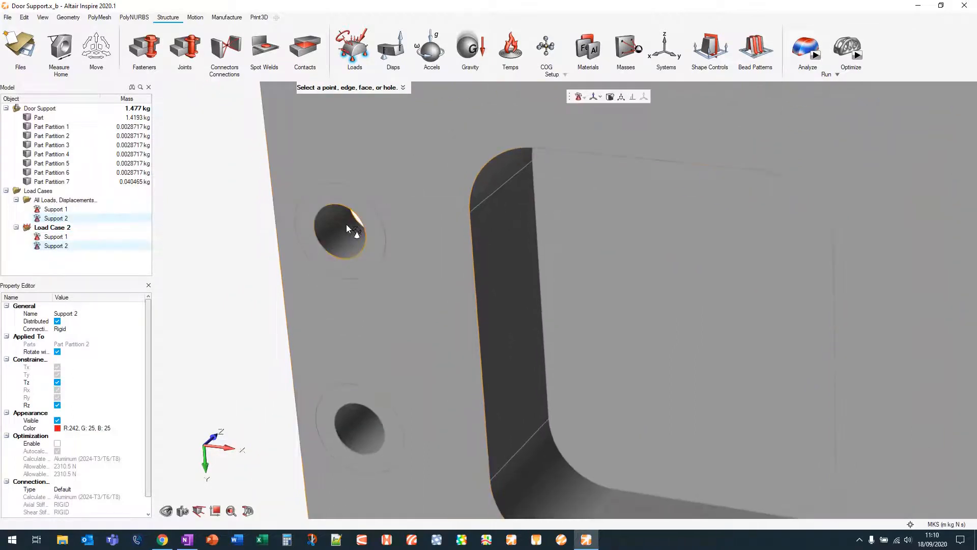
{"action": "left_click", "coordinate": [337, 225]}
{"action": "middle_click_drag", "start_coordinate": [376, 329], "coordinate": [325, 276]}
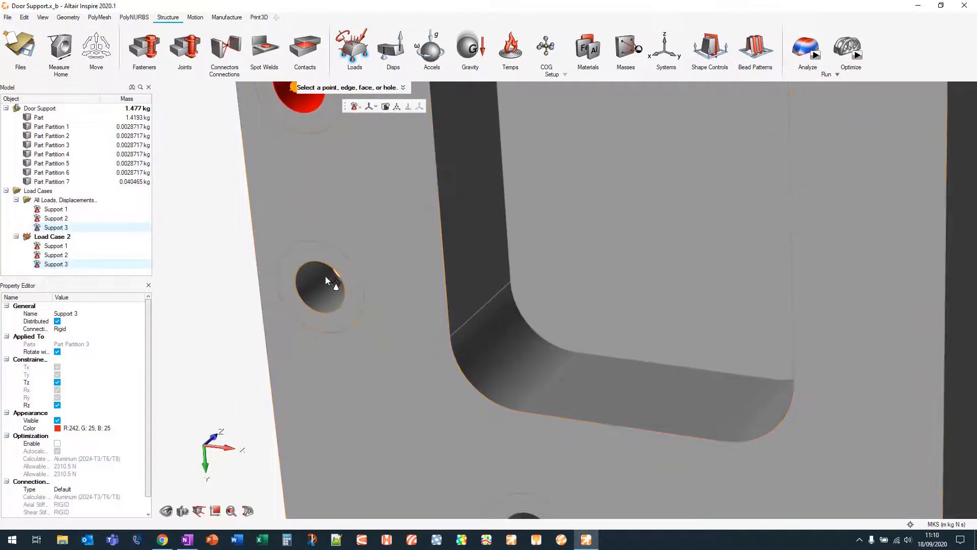
{"action": "left_click", "coordinate": [320, 288]}
{"action": "middle_click_drag", "start_coordinate": [419, 414], "coordinate": [349, 350]}
{"action": "left_click", "coordinate": [348, 350]}
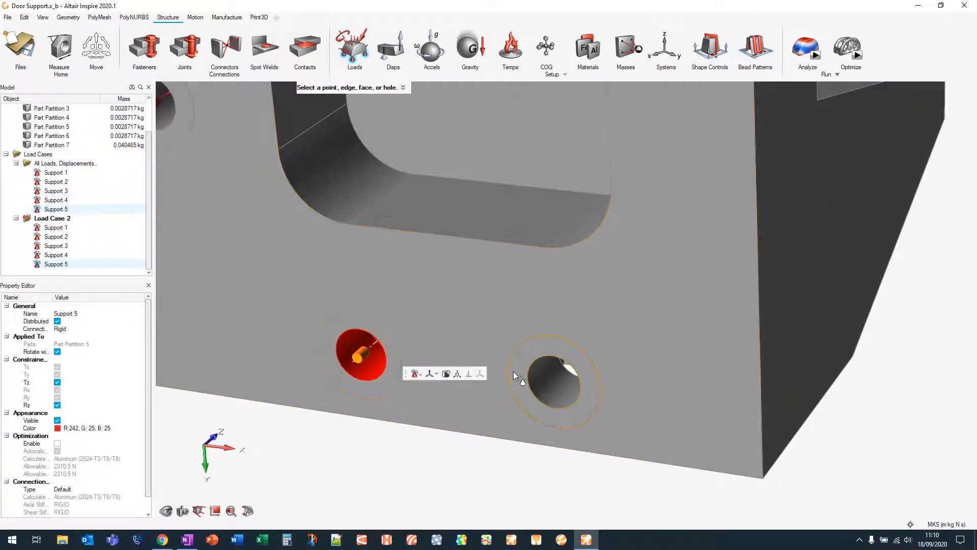
{"action": "left_click", "coordinate": [545, 376]}
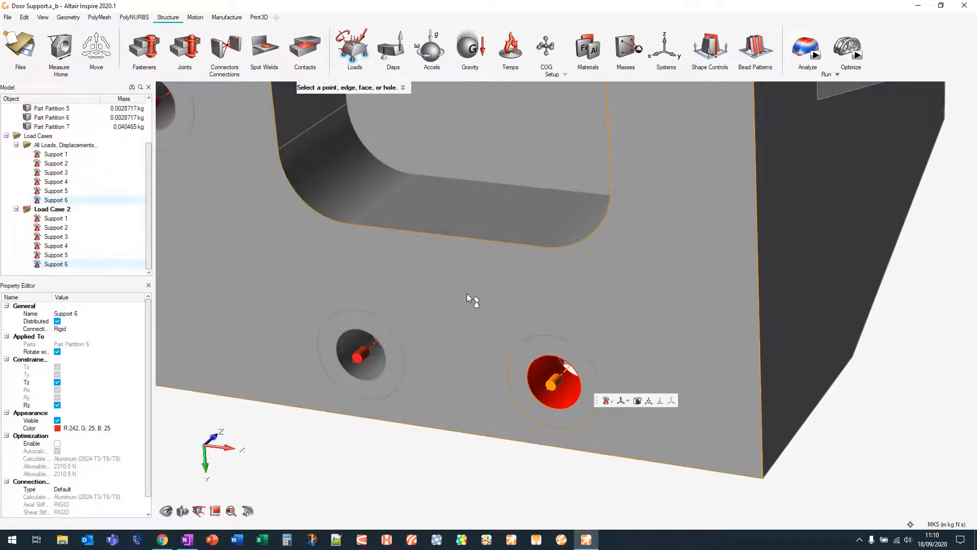
Switch to force loads and apply a force to the large lug hole
{"action": "scroll", "coordinate": [466, 293], "scroll_direction": "down", "scroll_amount": 5}
{"action": "mouse_move", "coordinate": [466, 295]}
{"action": "right_mouse_down"}
{"action": "mouse_move", "coordinate": [453, 166]}
{"action": "mouse_move", "coordinate": [623, 243]}
{"action": "mouse_move", "coordinate": [662, 316]}
{"action": "mouse_move", "coordinate": [744, 386]}
{"action": "mouse_move", "coordinate": [622, 414]}
{"action": "right_mouse_up"}
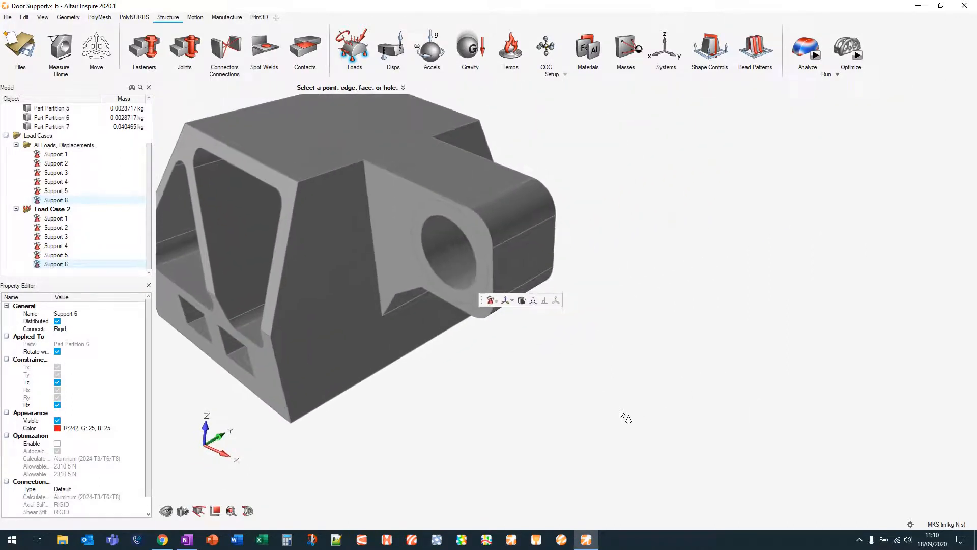
{"action": "left_click", "coordinate": [363, 37]}
{"action": "right_click_drag", "start_coordinate": [615, 304], "coordinate": [660, 278]}
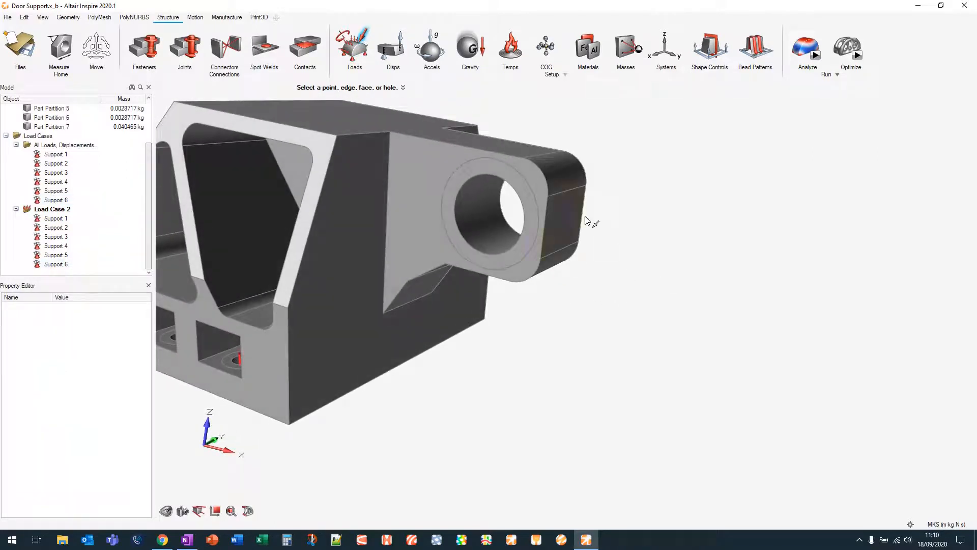
{"action": "left_click", "coordinate": [481, 208]}
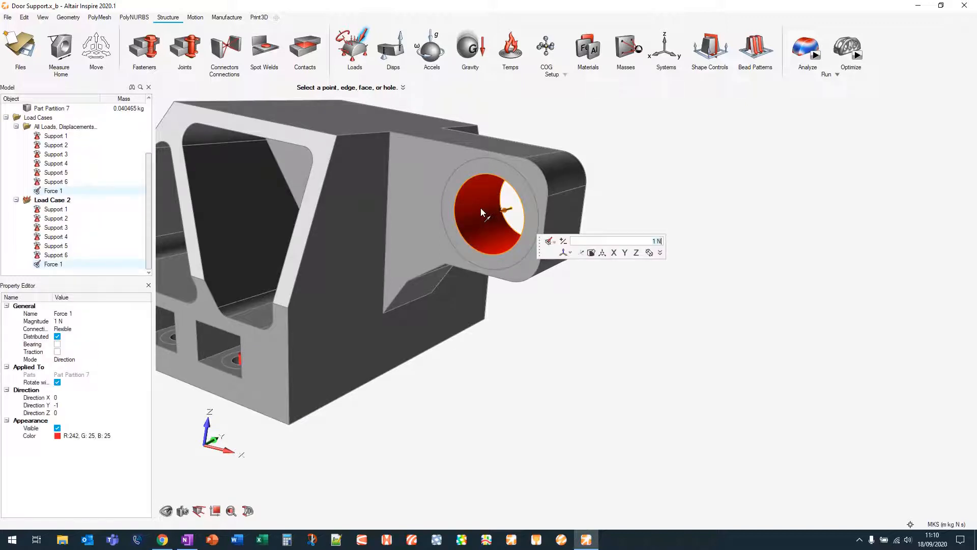
Set the force direction to positive Y and its magnitude to 1000 N, then exit the Loads tool
{"action": "left_click", "coordinate": [622, 253]}
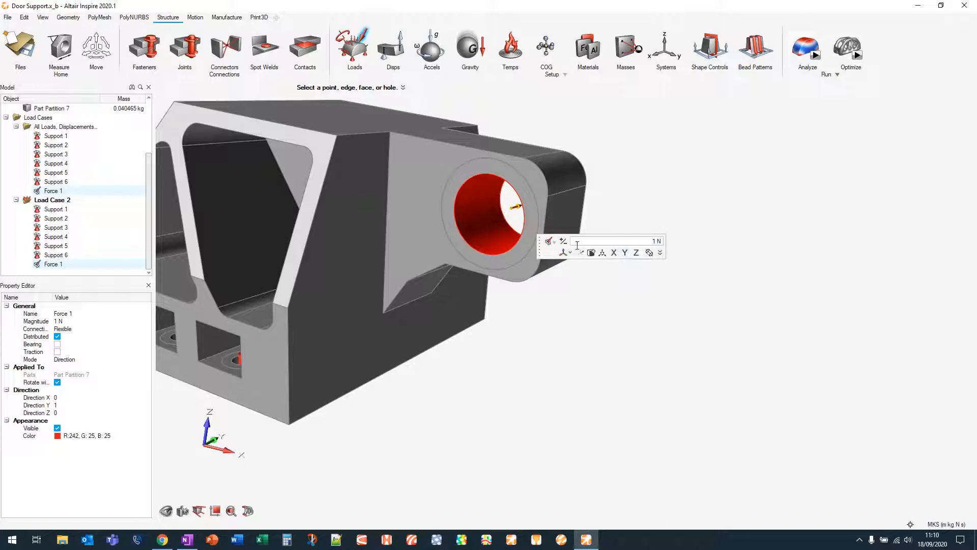
{"action": "left_click", "coordinate": [625, 254]}
{"action": "left_click", "coordinate": [626, 254]}
{"action": "type", "text": "1000"}
{"action": "key", "text": "Return"}
{"action": "right_click", "coordinate": [648, 184]}
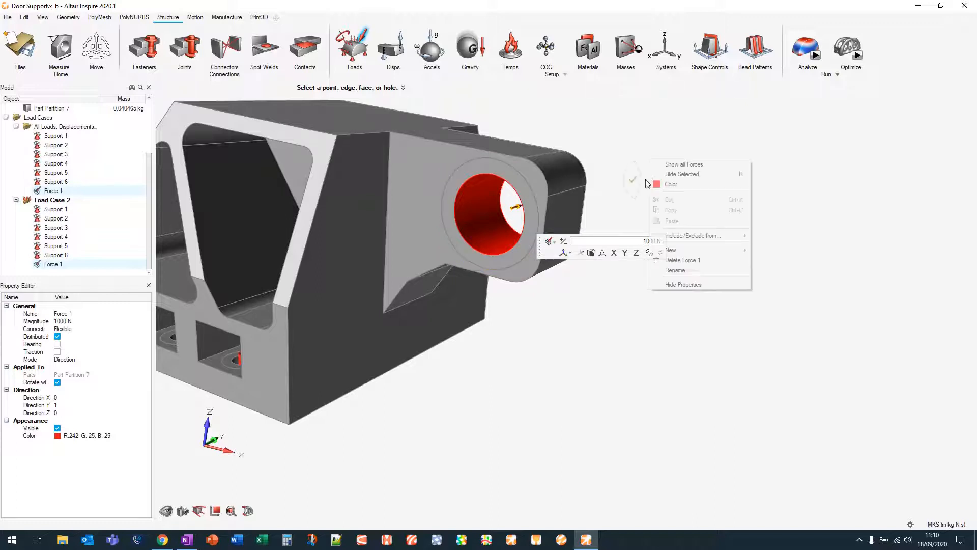
{"action": "right_click_drag", "start_coordinate": [511, 367], "coordinate": [669, 352]}
{"action": "left_click", "coordinate": [685, 362]}
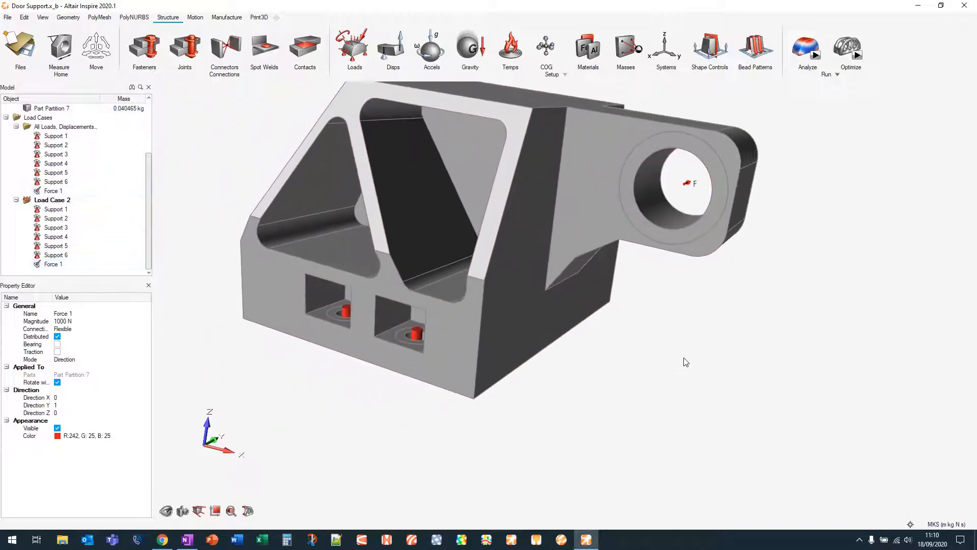
Rename Load Case 2 as PositiveY
{"action": "scroll", "coordinate": [681, 351], "scroll_direction": "down", "scroll_amount": 3}
{"action": "scroll", "coordinate": [681, 351], "scroll_direction": "down", "scroll_amount": 3}
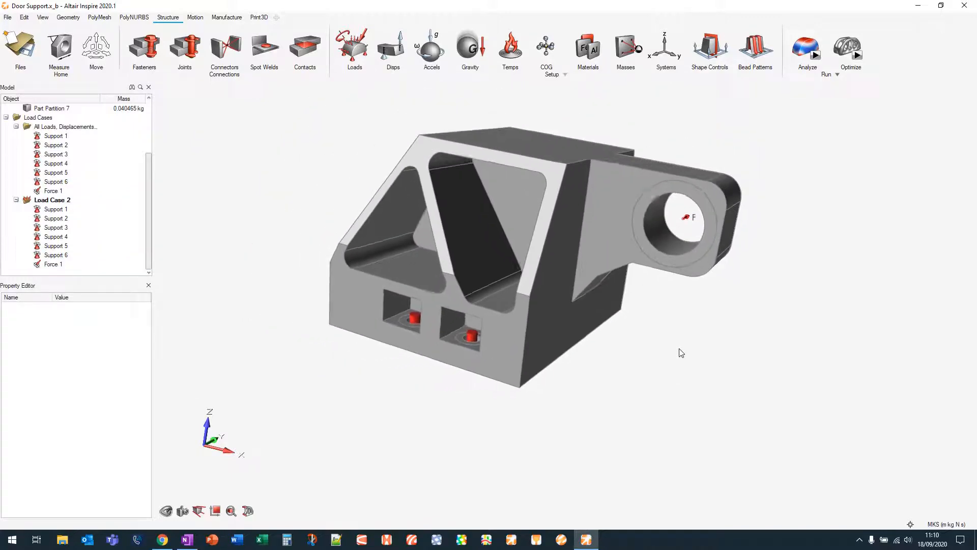
{"action": "middle_click_drag", "start_coordinate": [317, 160], "coordinate": [316, 172]}
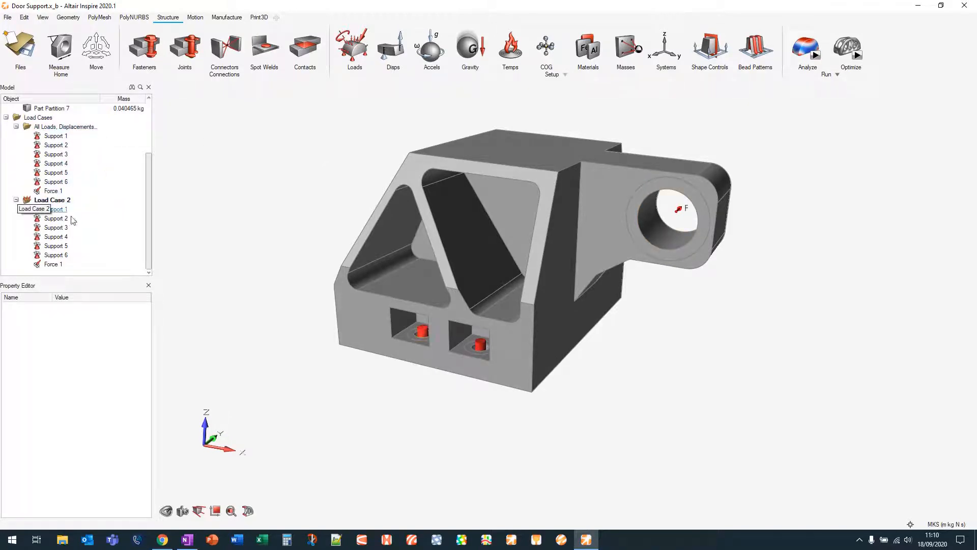
{"action": "right_click", "coordinate": [66, 200]}
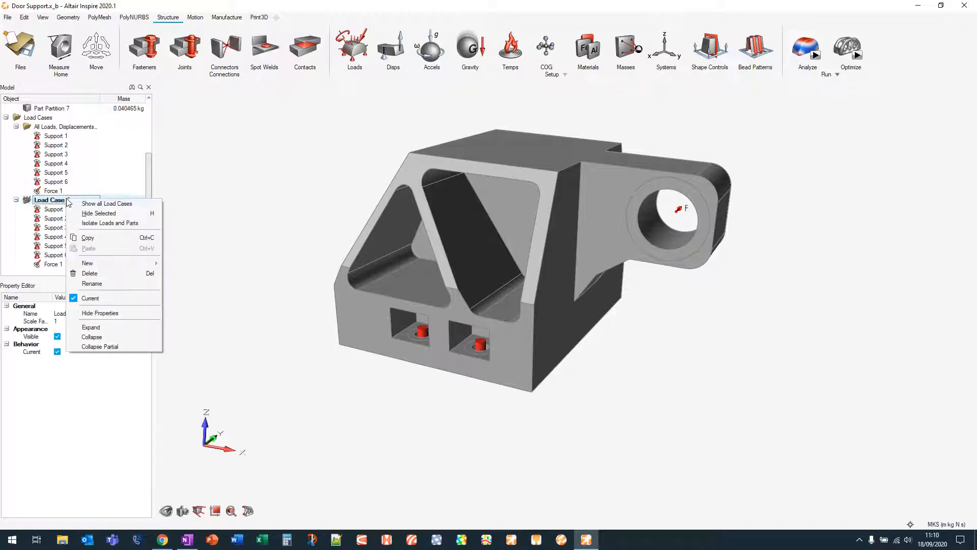
{"action": "left_click", "coordinate": [109, 281]}
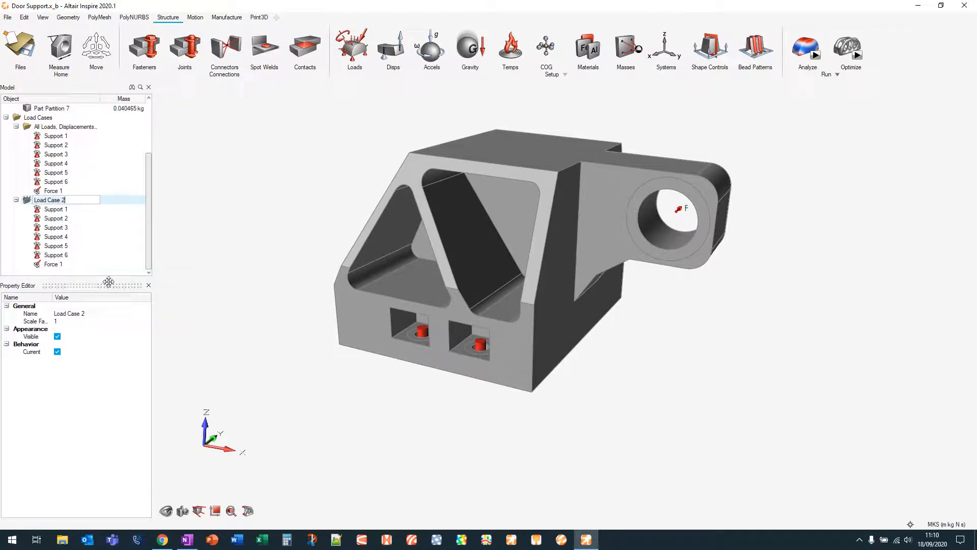
{"action": "type", "text": "Positive"}
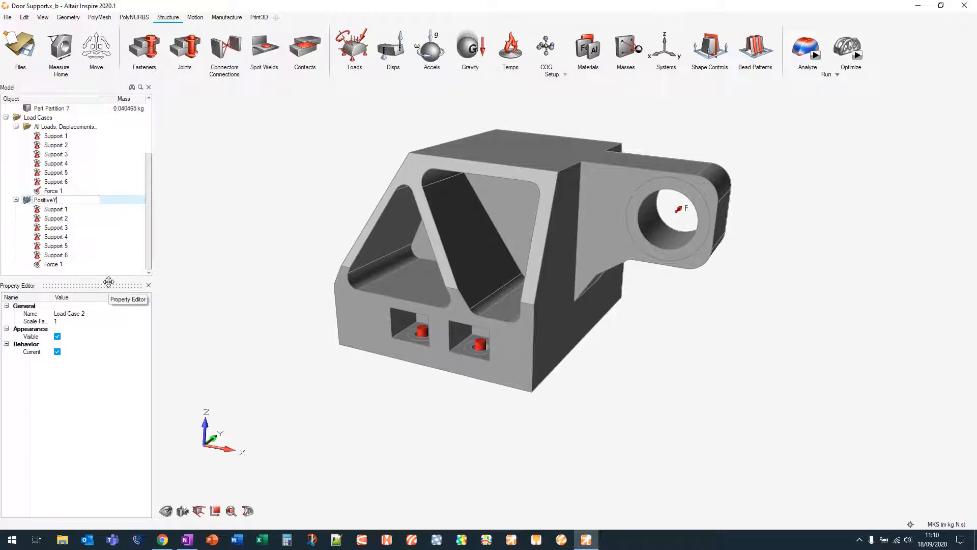
{"action": "type", "text": "Y"}
{"action": "key", "text": "Return"}
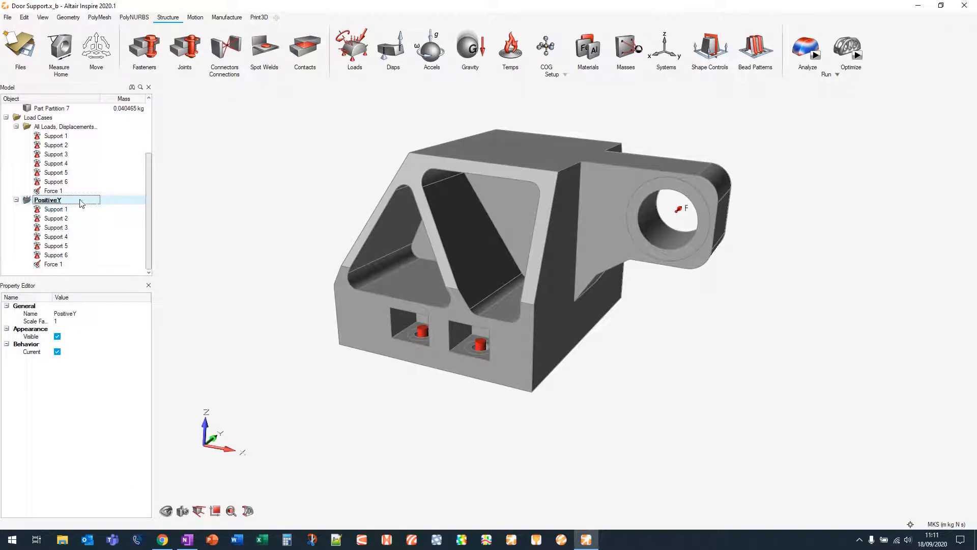
Create a new load case named PositiveZ
{"action": "right_click", "coordinate": [70, 203]}
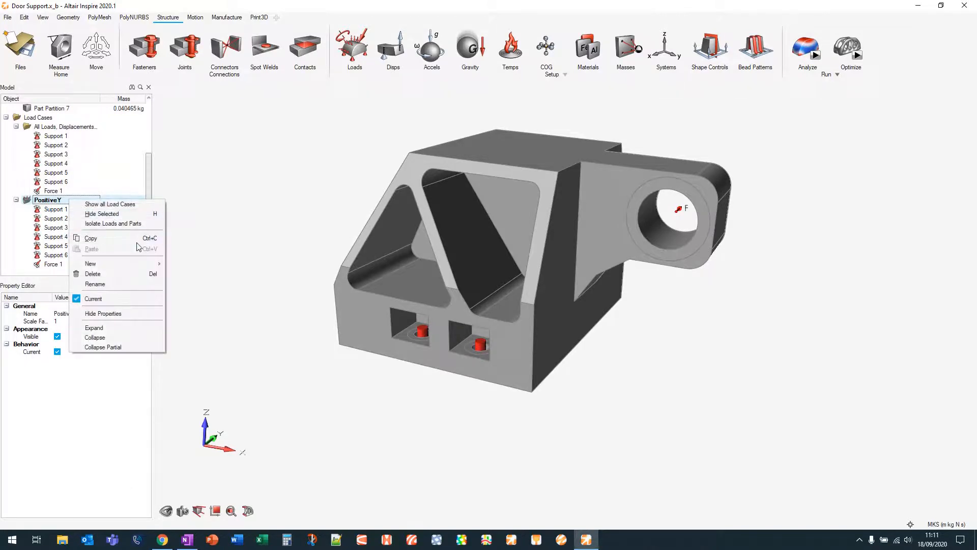
{"action": "mouse_move", "coordinate": [137, 264]}
{"action": "left_click", "coordinate": [183, 264]}
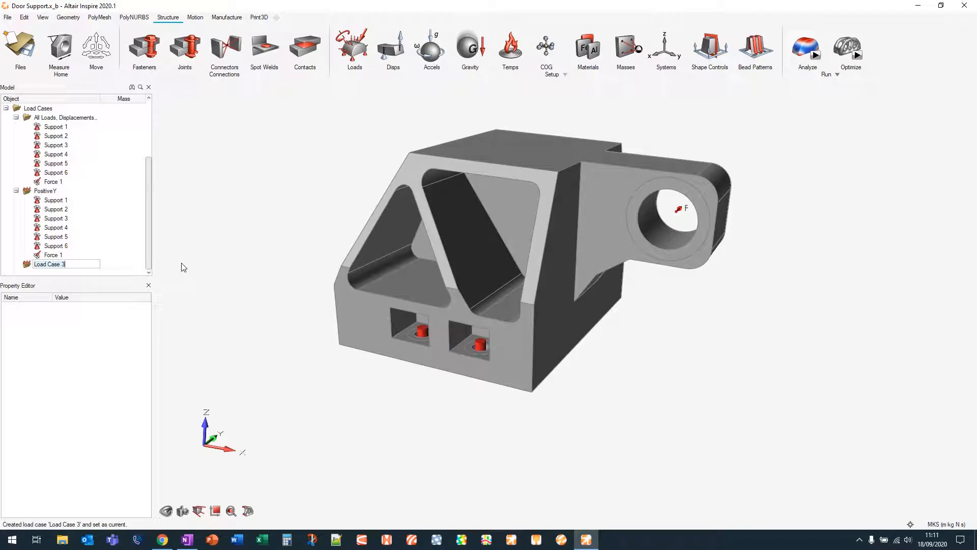
{"action": "type", "text": "Positive"}
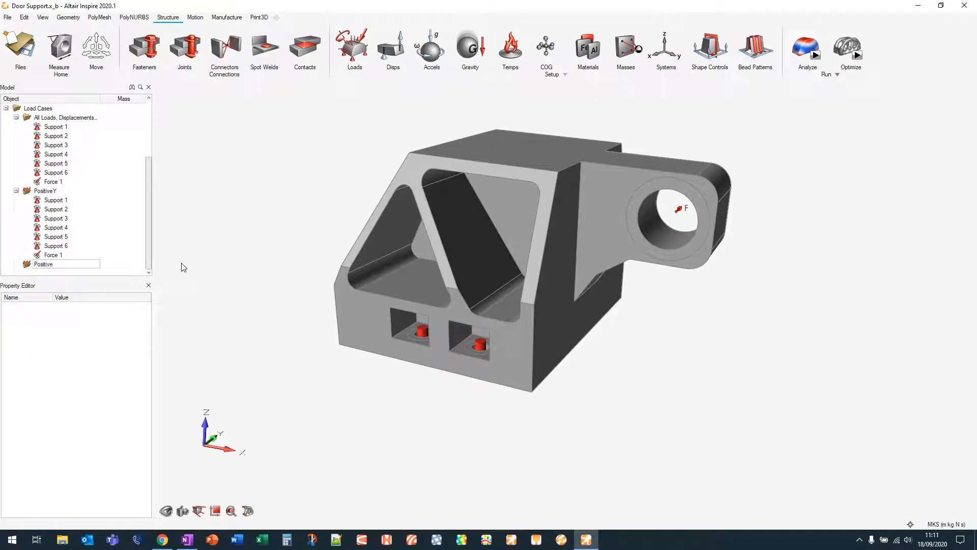
{"action": "type", "text": "Z"}
{"action": "key", "text": "Return"}
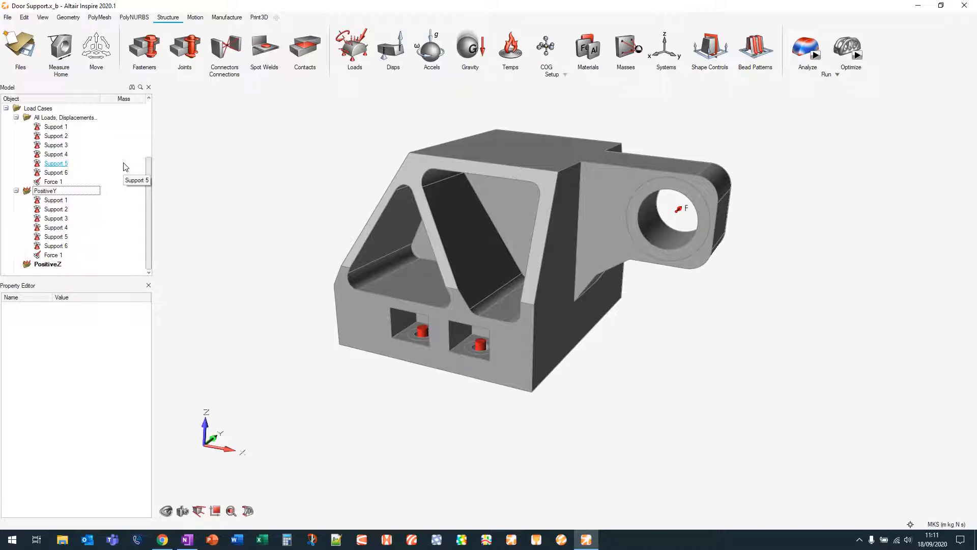
Copy Support 1 through Support 6 from the all-loads group into the PositiveZ load case
{"action": "left_click", "coordinate": [57, 127]}
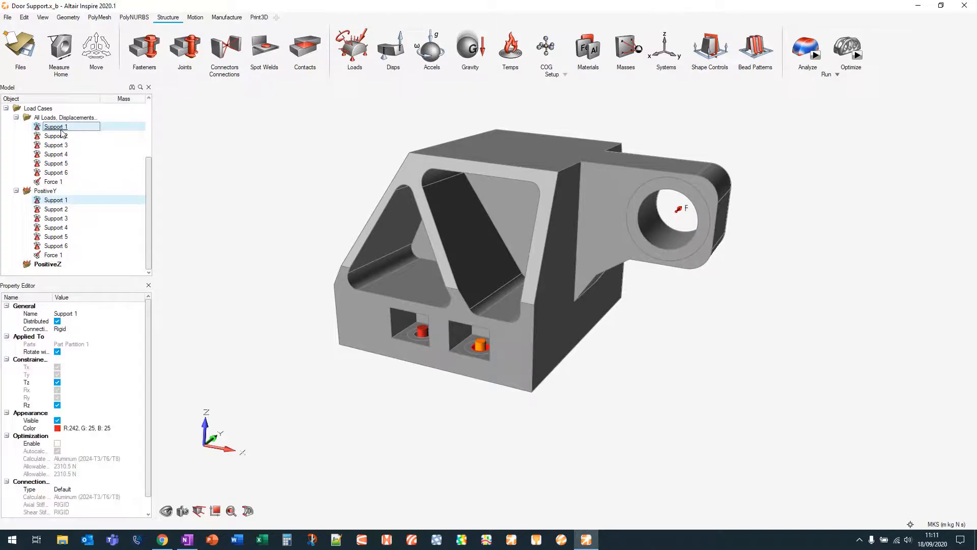
{"action": "left_click", "coordinate": [70, 173], "text": "shift"}
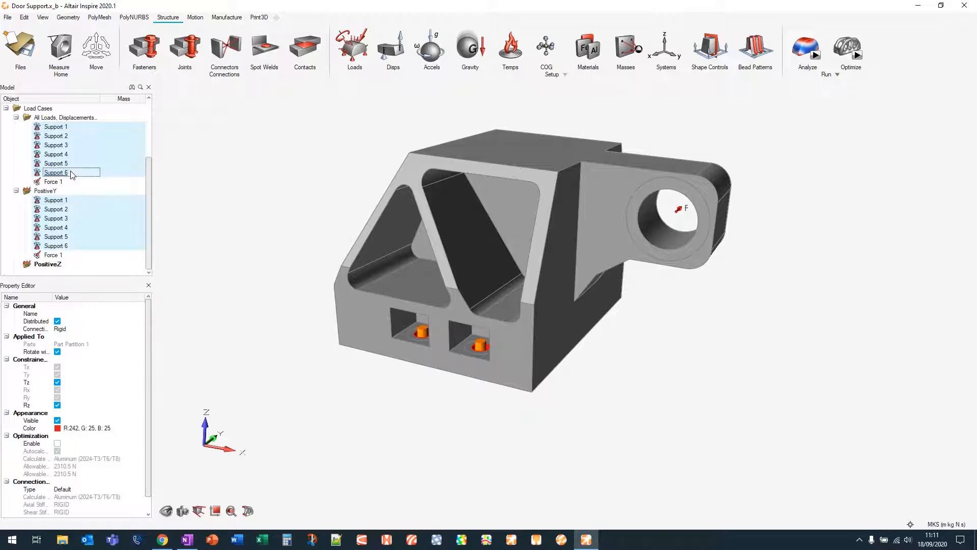
{"action": "left_click_drag", "start_coordinate": [68, 175], "coordinate": [64, 269]}
{"action": "scroll", "coordinate": [76, 249], "scroll_direction": "down", "scroll_amount": 2}
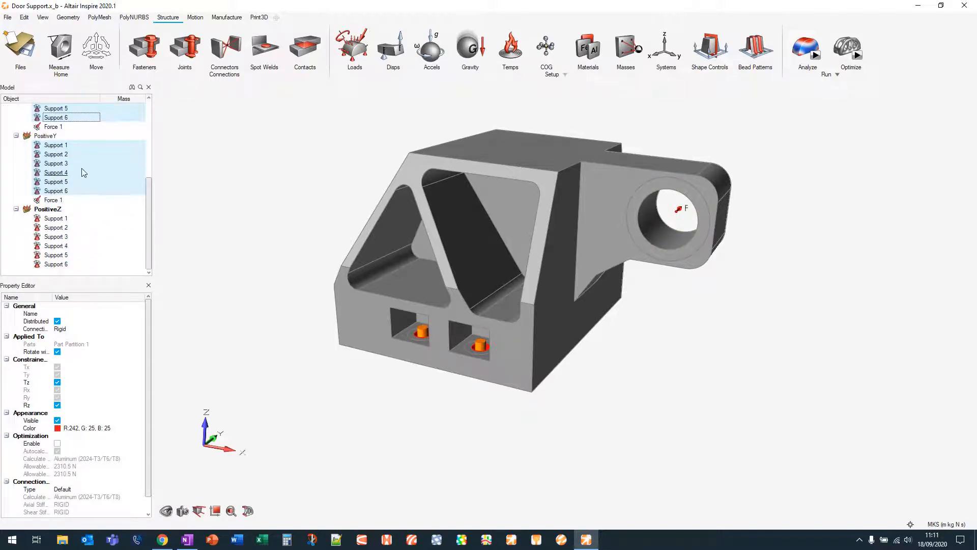
{"action": "left_click", "coordinate": [79, 145]}
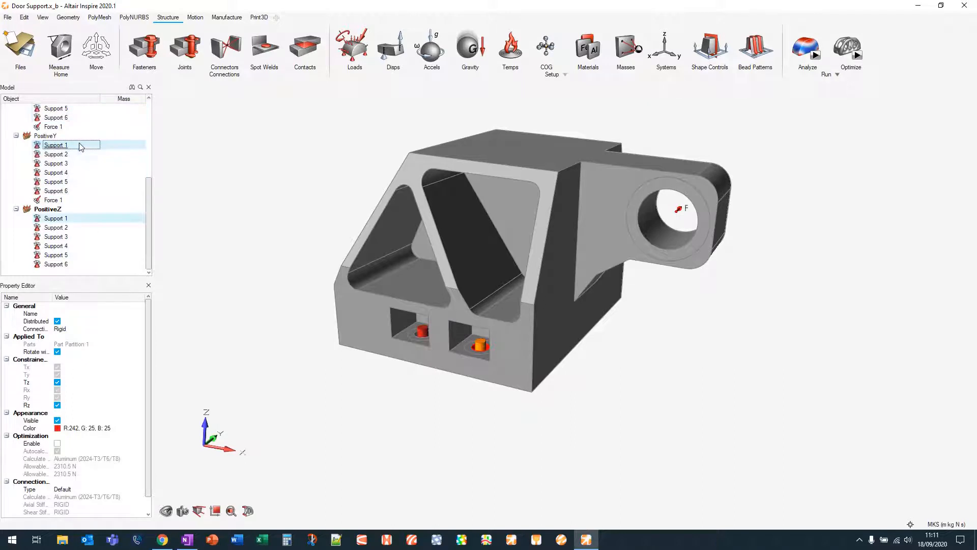
{"action": "left_click", "coordinate": [64, 200]}
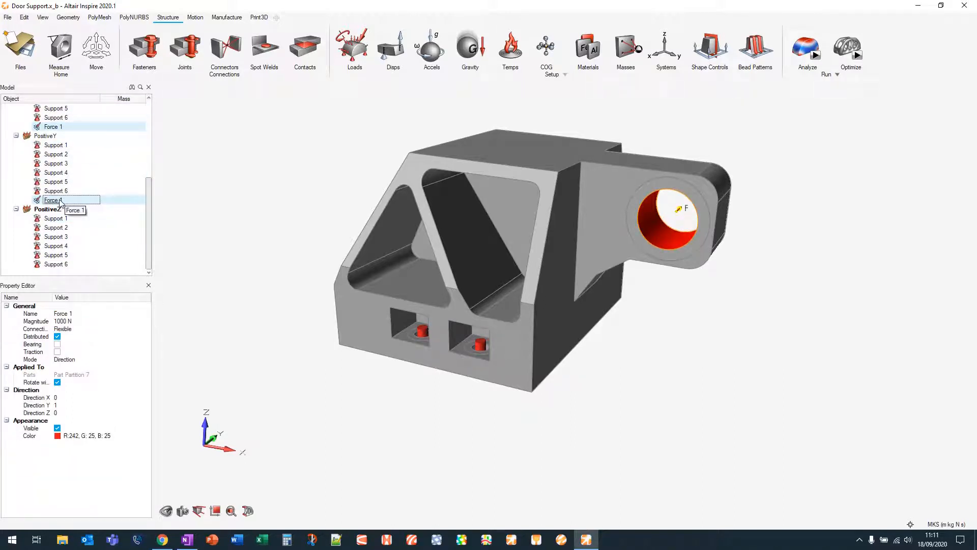
{"action": "left_click_drag", "start_coordinate": [61, 201], "coordinate": [65, 213]}
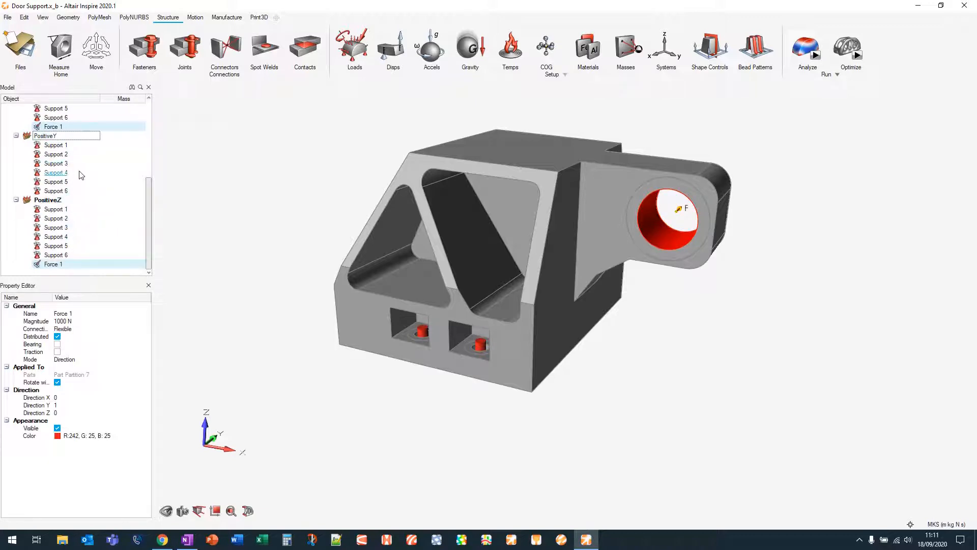
{"action": "left_click_drag", "start_coordinate": [57, 267], "coordinate": [66, 137]}
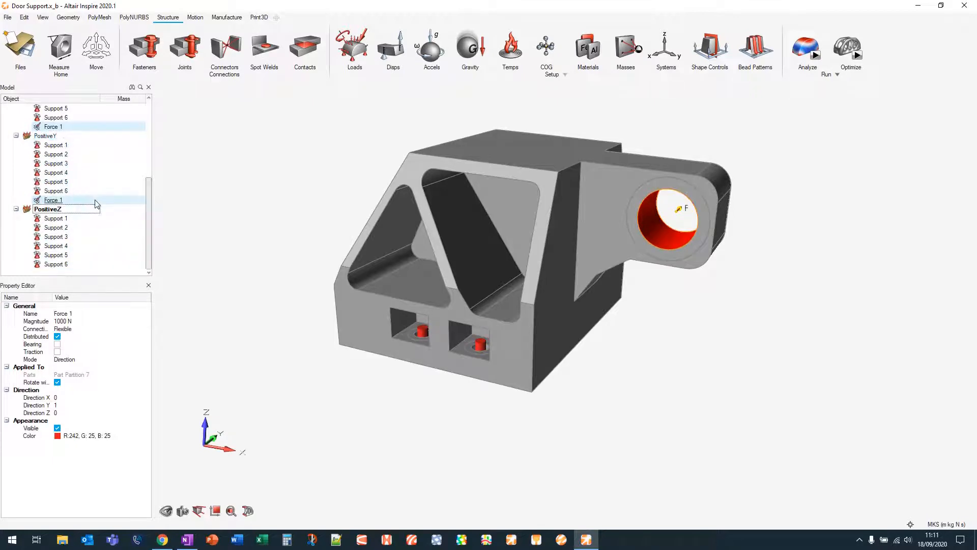
Select the PositiveZ load case in the model tree
{"action": "scroll", "coordinate": [76, 196], "scroll_direction": "up", "scroll_amount": 3}
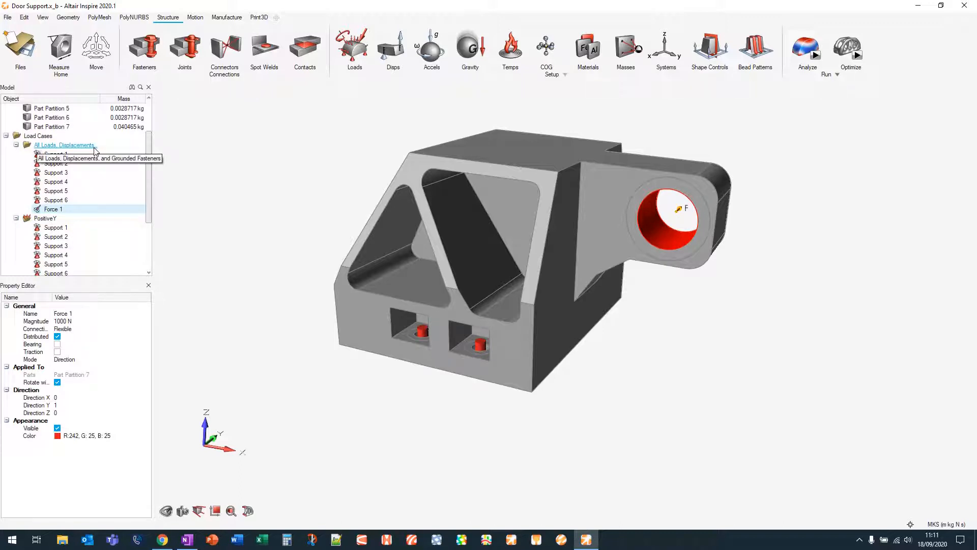
{"action": "scroll", "coordinate": [95, 150], "scroll_direction": "down", "scroll_amount": 3}
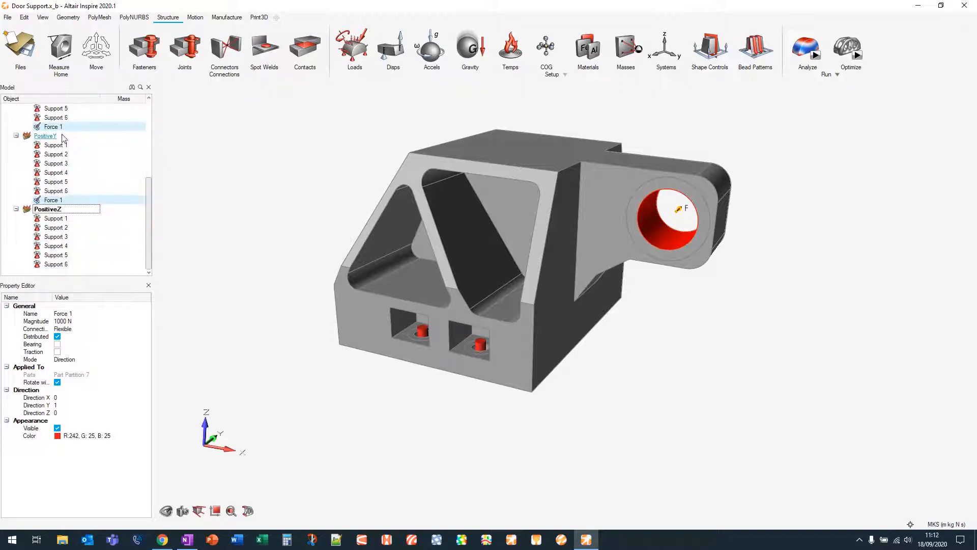
{"action": "left_click", "coordinate": [55, 211]}
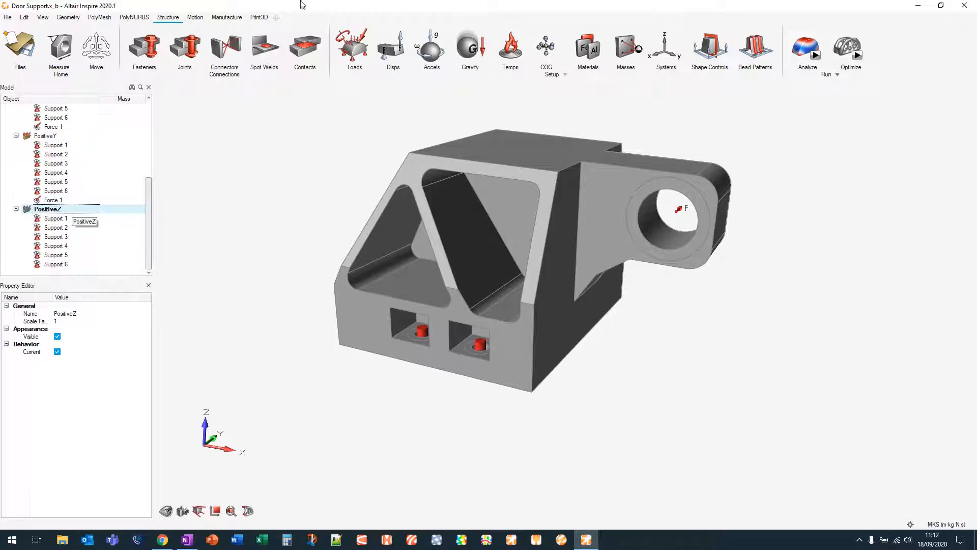
Apply a 2000 N force in the Z direction to the lug hole face in the PositiveZ load case
{"action": "left_click", "coordinate": [363, 38]}
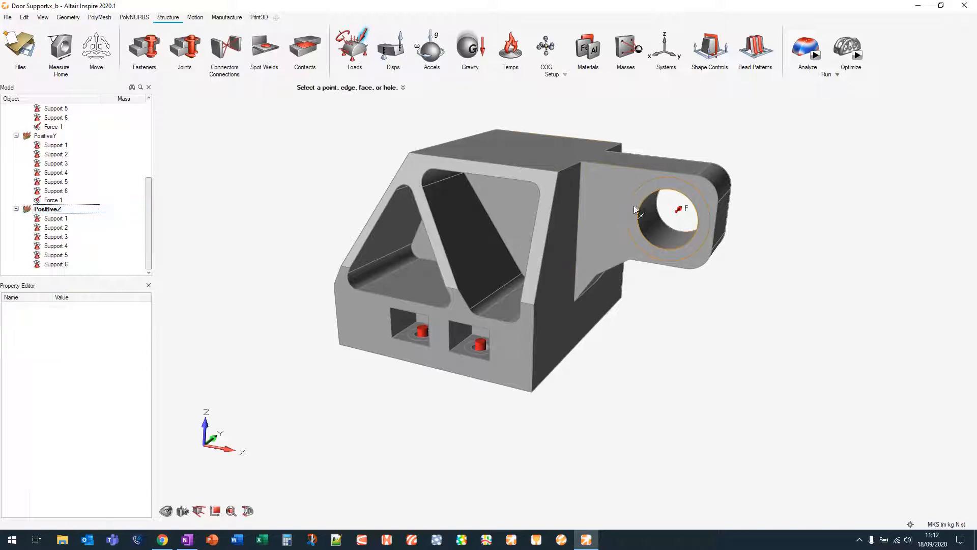
{"action": "left_click", "coordinate": [675, 232]}
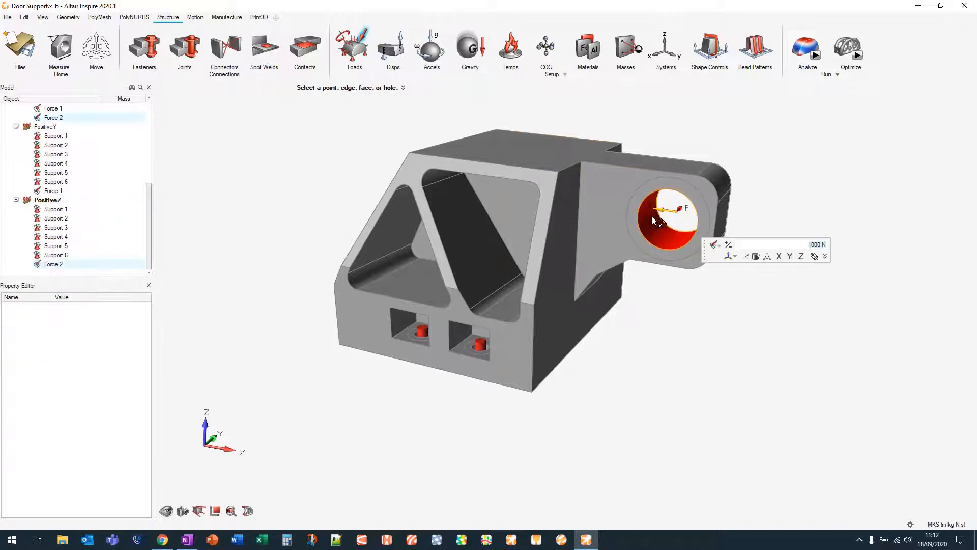
{"action": "left_click", "coordinate": [801, 256]}
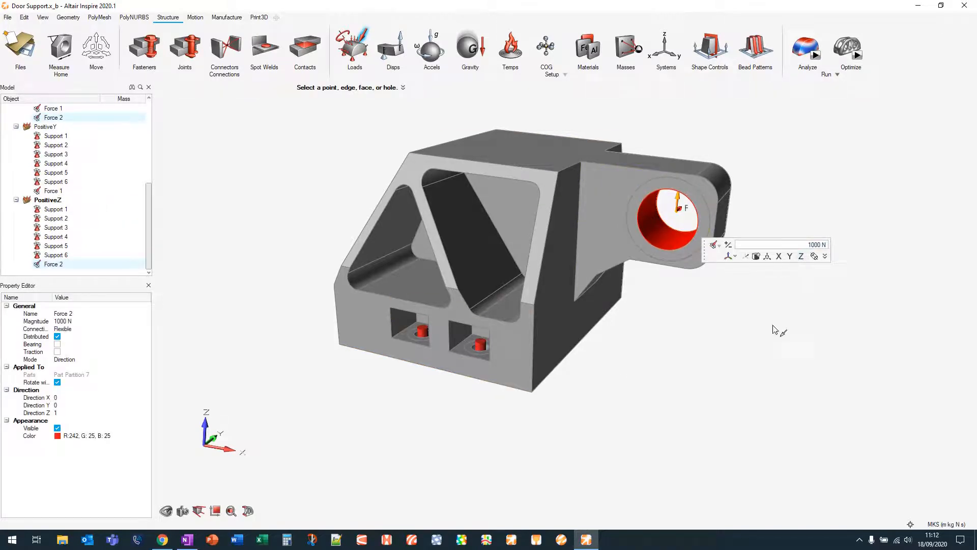
{"action": "left_click", "coordinate": [812, 244]}
{"action": "type", "text": "2"}
{"action": "key", "text": "Return"}
{"action": "right_click", "coordinate": [692, 392]}
{"action": "mouse_move", "coordinate": [666, 389]}
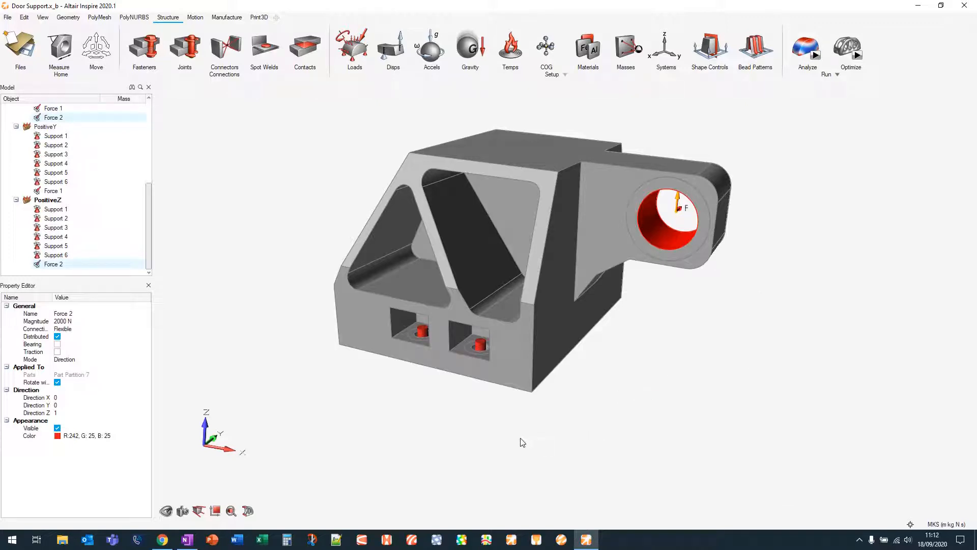
Open the OptiStruct analysis settings and name the run Door Support Analysis
{"action": "right_click_drag", "start_coordinate": [498, 431], "coordinate": [492, 418]}
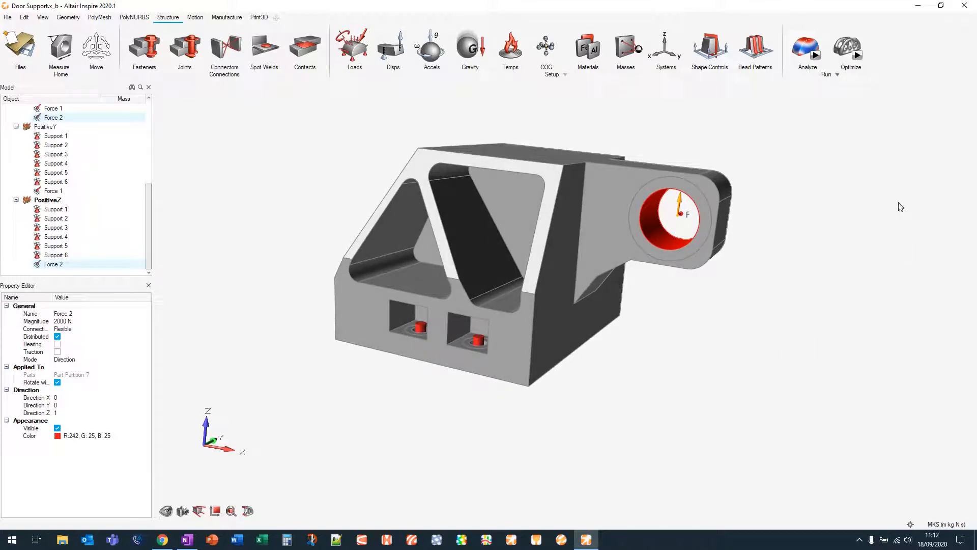
{"action": "mouse_move", "coordinate": [817, 58]}
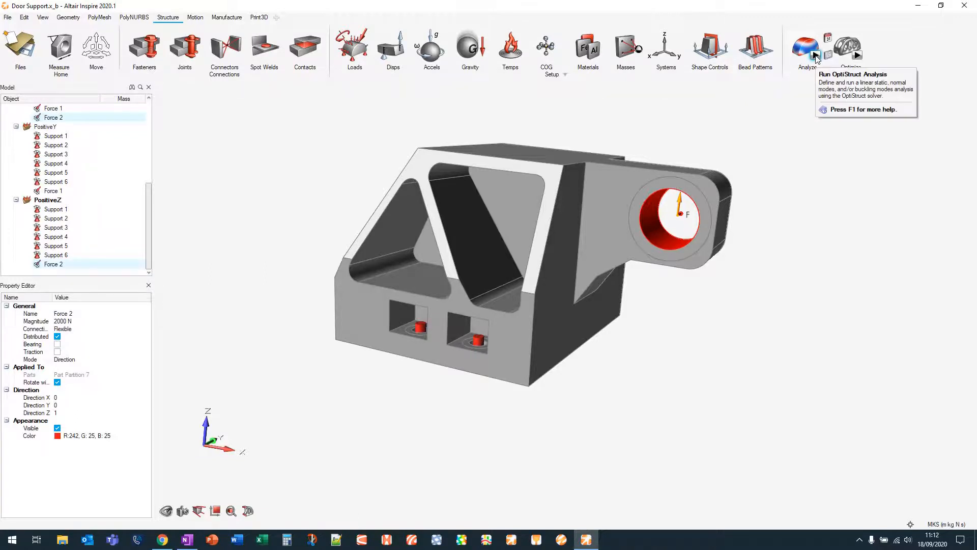
{"action": "left_click", "coordinate": [816, 58]}
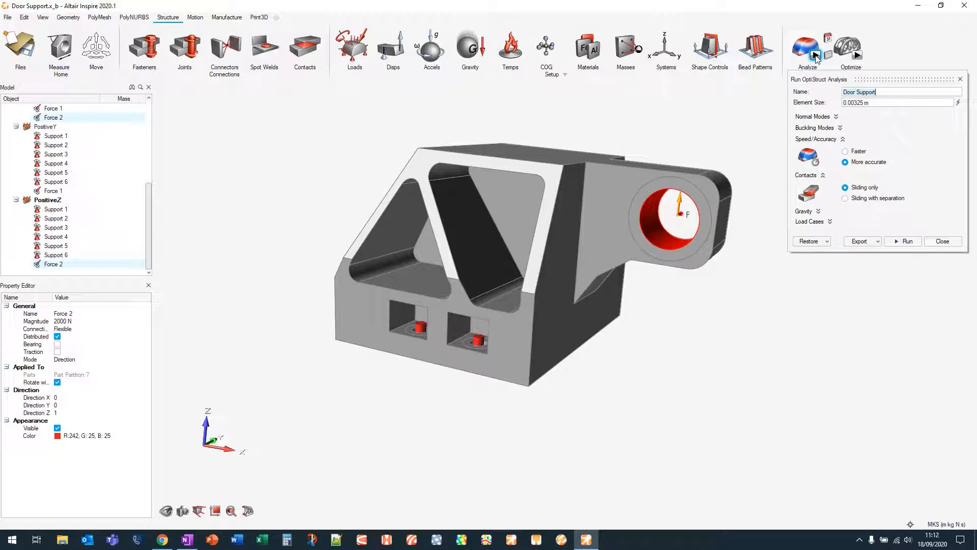
{"action": "left_click", "coordinate": [884, 93]}
{"action": "type", "text": "Arm"}
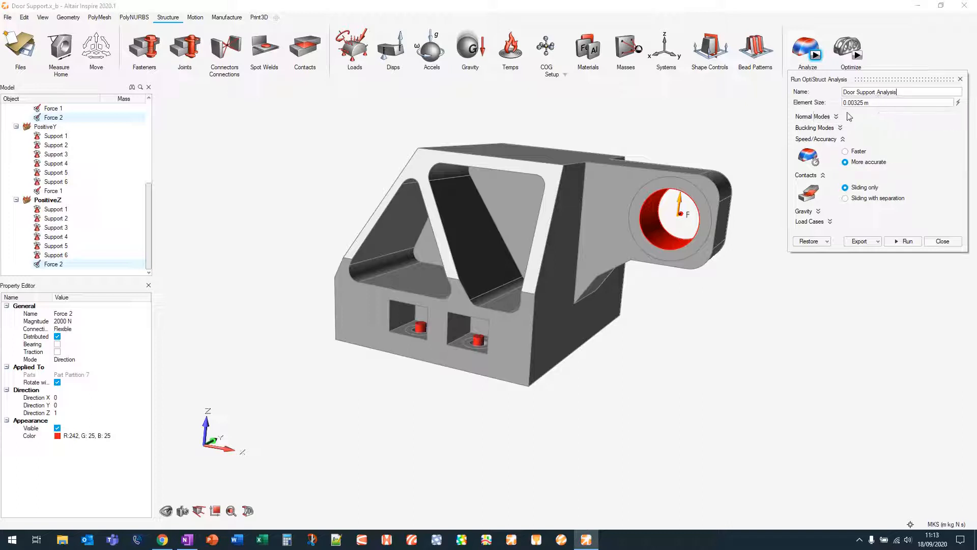
Inspect the normal mode and buckling mode options and set speed/accuracy to Faster
{"action": "left_click", "coordinate": [836, 119]}
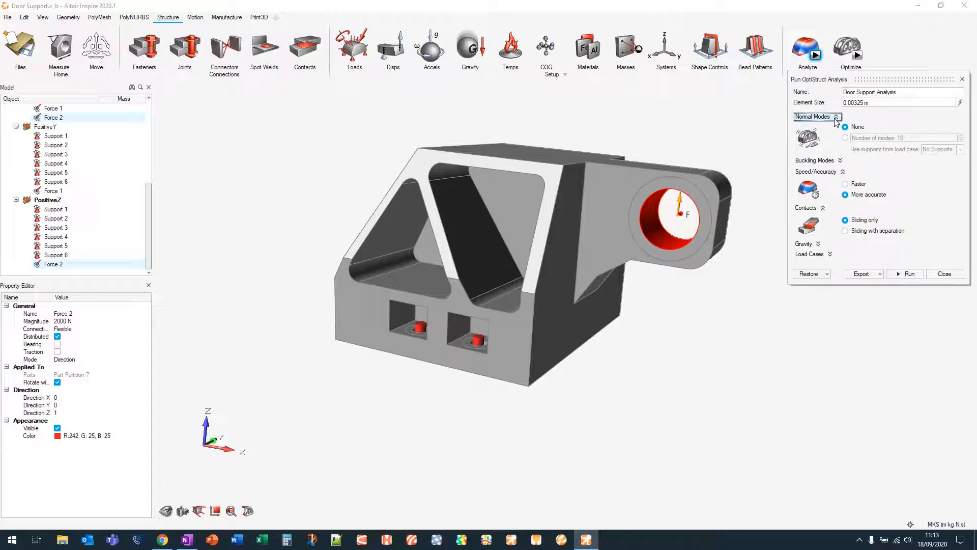
{"action": "left_click", "coordinate": [839, 161]}
{"action": "left_click", "coordinate": [836, 116]}
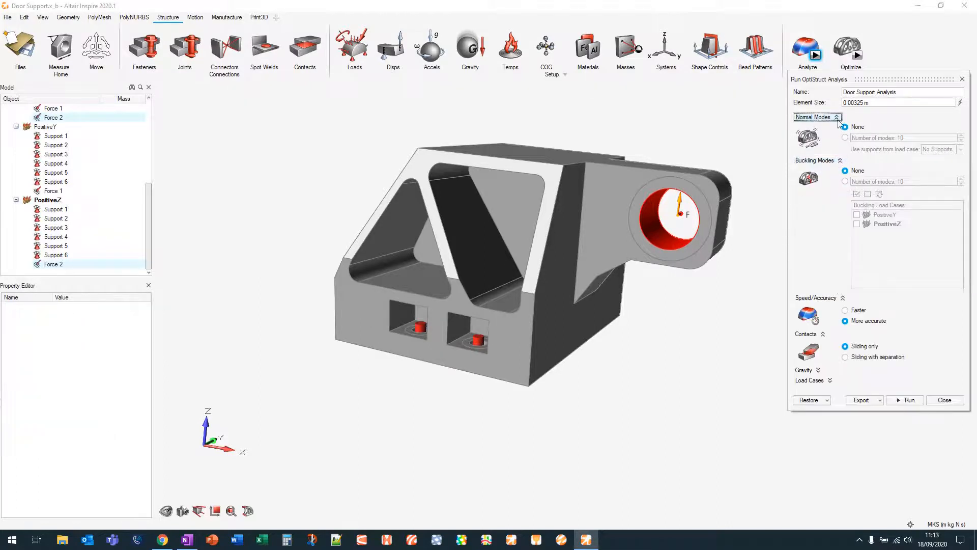
{"action": "left_click", "coordinate": [840, 128]}
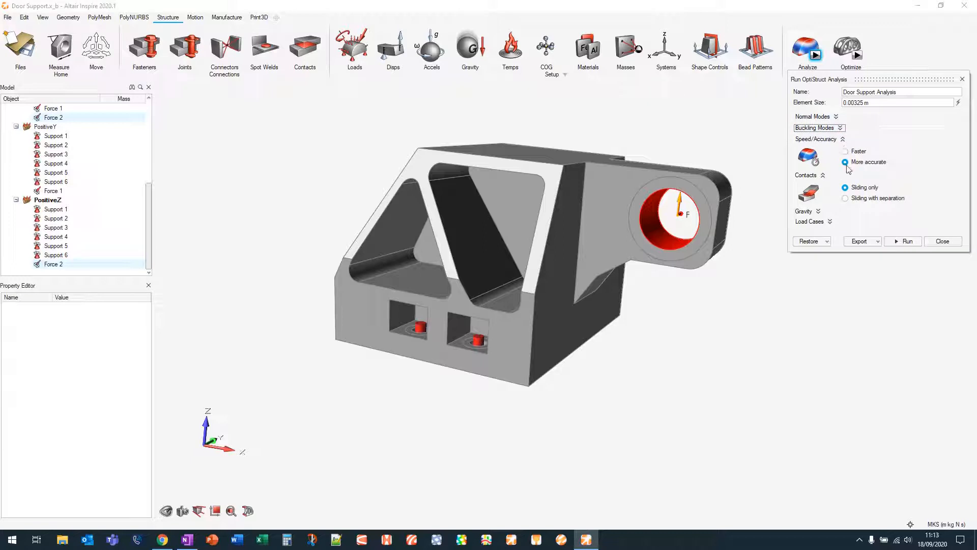
{"action": "left_click", "coordinate": [846, 152]}
Review the gravity and load case options of the analysis, then close the analysis dialog
{"action": "left_click", "coordinate": [818, 211]}
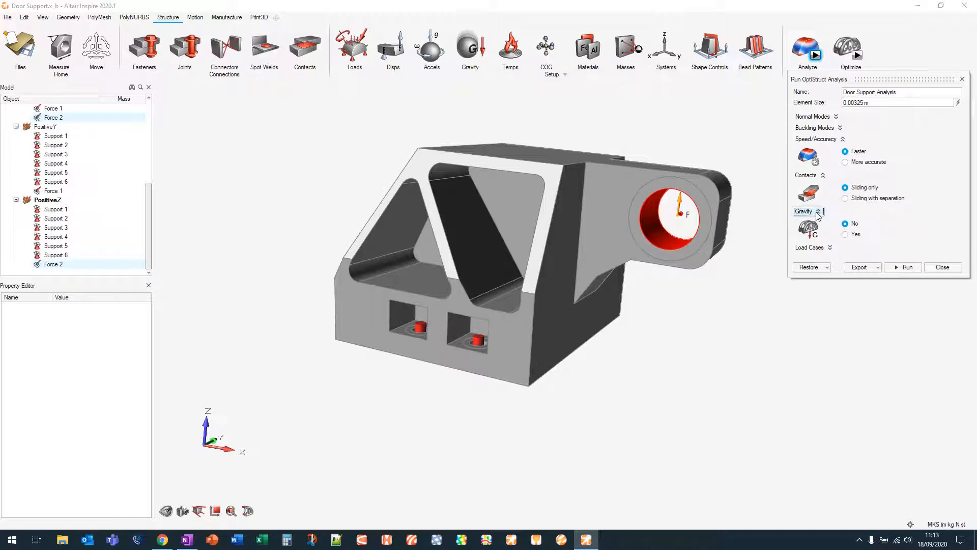
{"action": "left_click", "coordinate": [818, 211]}
{"action": "left_click", "coordinate": [829, 222]}
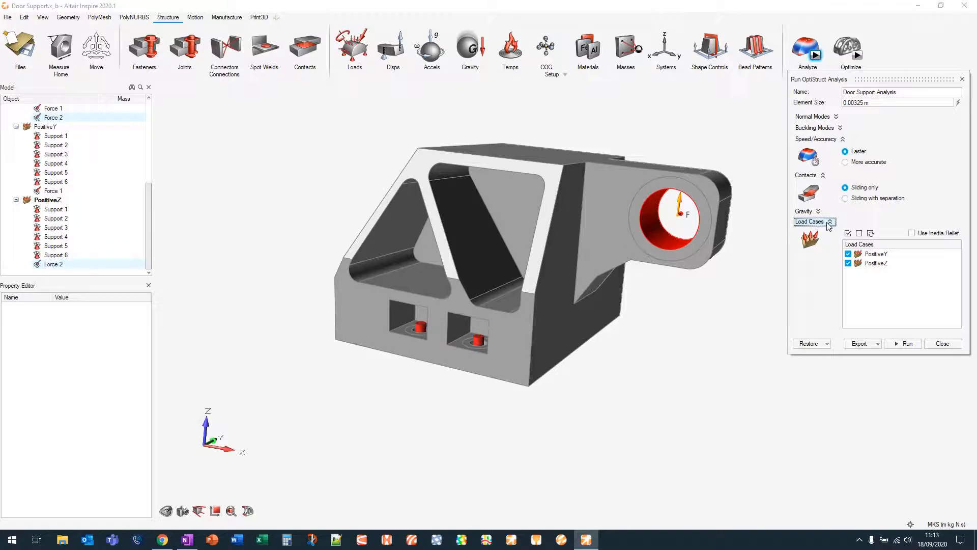
{"action": "left_click", "coordinate": [830, 224]}
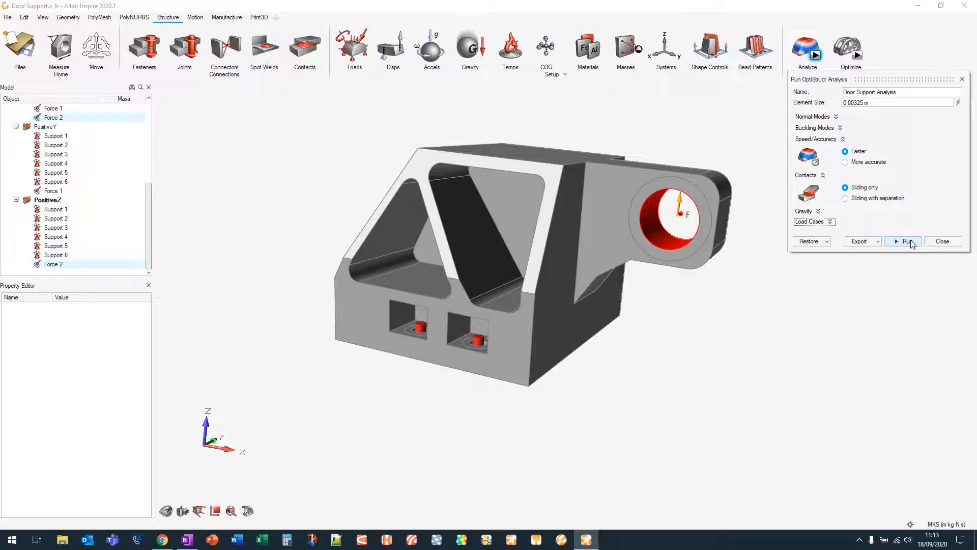
{"action": "left_click", "coordinate": [963, 75]}
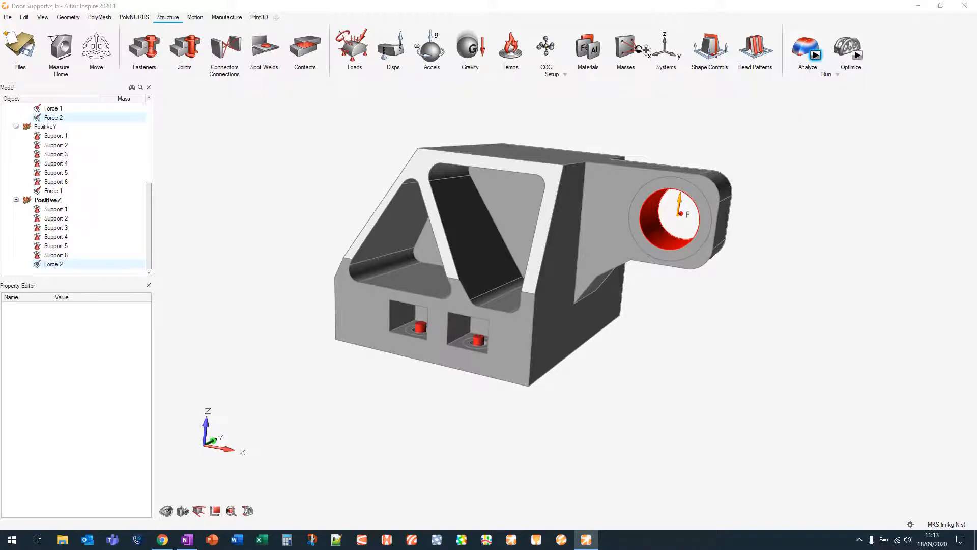
Open the Run Options preferences, examine the number of CPU cores setting, and close Preferences
{"action": "left_click", "coordinate": [8, 17]}
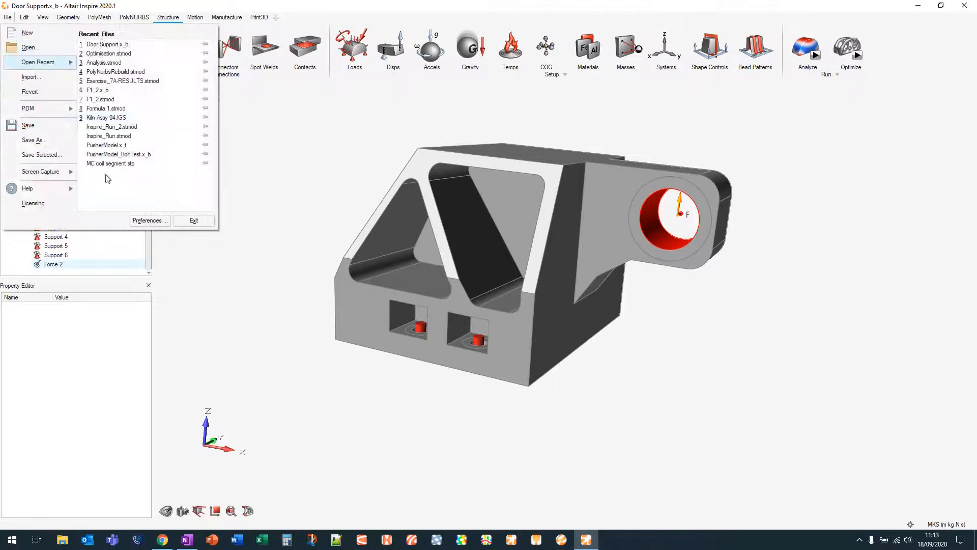
{"action": "left_click", "coordinate": [148, 219]}
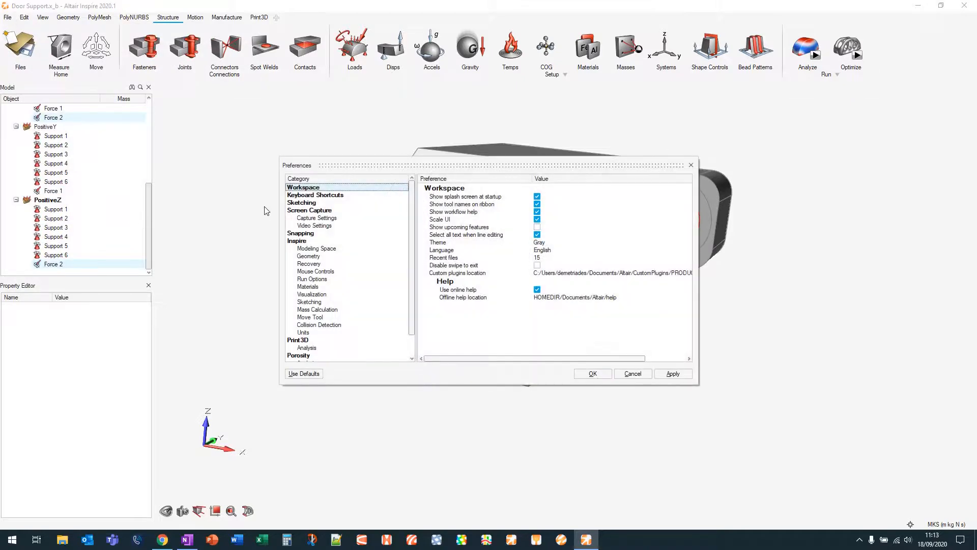
{"action": "left_click", "coordinate": [320, 279]}
{"action": "left_click", "coordinate": [539, 222]}
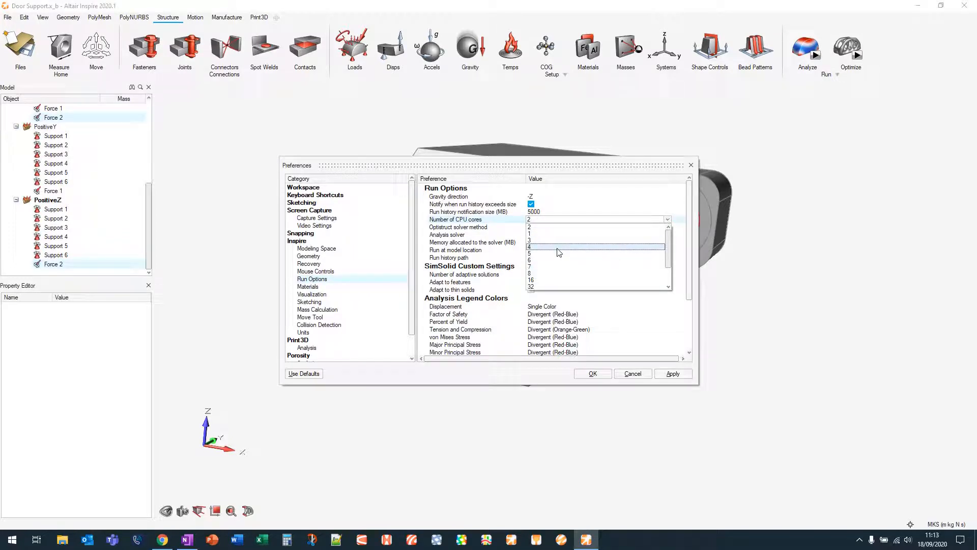
{"action": "left_click", "coordinate": [560, 248]}
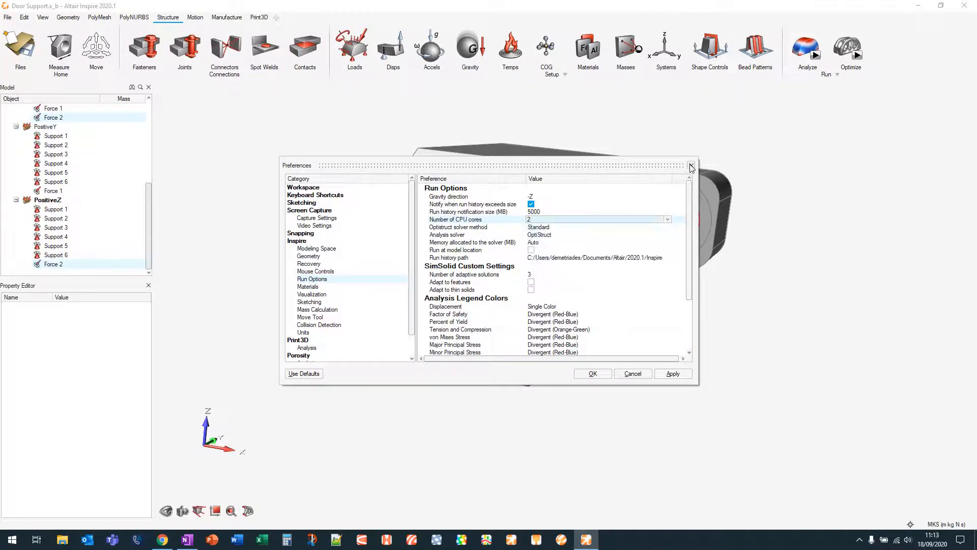
{"action": "left_click", "coordinate": [691, 165]}
Open the analysis results for the completed run in the Analysis Explorer
{"action": "left_click", "coordinate": [816, 56]}
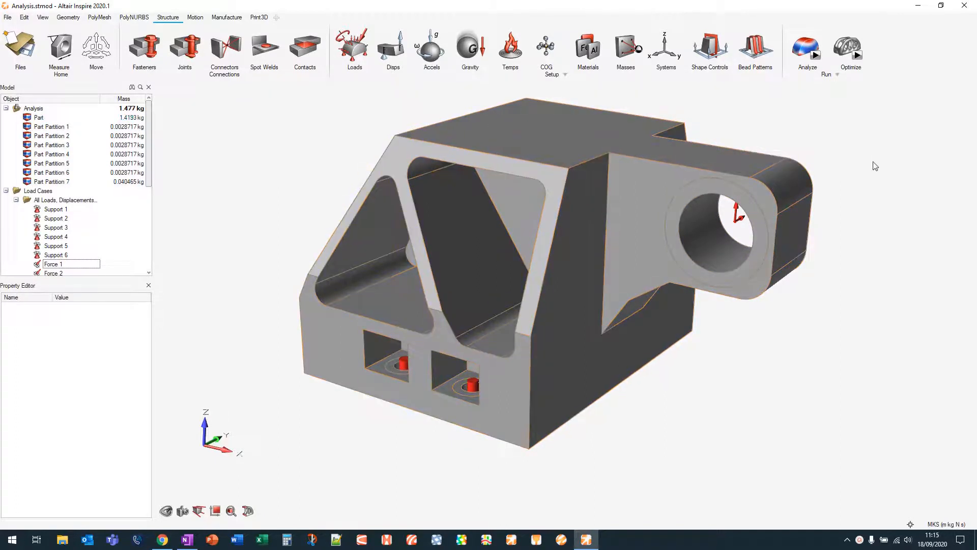
{"action": "mouse_move", "coordinate": [815, 46]}
{"action": "left_click", "coordinate": [807, 44]}
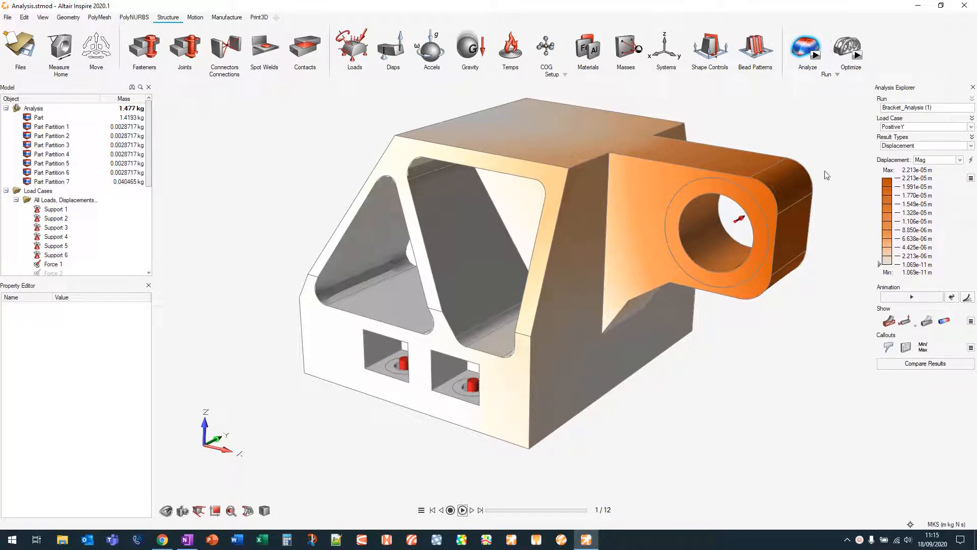
Set the displacement legend colours to Rainbow through the legend colour preferences
{"action": "left_click", "coordinate": [971, 179]}
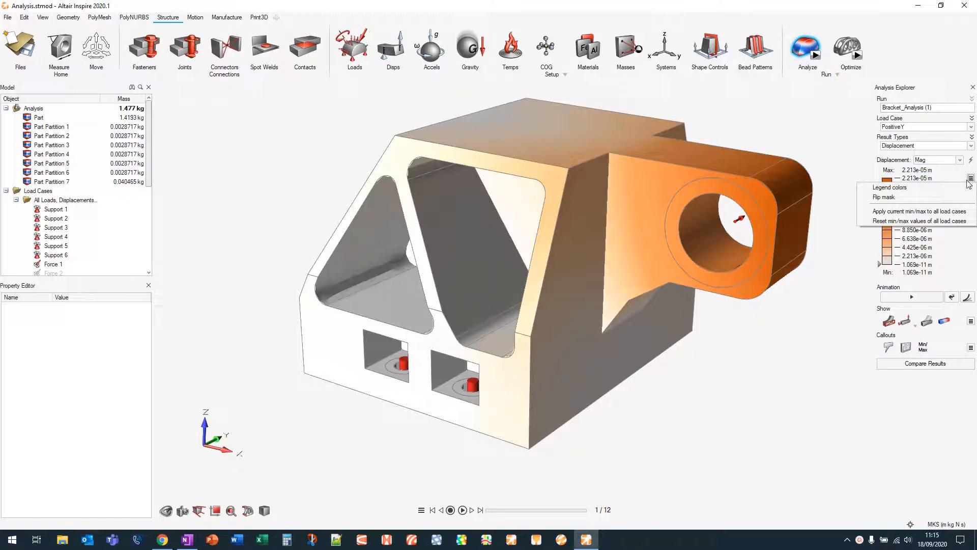
{"action": "left_click", "coordinate": [948, 191]}
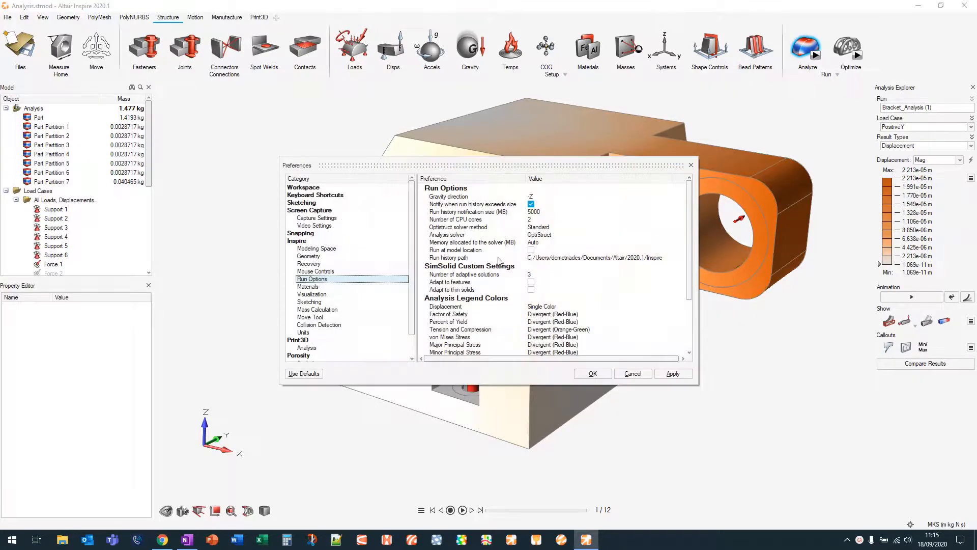
{"action": "left_click", "coordinate": [555, 307]}
{"action": "left_click", "coordinate": [556, 307]}
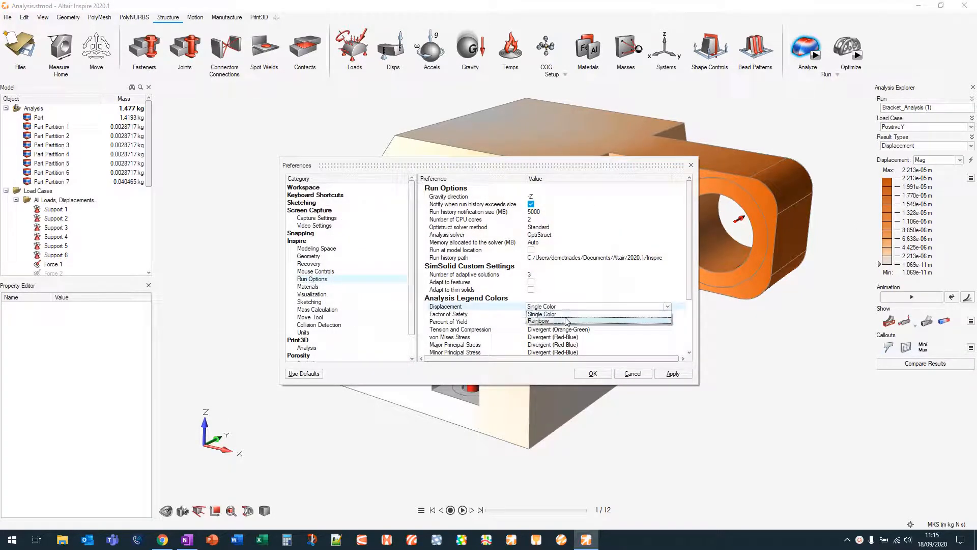
{"action": "left_click", "coordinate": [564, 320]}
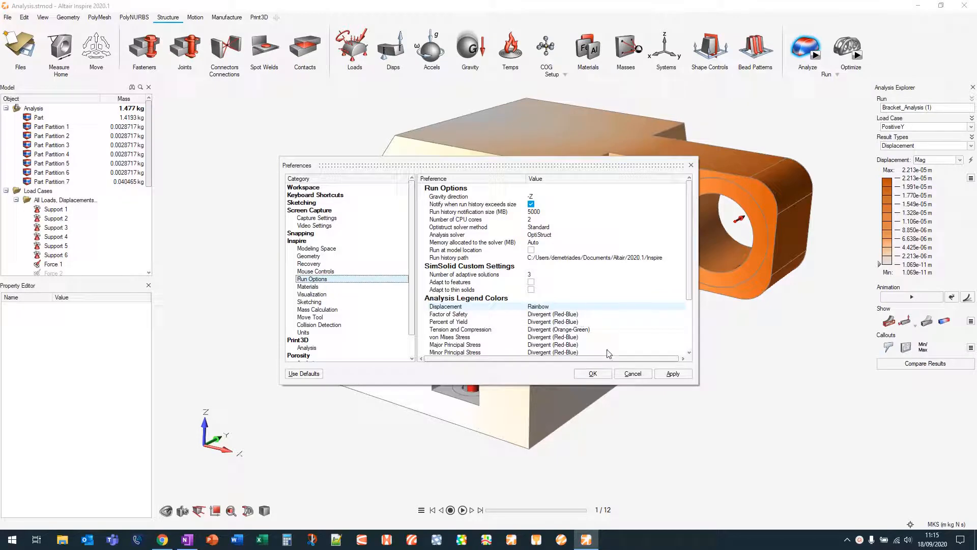
{"action": "left_click", "coordinate": [595, 375]}
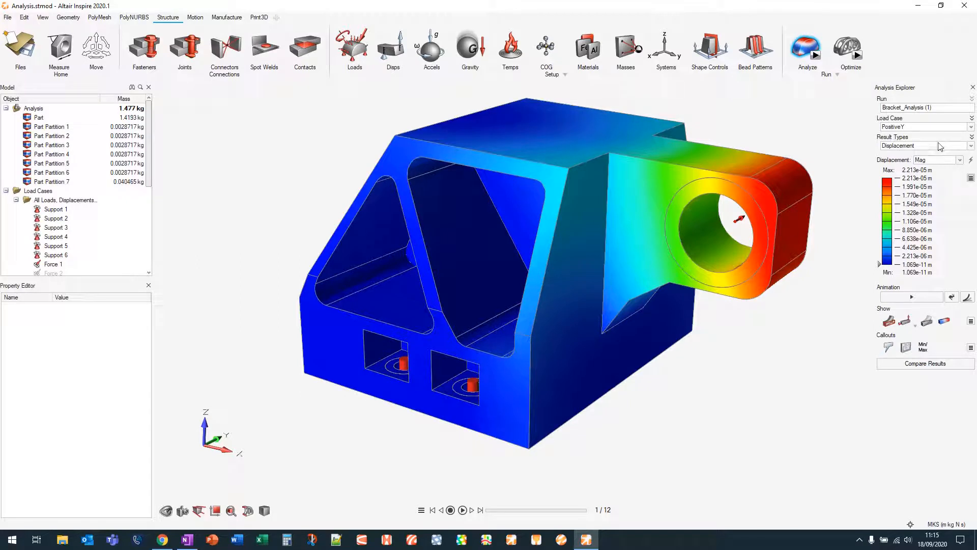
Show the displacement results for the PositiveZ load case and then for the Result Envelope
{"action": "left_click", "coordinate": [918, 127]}
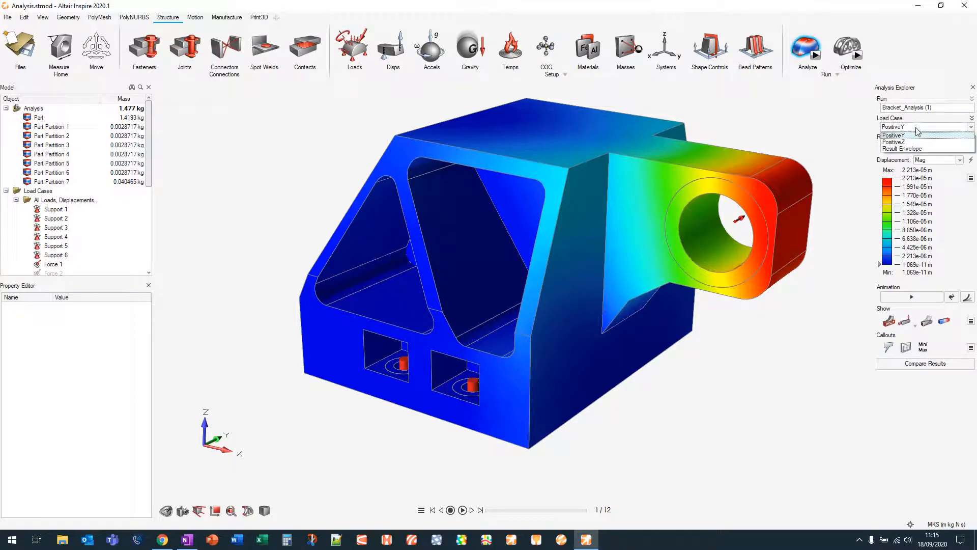
{"action": "left_click", "coordinate": [915, 145]}
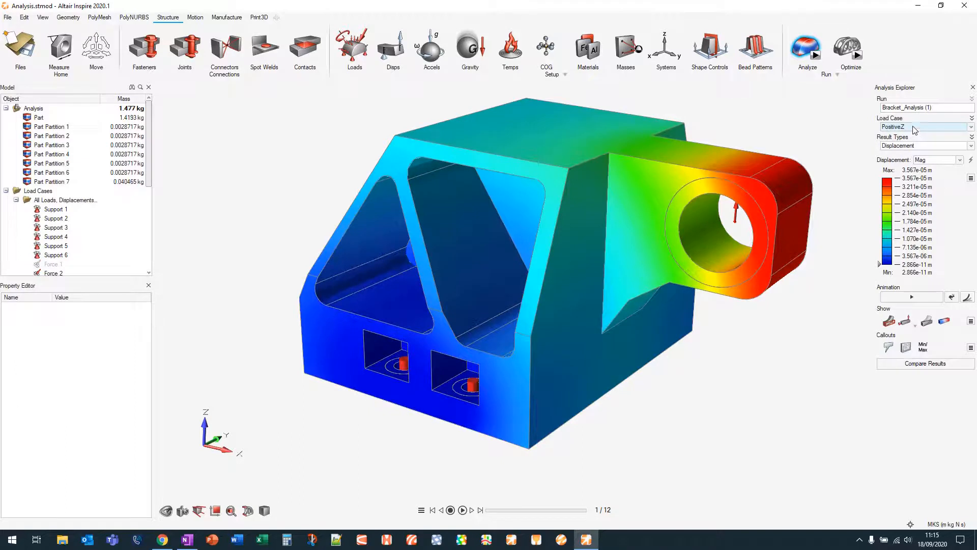
{"action": "left_click", "coordinate": [918, 127]}
{"action": "left_click", "coordinate": [913, 148]}
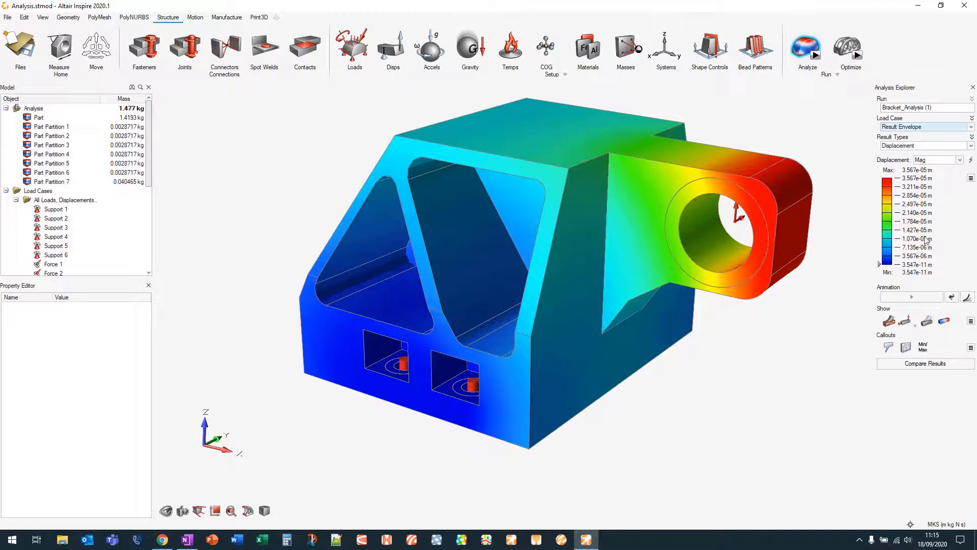
Cycle the result type through Factor of Safety, Percent of Yield and von Mises Stress
{"action": "left_click", "coordinate": [919, 146]}
{"action": "left_click", "coordinate": [917, 161]}
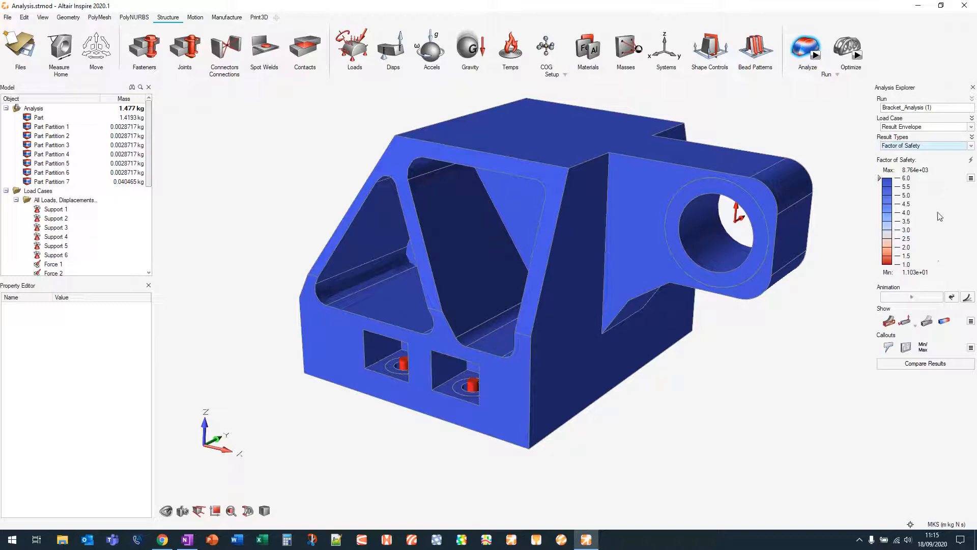
{"action": "left_click", "coordinate": [921, 146]}
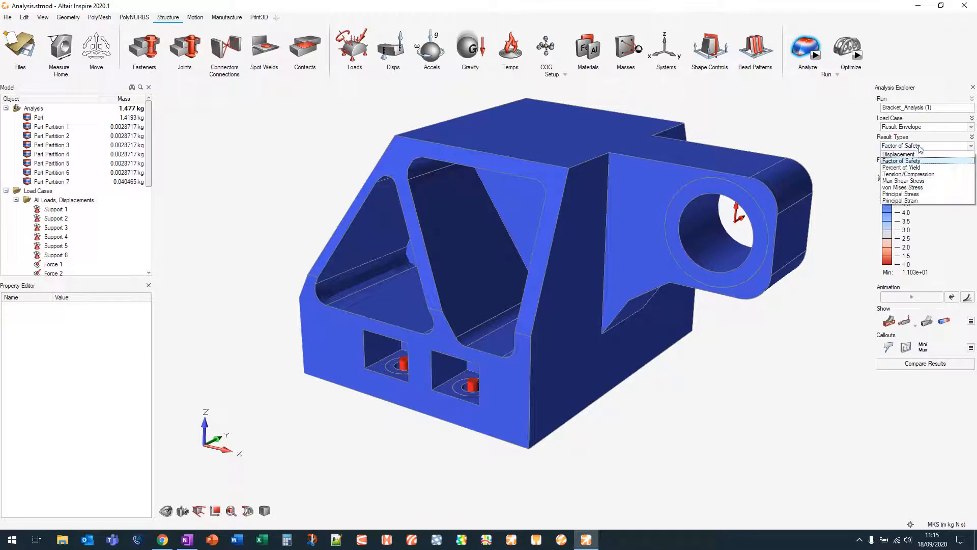
{"action": "left_click", "coordinate": [918, 168]}
{"action": "left_click", "coordinate": [918, 146]}
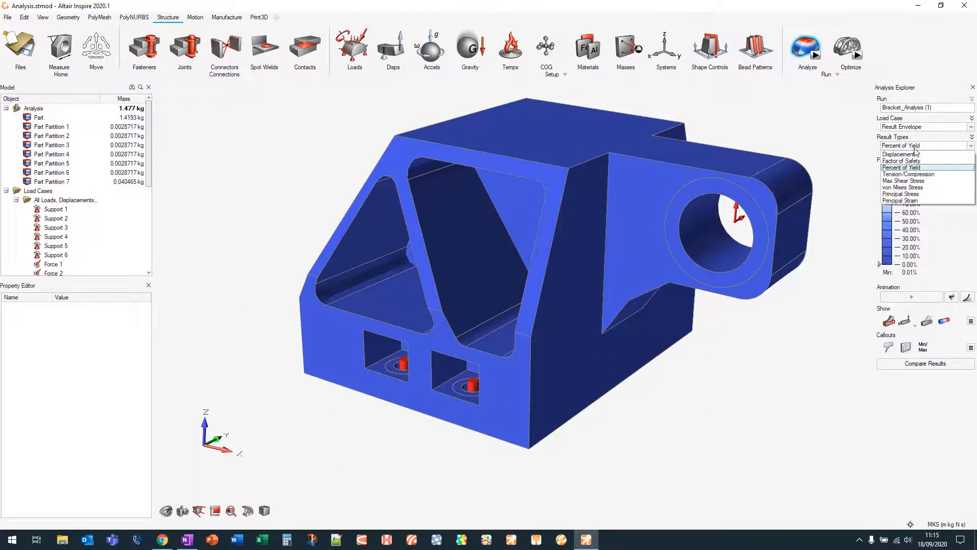
{"action": "left_click", "coordinate": [914, 188]}
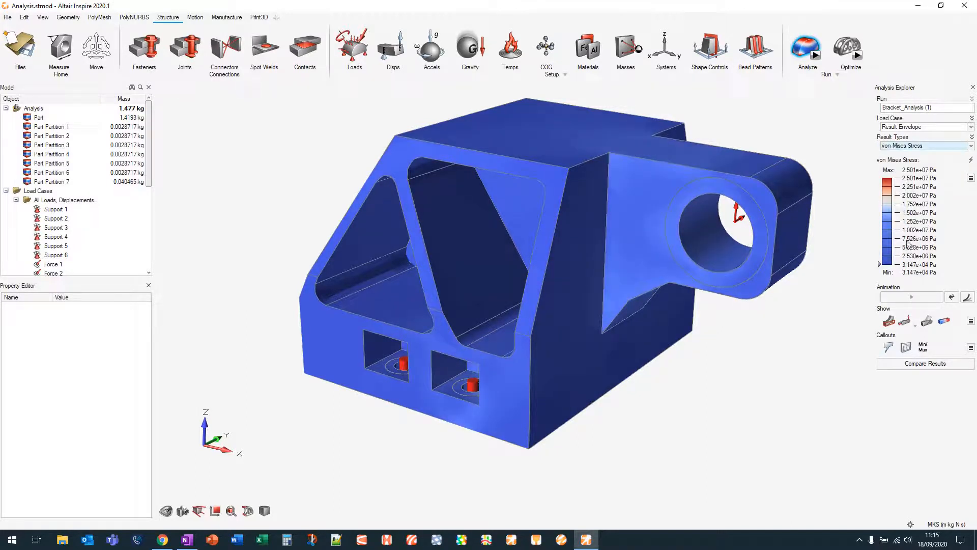
Raise the von Mises legend threshold to isolate only the higher-stress regions of the part
{"action": "left_click_drag", "start_coordinate": [880, 264], "coordinate": [880, 250]}
{"action": "left_click_drag", "start_coordinate": [879, 245], "coordinate": [880, 241]}
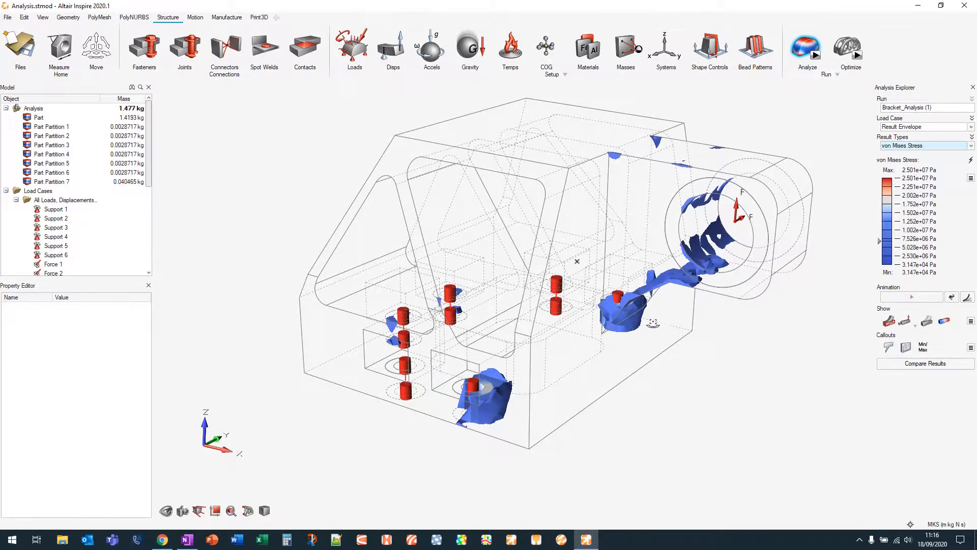
{"action": "right_click_drag", "start_coordinate": [654, 320], "coordinate": [662, 347]}
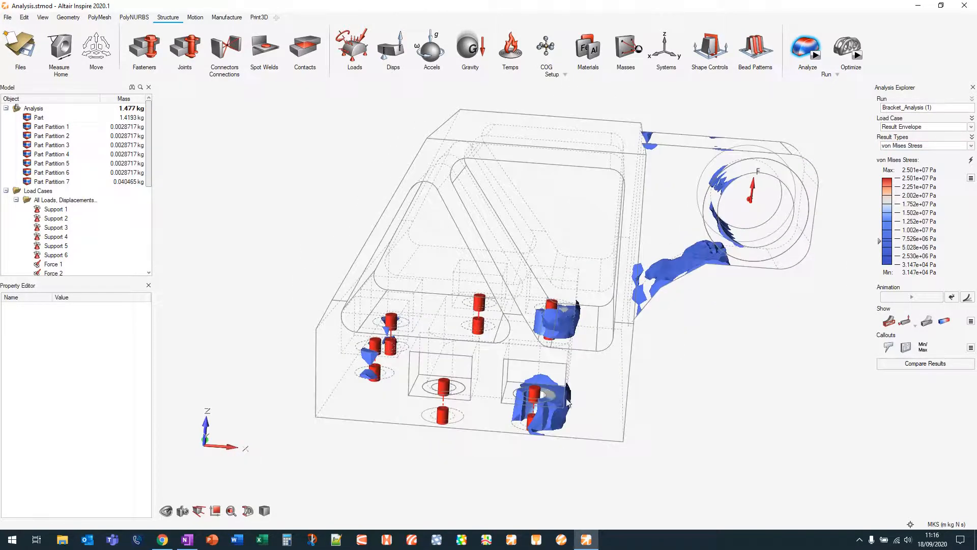
Switch the Result Envelope result type to Displacement and orbit around the part to inspect it
{"action": "left_click", "coordinate": [933, 146]}
{"action": "left_click", "coordinate": [930, 154]}
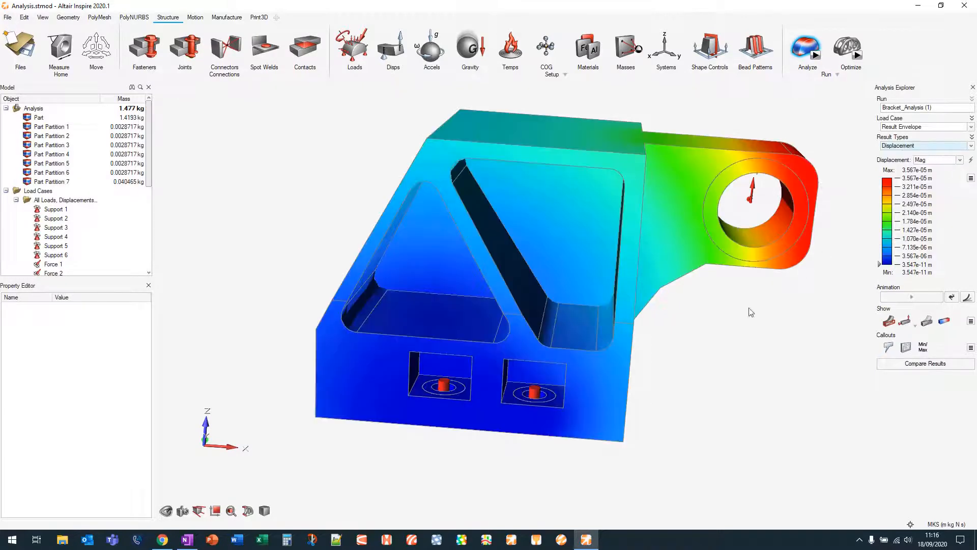
{"action": "middle_click_drag", "start_coordinate": [738, 316], "coordinate": [658, 325]}
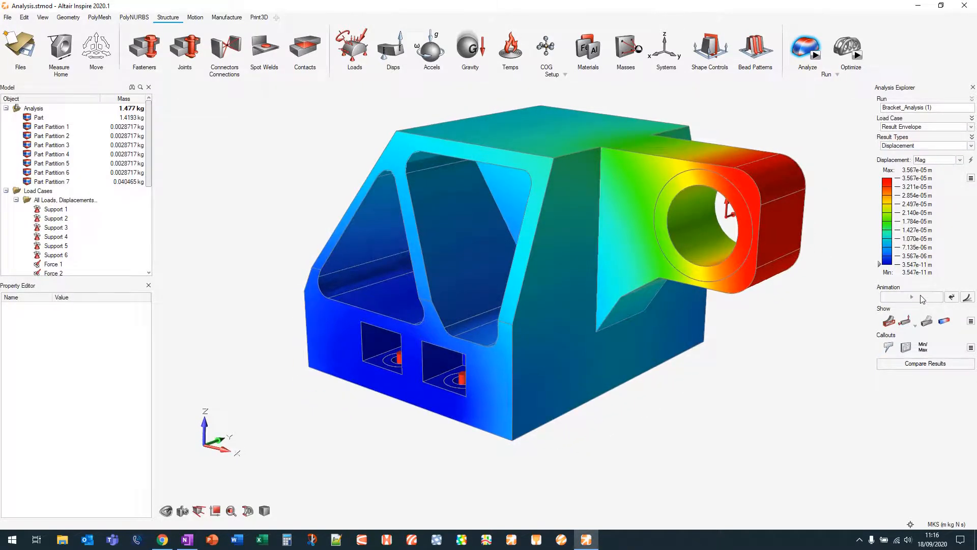
{"action": "middle_click_drag", "start_coordinate": [816, 266], "coordinate": [811, 309]}
{"action": "middle_click_drag", "start_coordinate": [805, 216], "coordinate": [725, 162]}
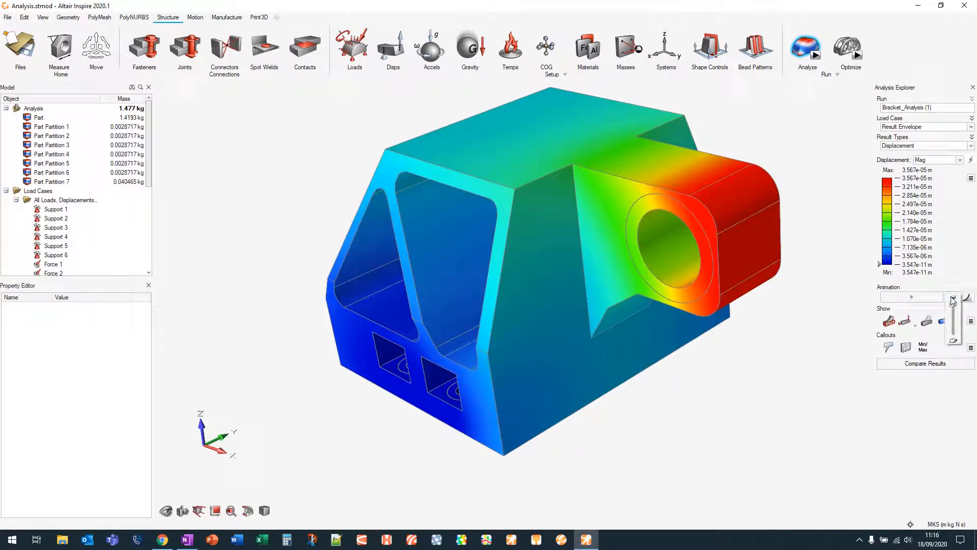
{"action": "middle_click_drag", "start_coordinate": [808, 198], "coordinate": [861, 163]}
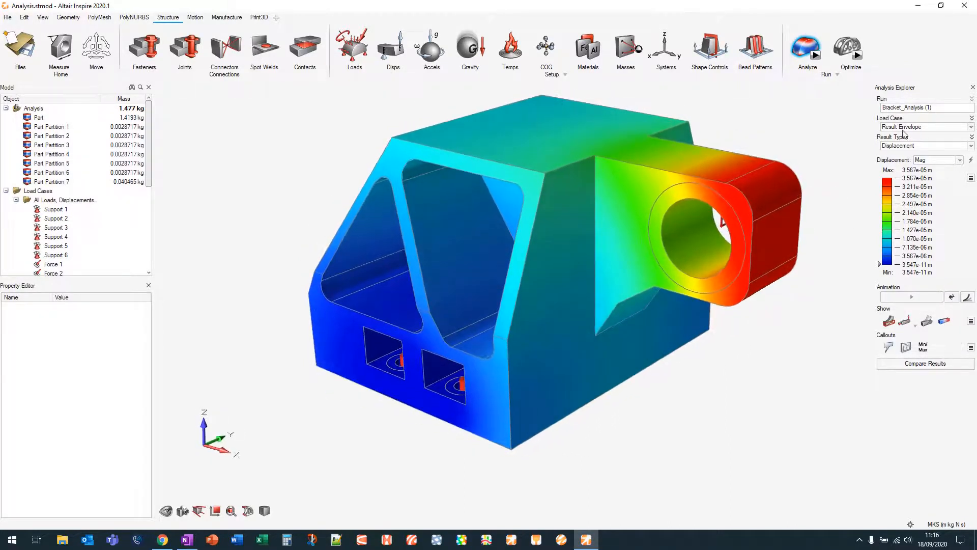
Show the displacement results for the PositiveY load case
{"action": "left_click", "coordinate": [907, 127]}
{"action": "left_click", "coordinate": [906, 136]}
{"action": "middle_click_drag", "start_coordinate": [772, 158], "coordinate": [794, 178]}
Play the PositiveY deformation animation while orbiting the part, then stop it
{"action": "left_click", "coordinate": [934, 299]}
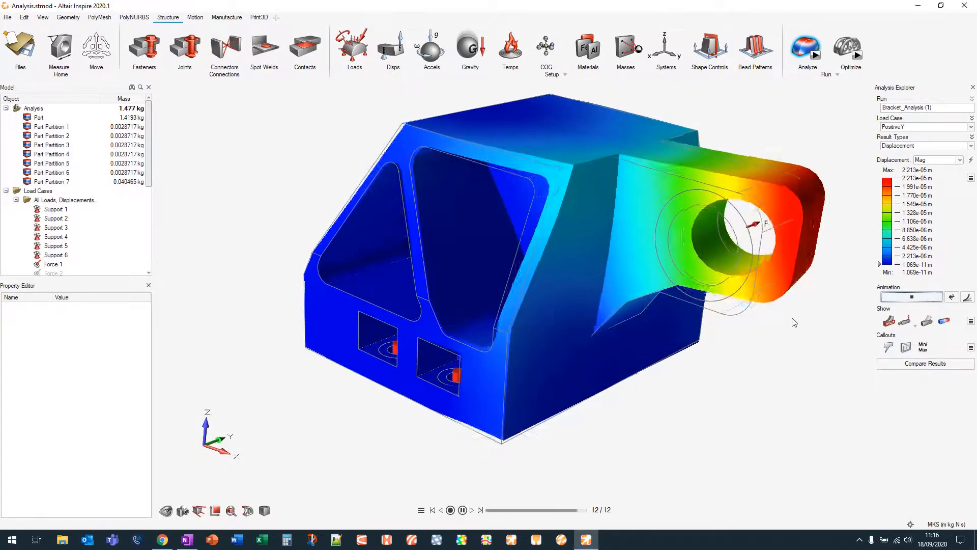
{"action": "middle_click_drag", "start_coordinate": [805, 334], "coordinate": [755, 340]}
{"action": "right_click_drag", "start_coordinate": [755, 341], "coordinate": [754, 341]}
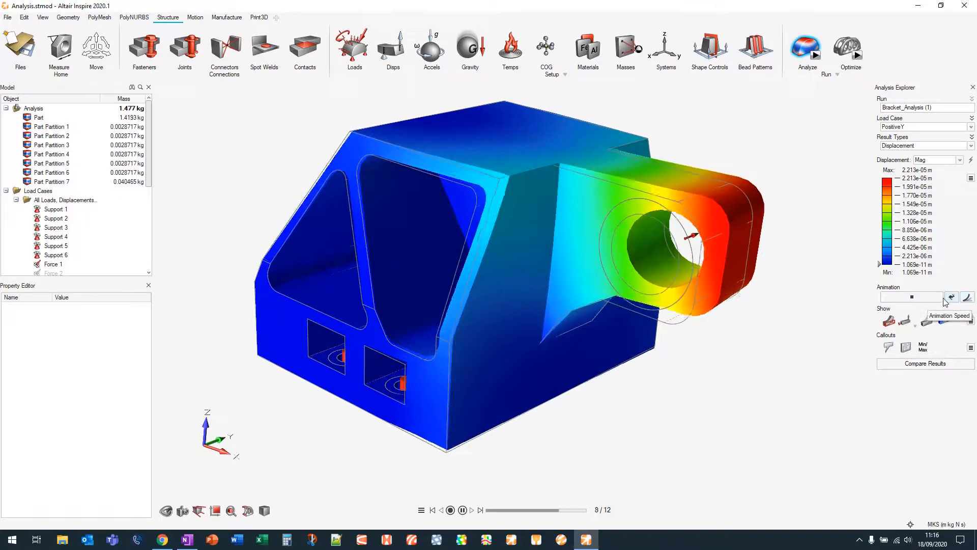
{"action": "left_click", "coordinate": [913, 297]}
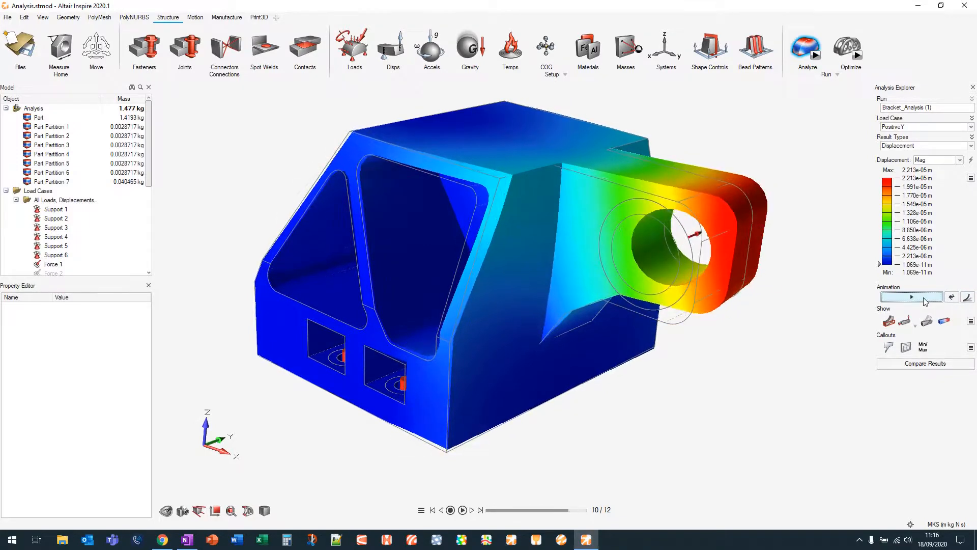
Toggle the result Show options, including hiding the deformed state overlay of the displacement plot
{"action": "left_click", "coordinate": [894, 325]}
{"action": "left_click", "coordinate": [894, 325]}
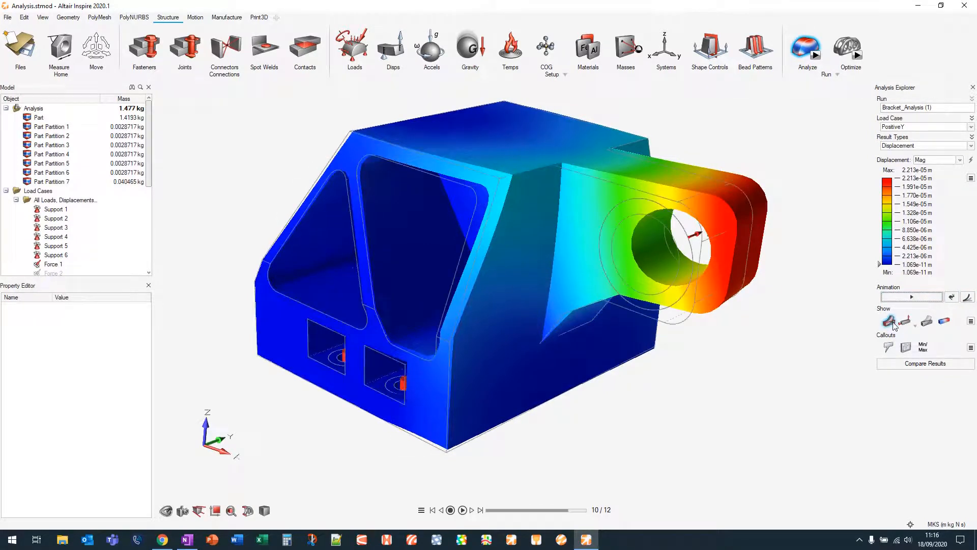
{"action": "left_click", "coordinate": [914, 325]}
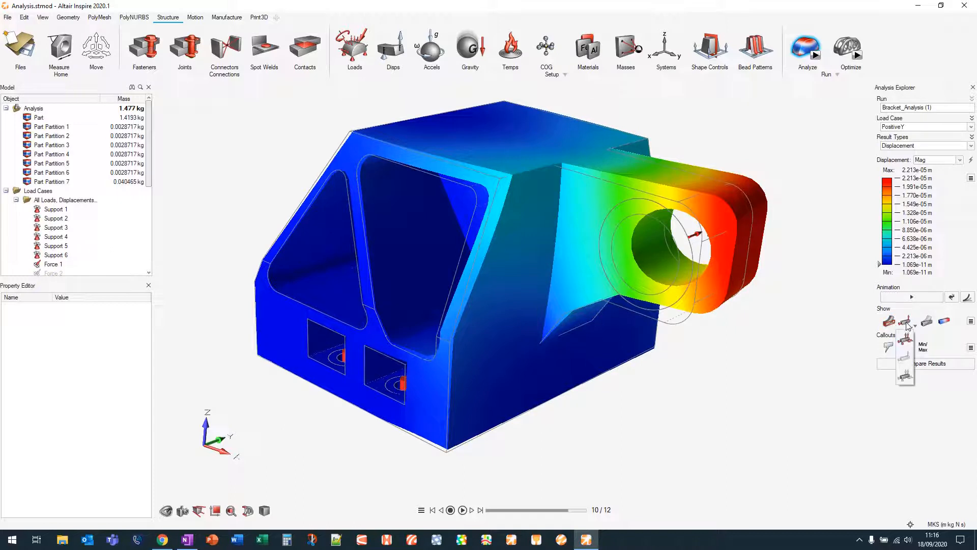
{"action": "left_click", "coordinate": [927, 325]}
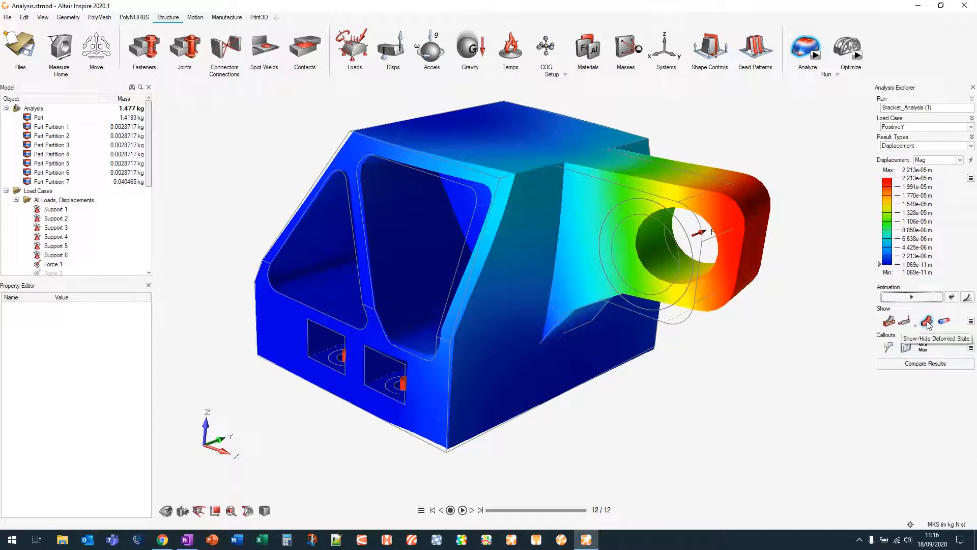
{"action": "left_click", "coordinate": [945, 322]}
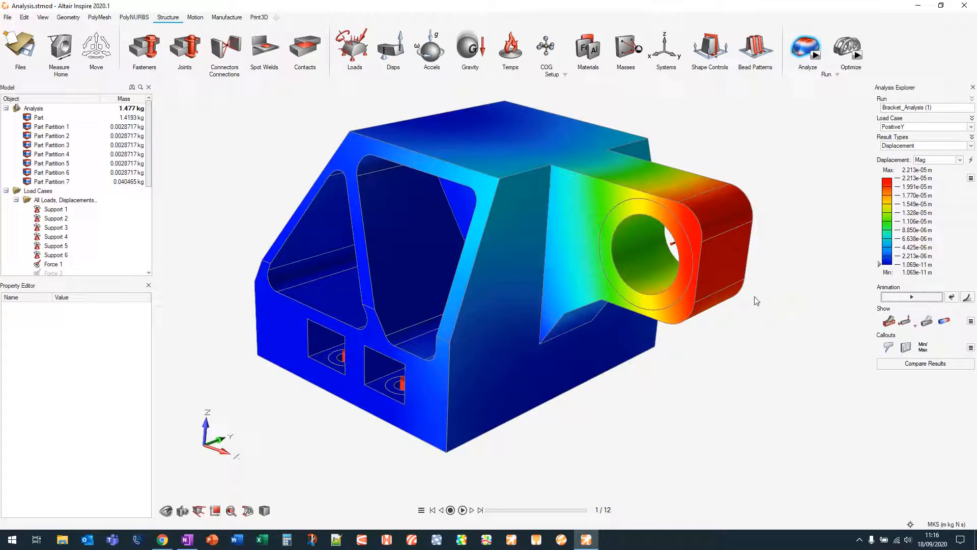
{"action": "mouse_move", "coordinate": [731, 298]}
{"action": "middle_mouse_down"}
{"action": "mouse_move", "coordinate": [712, 304]}
{"action": "mouse_move", "coordinate": [720, 300]}
{"action": "middle_mouse_up"}
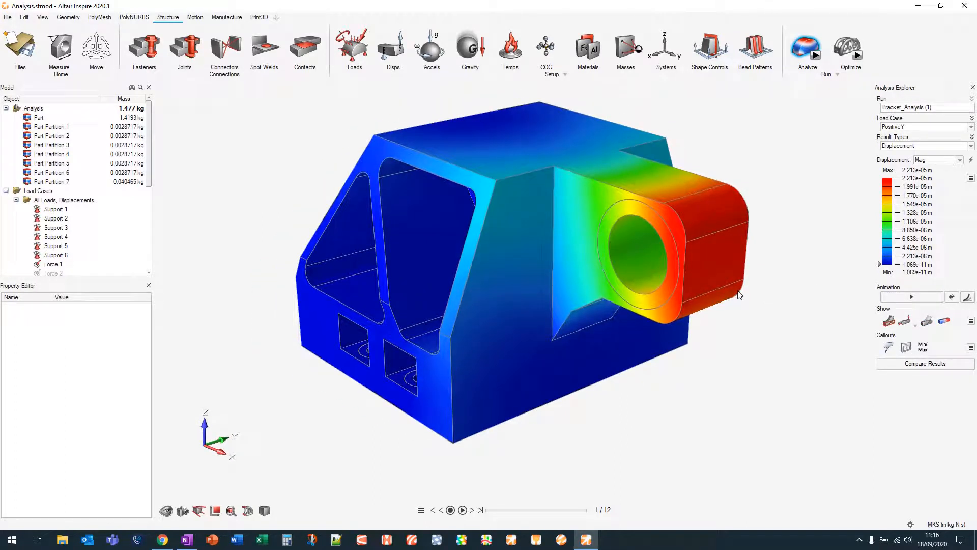
Turn on the Min/Max displacement callouts and orbit around the part to view them
{"action": "left_click", "coordinate": [923, 348]}
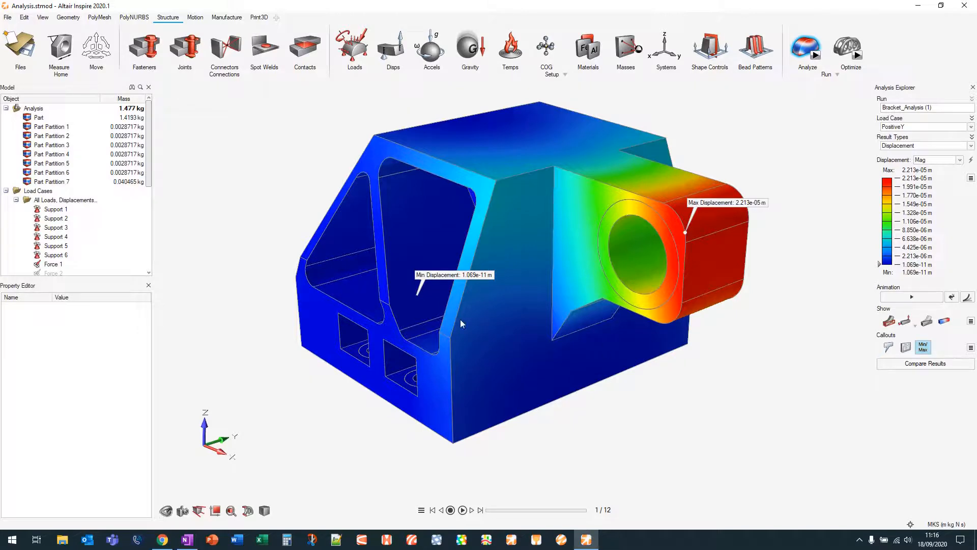
{"action": "right_click_drag", "start_coordinate": [460, 319], "coordinate": [514, 203]}
{"action": "right_click_drag", "start_coordinate": [560, 241], "coordinate": [642, 321]}
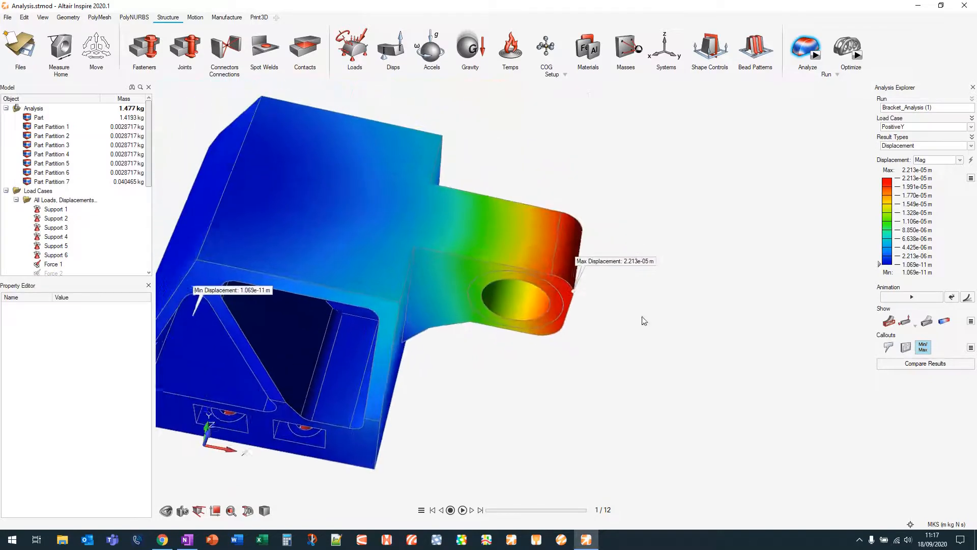
{"action": "scroll", "coordinate": [640, 328], "scroll_direction": "up", "scroll_amount": 2}
{"action": "scroll", "coordinate": [583, 341], "scroll_direction": "down", "scroll_amount": 4}
{"action": "middle_click_drag", "start_coordinate": [399, 309], "coordinate": [383, 274]}
{"action": "right_click_drag", "start_coordinate": [383, 273], "coordinate": [488, 207]}
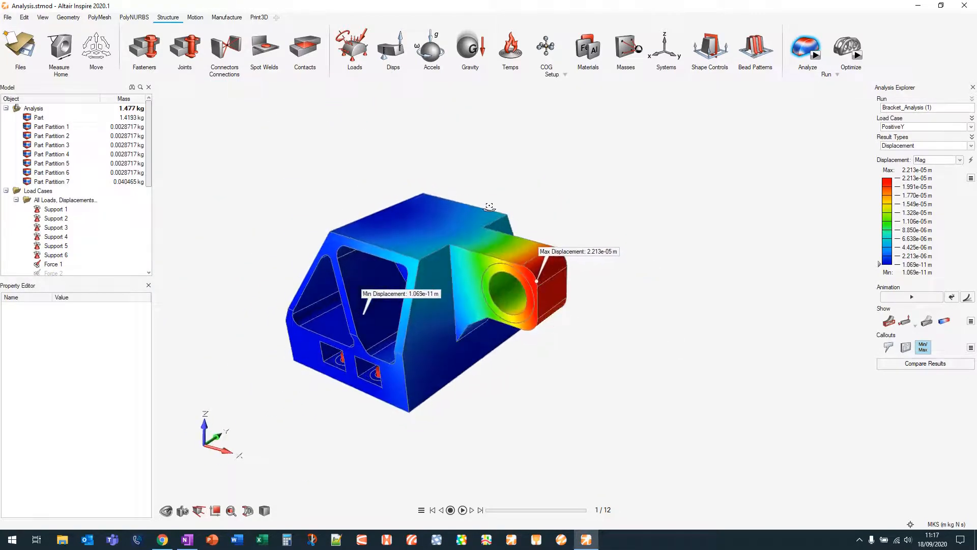
Place probe callouts at several points on the bracket, then turn off the Min/Max callouts
{"action": "left_click", "coordinate": [889, 347]}
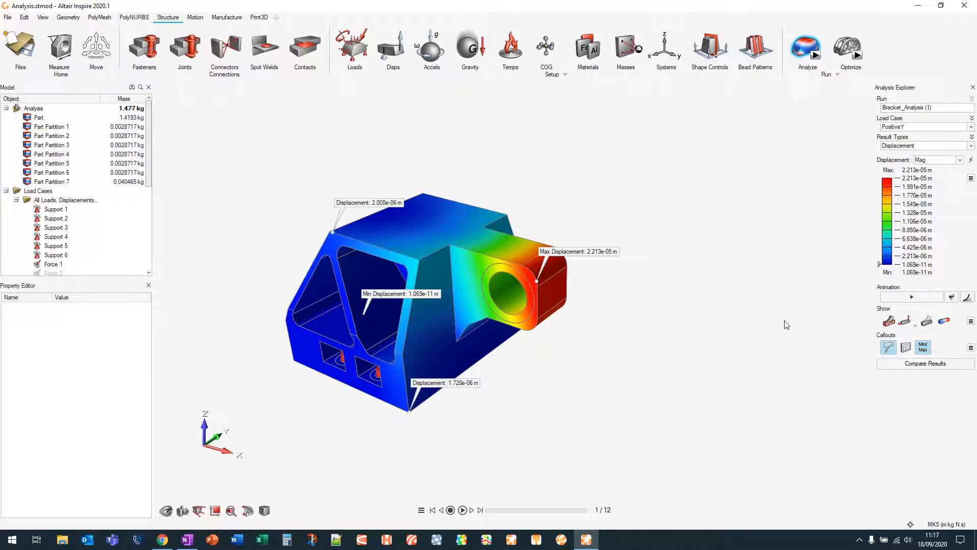
{"action": "scroll", "coordinate": [404, 368], "scroll_direction": "up", "scroll_amount": 4}
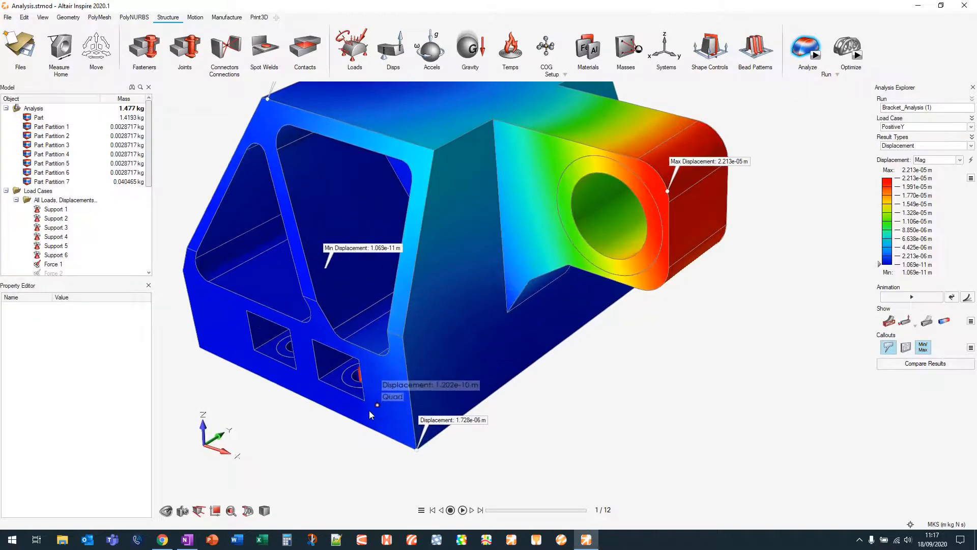
{"action": "left_click", "coordinate": [510, 311]}
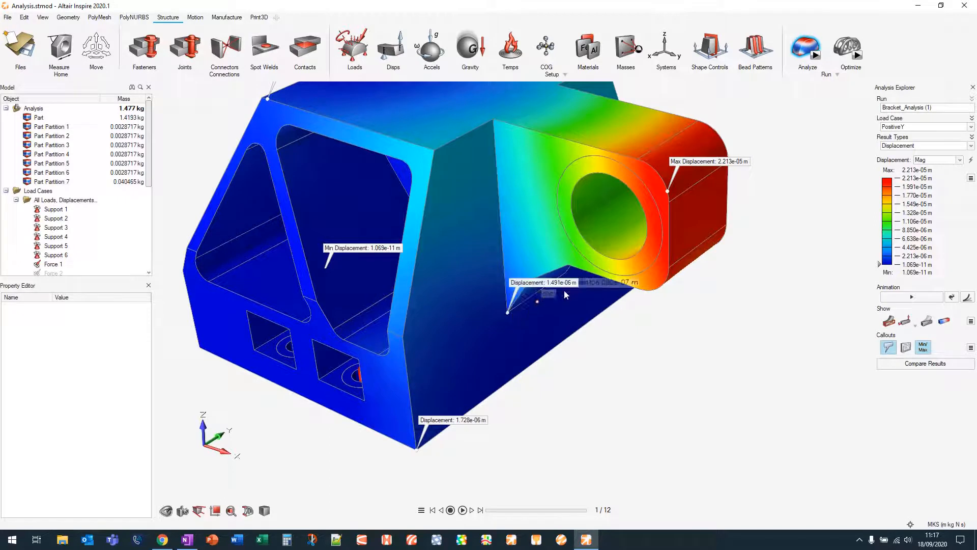
{"action": "left_click", "coordinate": [569, 264]}
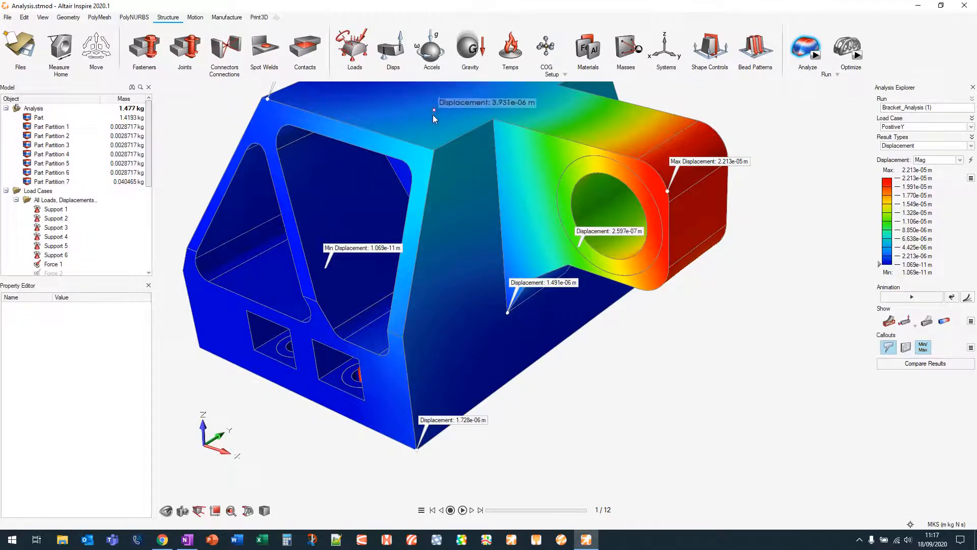
{"action": "right_click_drag", "start_coordinate": [439, 104], "coordinate": [435, 194]}
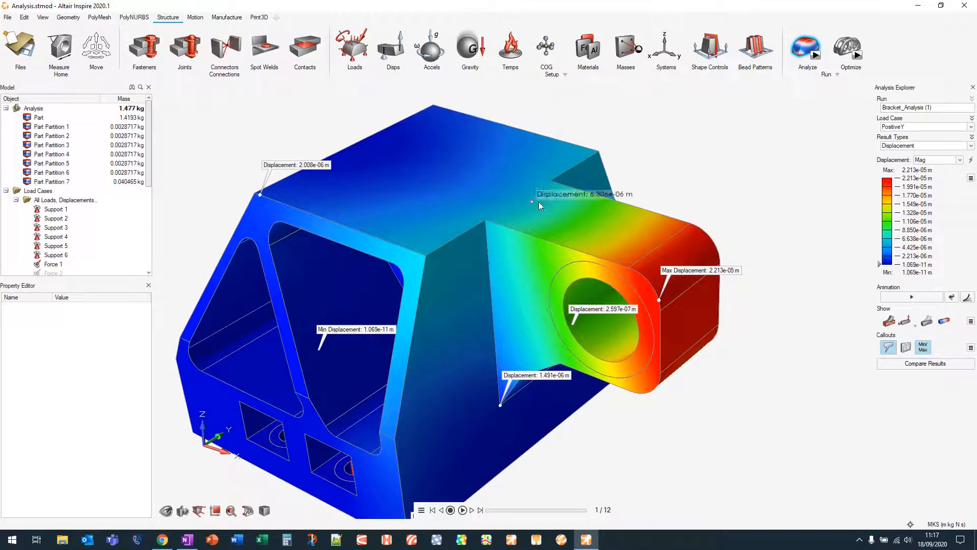
{"action": "left_click", "coordinate": [922, 351]}
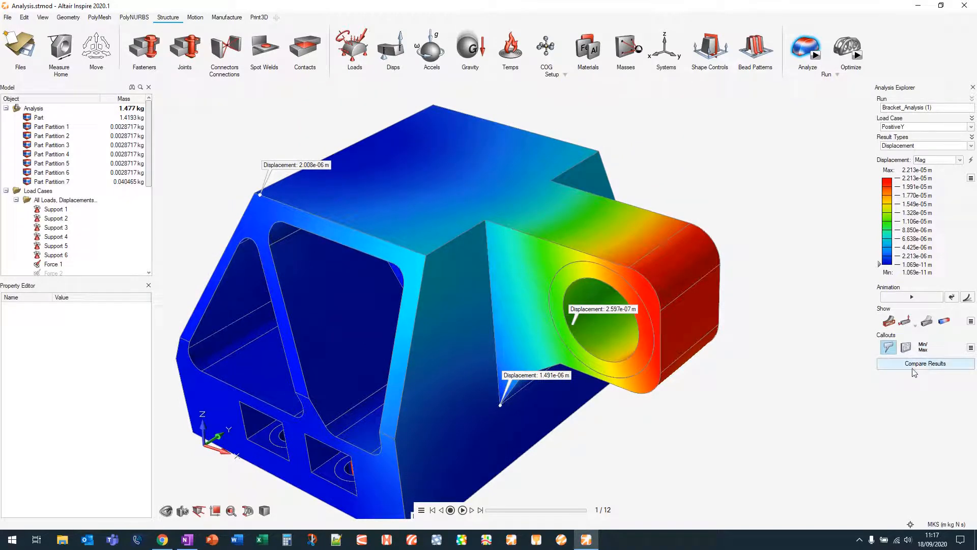
Open the callouts table, then compare the displacement results of all load cases side by side
{"action": "left_click", "coordinate": [907, 349]}
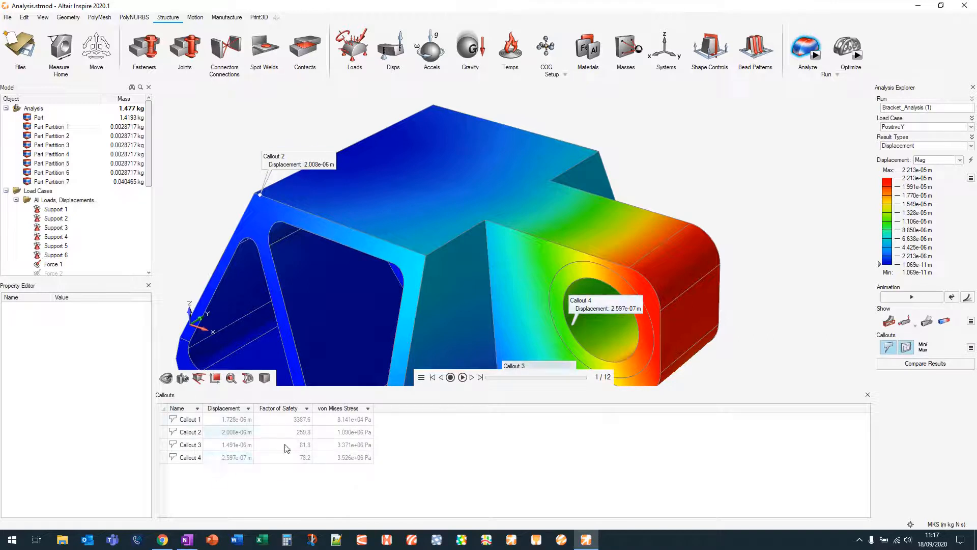
{"action": "right_click_drag", "start_coordinate": [672, 161], "coordinate": [732, 129]}
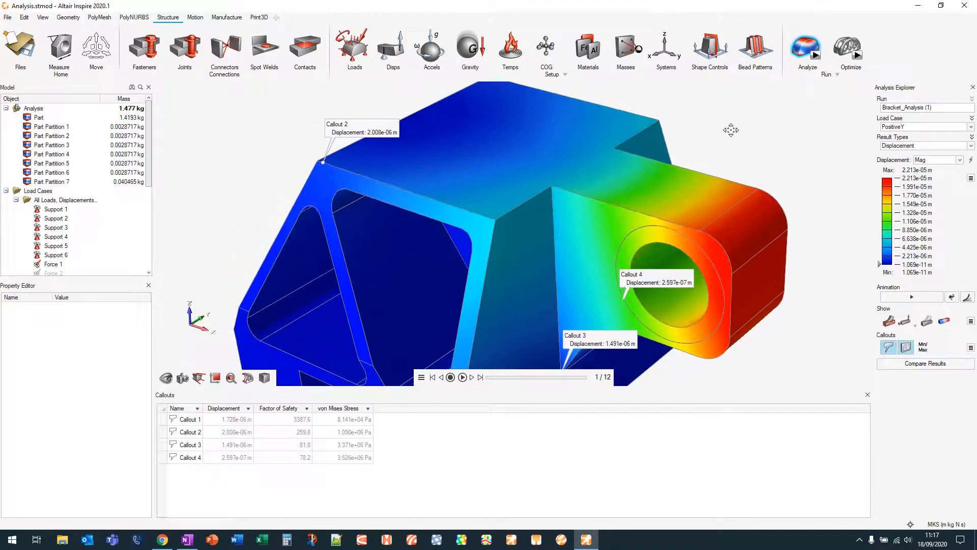
{"action": "scroll", "coordinate": [734, 131], "scroll_direction": "down", "scroll_amount": 3}
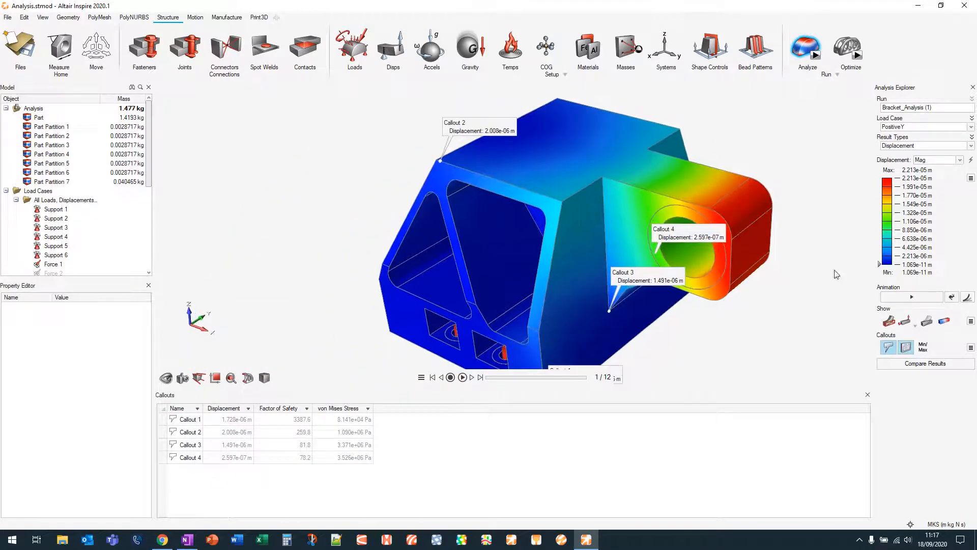
{"action": "left_click", "coordinate": [937, 364]}
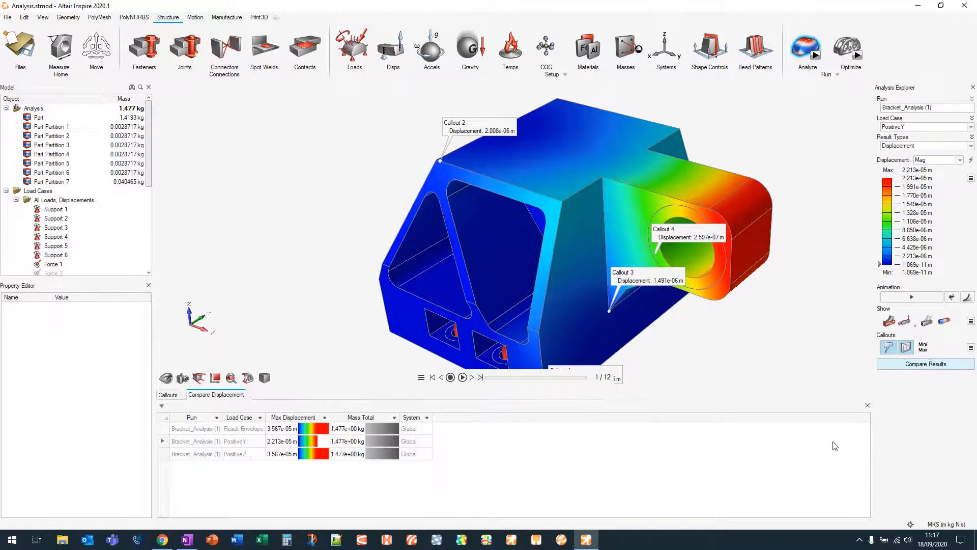
{"action": "left_click", "coordinate": [868, 405]}
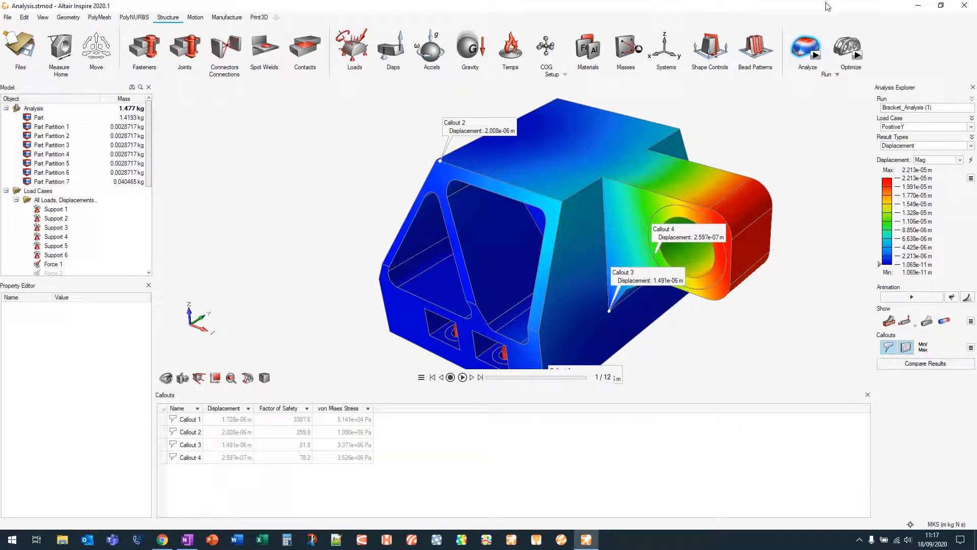
Exit the analysis results view and orbit the plain part model
{"action": "left_click", "coordinate": [810, 42]}
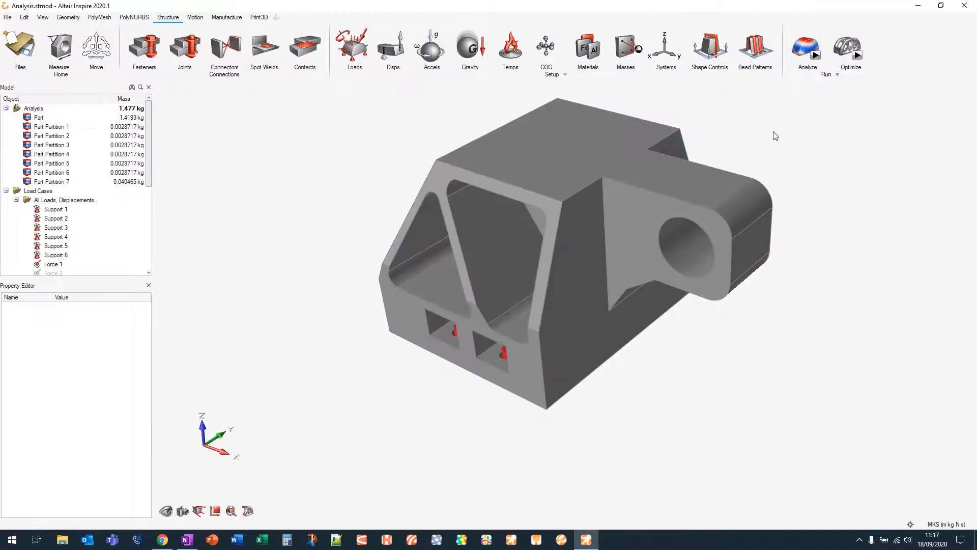
{"action": "middle_click_drag", "start_coordinate": [698, 175], "coordinate": [733, 147]}
{"action": "middle_click_drag", "start_coordinate": [672, 307], "coordinate": [726, 300]}
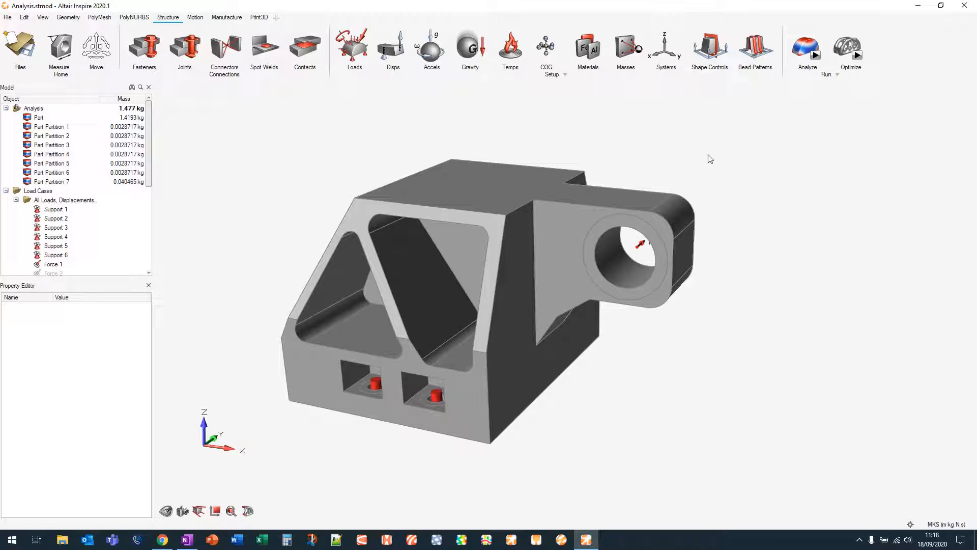
Open the Holes simplification tool and clear its automatically selected holes
{"action": "middle_click_drag", "start_coordinate": [698, 135], "coordinate": [763, 115]}
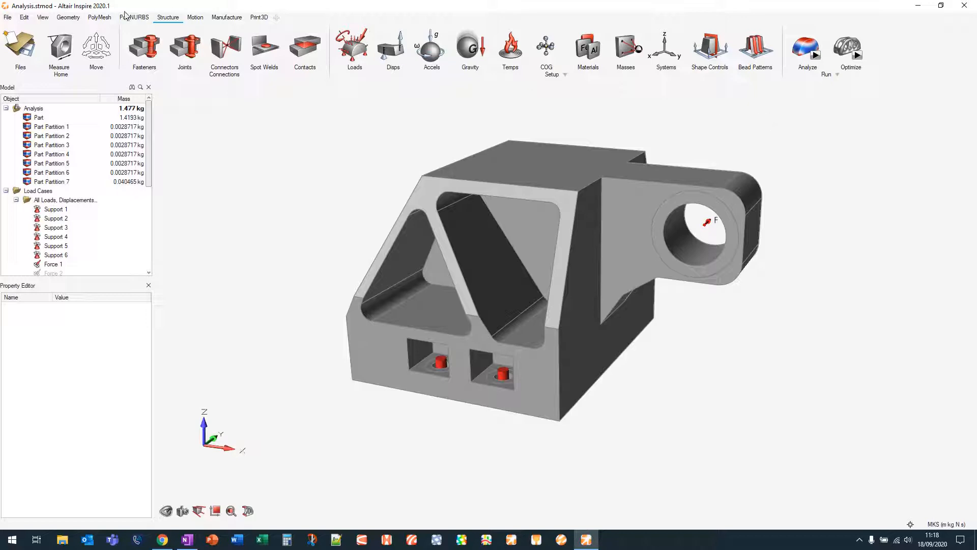
{"action": "left_click", "coordinate": [70, 19]}
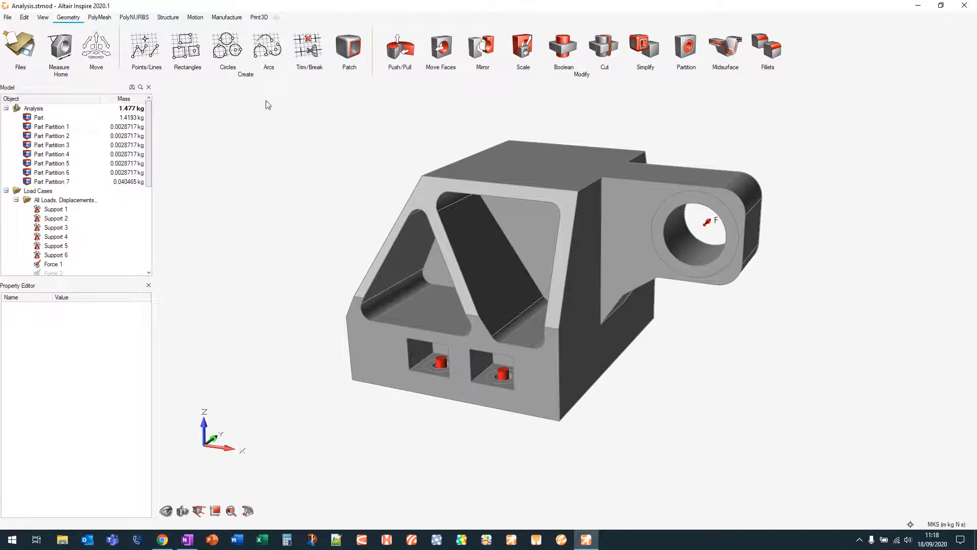
{"action": "left_click", "coordinate": [649, 46]}
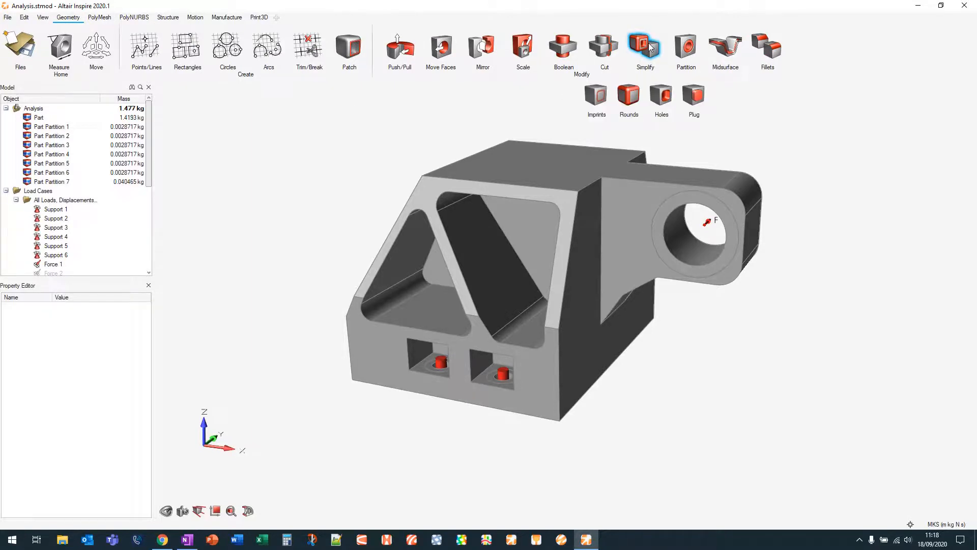
{"action": "left_click", "coordinate": [663, 96]}
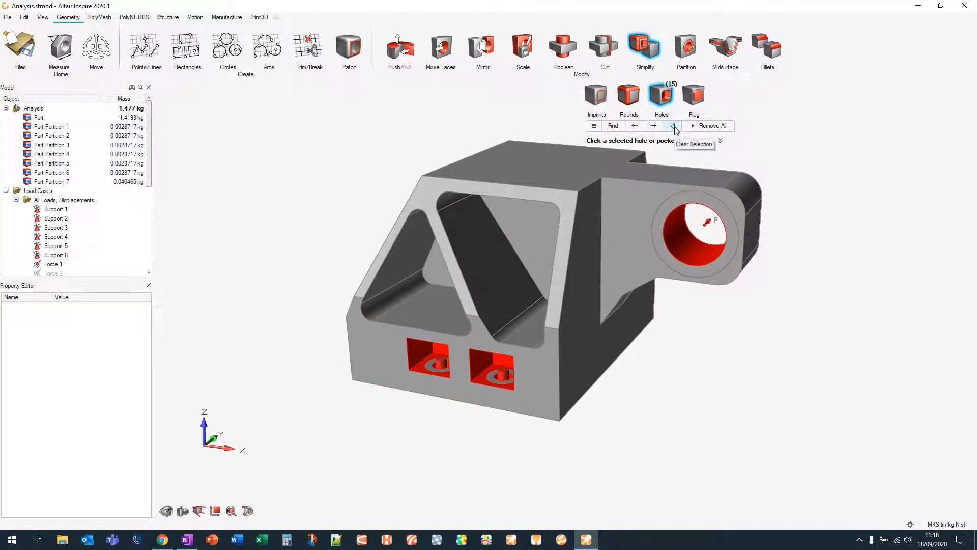
{"action": "left_click", "coordinate": [673, 126]}
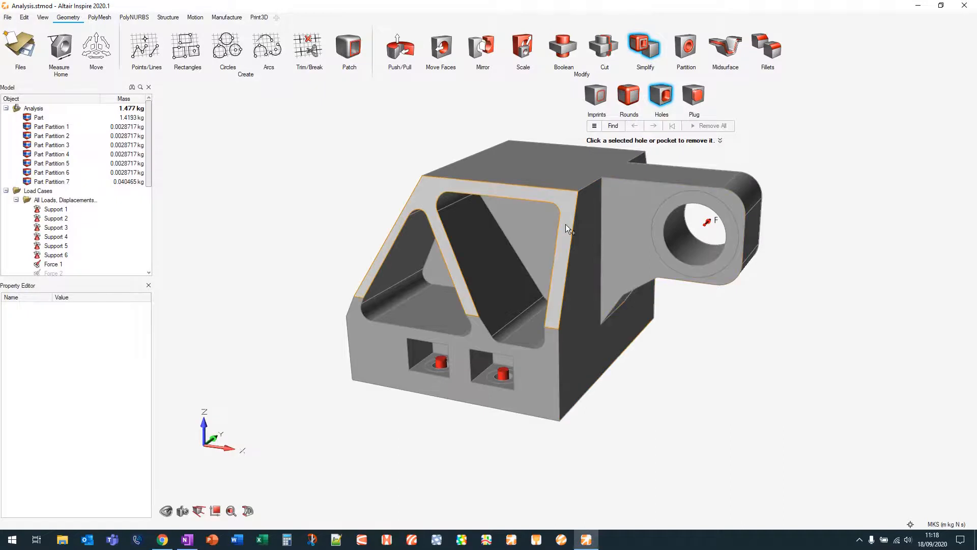
Fill the large central pocket and the triangular pocket on the front face of the bracket
{"action": "right_click_drag", "start_coordinate": [566, 224], "coordinate": [548, 212]}
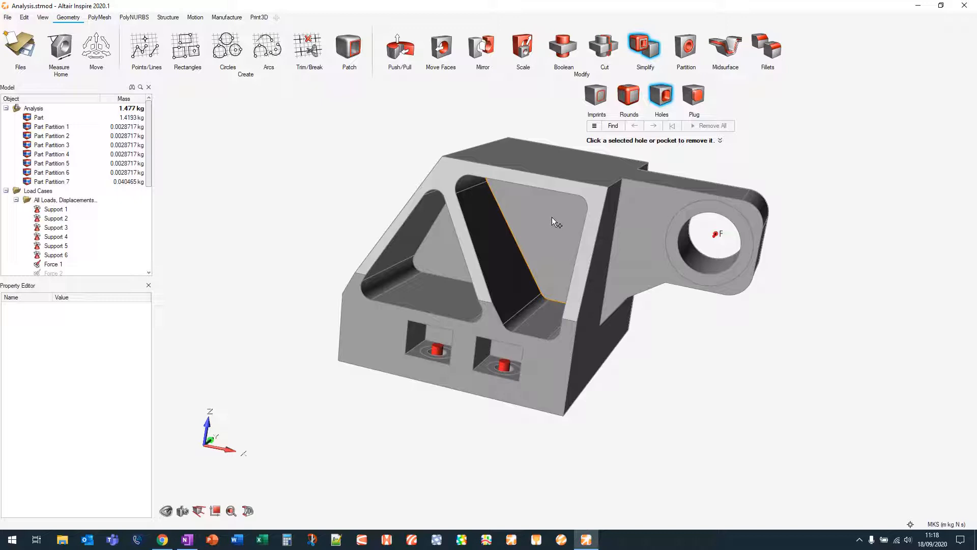
{"action": "left_click", "coordinate": [552, 217]}
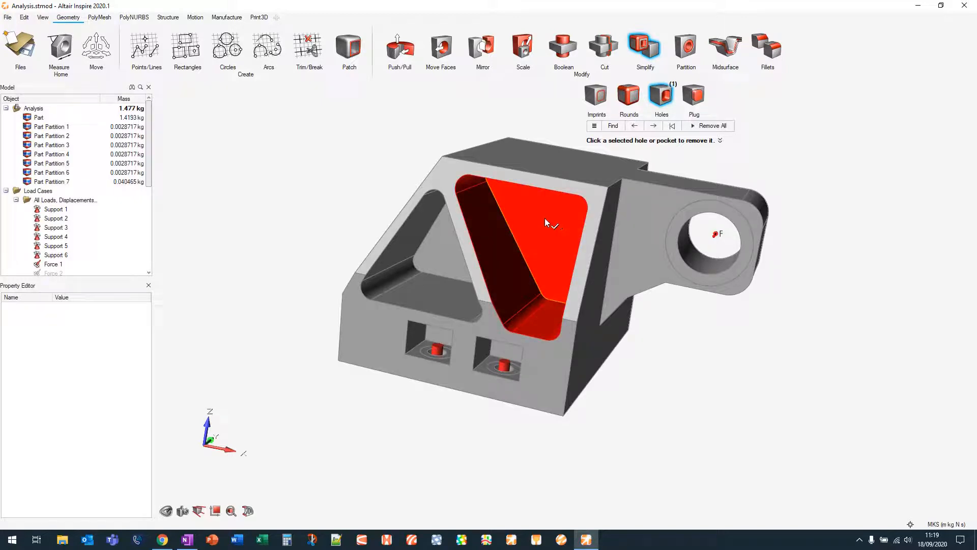
{"action": "left_click", "coordinate": [544, 216]}
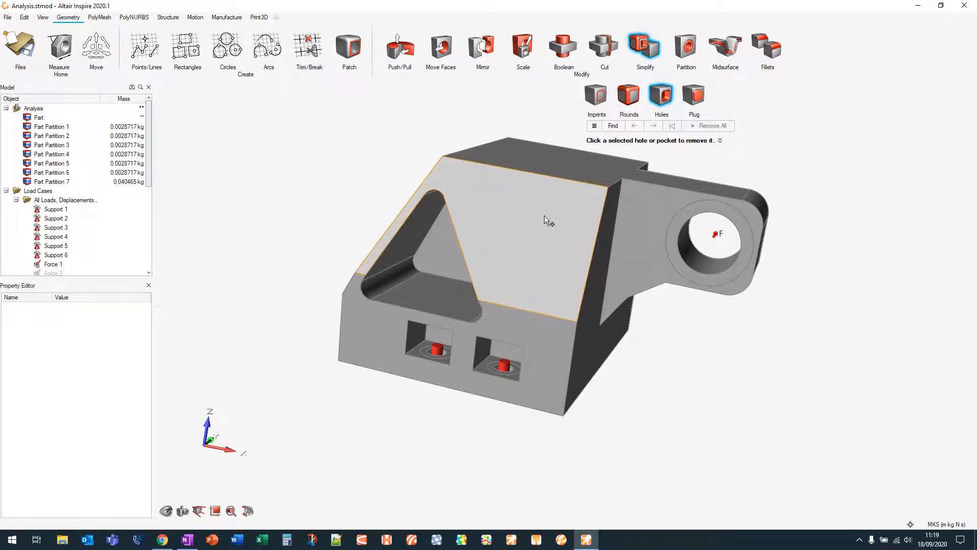
{"action": "left_click", "coordinate": [437, 247]}
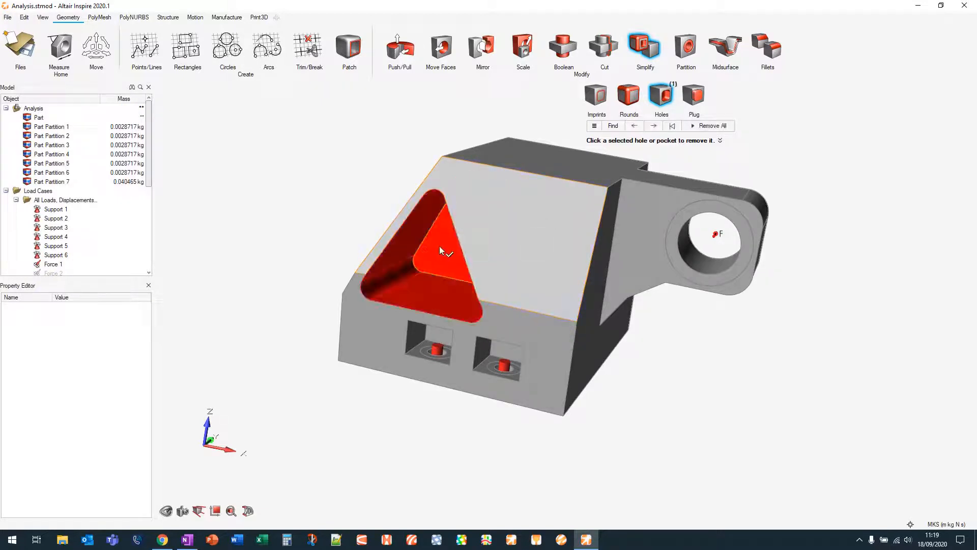
{"action": "left_click", "coordinate": [441, 244]}
Fill the triangular pocket on the opposite side of the bracket
{"action": "right_click_drag", "start_coordinate": [433, 246], "coordinate": [487, 245]}
{"action": "left_click", "coordinate": [586, 231]}
{"action": "left_click", "coordinate": [594, 228]}
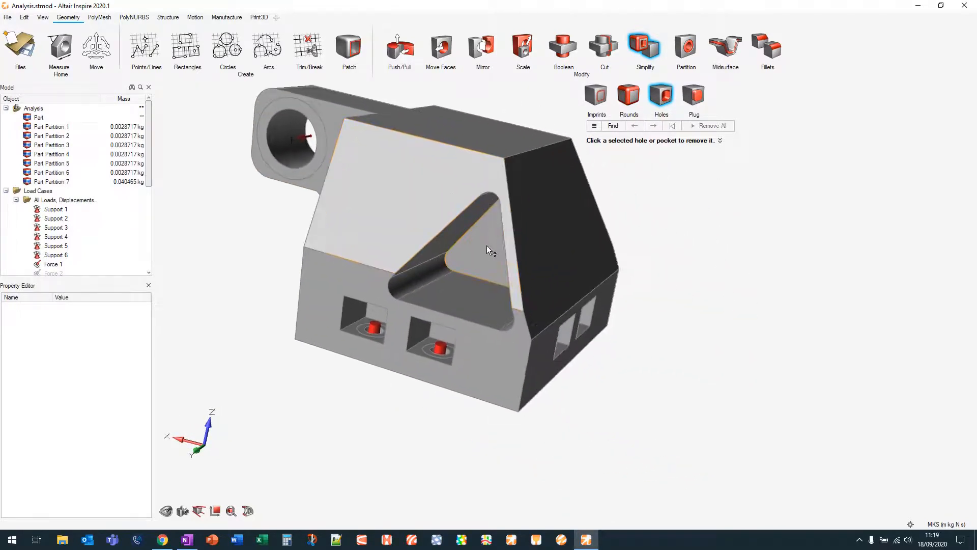
{"action": "left_click", "coordinate": [487, 246]}
{"action": "left_click", "coordinate": [492, 240]}
Fill the remaining large pockets on the side face and sloped face, then exit the Holes tool
{"action": "right_click_drag", "start_coordinate": [569, 233], "coordinate": [524, 237]}
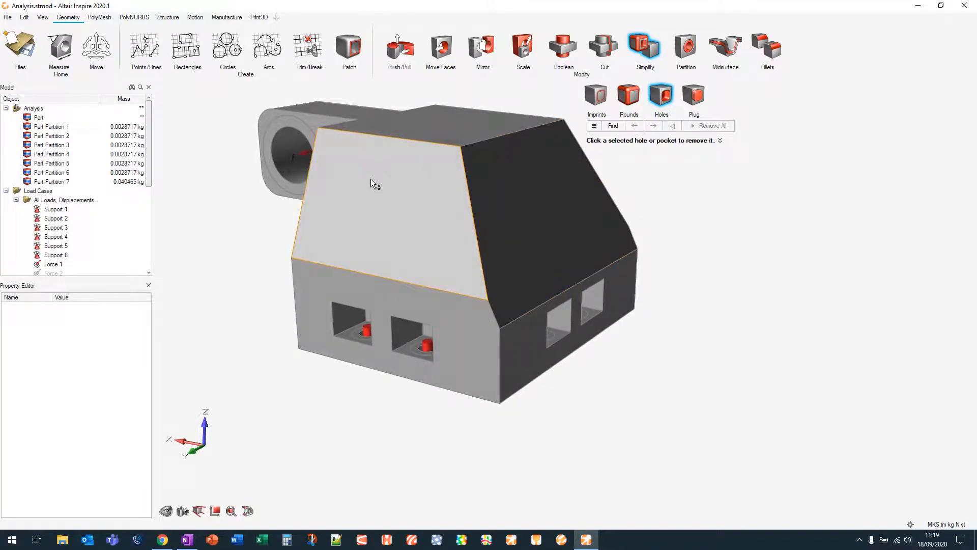
{"action": "left_click", "coordinate": [365, 212]}
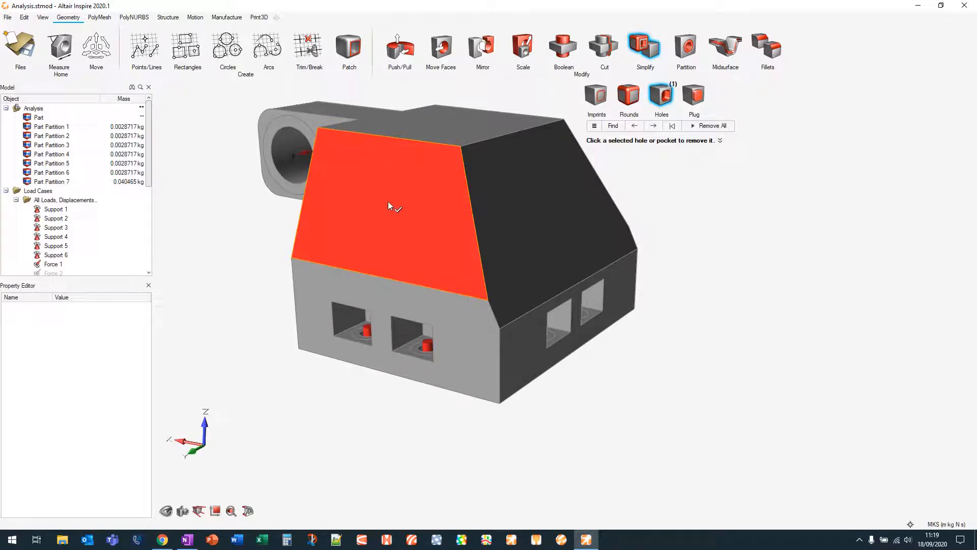
{"action": "left_click", "coordinate": [388, 201]}
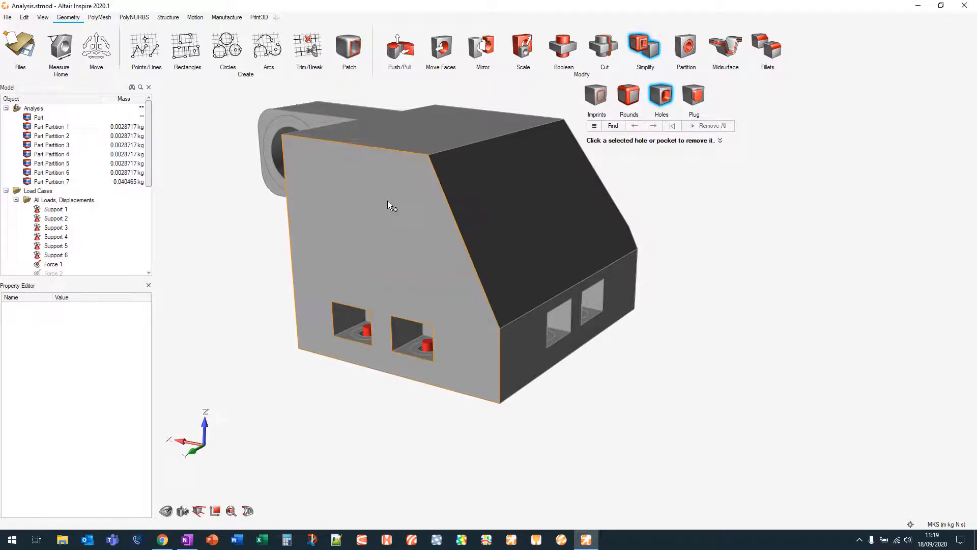
{"action": "left_click", "coordinate": [505, 220]}
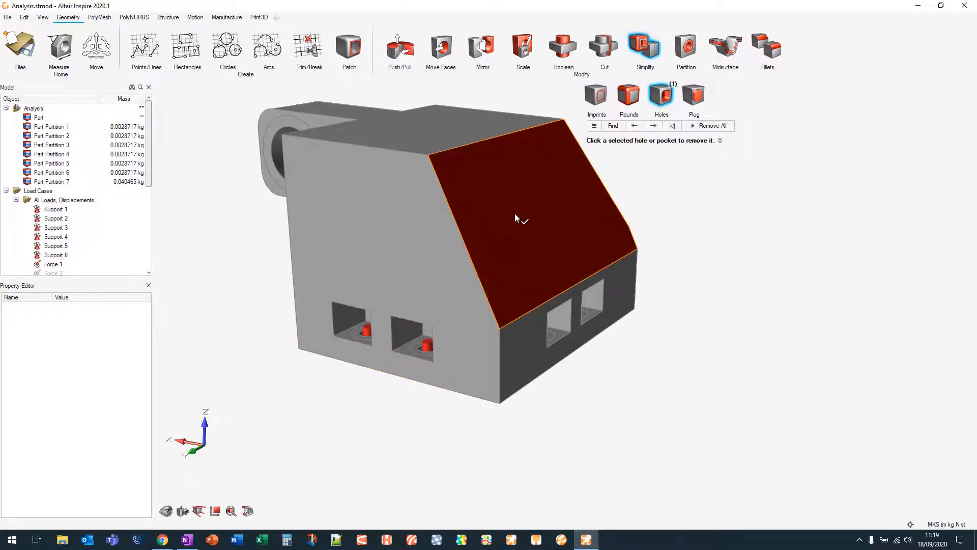
{"action": "left_click", "coordinate": [515, 212]}
{"action": "mouse_move", "coordinate": [515, 212]}
{"action": "right_mouse_down"}
{"action": "mouse_move", "coordinate": [643, 262]}
{"action": "mouse_move", "coordinate": [588, 256]}
{"action": "mouse_move", "coordinate": [672, 388]}
{"action": "mouse_move", "coordinate": [445, 365]}
{"action": "mouse_move", "coordinate": [702, 284]}
{"action": "right_mouse_up"}
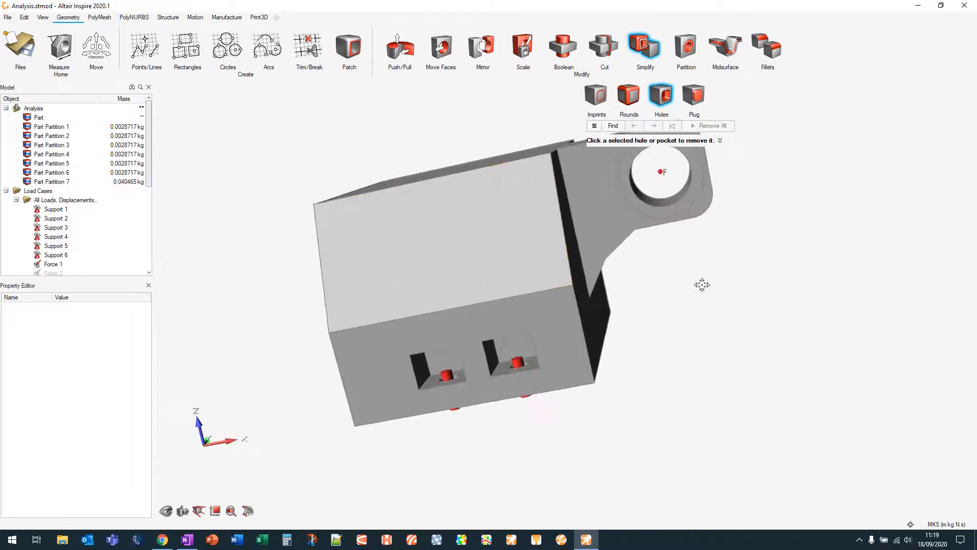
{"action": "mouse_move", "coordinate": [447, 215]}
{"action": "right_mouse_down"}
{"action": "mouse_move", "coordinate": [741, 332]}
{"action": "mouse_move", "coordinate": [819, 378]}
{"action": "right_mouse_up"}
{"action": "key", "text": "Escape"}
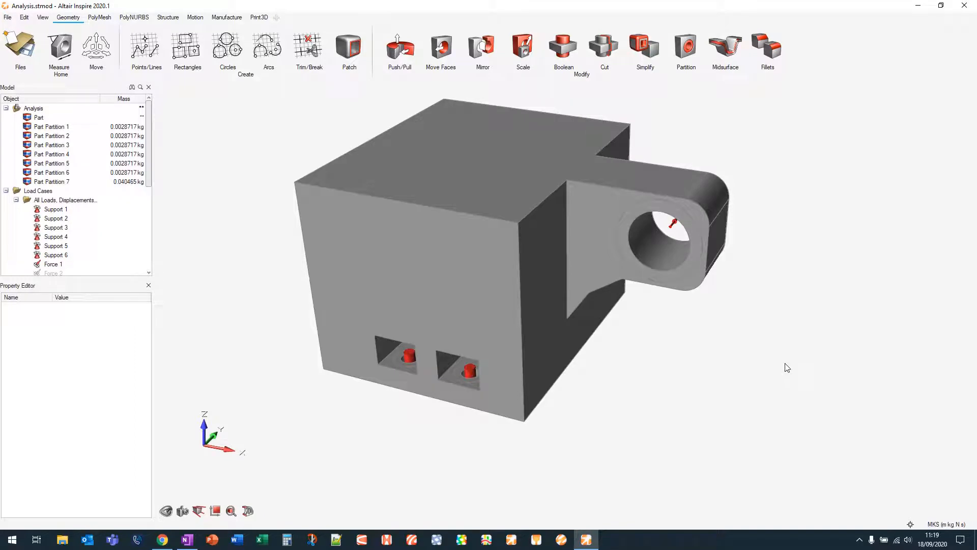
Set the part as a design space
{"action": "scroll", "coordinate": [728, 383], "scroll_direction": "down", "scroll_amount": 3}
{"action": "right_click_drag", "start_coordinate": [726, 383], "coordinate": [671, 383]}
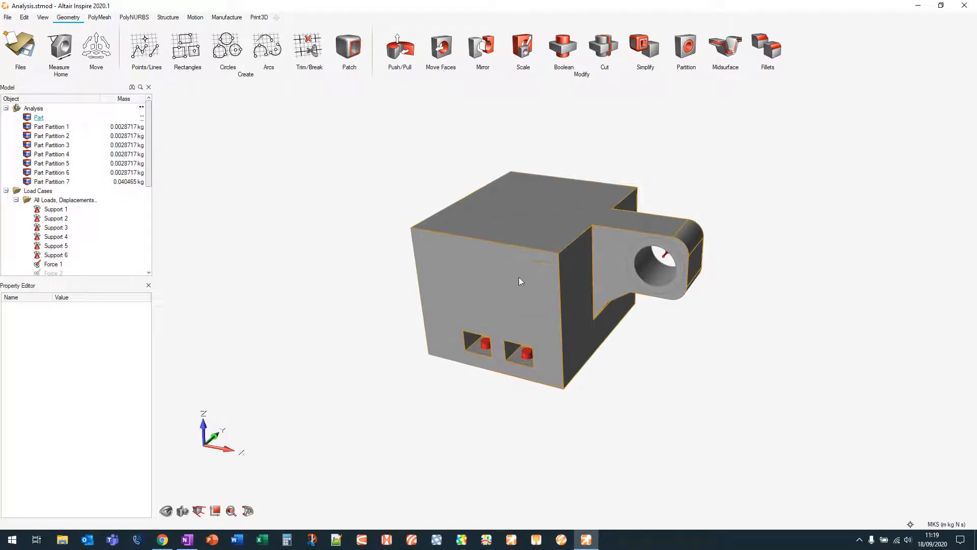
{"action": "left_click", "coordinate": [520, 239]}
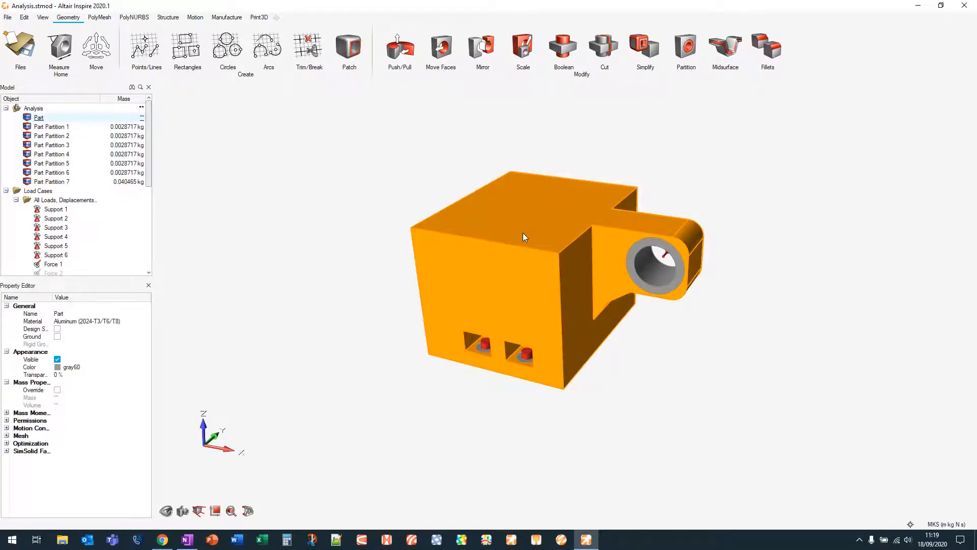
{"action": "left_click_drag", "start_coordinate": [53, 297], "coordinate": [90, 297]}
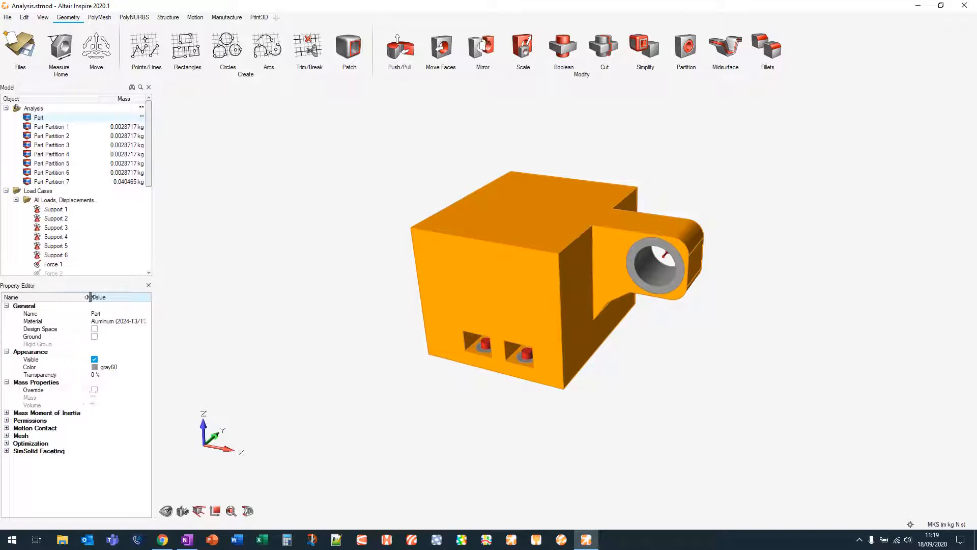
{"action": "left_click", "coordinate": [94, 328]}
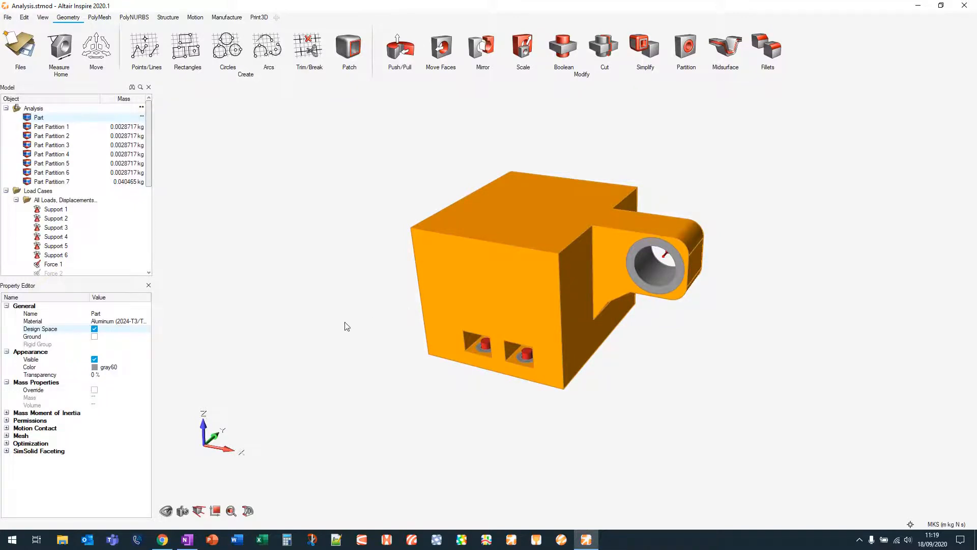
{"action": "right_click", "coordinate": [466, 263]}
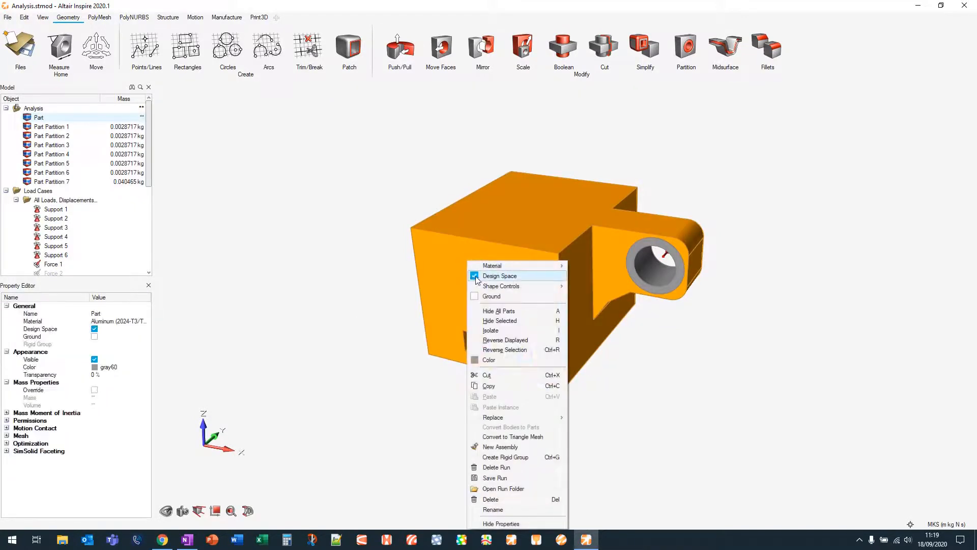
{"action": "left_click", "coordinate": [314, 250]}
Apply a planar symmetry shape control to the design space part
{"action": "right_click_drag", "start_coordinate": [360, 163], "coordinate": [386, 161]}
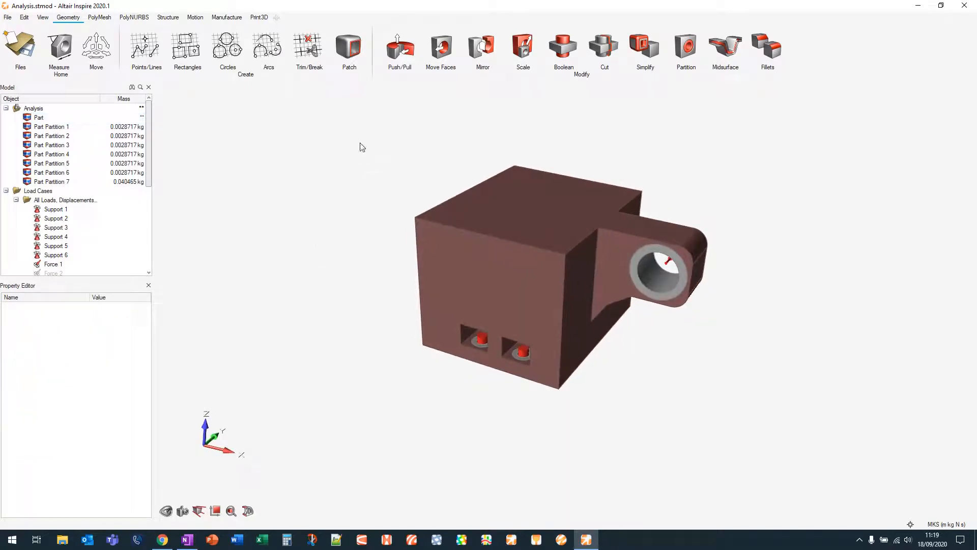
{"action": "left_click", "coordinate": [164, 19]}
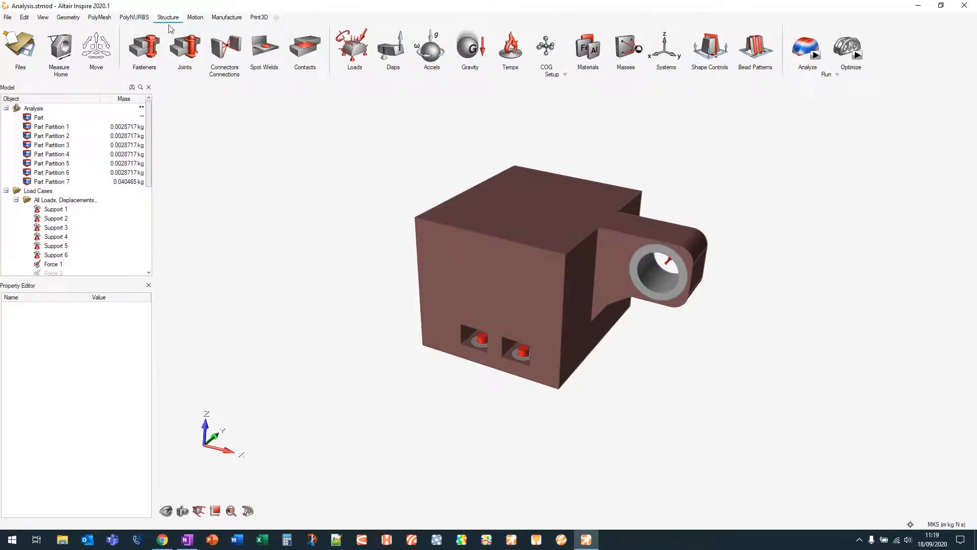
{"action": "middle_click_drag", "start_coordinate": [342, 163], "coordinate": [330, 185]}
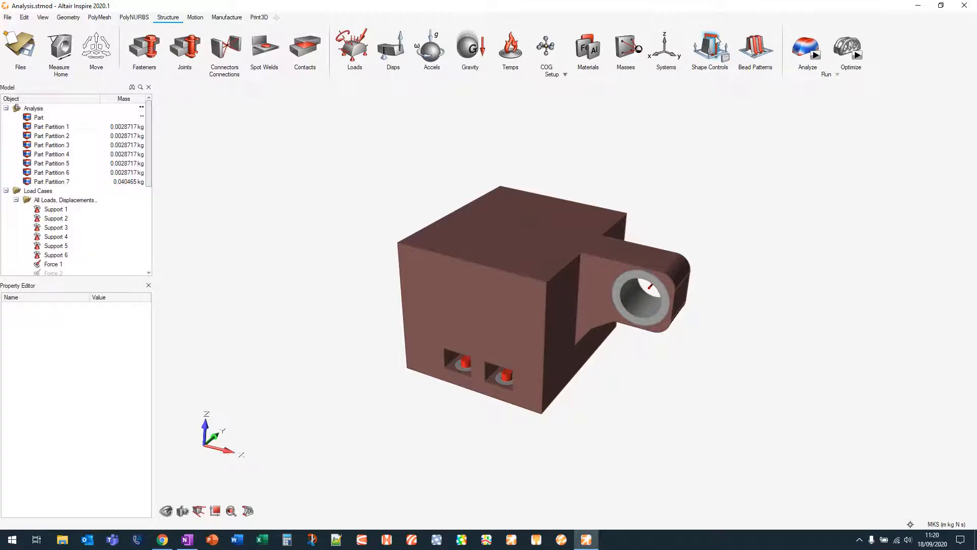
{"action": "left_click", "coordinate": [709, 60]}
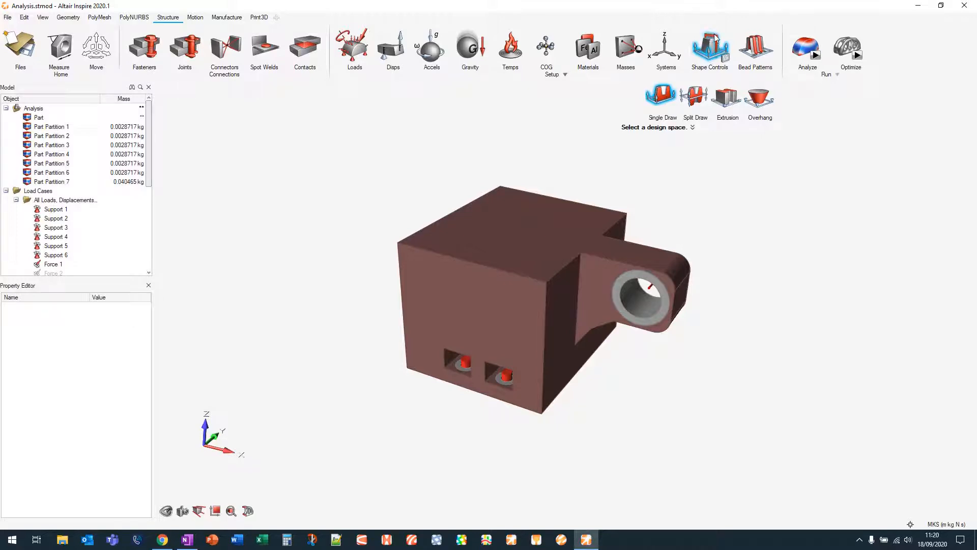
{"action": "left_click", "coordinate": [716, 38]}
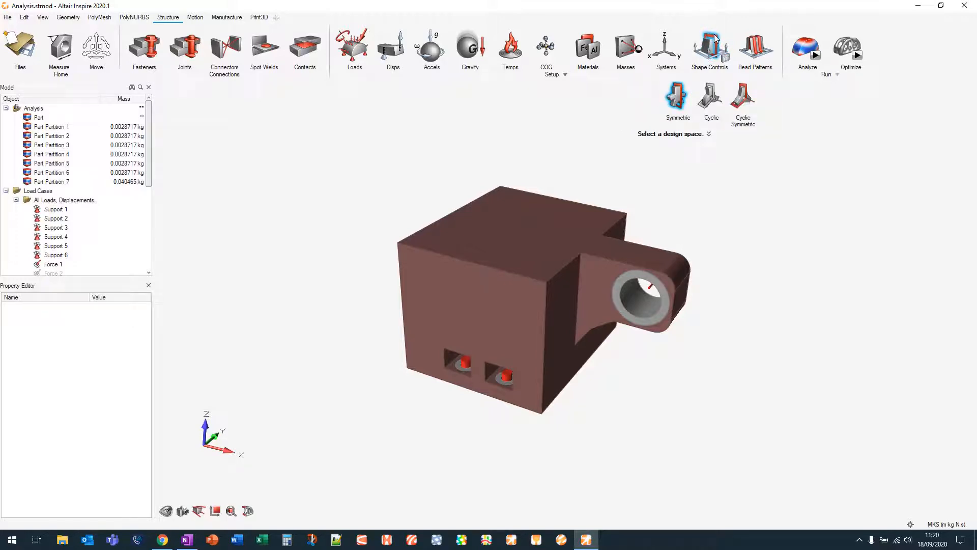
{"action": "left_click", "coordinate": [532, 235]}
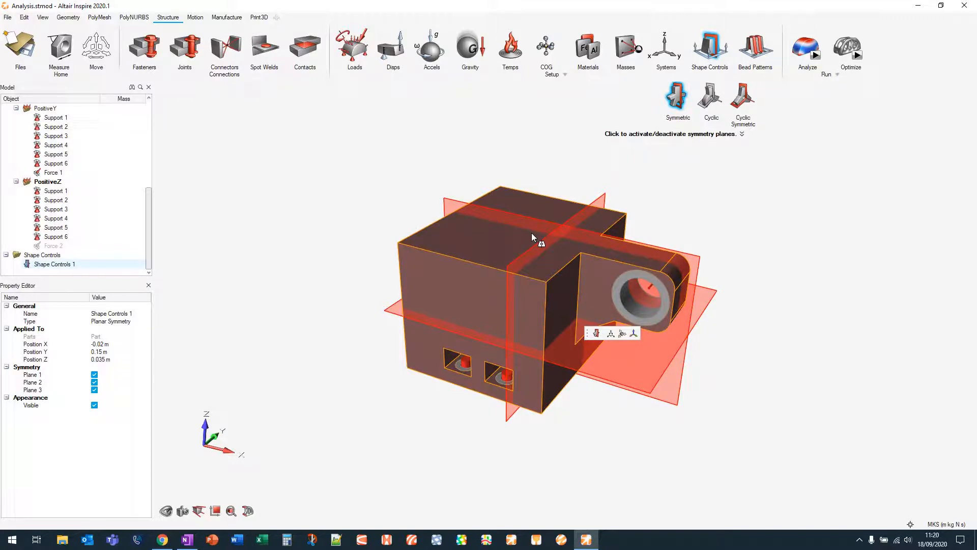
Deactivate symmetry planes 1 and 3 so only plane 2 remains, then exit Shape Controls
{"action": "left_click", "coordinate": [394, 315]}
{"action": "left_click", "coordinate": [511, 265]}
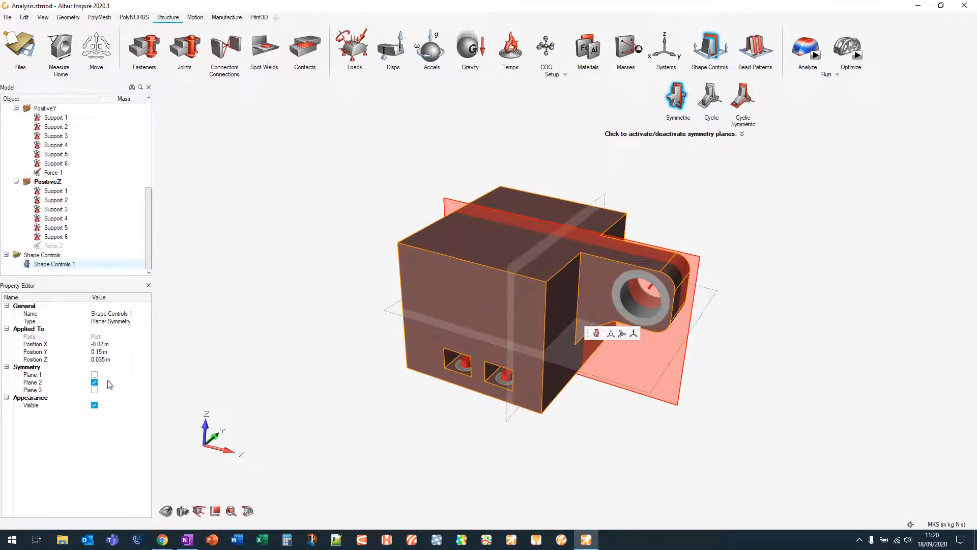
{"action": "left_click", "coordinate": [706, 47]}
{"action": "middle_click_drag", "start_coordinate": [745, 148], "coordinate": [697, 162]}
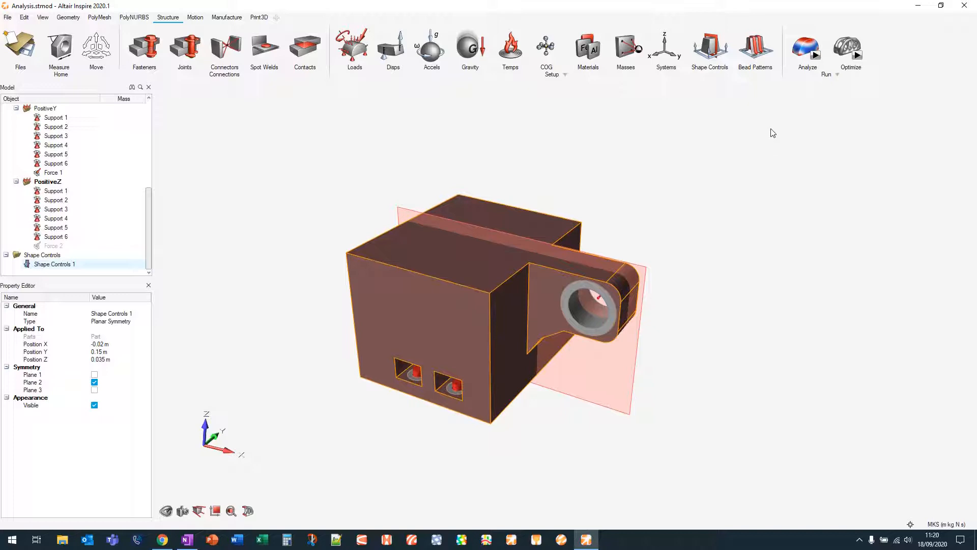
Open the Run Optimization dialog
{"action": "mouse_move", "coordinate": [858, 56]}
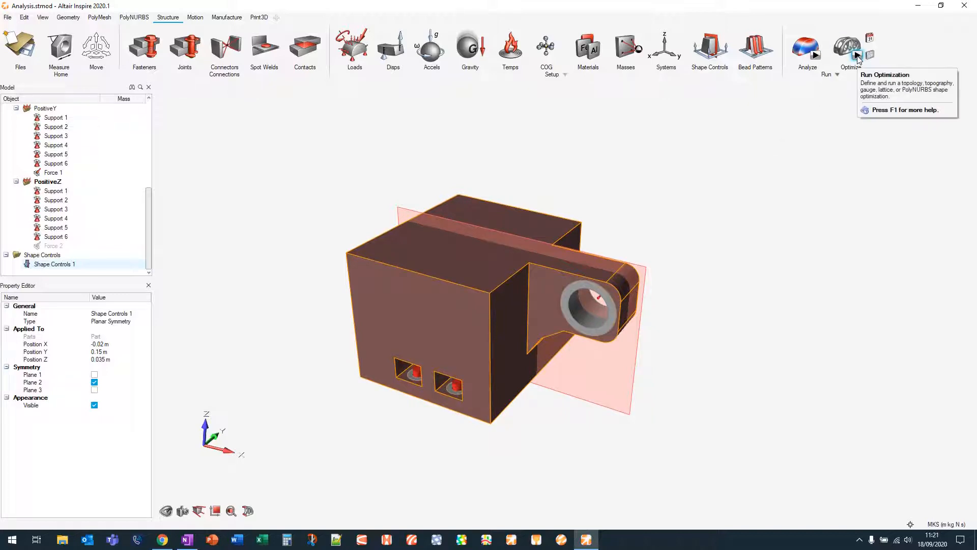
{"action": "left_click", "coordinate": [857, 56]}
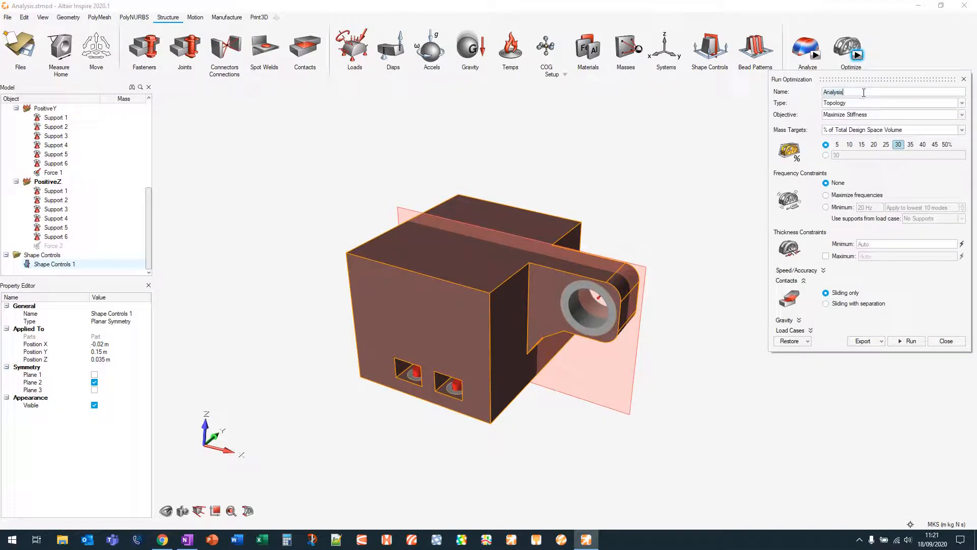
{"action": "left_click", "coordinate": [864, 93]}
{"action": "type", "text": "Maximise Stiffness"}
{"action": "key", "text": "BackSpace"}
{"action": "key", "text": "BackSpace"}
{"action": "key", "text": "BackSpace"}
{"action": "key", "text": "BackSpace"}
{"action": "key", "text": "BackSpace"}
{"action": "key", "text": "BackSpace"}
{"action": "key", "text": "BackSpace"}
{"action": "key", "text": "BackSpace"}
{"action": "key", "text": "BackSpace"}
{"action": "key", "text": "BackSpace"}
{"action": "key", "text": "BackSpace"}
{"action": "key", "text": "BackSpace"}
{"action": "key", "text": "BackSpace"}
{"action": "key", "text": "BackSpace"}
{"action": "key", "text": "BackSpace"}
{"action": "key", "text": "BackSpace"}
{"action": "key", "text": "BackSpace"}
{"action": "key", "text": "BackSpace"}
Set the optimization type to Topology and the objective to Maximize Stiffness
{"action": "left_click", "coordinate": [867, 104]}
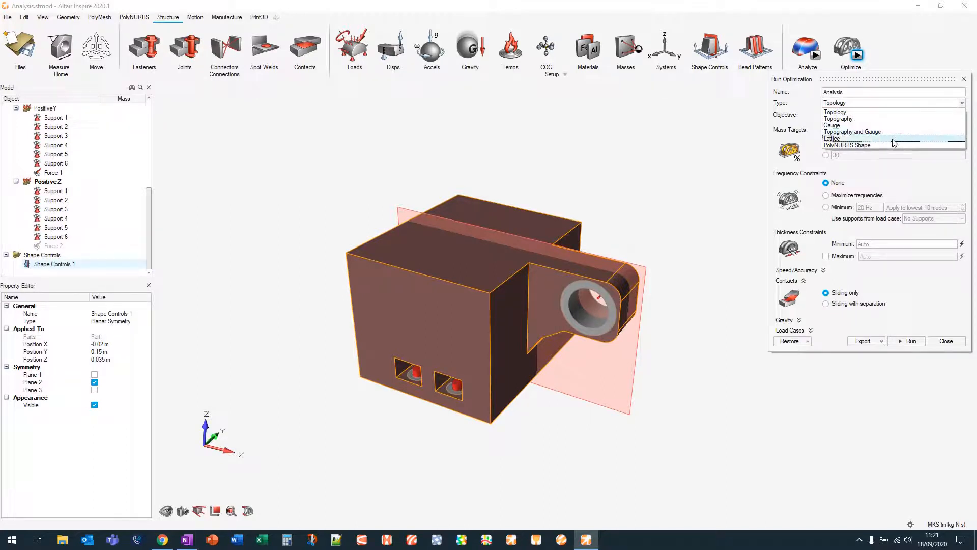
{"action": "left_click", "coordinate": [884, 112]}
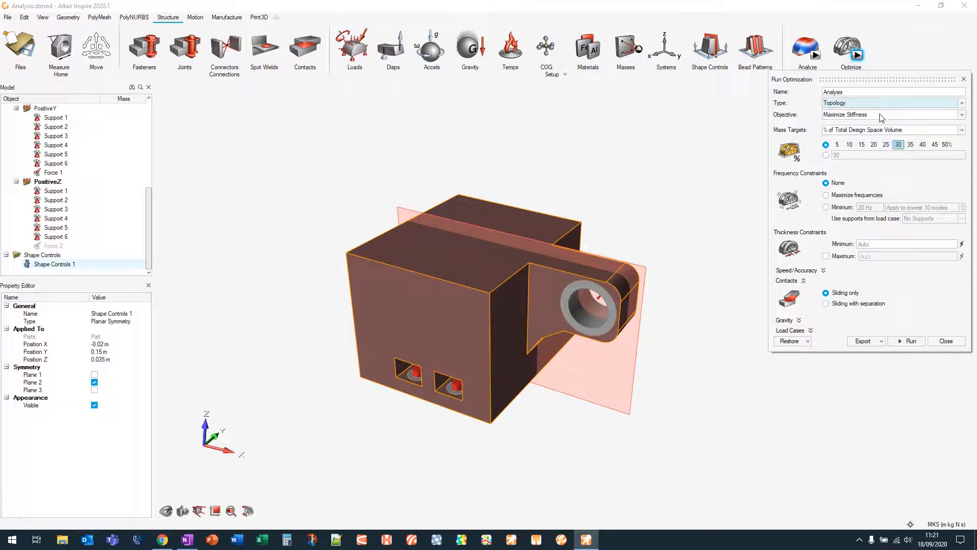
{"action": "left_click", "coordinate": [884, 115]}
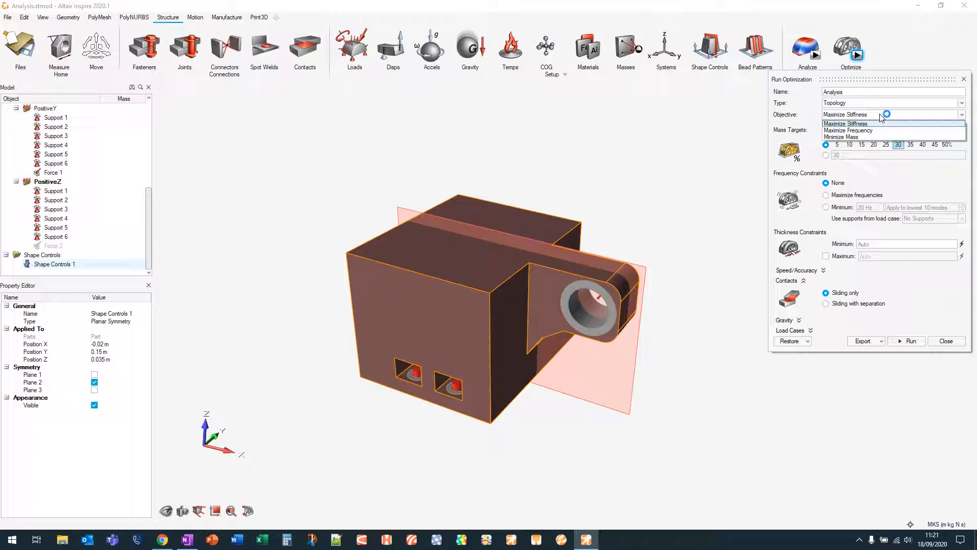
{"action": "left_click", "coordinate": [872, 124]}
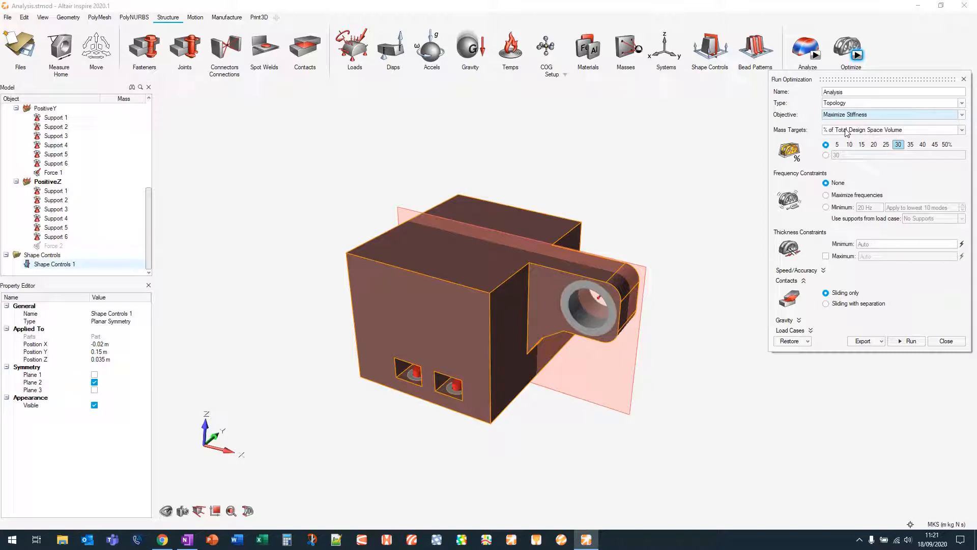
Switch the optimization objective to Minimize Mass with a minimum safety factor of 1.5
{"action": "left_click", "coordinate": [851, 115]}
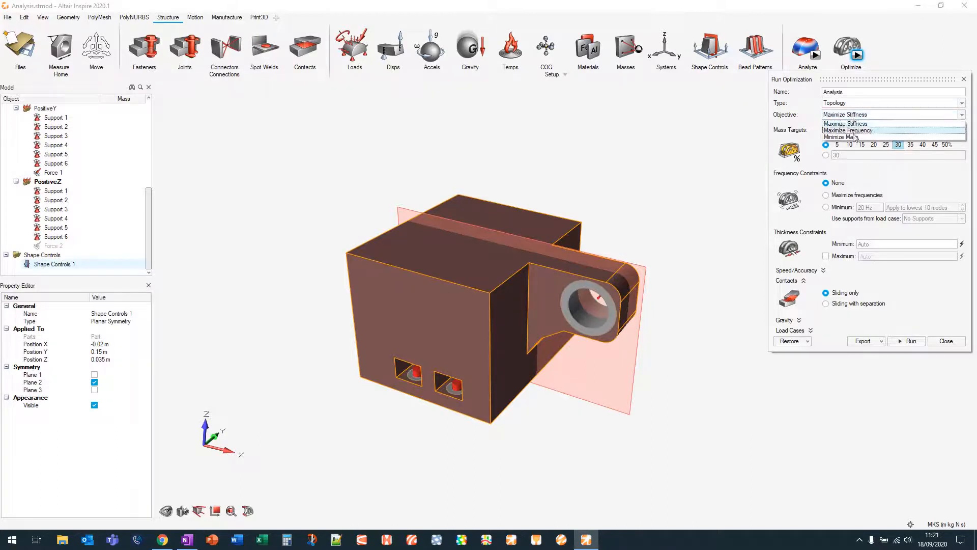
{"action": "left_click", "coordinate": [855, 137]}
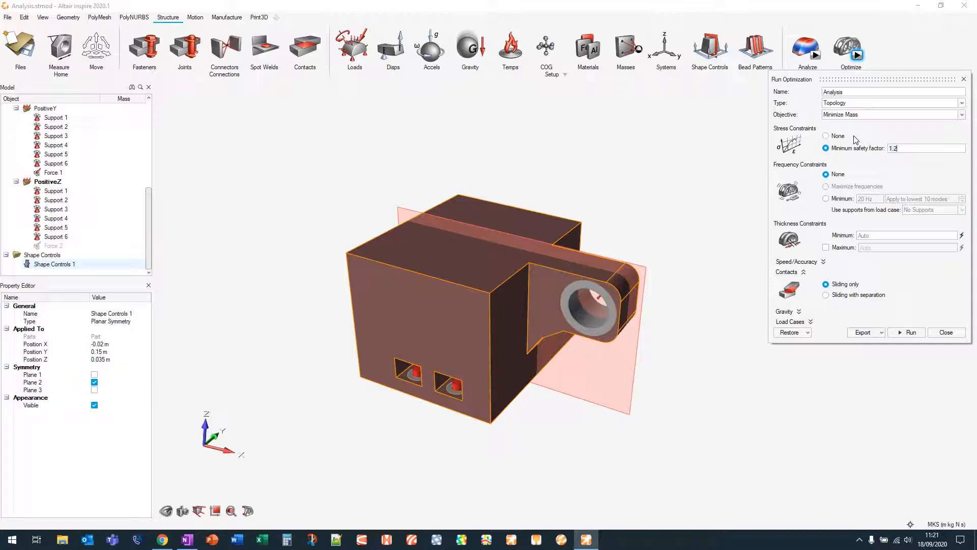
{"action": "key", "text": "BackSpace"}
{"action": "type", "text": "5"}
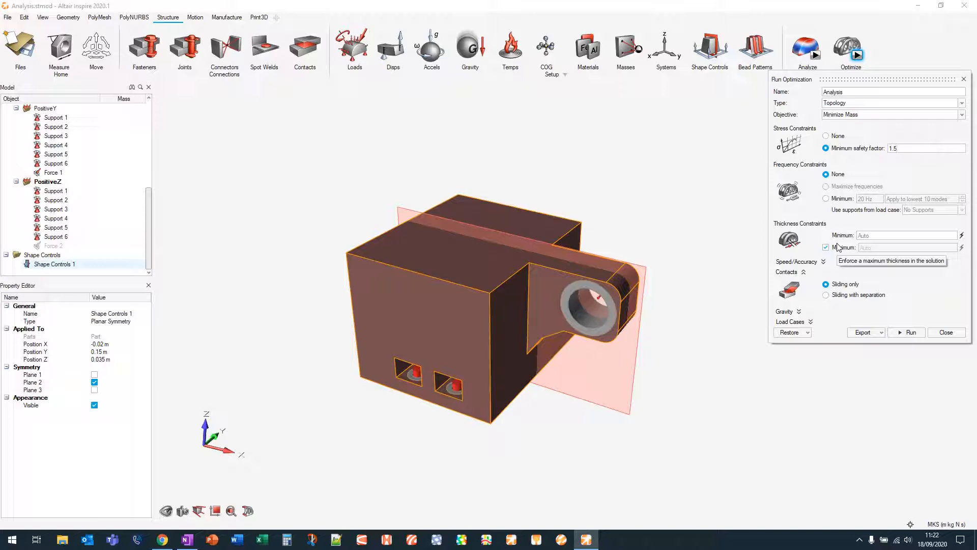
{"action": "left_click", "coordinate": [824, 262]}
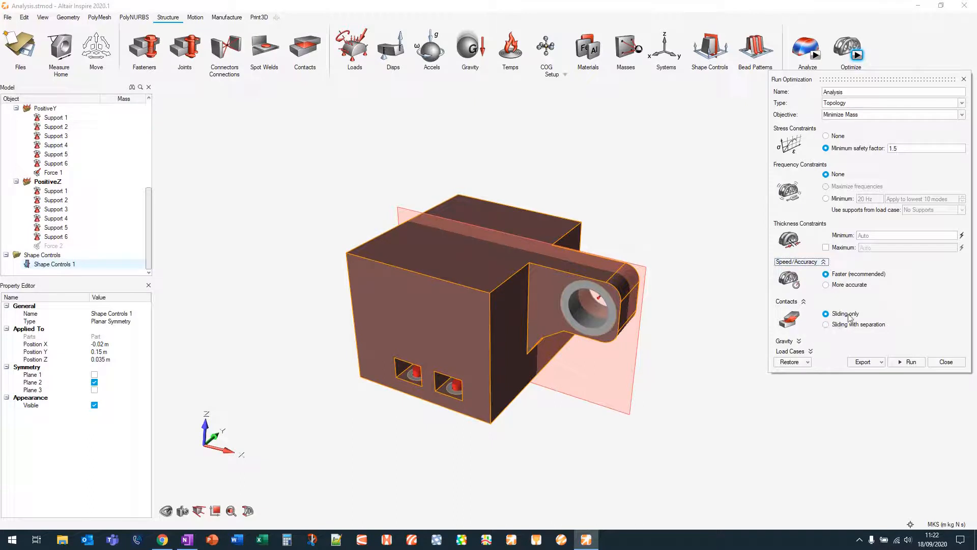
{"action": "left_click", "coordinate": [824, 263]}
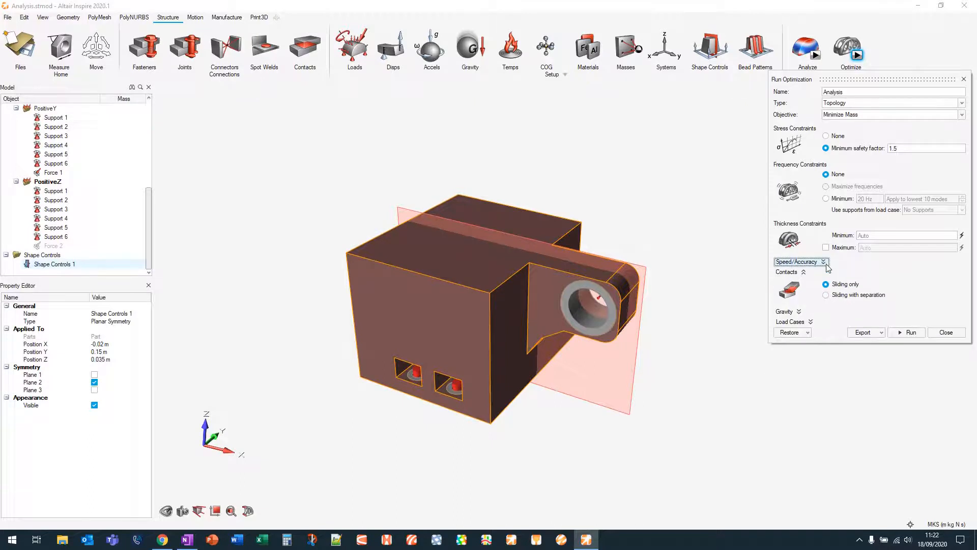
{"action": "left_click", "coordinate": [826, 247]}
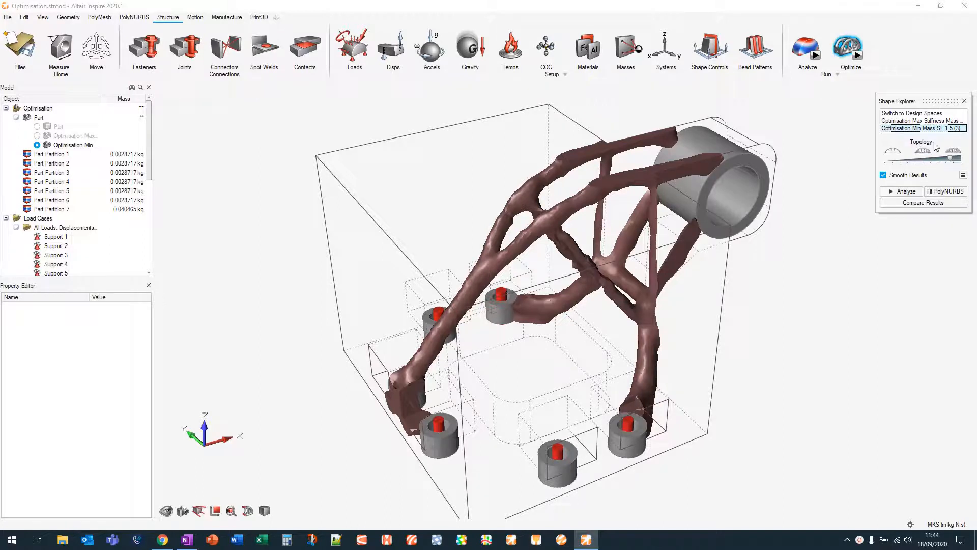
Explore the Min Mass result by moving its topology slider and orbiting around the shape
{"action": "left_click_drag", "start_coordinate": [953, 161], "coordinate": [946, 161]}
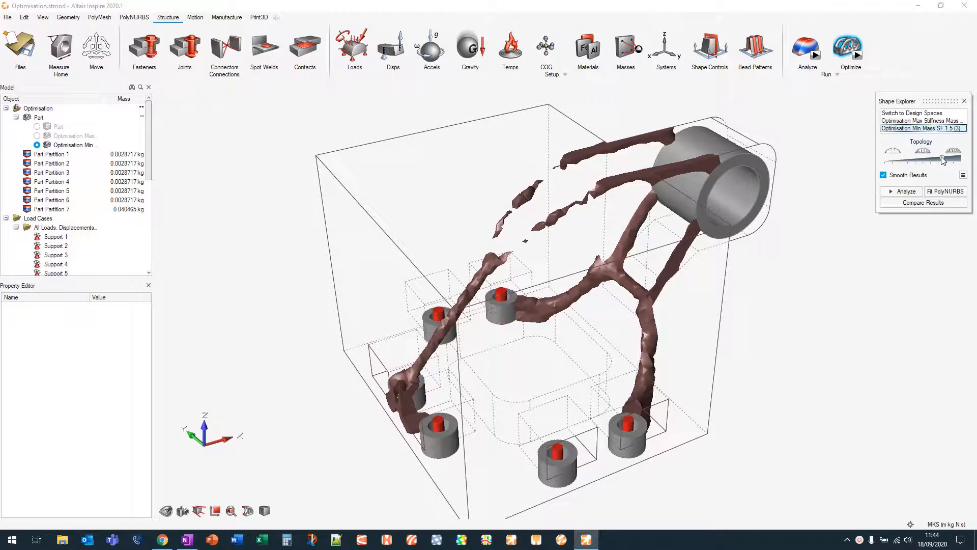
{"action": "left_click_drag", "start_coordinate": [944, 160], "coordinate": [950, 162]}
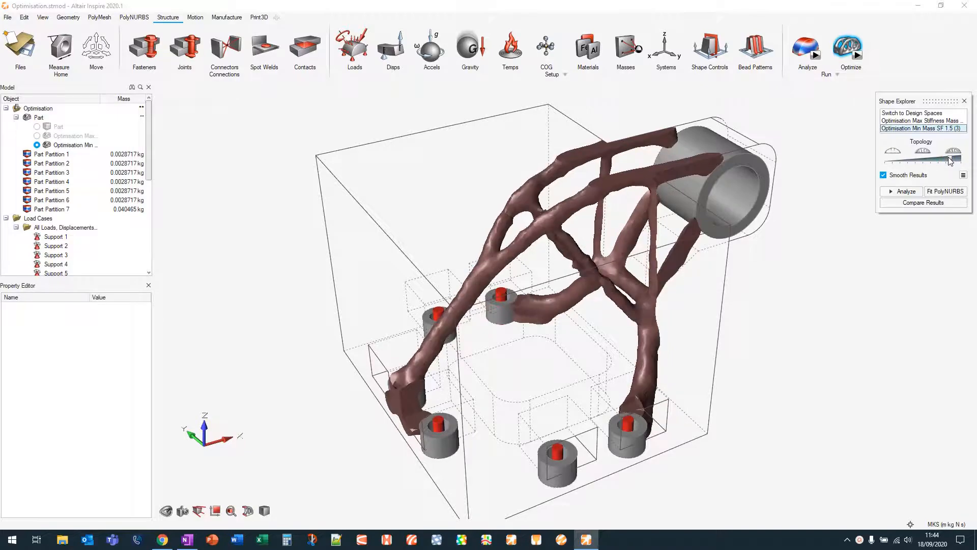
{"action": "right_click_drag", "start_coordinate": [822, 270], "coordinate": [772, 266]}
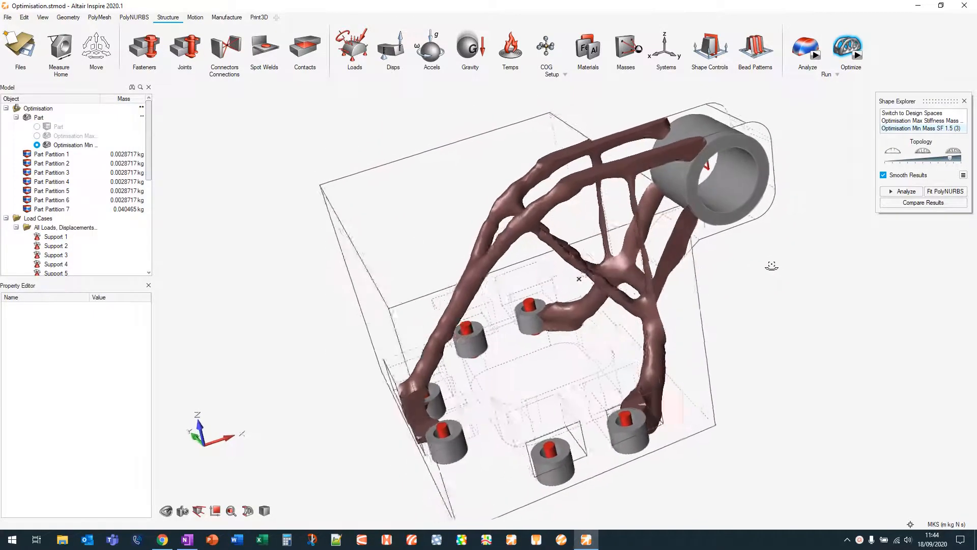
{"action": "mouse_move", "coordinate": [772, 266]}
{"action": "middle_mouse_down"}
{"action": "mouse_move", "coordinate": [799, 259]}
{"action": "mouse_move", "coordinate": [789, 269]}
{"action": "middle_mouse_up"}
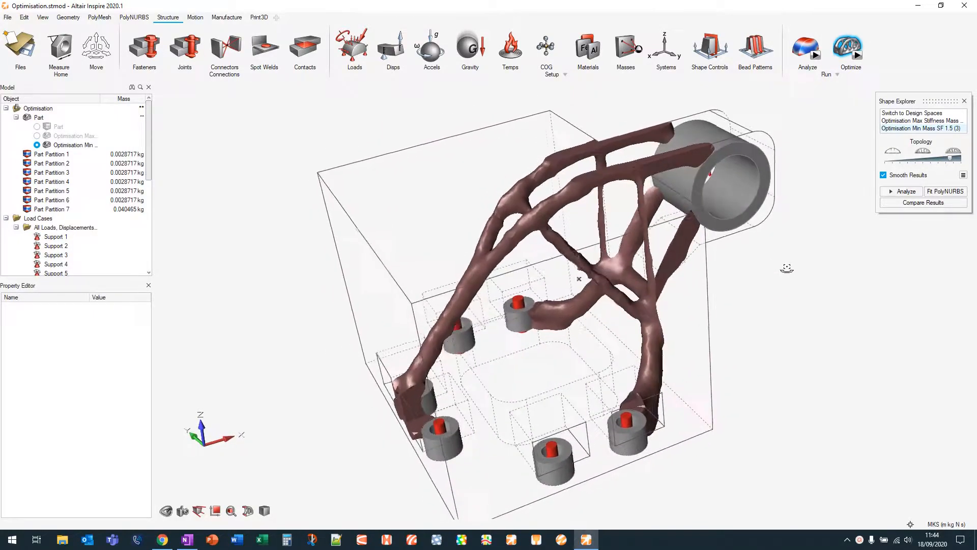
{"action": "left_click", "coordinate": [952, 161]}
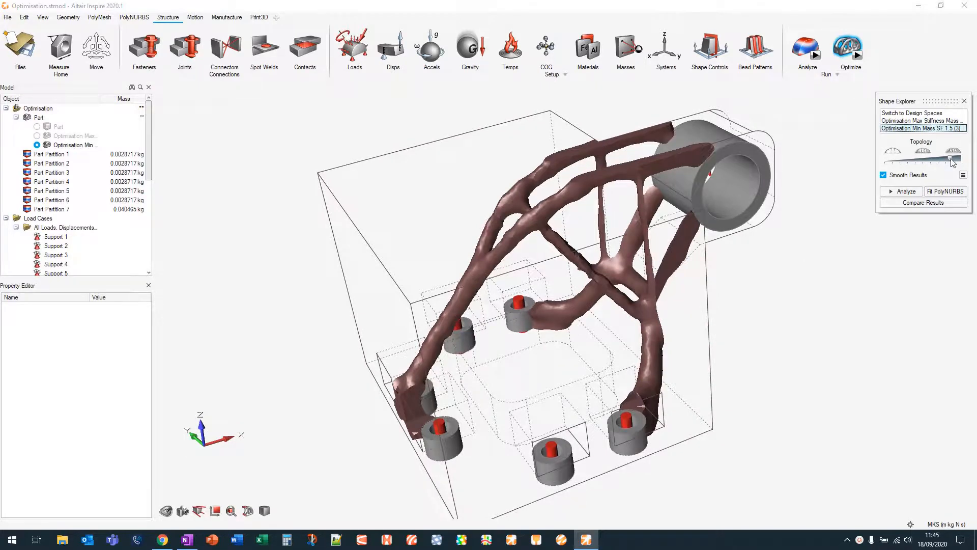
{"action": "left_click_drag", "start_coordinate": [952, 159], "coordinate": [954, 159]}
{"action": "middle_click_drag", "start_coordinate": [768, 284], "coordinate": [800, 285]}
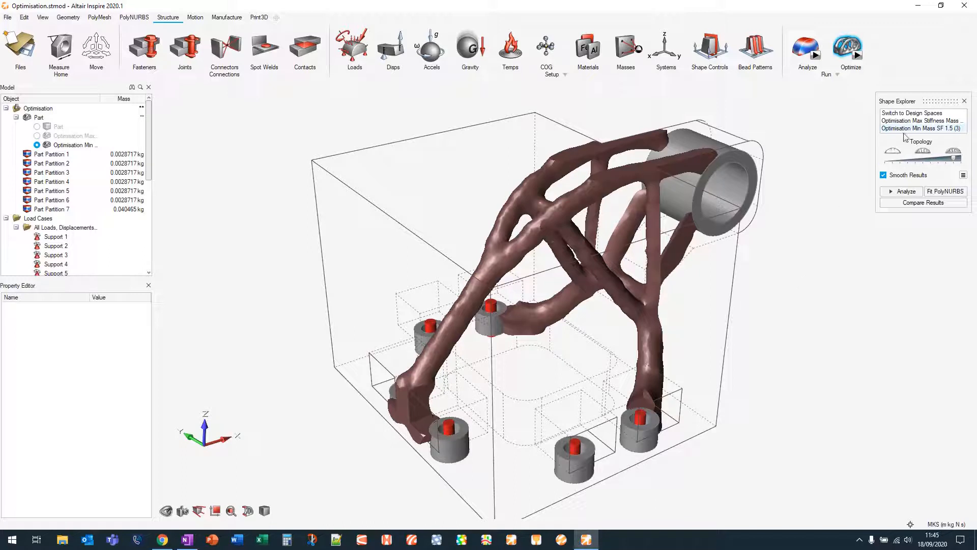
Display the Max Stiffness optimization result and move its topology slider toward less material
{"action": "left_click", "coordinate": [917, 121]}
{"action": "left_click", "coordinate": [917, 121]}
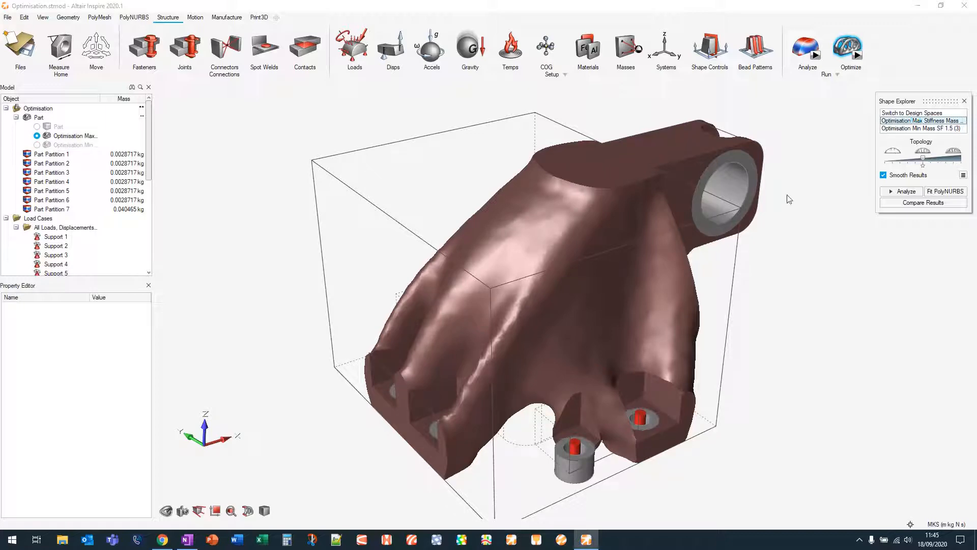
{"action": "middle_click_drag", "start_coordinate": [818, 368], "coordinate": [835, 285]}
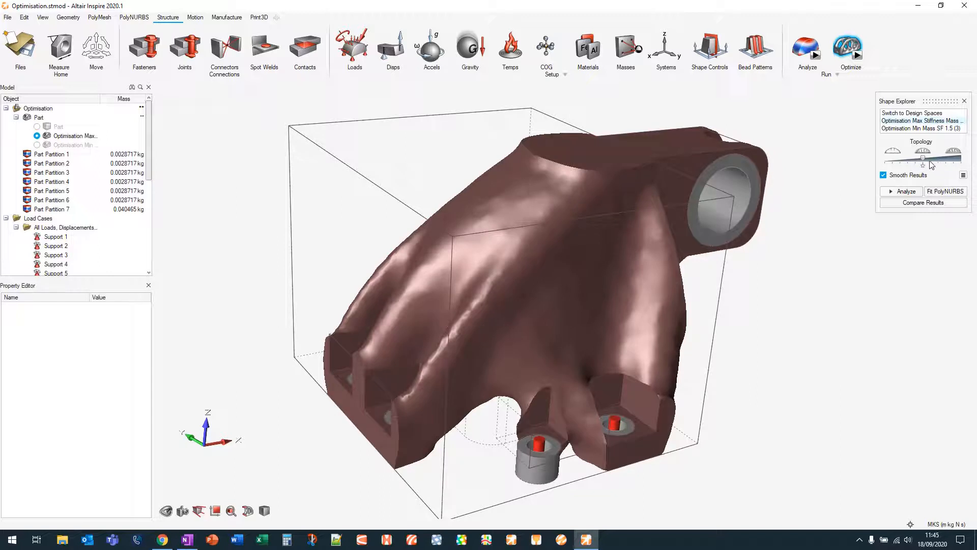
{"action": "left_click", "coordinate": [923, 160]}
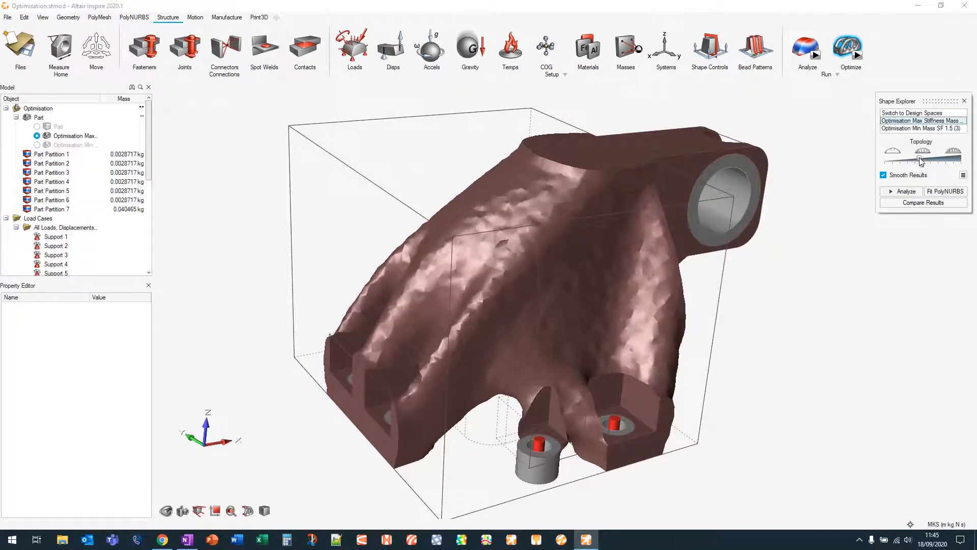
{"action": "left_click_drag", "start_coordinate": [924, 160], "coordinate": [911, 164]}
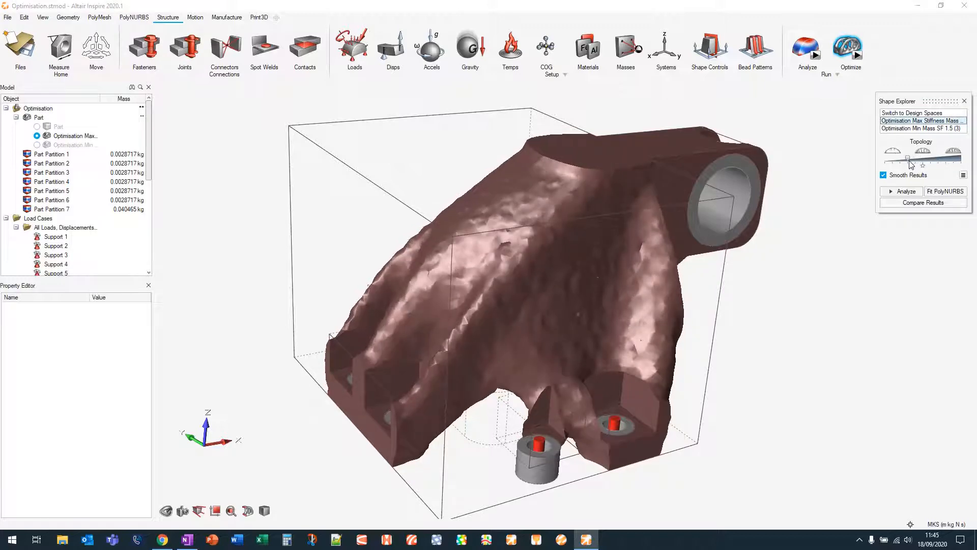
Switch back to the Min Mass SF 1.5 result and view it from around the model
{"action": "middle_click_drag", "start_coordinate": [826, 341], "coordinate": [858, 316]}
{"action": "right_click_drag", "start_coordinate": [858, 316], "coordinate": [624, 206]}
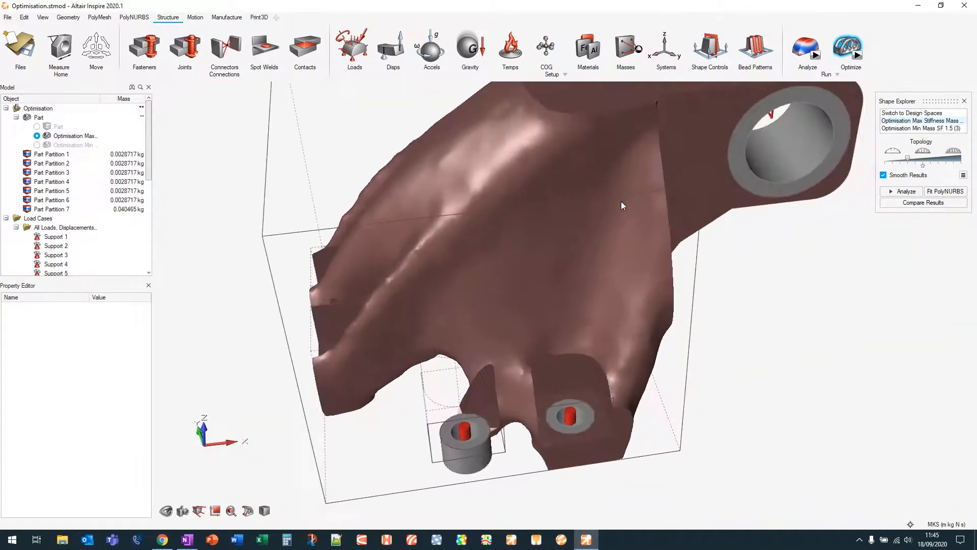
{"action": "left_click", "coordinate": [927, 127]}
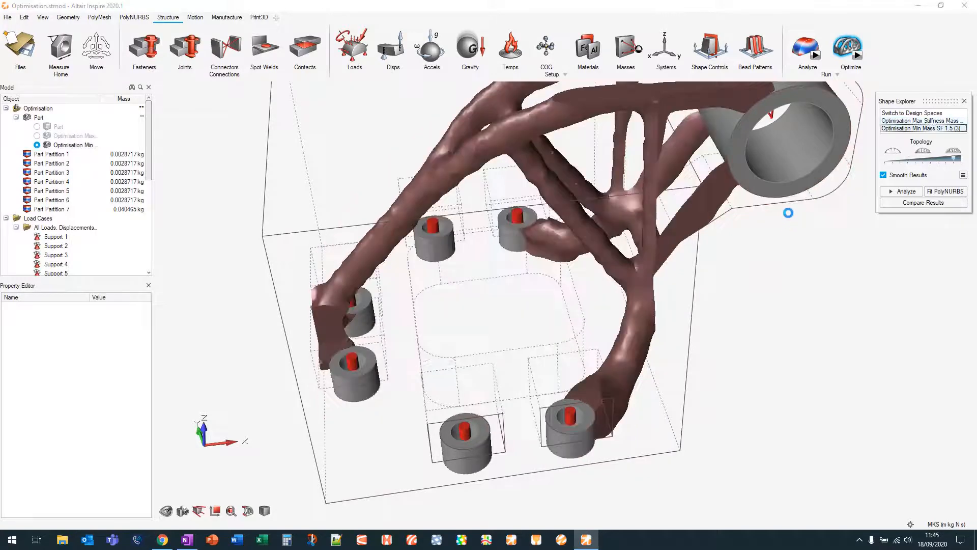
{"action": "right_click_drag", "start_coordinate": [790, 217], "coordinate": [746, 284]}
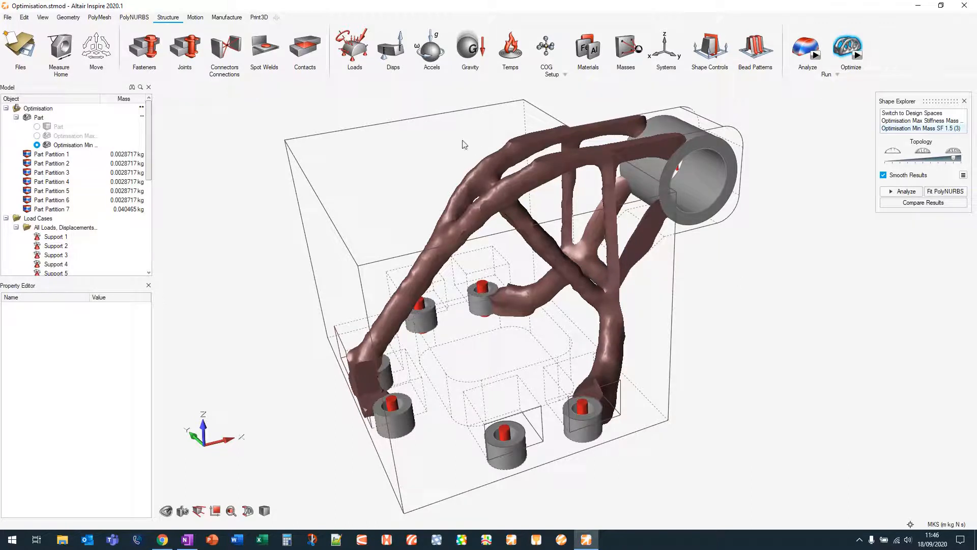
Compare the calculated masses of the original design space part and the Min Mass optimization result
{"action": "left_click", "coordinate": [132, 116]}
{"action": "left_click", "coordinate": [37, 126]}
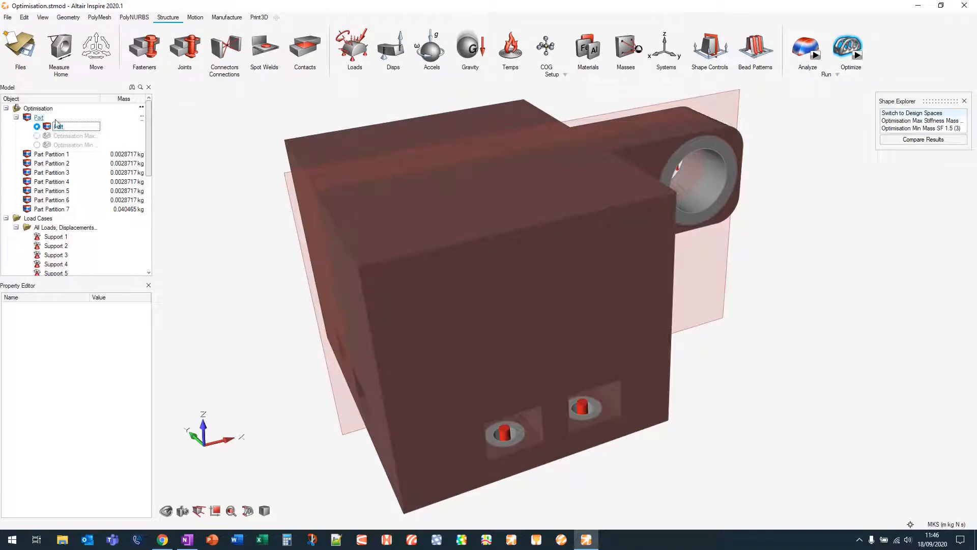
{"action": "left_click", "coordinate": [132, 117]}
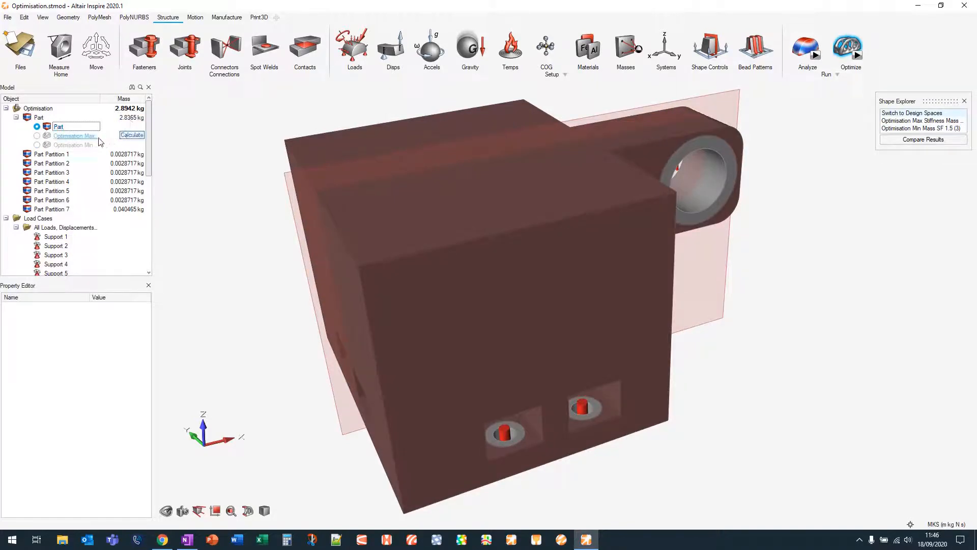
{"action": "left_click", "coordinate": [38, 147]}
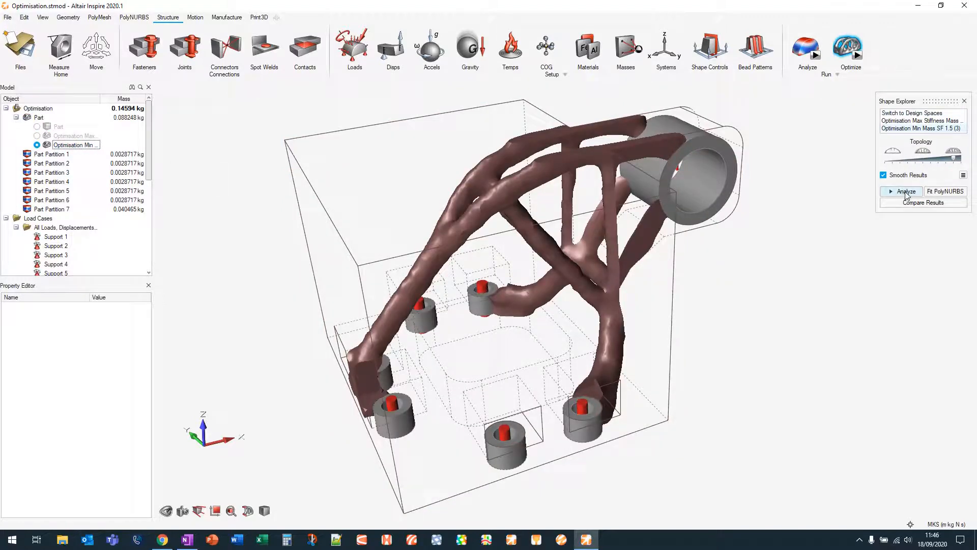
Run an analysis on the Min Mass SF 1.5 optimized shape and open its results
{"action": "left_click", "coordinate": [905, 192]}
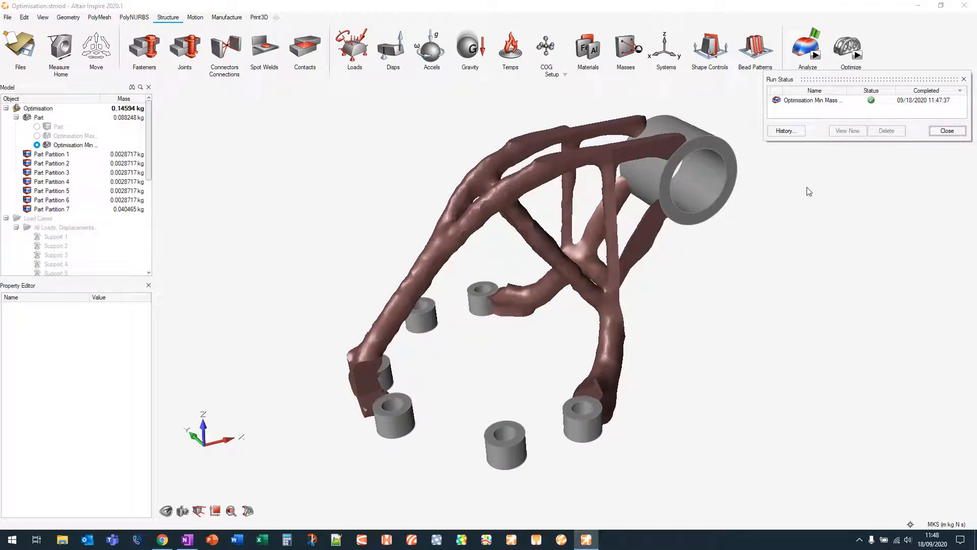
{"action": "left_click", "coordinate": [815, 35]}
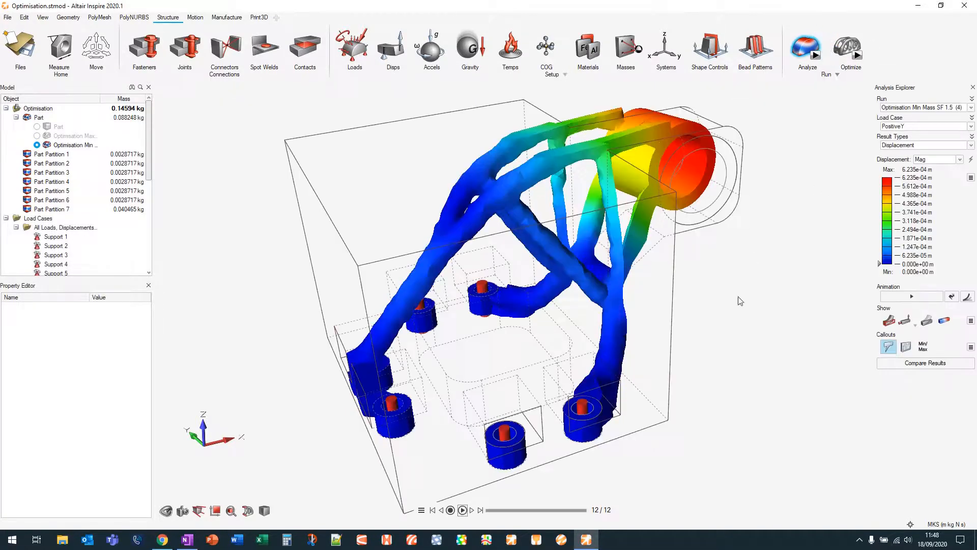
Orbit and zoom around the displacement results of the optimized shape
{"action": "middle_click_drag", "start_coordinate": [801, 330], "coordinate": [683, 345]}
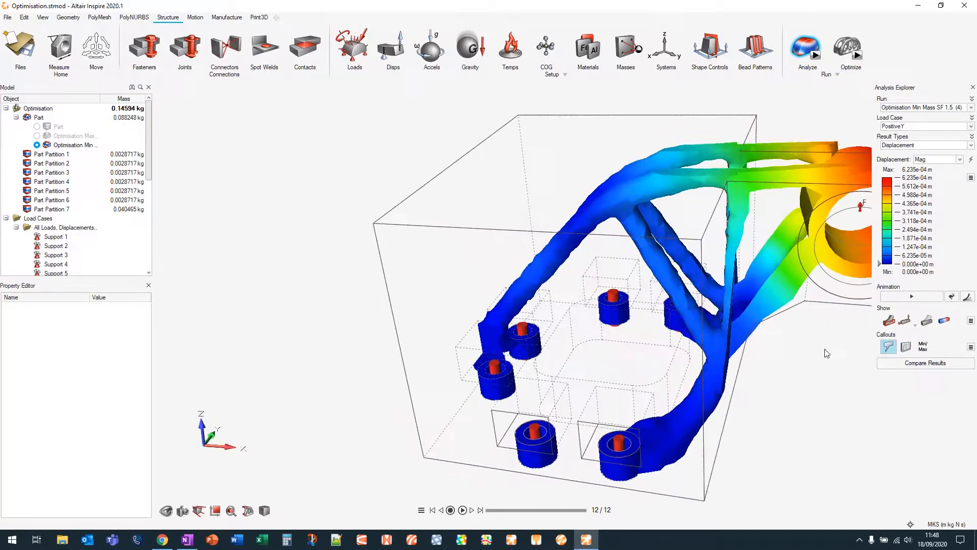
{"action": "right_click_drag", "start_coordinate": [827, 352], "coordinate": [753, 288]}
{"action": "scroll", "coordinate": [725, 321], "scroll_direction": "down", "scroll_amount": 2}
{"action": "scroll", "coordinate": [725, 320], "scroll_direction": "down", "scroll_amount": 1}
{"action": "middle_click_drag", "start_coordinate": [774, 355], "coordinate": [720, 375]}
{"action": "right_click_drag", "start_coordinate": [759, 312], "coordinate": [675, 285]}
Select the PositiveY load case and play the displacement animation
{"action": "left_click", "coordinate": [933, 127]}
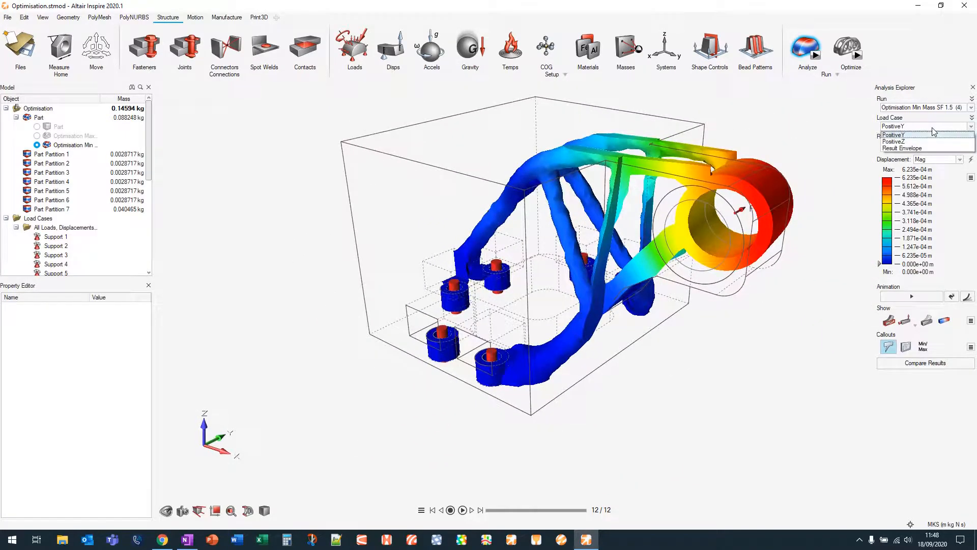
{"action": "left_click", "coordinate": [935, 133]}
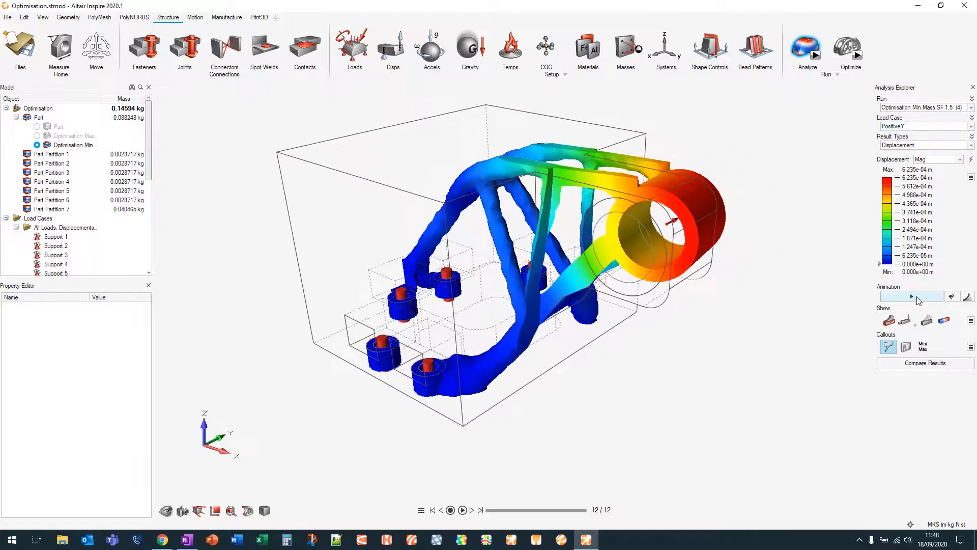
{"action": "left_click", "coordinate": [918, 298]}
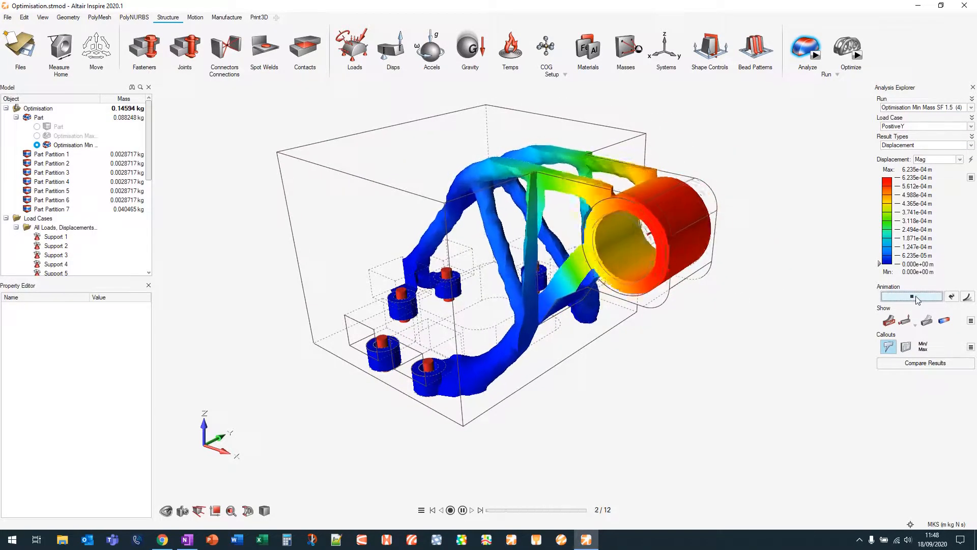
{"action": "left_click", "coordinate": [919, 299]}
Show Factor of Safety results and adjust the legend threshold to isolate low-safety regions
{"action": "left_click", "coordinate": [917, 145]}
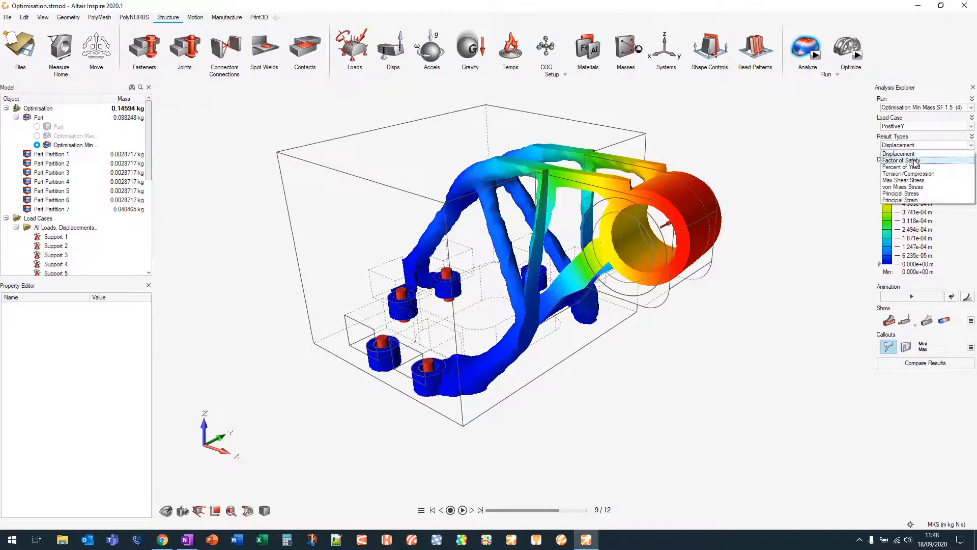
{"action": "left_click", "coordinate": [916, 162]}
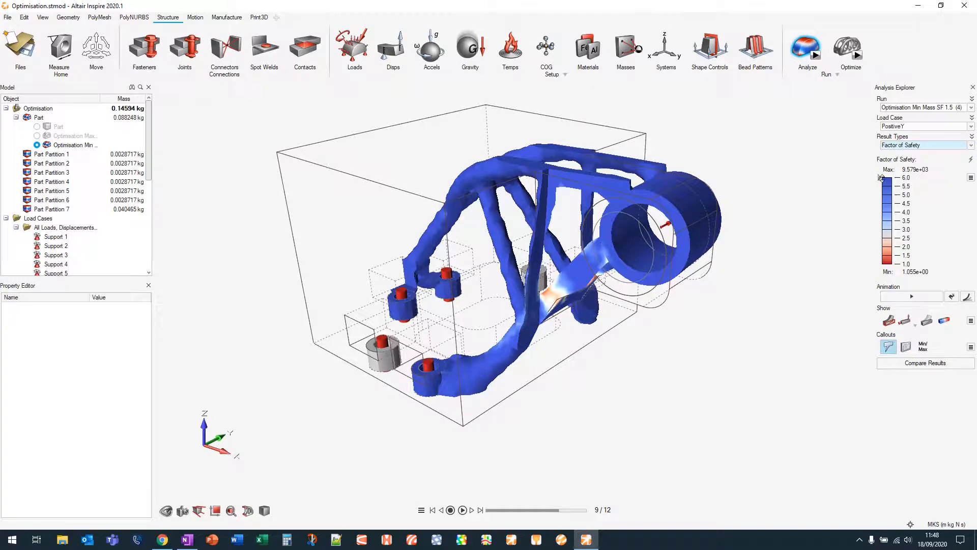
{"action": "left_click_drag", "start_coordinate": [879, 177], "coordinate": [878, 202]}
{"action": "middle_click_drag", "start_coordinate": [606, 282], "coordinate": [641, 290]}
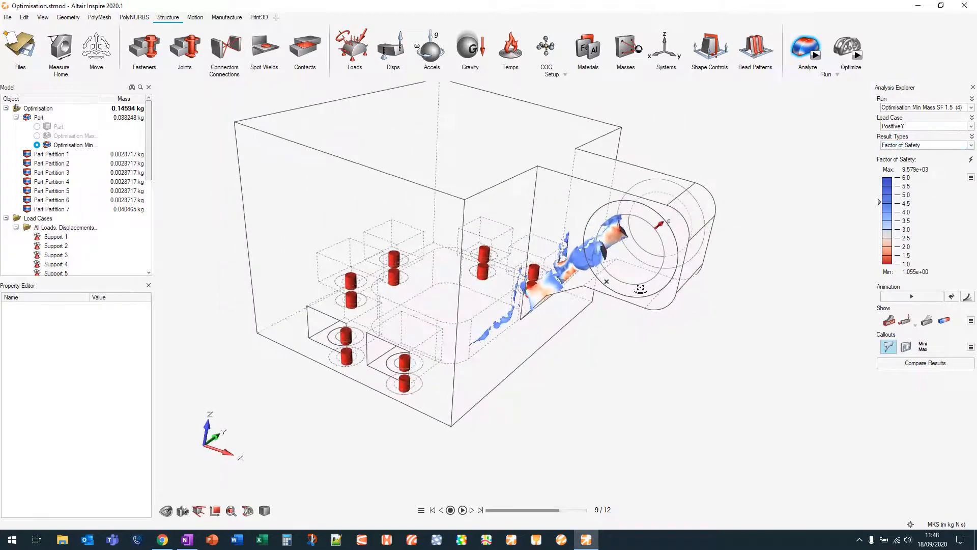
{"action": "left_click_drag", "start_coordinate": [879, 199], "coordinate": [878, 177]}
Switch the displayed result type to von Mises Stress for the optimized shape
{"action": "left_click", "coordinate": [912, 145]}
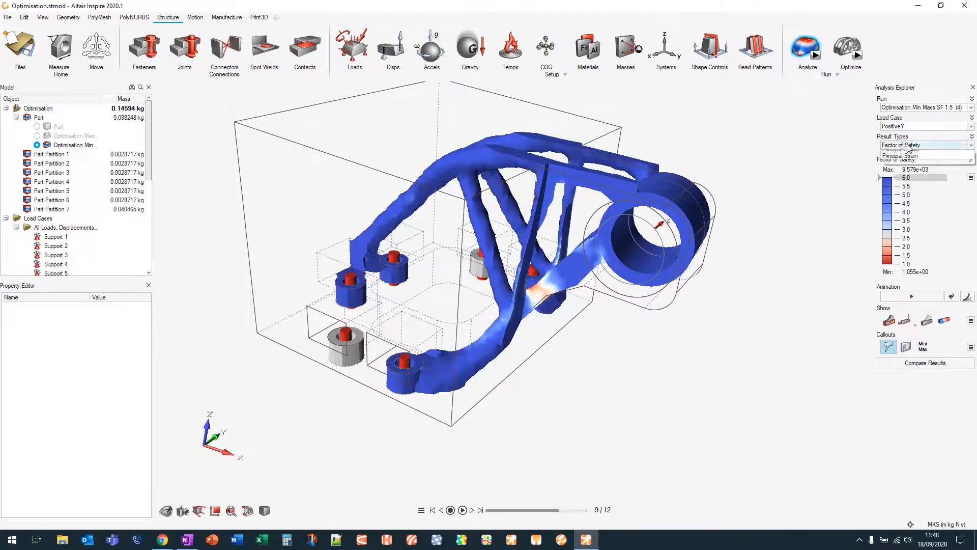
{"action": "left_click", "coordinate": [909, 187]}
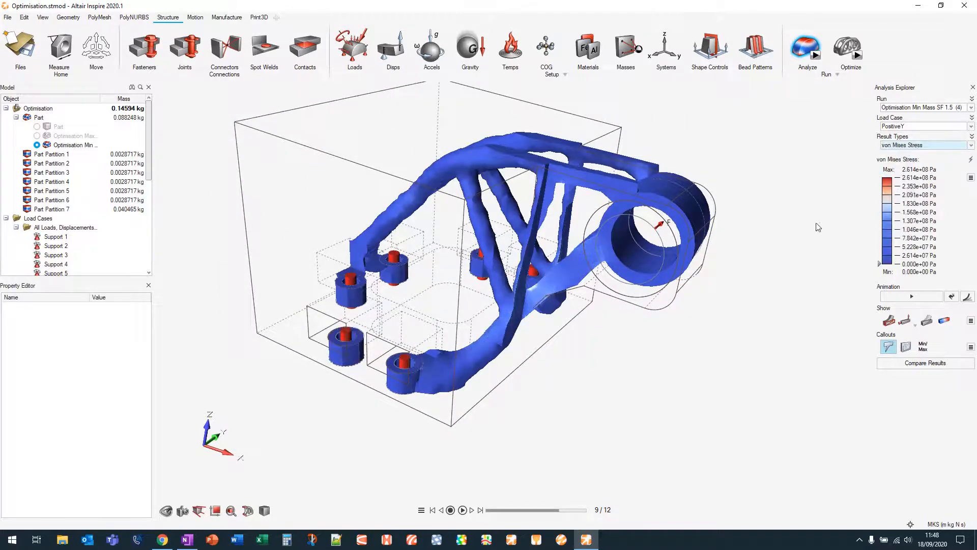
{"action": "right_click_drag", "start_coordinate": [766, 269], "coordinate": [782, 216]}
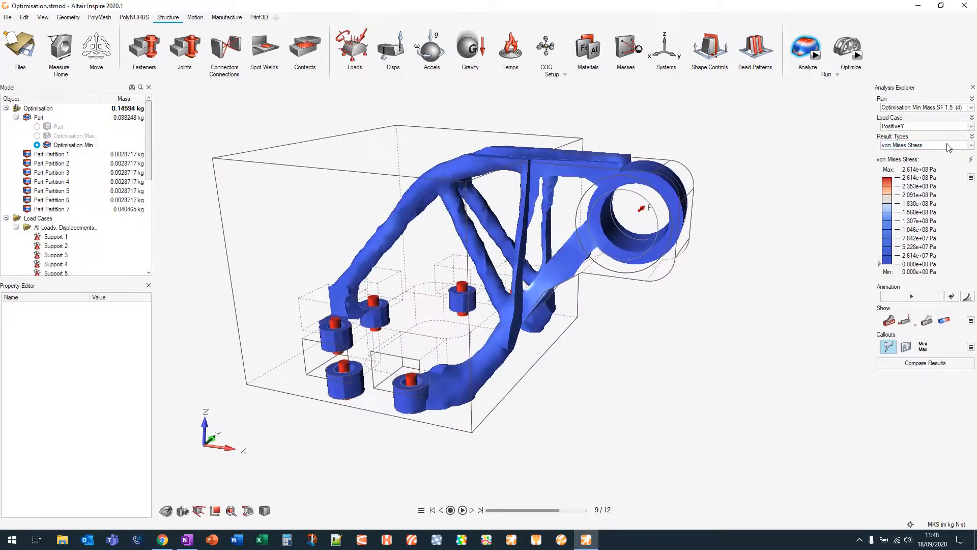
Switch the result type to Displacement and turn on the min/max callouts
{"action": "left_click", "coordinate": [911, 145]}
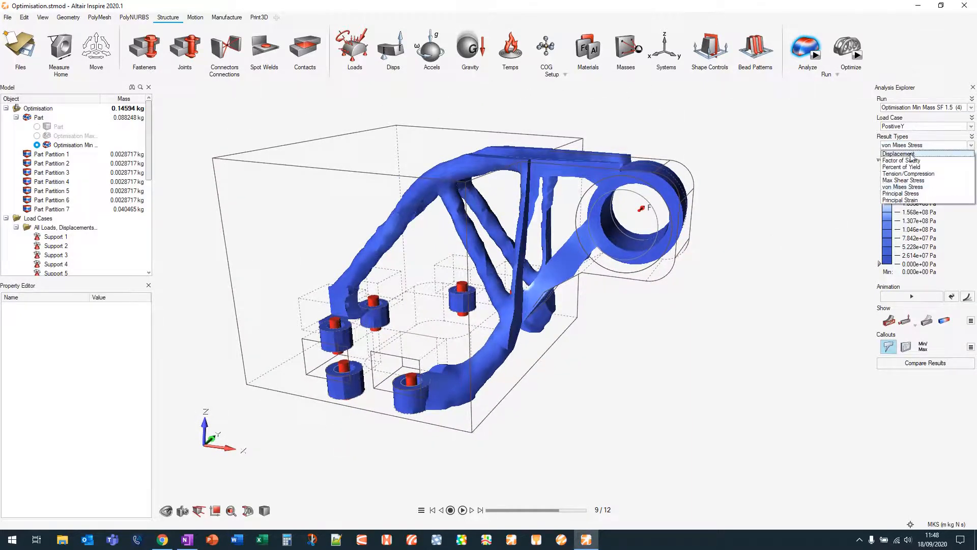
{"action": "left_click", "coordinate": [907, 154]}
{"action": "right_click_drag", "start_coordinate": [768, 268], "coordinate": [733, 293]}
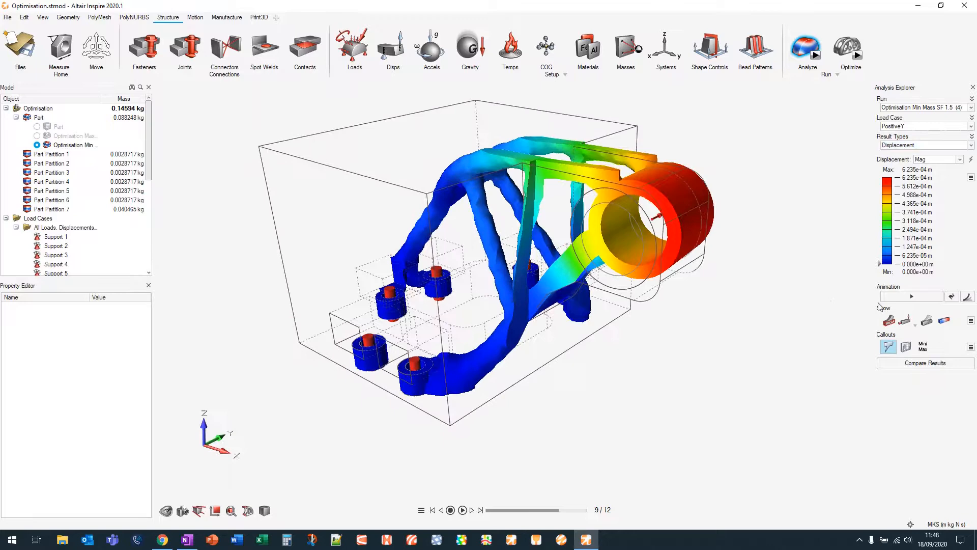
{"action": "left_click", "coordinate": [923, 346]}
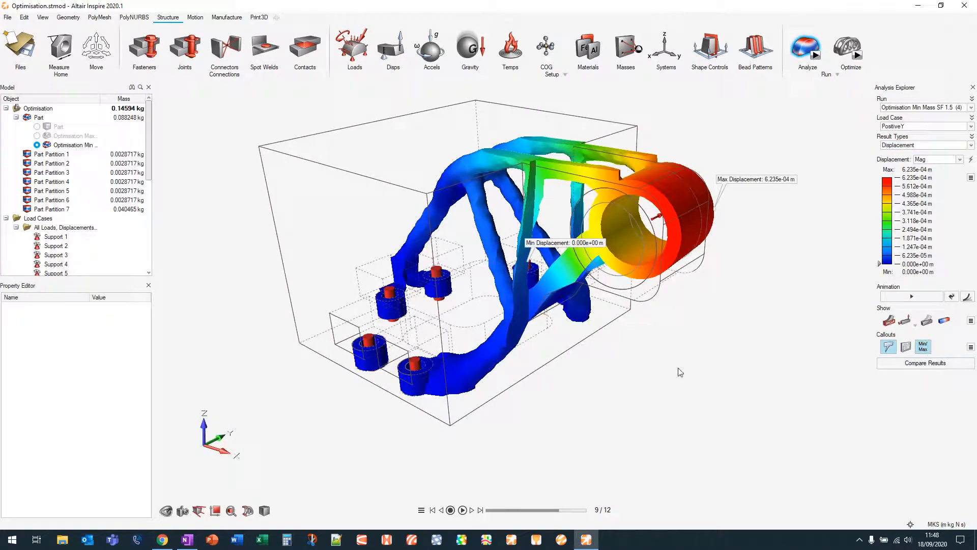
Open the Compare Results table for all analysis runs
{"action": "right_click_drag", "start_coordinate": [735, 307], "coordinate": [706, 332]}
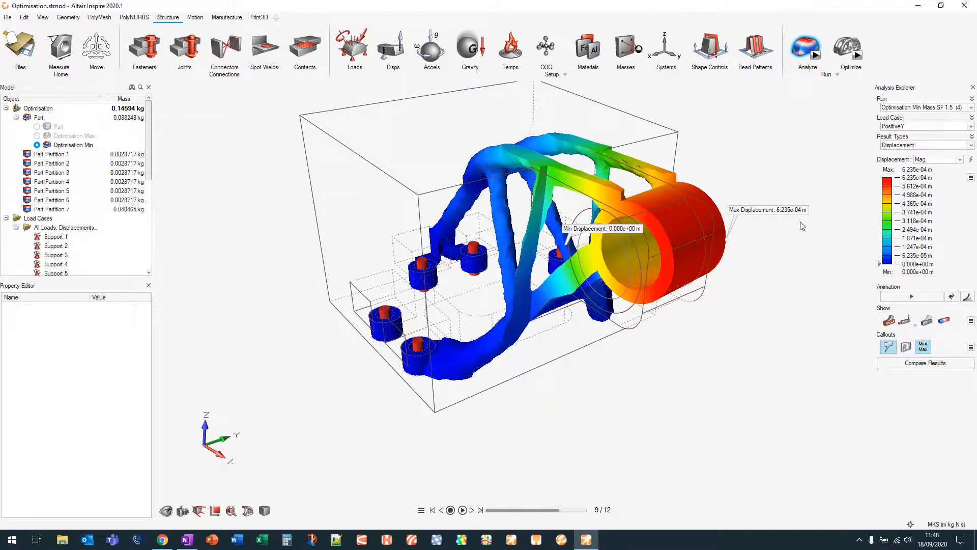
{"action": "right_click_drag", "start_coordinate": [758, 295], "coordinate": [666, 320]}
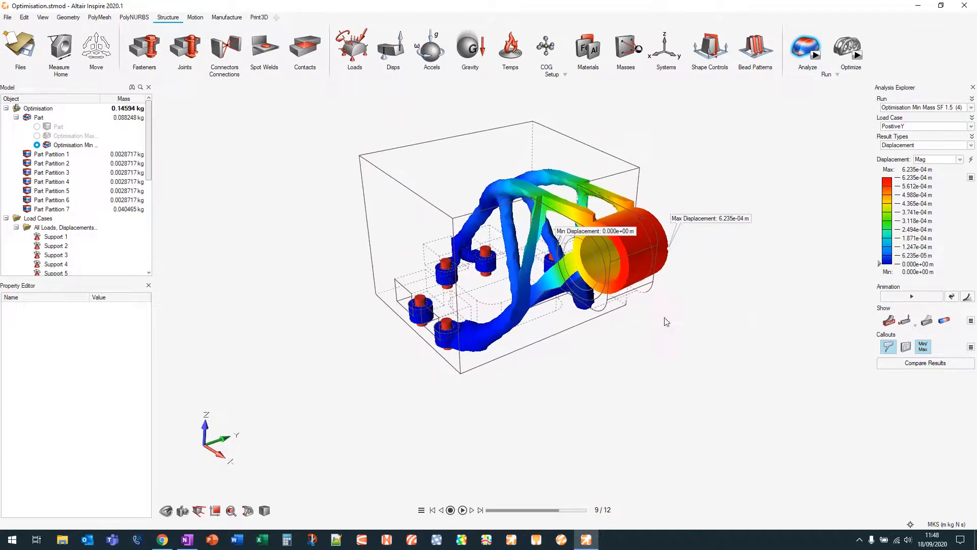
{"action": "left_click", "coordinate": [927, 369]}
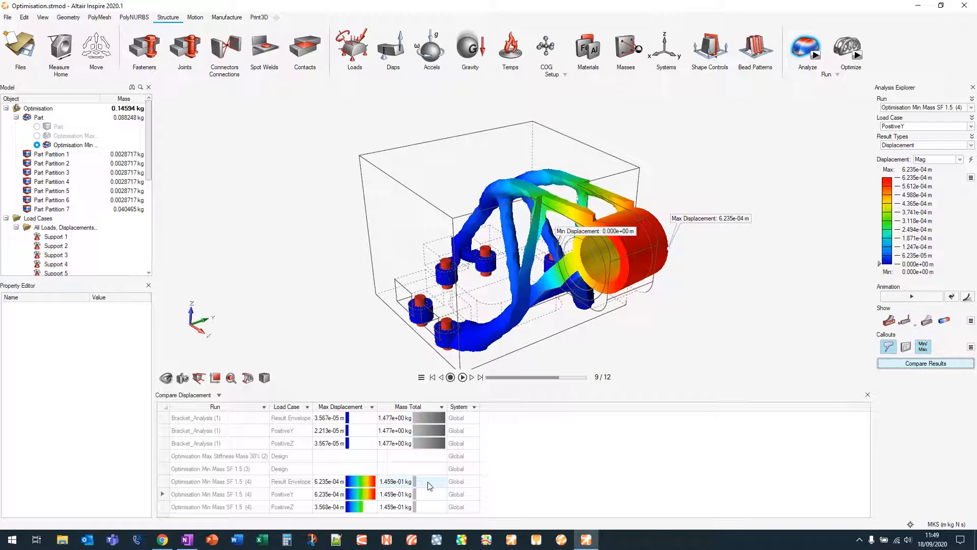
Add a Min Factor of Safety column to the displacement comparison table
{"action": "right_click", "coordinate": [549, 411]}
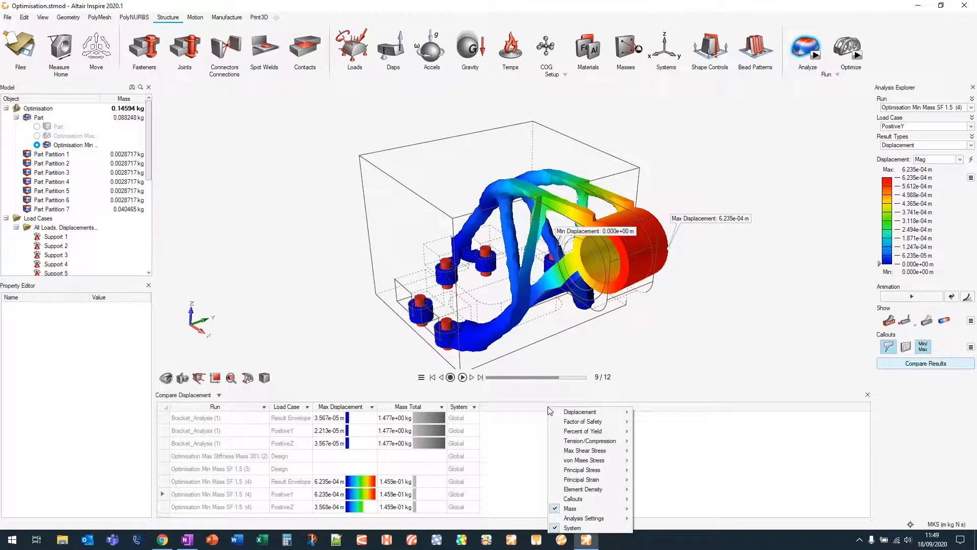
{"action": "mouse_move", "coordinate": [575, 414]}
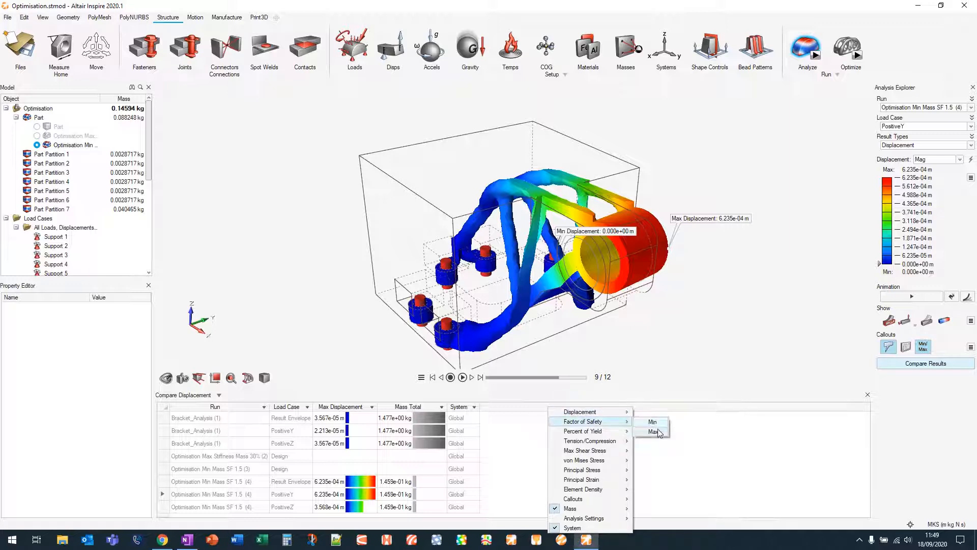
{"action": "left_click", "coordinate": [654, 423]}
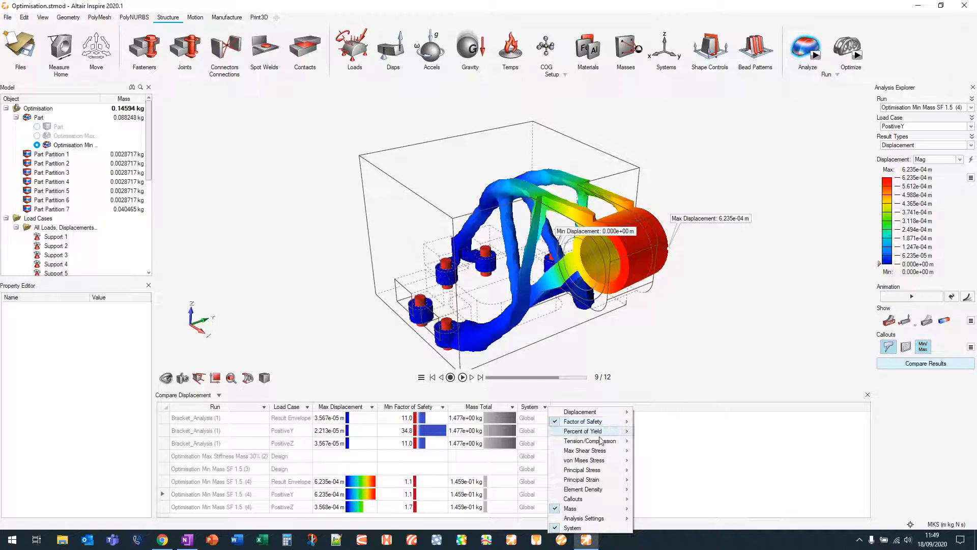
{"action": "left_click", "coordinate": [718, 469]}
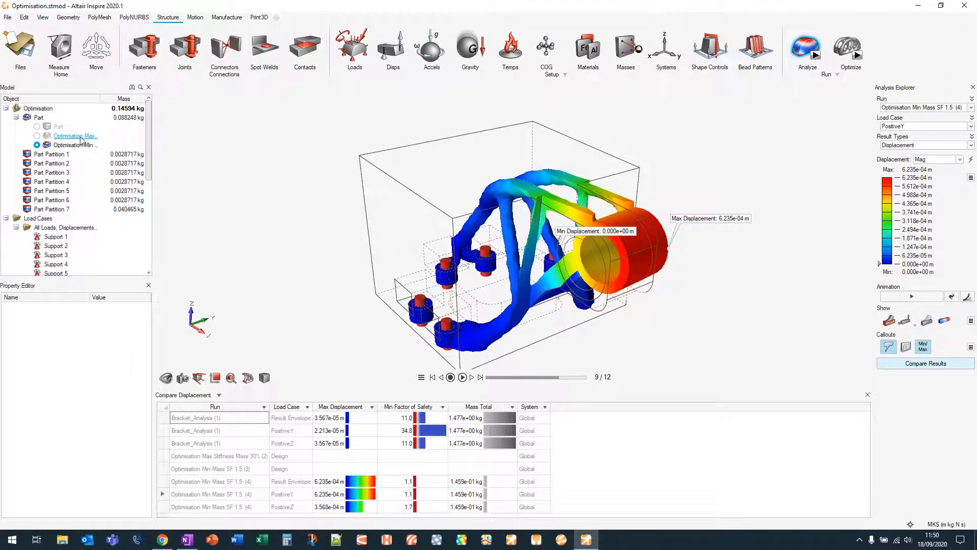
Close the comparison table and leave the analysis results view
{"action": "mouse_move", "coordinate": [505, 326]}
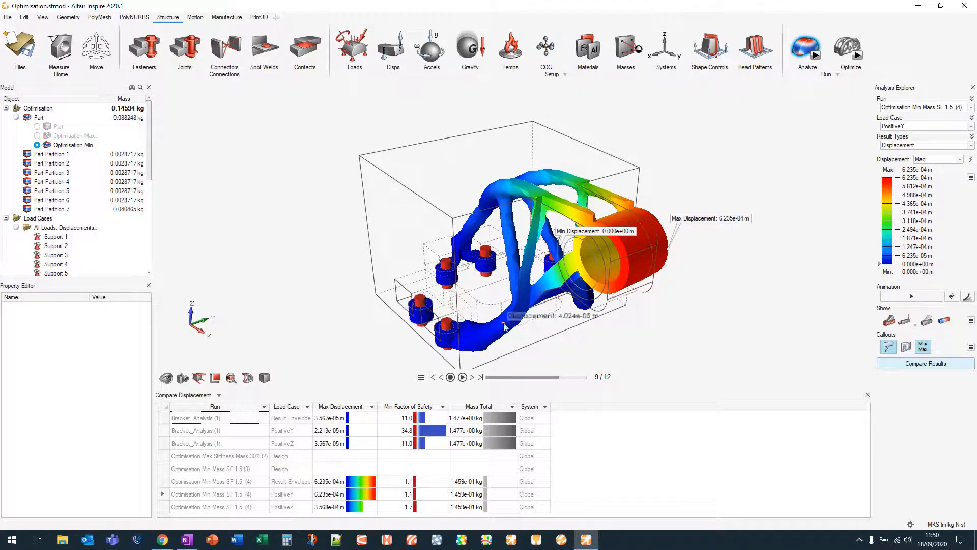
{"action": "right_click", "coordinate": [820, 153]}
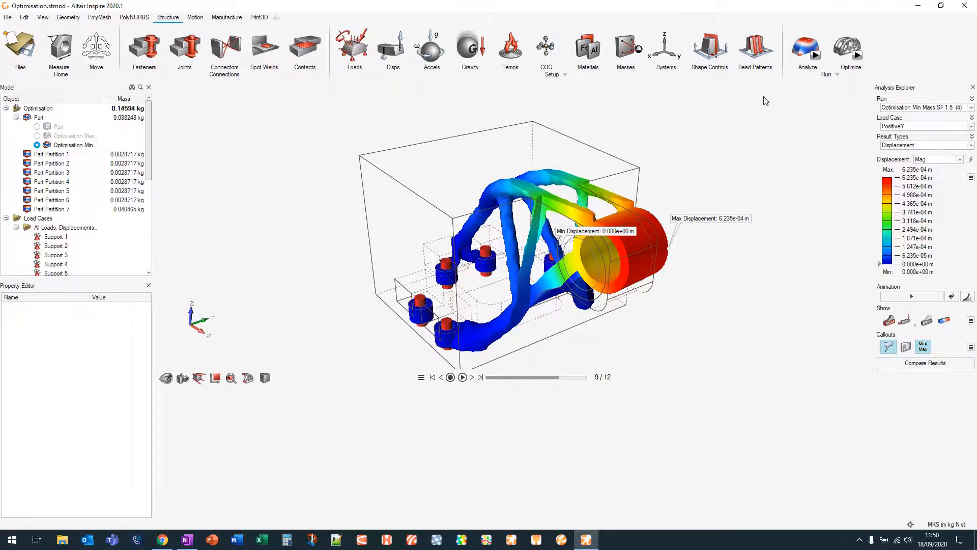
{"action": "left_click", "coordinate": [804, 45]}
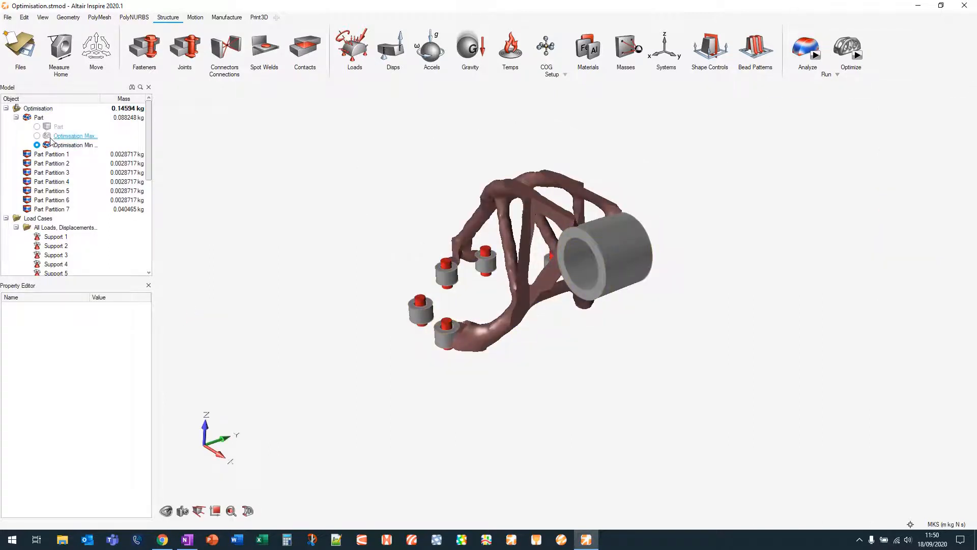
Display the Optimisation Max Stiffness shape of the part and orbit around it
{"action": "left_click", "coordinate": [38, 137]}
{"action": "left_click", "coordinate": [37, 136]}
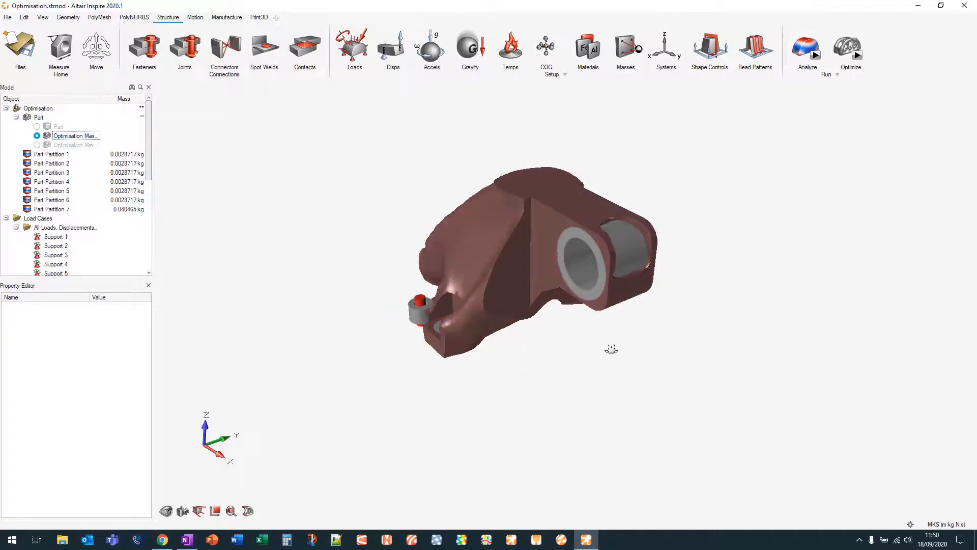
{"action": "right_click_drag", "start_coordinate": [609, 345], "coordinate": [715, 214]}
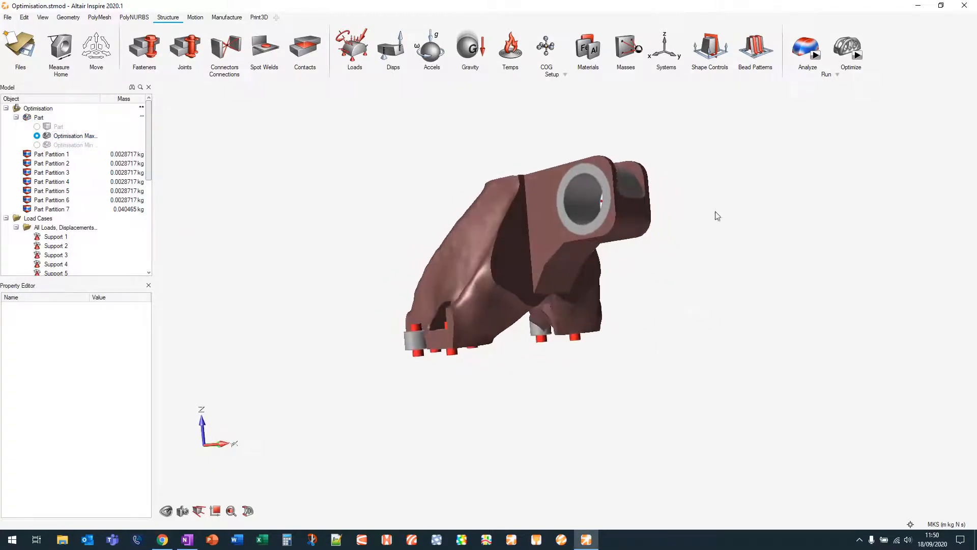
Open the Shape Explorer and switch the displayed shape back to Optimisation Min Mass SF 1.5
{"action": "left_click", "coordinate": [852, 45]}
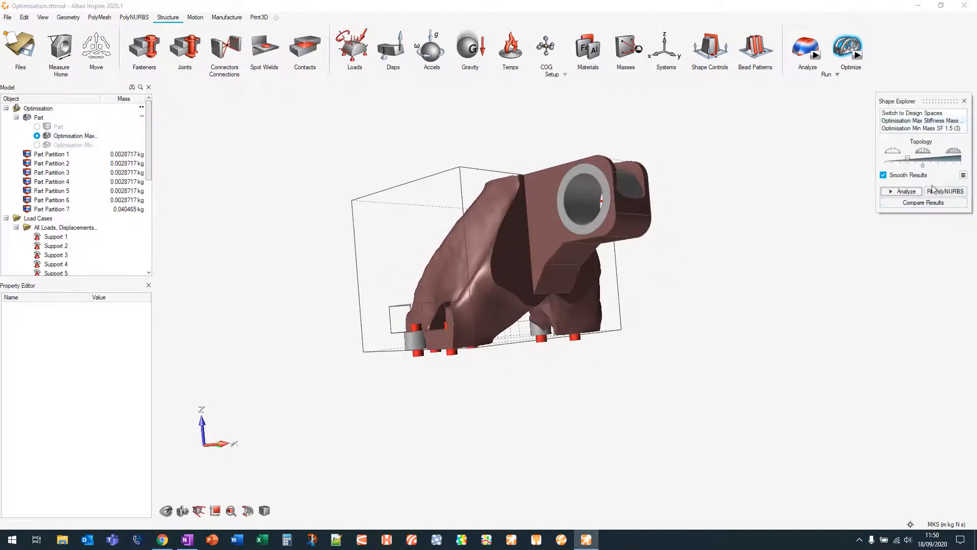
{"action": "left_click_drag", "start_coordinate": [909, 159], "coordinate": [921, 164]}
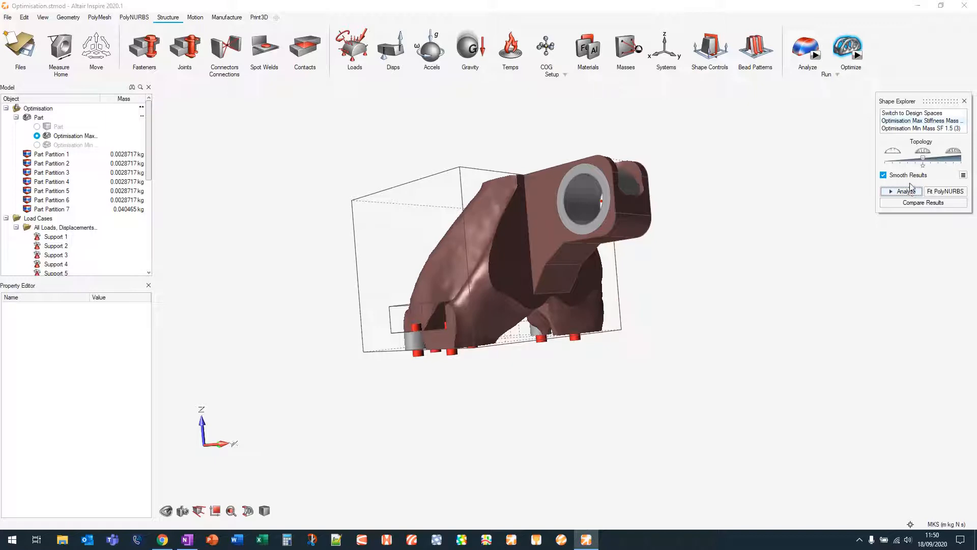
{"action": "left_click", "coordinate": [39, 147]}
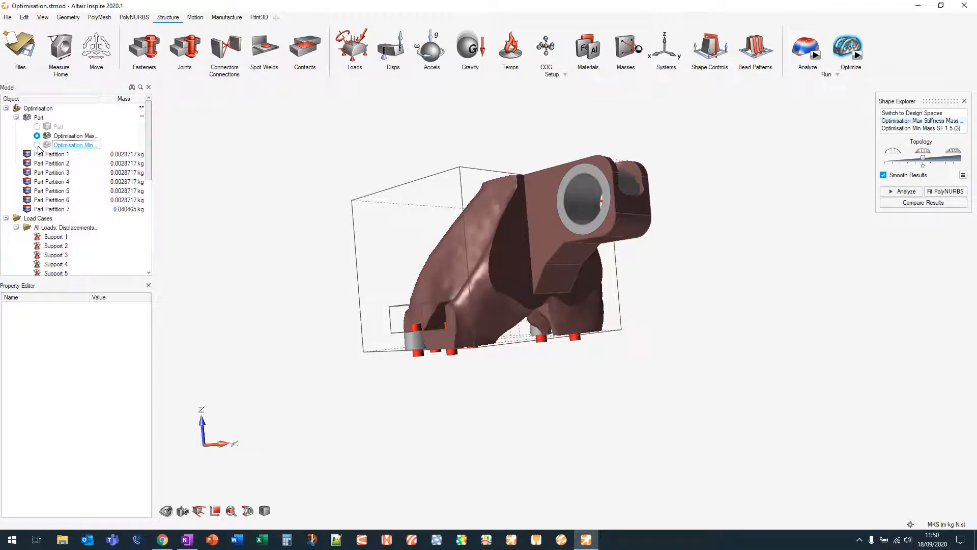
{"action": "left_click", "coordinate": [37, 147]}
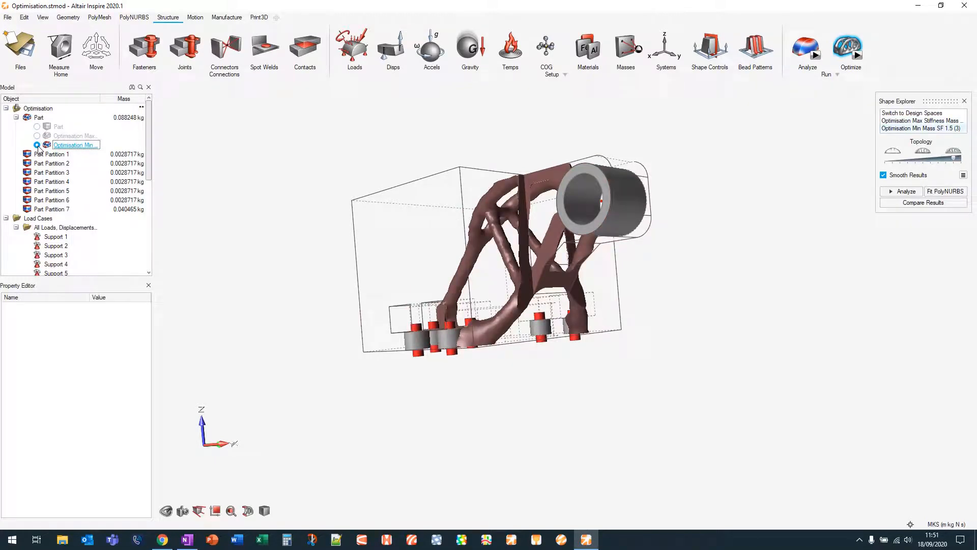
Orbit and pan around the Min Mass SF 1.5 optimized shape to inspect it
{"action": "right_click_drag", "start_coordinate": [489, 277], "coordinate": [624, 285]}
{"action": "middle_click_drag", "start_coordinate": [625, 285], "coordinate": [636, 276]}
{"action": "middle_click_drag", "start_coordinate": [476, 383], "coordinate": [514, 411]}
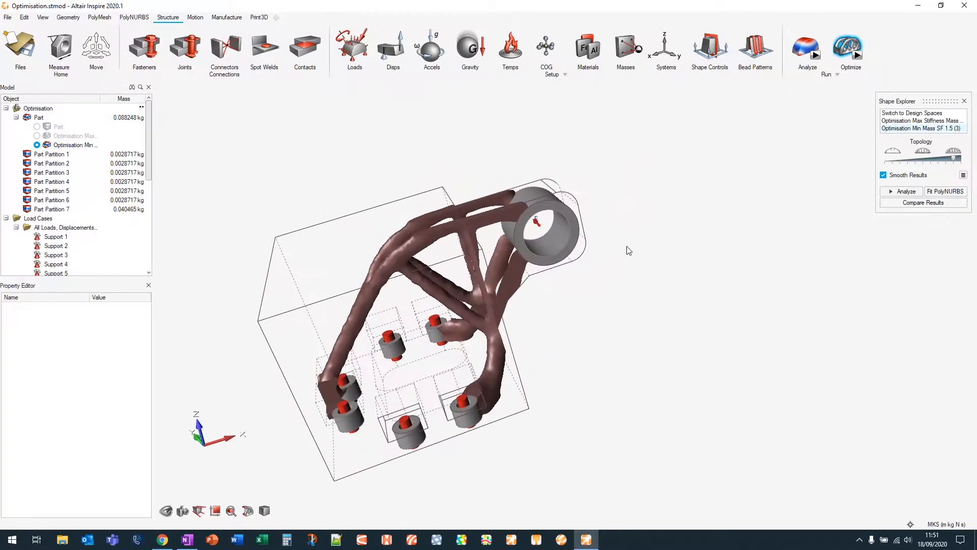
{"action": "middle_click_drag", "start_coordinate": [627, 247], "coordinate": [680, 252]}
{"action": "middle_click_drag", "start_coordinate": [621, 338], "coordinate": [764, 290]}
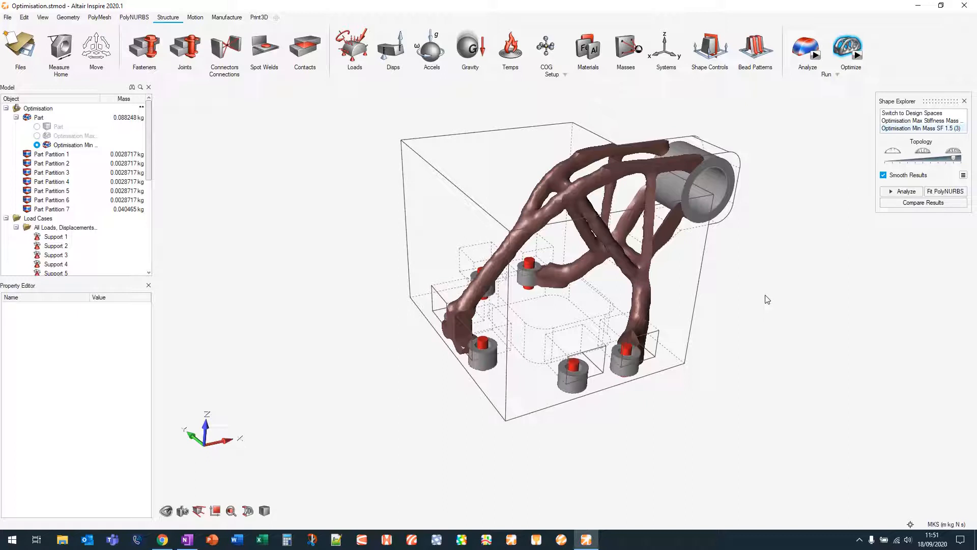
{"action": "middle_click_drag", "start_coordinate": [792, 258], "coordinate": [741, 294]}
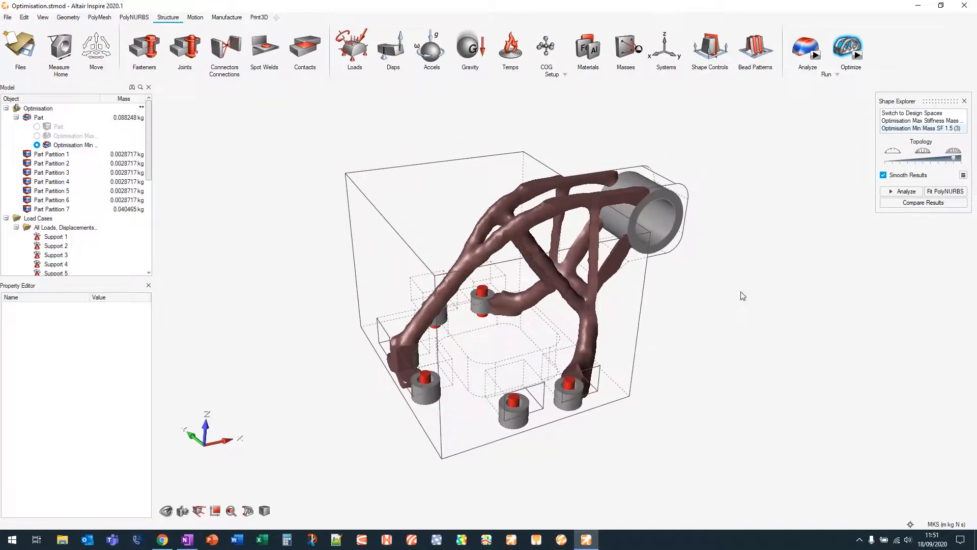
{"action": "middle_click_drag", "start_coordinate": [747, 174], "coordinate": [758, 176]}
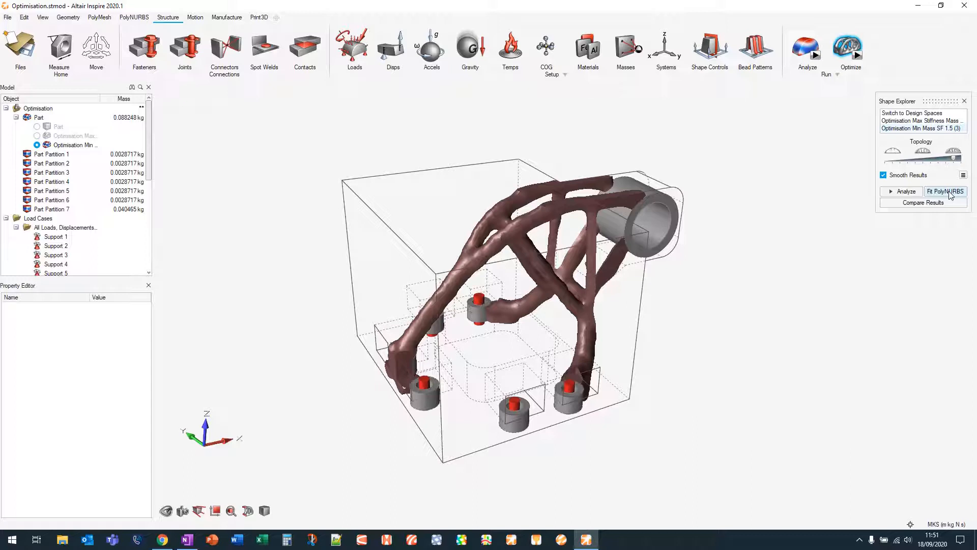
Fit PolyNURBS to the Min Mass SF 1.5 shape and hide the original part
{"action": "left_click", "coordinate": [947, 192]}
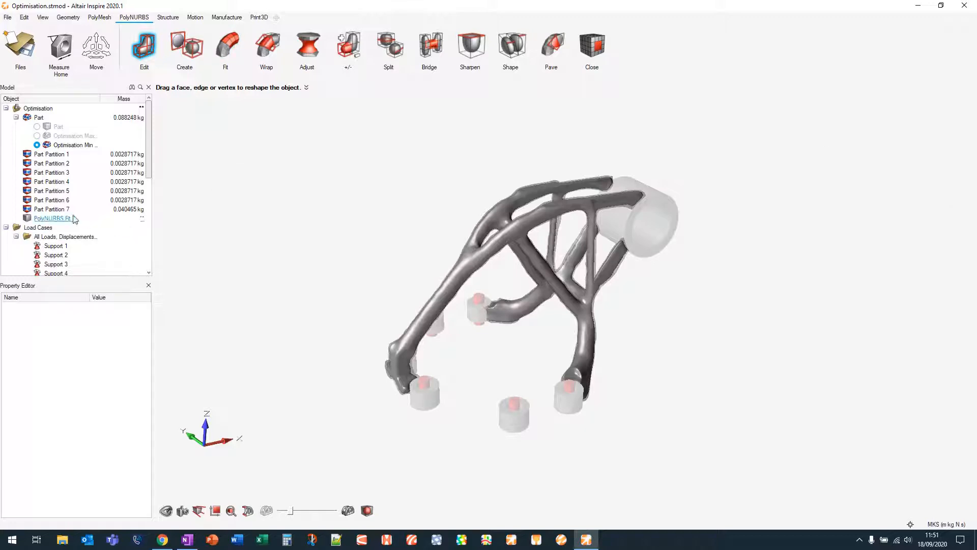
{"action": "right_click", "coordinate": [747, 287]}
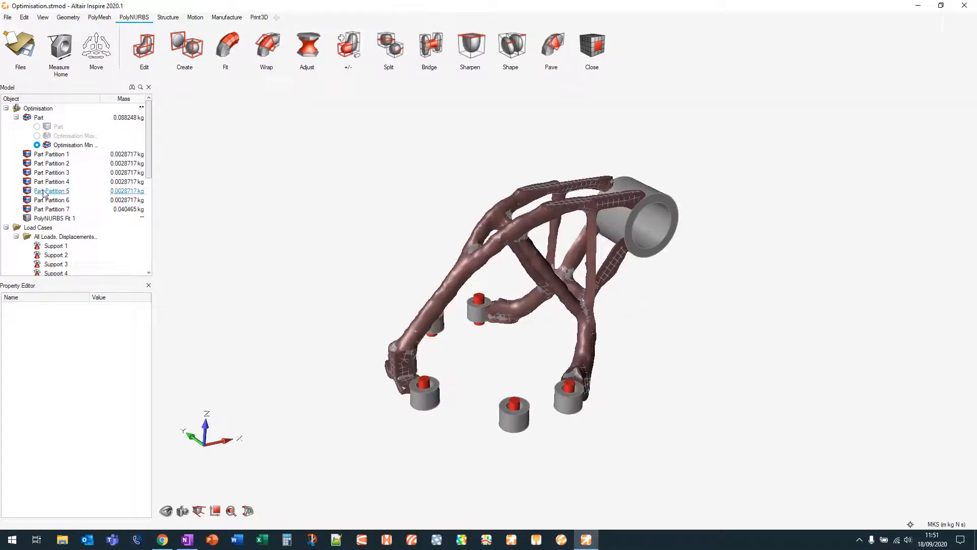
{"action": "left_click", "coordinate": [28, 118]}
{"action": "right_click_drag", "start_coordinate": [463, 383], "coordinate": [516, 371]}
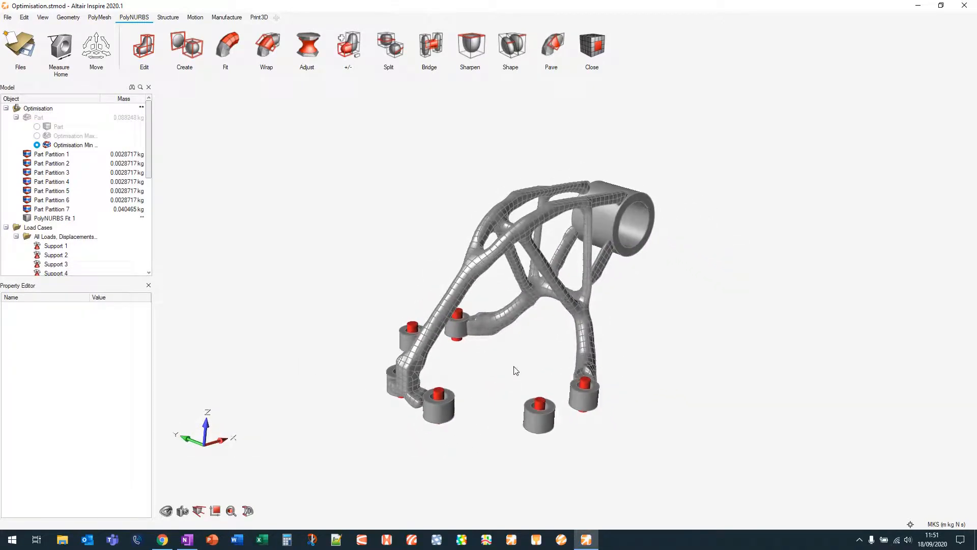
Zoom and orbit around the fitted PolyNURBS bracket to examine its surfaces
{"action": "scroll", "coordinate": [408, 408], "scroll_direction": "up", "scroll_amount": 8}
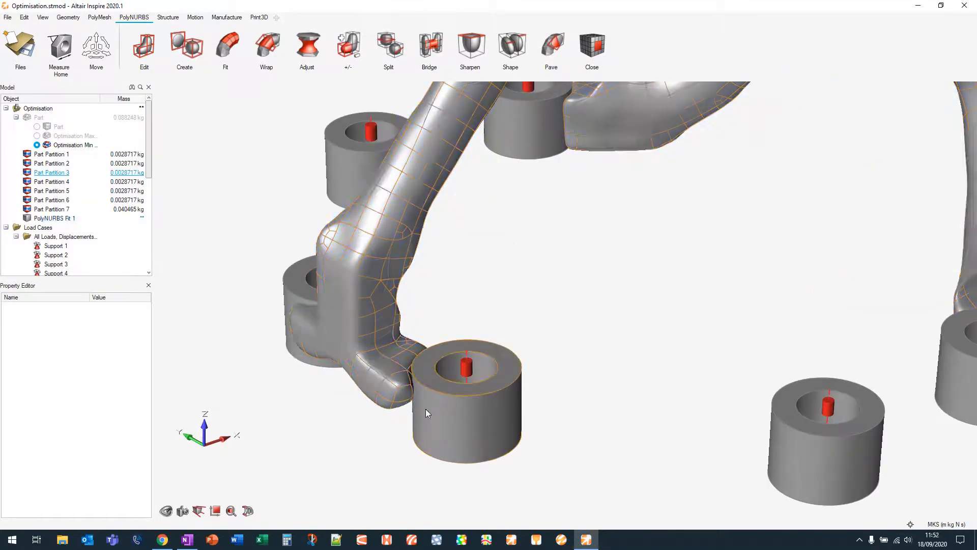
{"action": "right_click_drag", "start_coordinate": [426, 408], "coordinate": [547, 366]}
{"action": "middle_click_drag", "start_coordinate": [547, 367], "coordinate": [464, 401]}
{"action": "scroll", "coordinate": [426, 350], "scroll_direction": "down", "scroll_amount": 8}
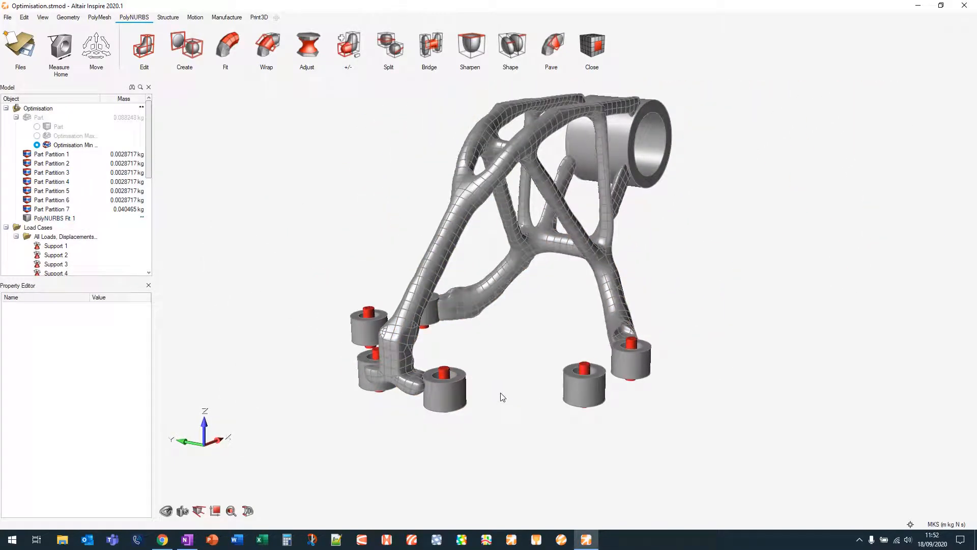
{"action": "middle_click_drag", "start_coordinate": [659, 292], "coordinate": [490, 326]}
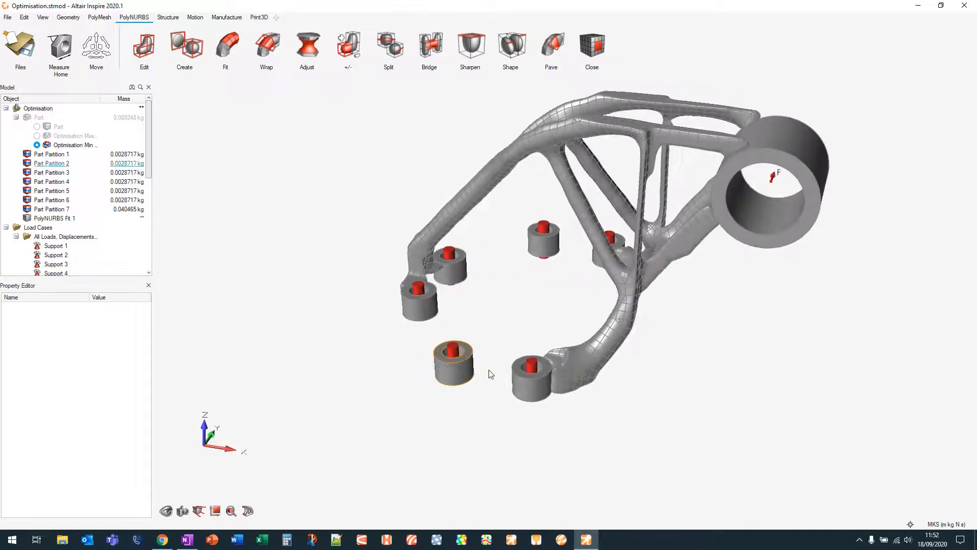
{"action": "scroll", "coordinate": [514, 376], "scroll_direction": "up", "scroll_amount": 3}
{"action": "scroll", "coordinate": [553, 390], "scroll_direction": "down", "scroll_amount": 5}
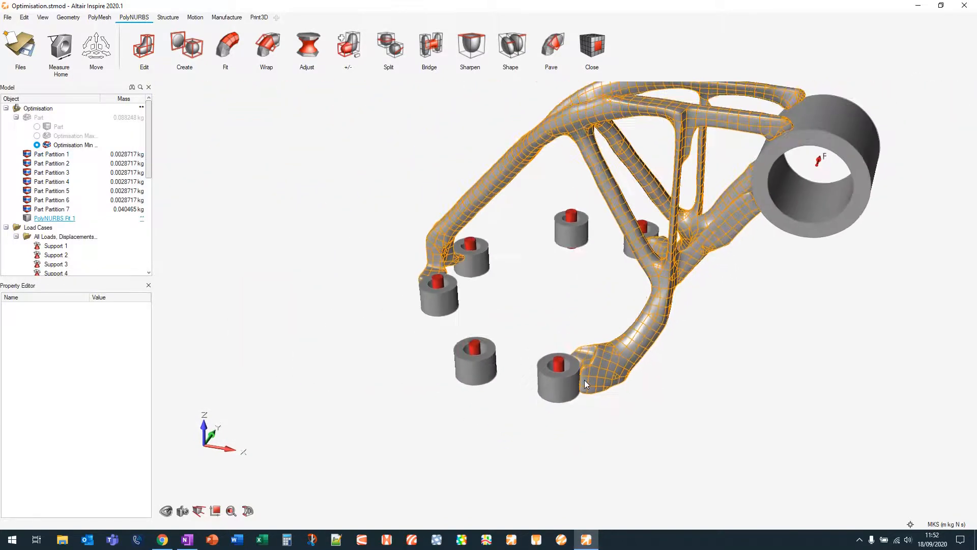
{"action": "scroll", "coordinate": [680, 407], "scroll_direction": "down", "scroll_amount": 3}
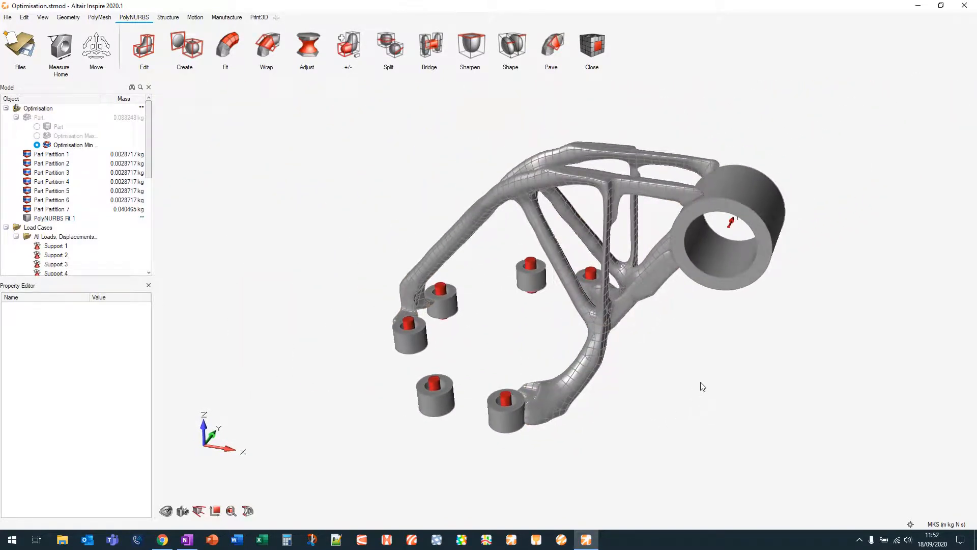
{"action": "middle_click_drag", "start_coordinate": [701, 386], "coordinate": [688, 379]}
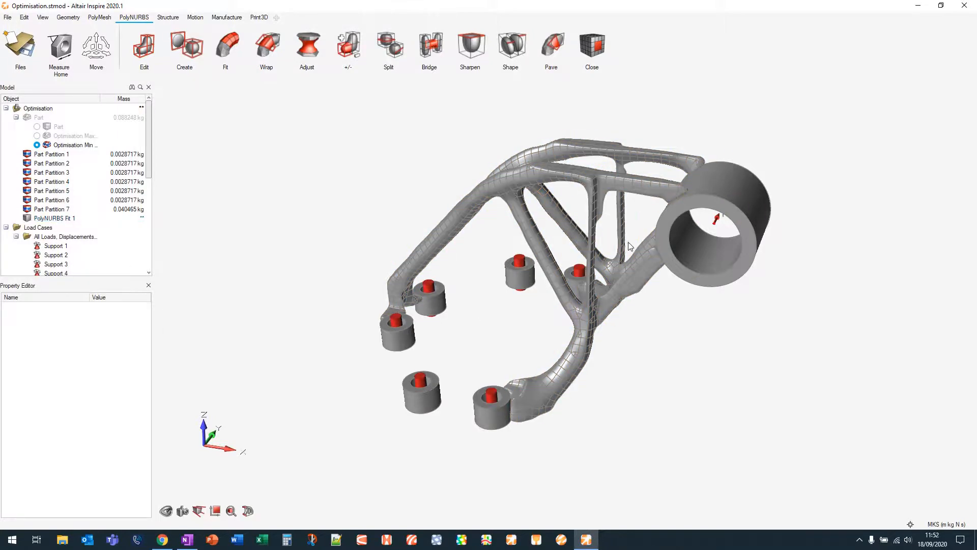
{"action": "right_click_drag", "start_coordinate": [709, 375], "coordinate": [803, 359]}
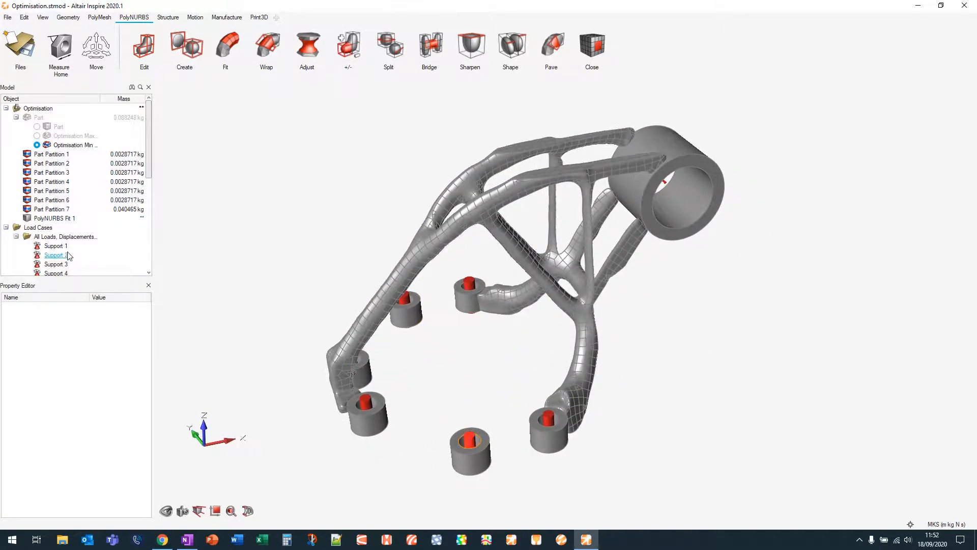
Hide the PolyNURBS fit and show the optimized Min Mass part again
{"action": "left_click", "coordinate": [29, 219]}
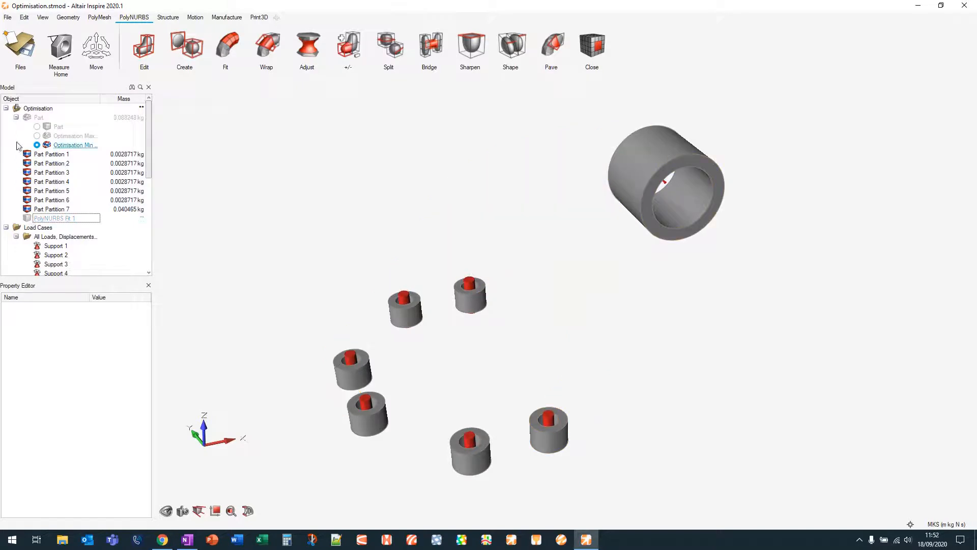
{"action": "left_click", "coordinate": [27, 118]}
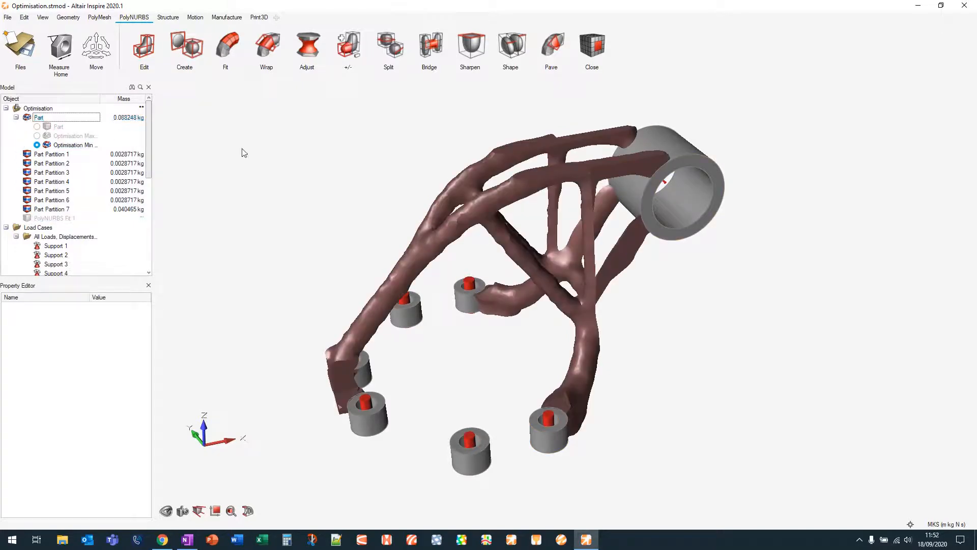
{"action": "scroll", "coordinate": [735, 301], "scroll_direction": "down", "scroll_amount": 3}
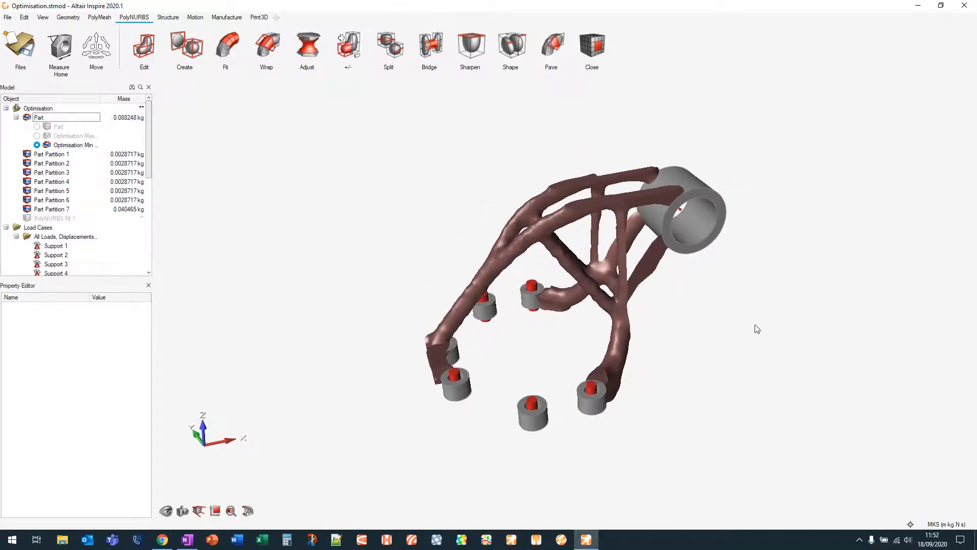
{"action": "middle_click_drag", "start_coordinate": [755, 328], "coordinate": [716, 319]}
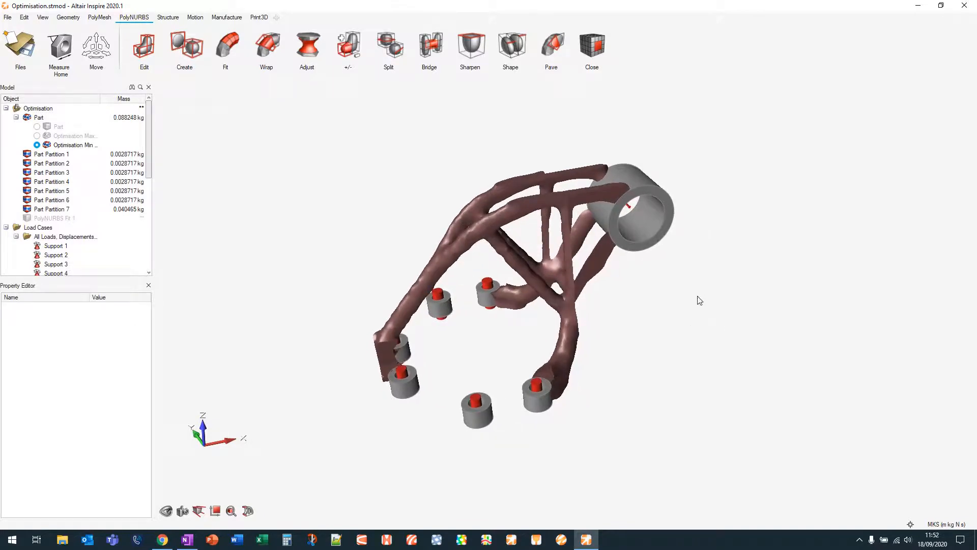
Start the Wrap tool and wrap a PolyNURBS block around the strut beside the lower supports
{"action": "left_click", "coordinate": [271, 46]}
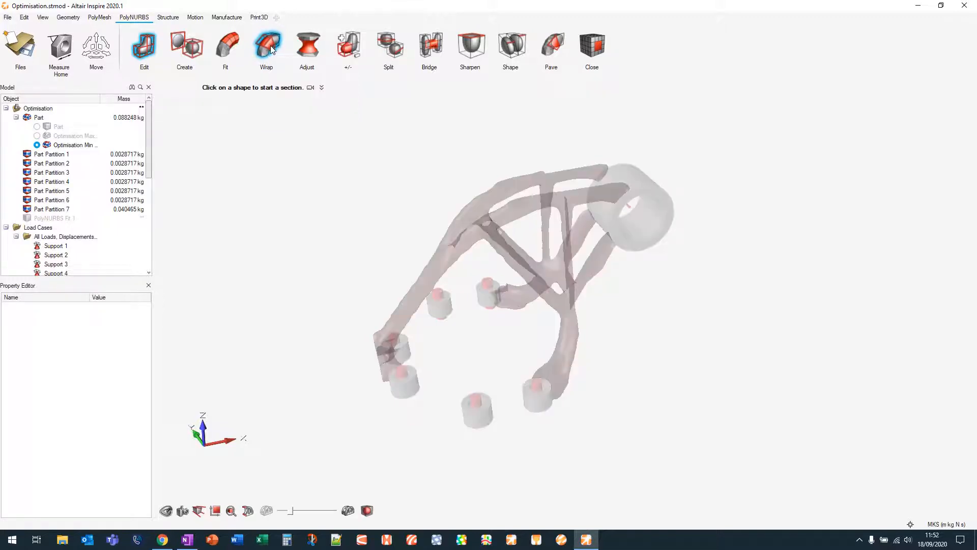
{"action": "right_click_drag", "start_coordinate": [465, 343], "coordinate": [585, 326]}
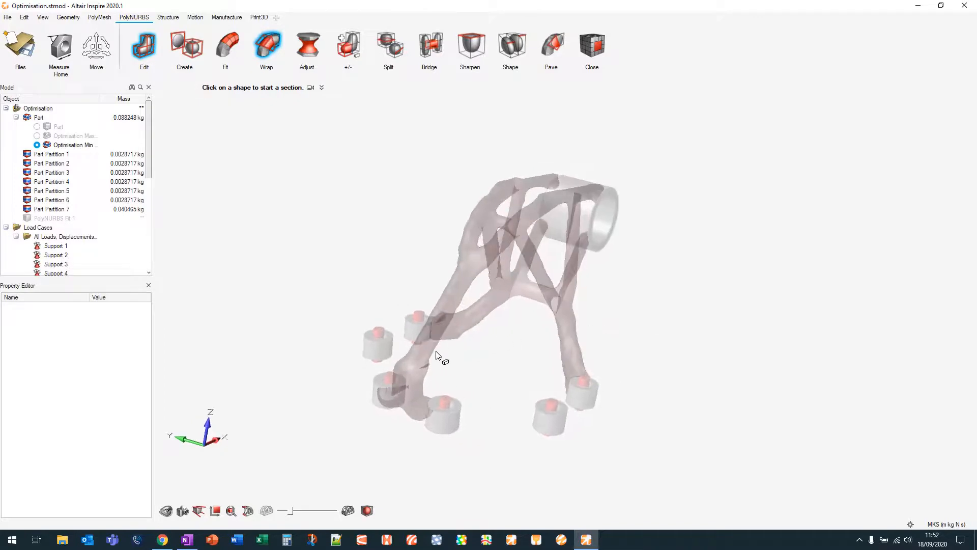
{"action": "middle_click_drag", "start_coordinate": [446, 318], "coordinate": [456, 289]}
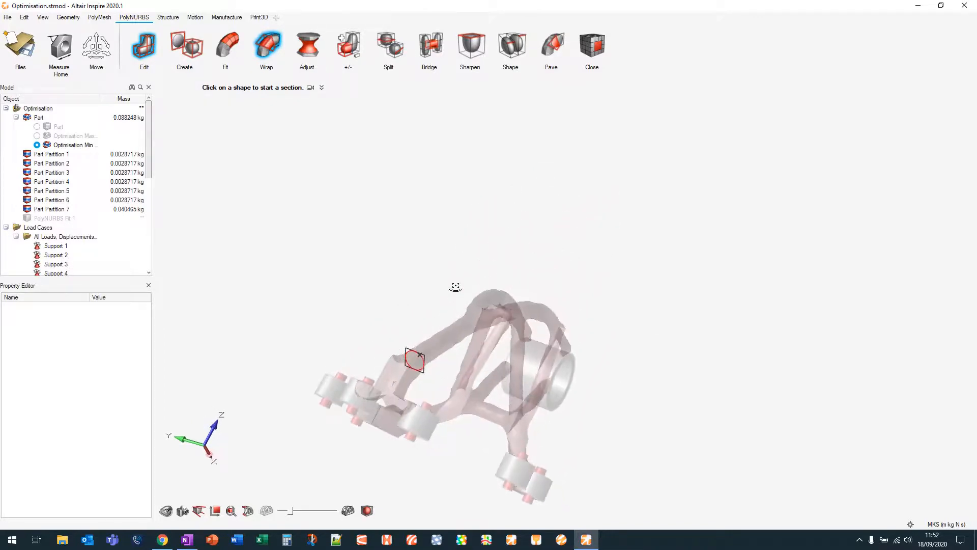
{"action": "scroll", "coordinate": [424, 360], "scroll_direction": "up", "scroll_amount": 5}
{"action": "scroll", "coordinate": [424, 360], "scroll_direction": "up", "scroll_amount": 8}
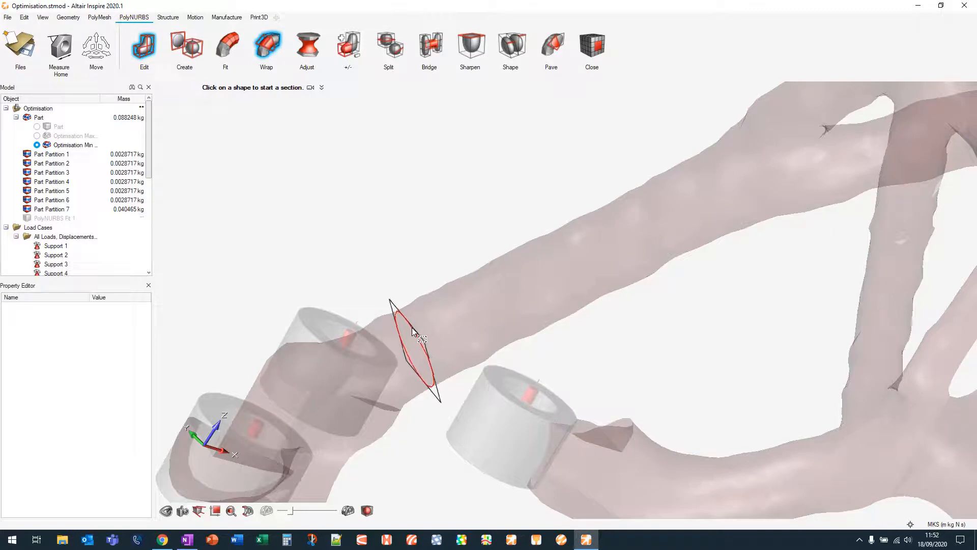
{"action": "left_click", "coordinate": [414, 325]}
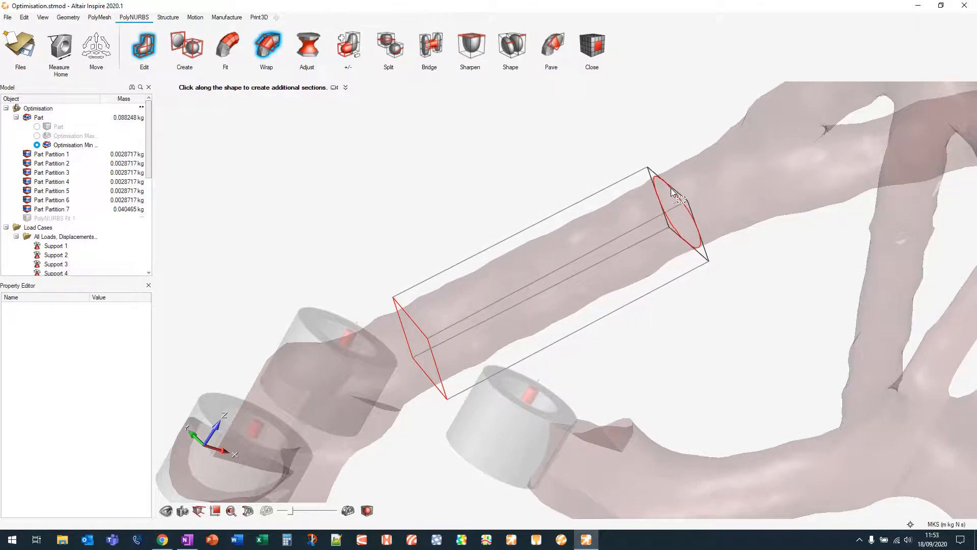
{"action": "middle_click_drag", "start_coordinate": [673, 204], "coordinate": [683, 289]}
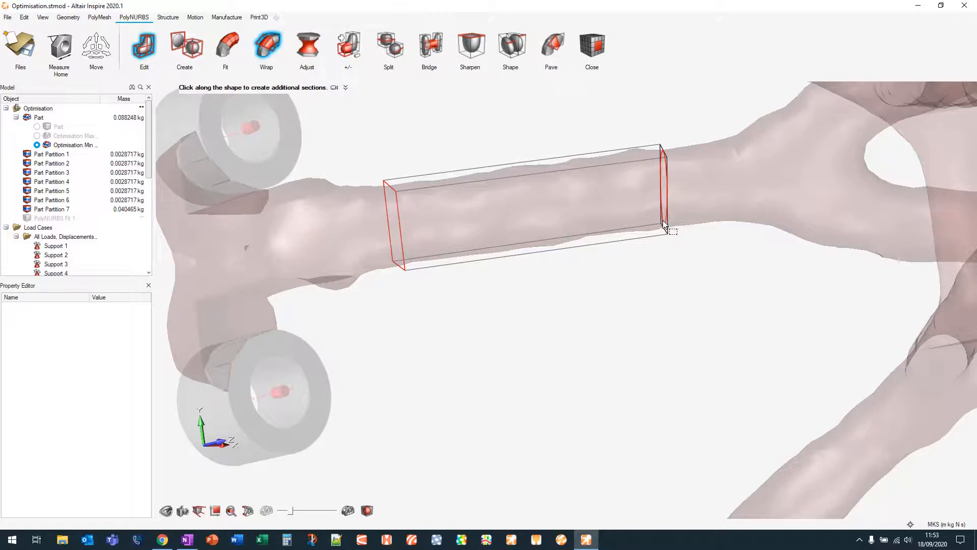
{"action": "left_click", "coordinate": [711, 168]}
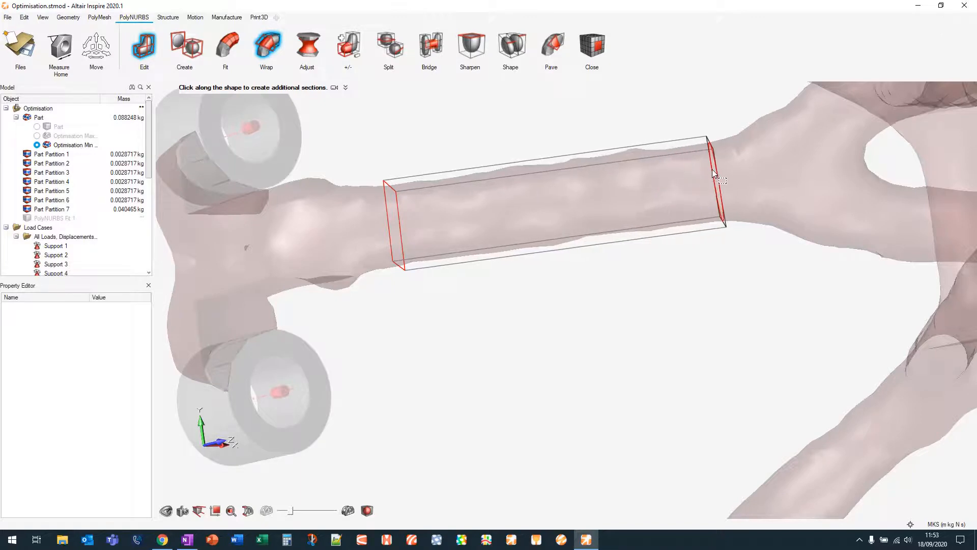
{"action": "right_click_drag", "start_coordinate": [691, 200], "coordinate": [552, 220]}
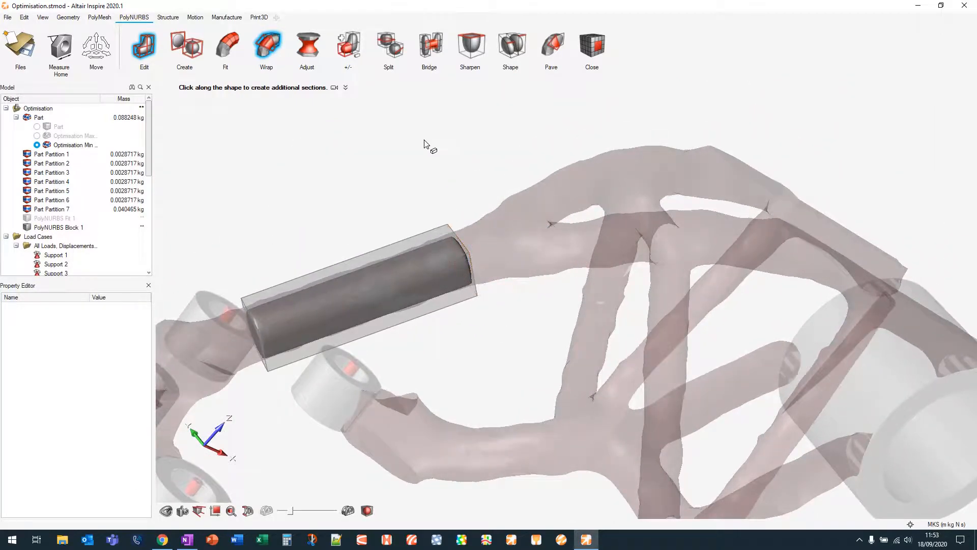
Wrap a second PolyNURBS block along the diagonal strut
{"action": "right_click_drag", "start_coordinate": [427, 197], "coordinate": [515, 276]}
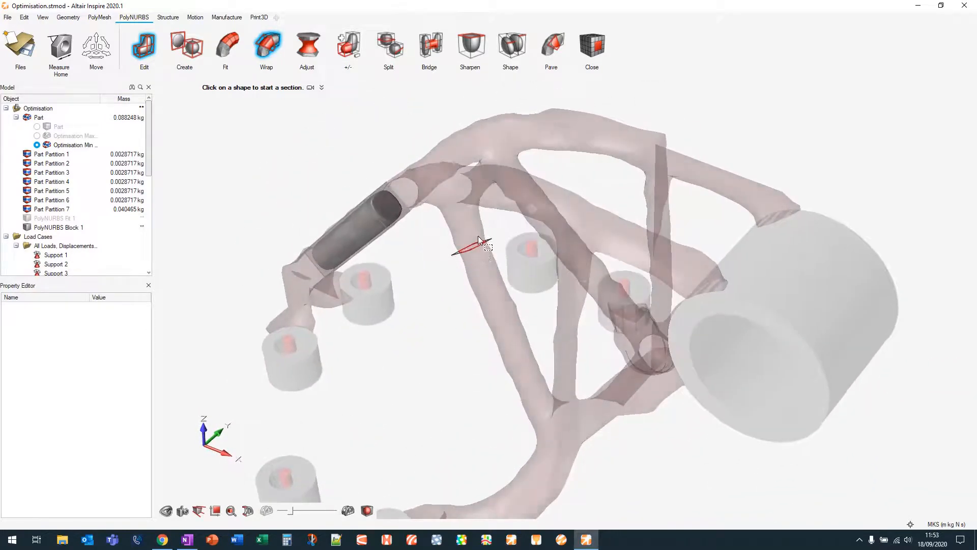
{"action": "left_click", "coordinate": [472, 222]}
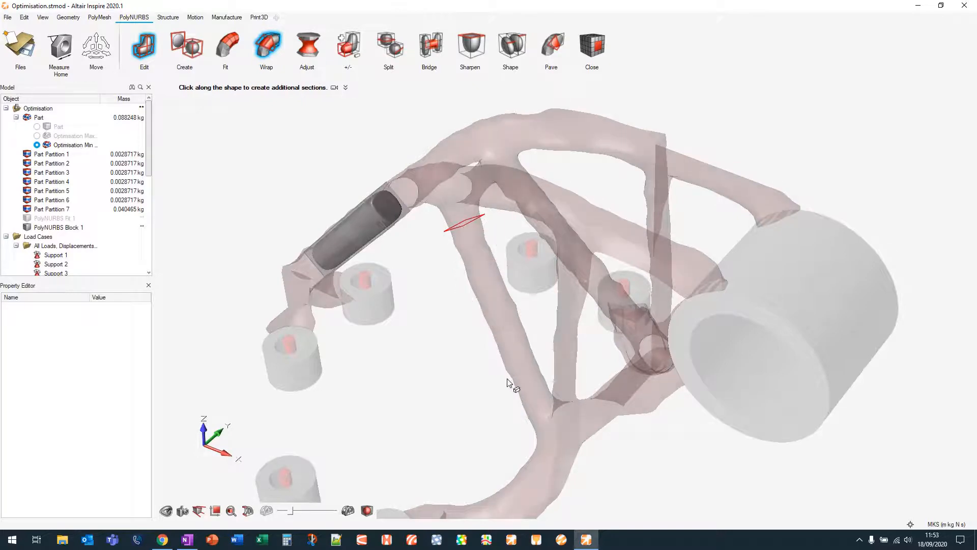
{"action": "middle_click_drag", "start_coordinate": [536, 386], "coordinate": [600, 401]}
{"action": "left_click", "coordinate": [537, 394]}
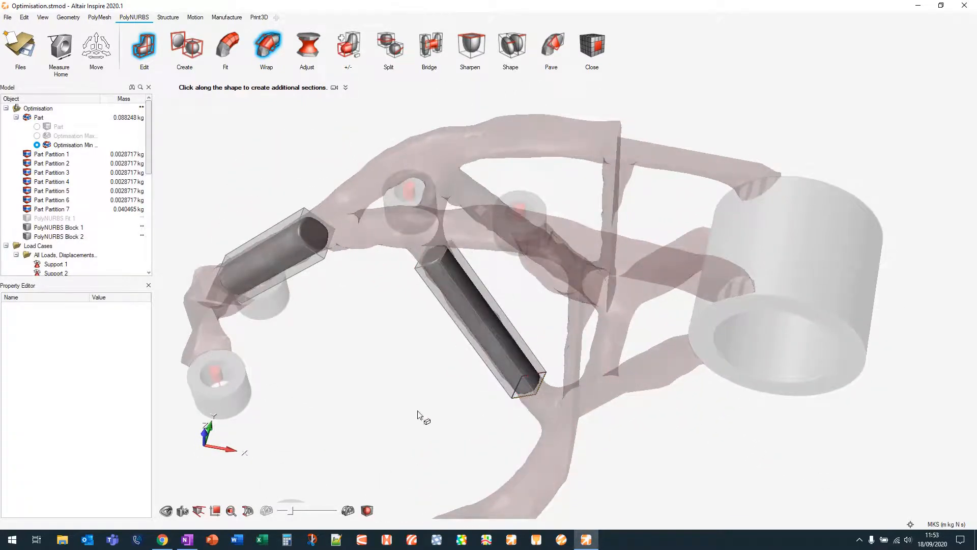
Wrap a third PolyNURBS block around the short strut segment next to the first block
{"action": "middle_click_drag", "start_coordinate": [402, 351], "coordinate": [484, 371]}
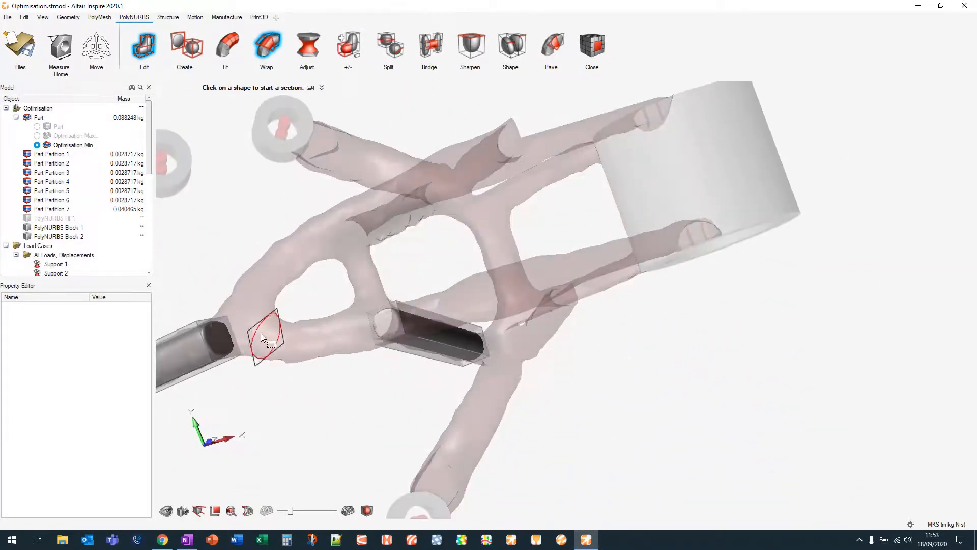
{"action": "left_click", "coordinate": [283, 341]}
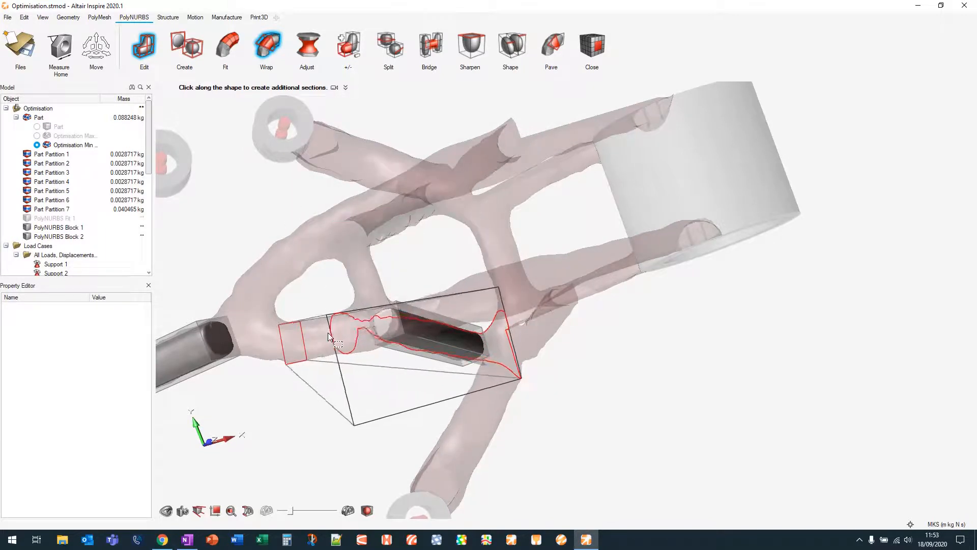
{"action": "mouse_move", "coordinate": [328, 332]}
{"action": "middle_mouse_down"}
{"action": "mouse_move", "coordinate": [382, 284]}
{"action": "mouse_move", "coordinate": [329, 328]}
{"action": "middle_mouse_up"}
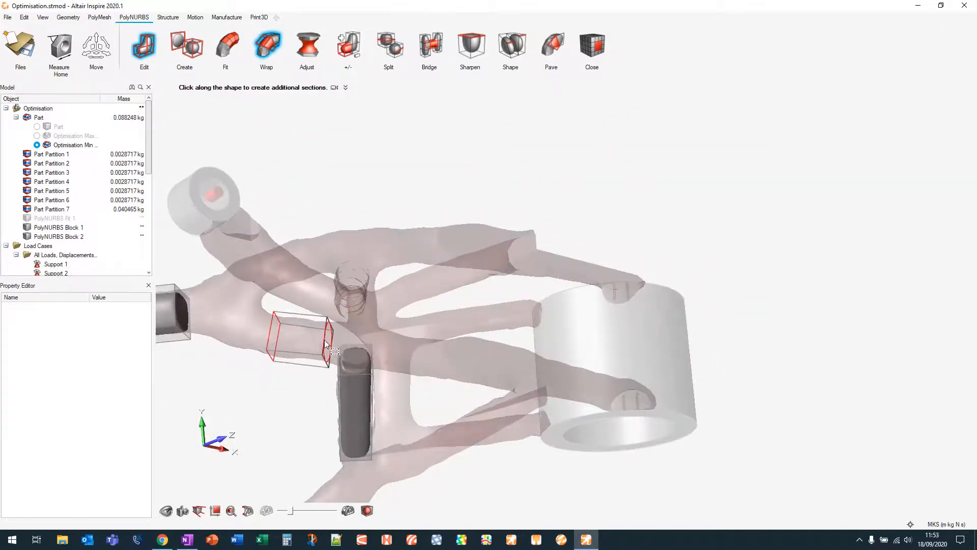
{"action": "left_click", "coordinate": [325, 340]}
Wrap a fourth PolyNURBS block along the upper strut joining the diagonal strut
{"action": "left_click", "coordinate": [332, 212]}
{"action": "middle_click_drag", "start_coordinate": [450, 291], "coordinate": [443, 262]}
{"action": "left_click", "coordinate": [350, 219]}
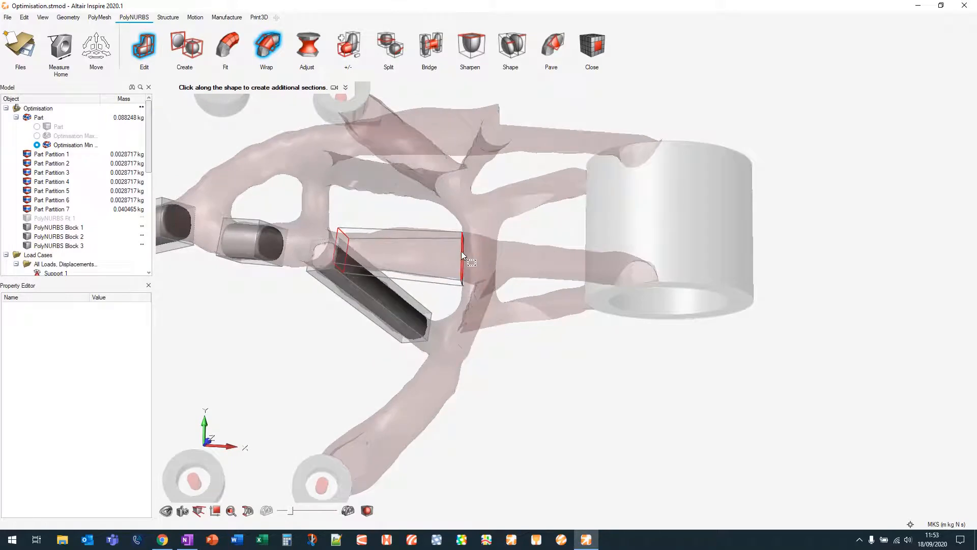
{"action": "left_click", "coordinate": [461, 252]}
{"action": "middle_click_drag", "start_coordinate": [460, 252], "coordinate": [316, 377]}
{"action": "left_click", "coordinate": [647, 144]}
{"action": "middle_click_drag", "start_coordinate": [614, 235], "coordinate": [633, 187]}
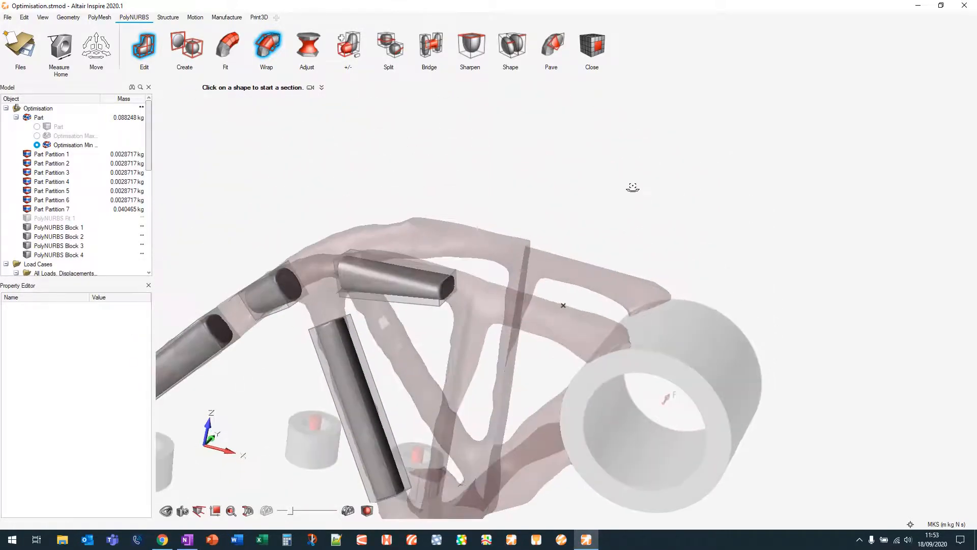
Wrap a fifth PolyNURBS block along the strut that meets the cylindrical boss
{"action": "left_click", "coordinate": [508, 303]}
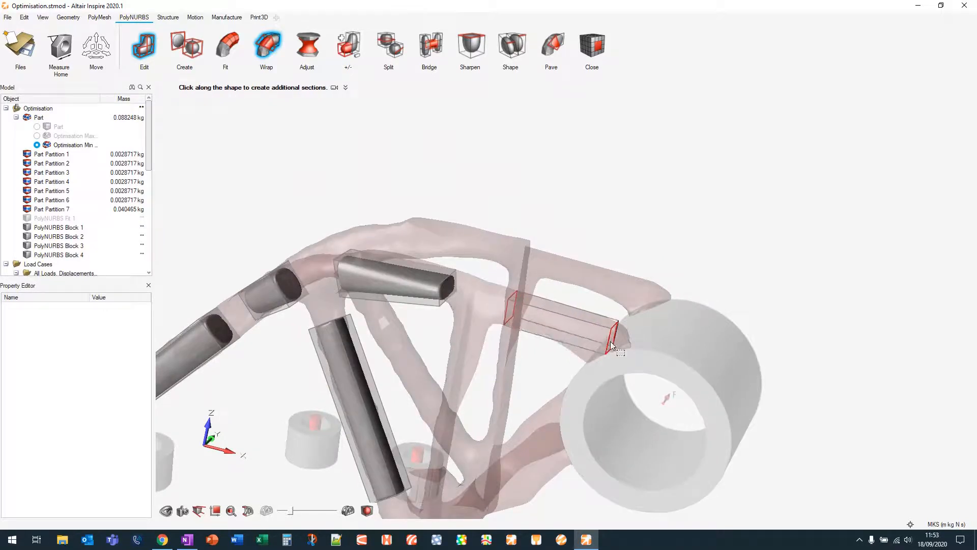
{"action": "double_click", "coordinate": [601, 343]}
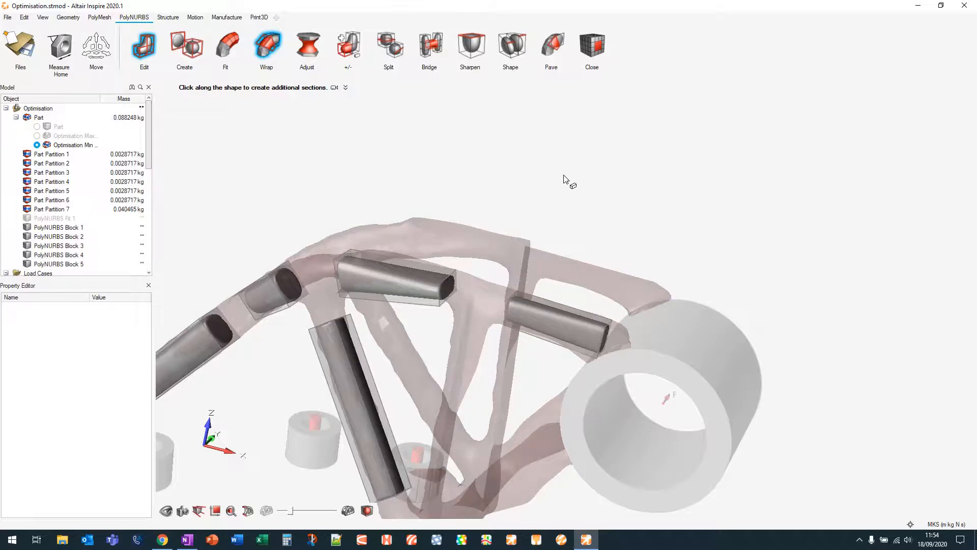
{"action": "left_click", "coordinate": [579, 202]}
{"action": "right_click_drag", "start_coordinate": [580, 203], "coordinate": [632, 125]}
{"action": "middle_click_drag", "start_coordinate": [468, 291], "coordinate": [558, 312]}
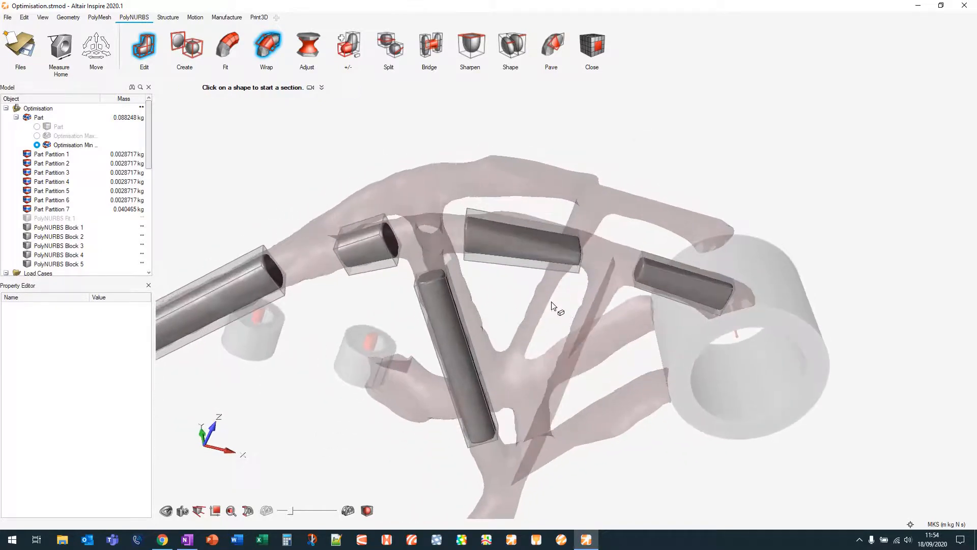
Bridge the facing ends of the upper and diagonal blocks to join them at the junction
{"action": "left_click", "coordinate": [436, 51]}
{"action": "right_click_drag", "start_coordinate": [498, 319], "coordinate": [446, 322]}
{"action": "left_click", "coordinate": [371, 297]}
{"action": "right_click_drag", "start_coordinate": [383, 298], "coordinate": [429, 296]}
{"action": "left_click", "coordinate": [418, 300]}
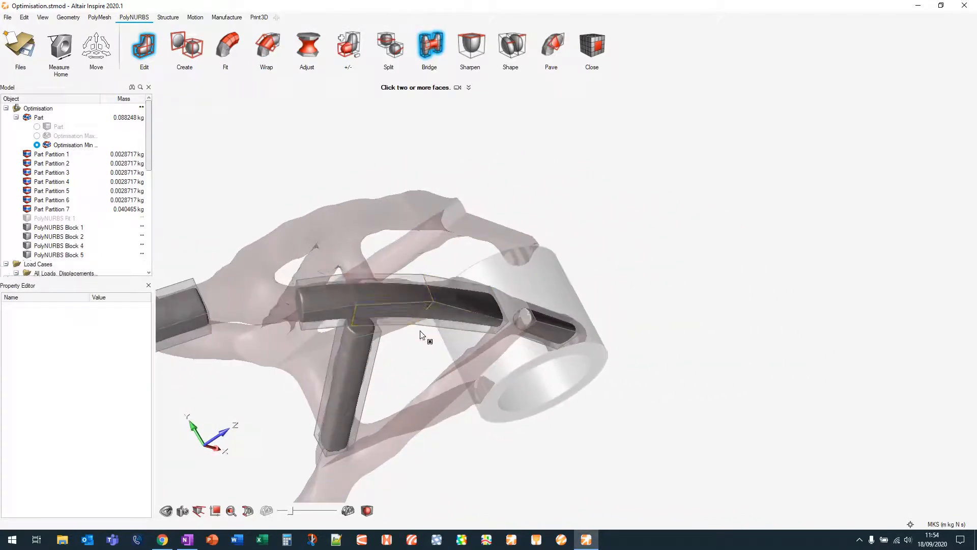
Bridge the upper block to the block beside the boss, then leave the Bridge tool
{"action": "right_click_drag", "start_coordinate": [422, 347], "coordinate": [398, 327]}
{"action": "mouse_move", "coordinate": [543, 166]}
{"action": "right_mouse_down"}
{"action": "mouse_move", "coordinate": [581, 117]}
{"action": "mouse_move", "coordinate": [537, 135]}
{"action": "mouse_move", "coordinate": [404, 338]}
{"action": "mouse_move", "coordinate": [419, 300]}
{"action": "right_mouse_up"}
{"action": "scroll", "coordinate": [407, 346], "scroll_direction": "up", "scroll_amount": 8}
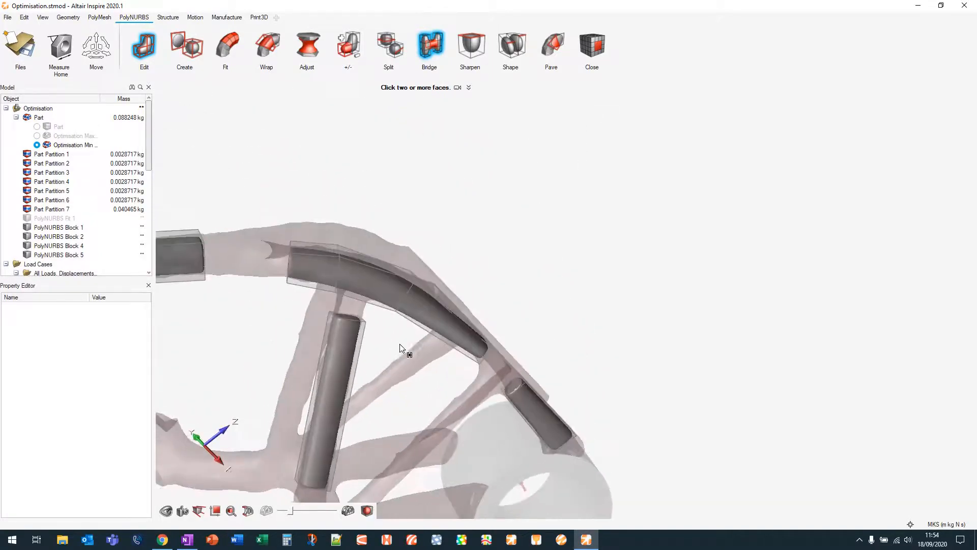
{"action": "right_click_drag", "start_coordinate": [315, 305], "coordinate": [377, 250]}
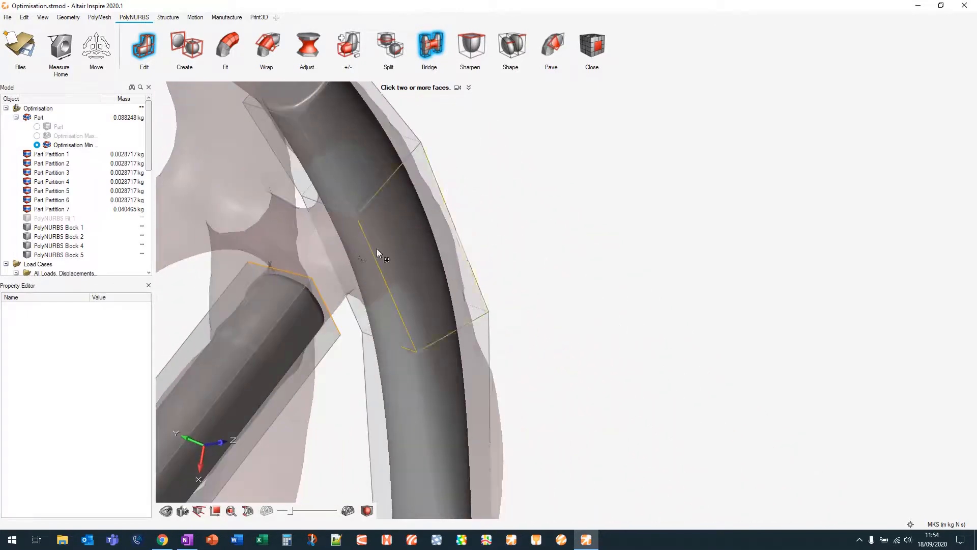
{"action": "left_click", "coordinate": [354, 260]}
{"action": "scroll", "coordinate": [560, 219], "scroll_direction": "down", "scroll_amount": 5}
{"action": "right_click_drag", "start_coordinate": [563, 155], "coordinate": [447, 245]}
{"action": "middle_click_drag", "start_coordinate": [671, 432], "coordinate": [690, 329]}
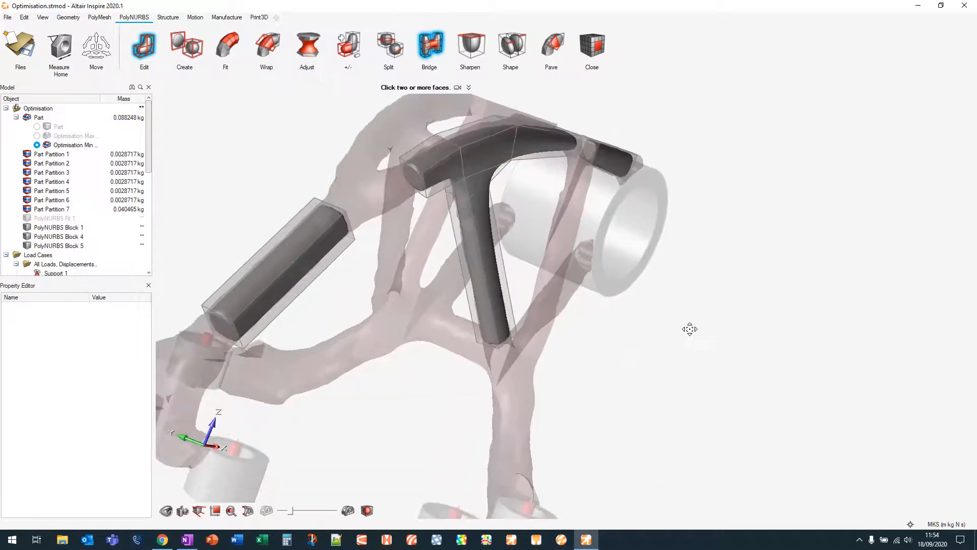
{"action": "left_click", "coordinate": [428, 49]}
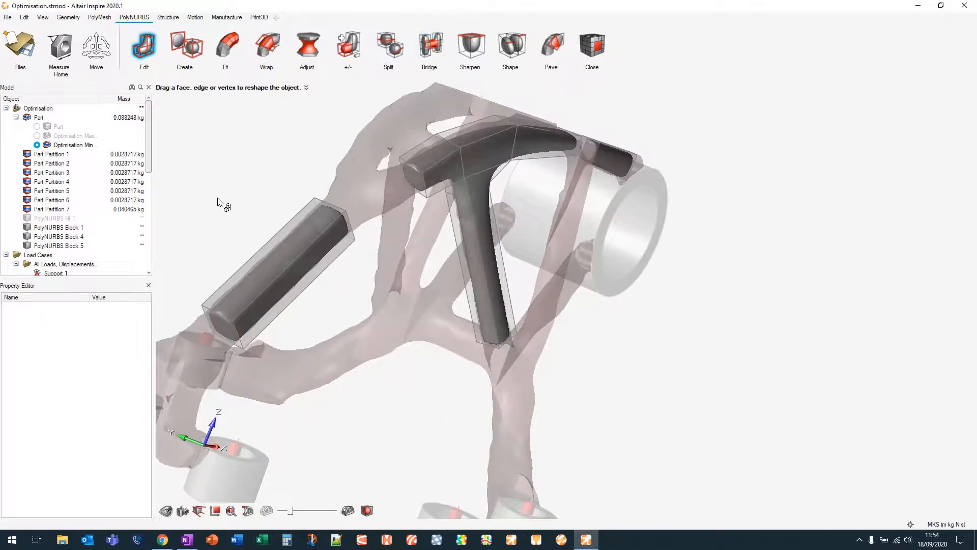
Select the end face of the first wrapped block and drag it outward to lengthen the cage
{"action": "middle_click_drag", "start_coordinate": [218, 199], "coordinate": [324, 168]}
{"action": "middle_click_drag", "start_coordinate": [442, 270], "coordinate": [445, 240]}
{"action": "right_click_drag", "start_coordinate": [413, 215], "coordinate": [450, 293]}
{"action": "scroll", "coordinate": [401, 290], "scroll_direction": "up", "scroll_amount": 3}
{"action": "scroll", "coordinate": [401, 289], "scroll_direction": "up", "scroll_amount": 3}
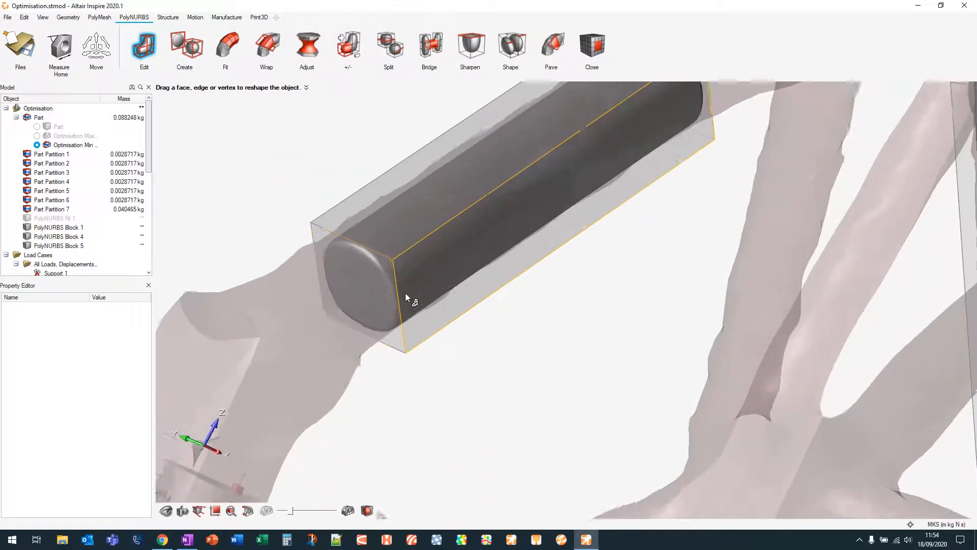
{"action": "left_click", "coordinate": [352, 287]}
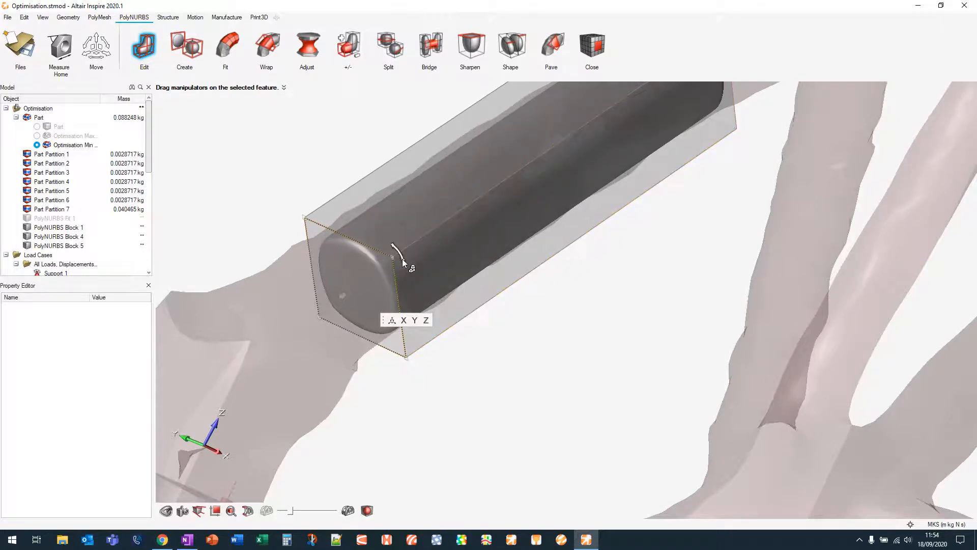
{"action": "mouse_move", "coordinate": [402, 258]}
{"action": "left_mouse_down"}
{"action": "mouse_move", "coordinate": [402, 277]}
{"action": "mouse_move", "coordinate": [391, 234]}
{"action": "mouse_move", "coordinate": [404, 252]}
{"action": "left_mouse_up"}
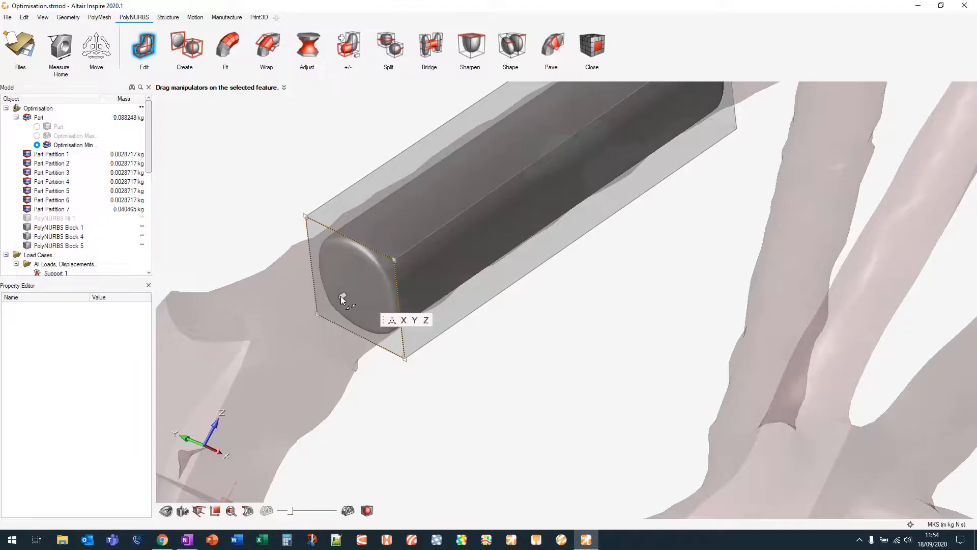
{"action": "left_click_drag", "start_coordinate": [340, 295], "coordinate": [315, 297]}
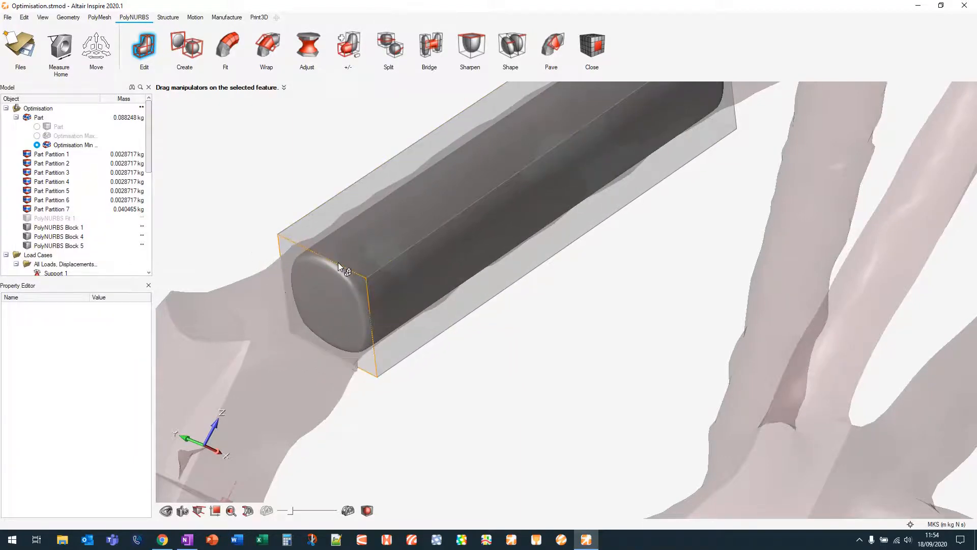
{"action": "left_click", "coordinate": [452, 369]}
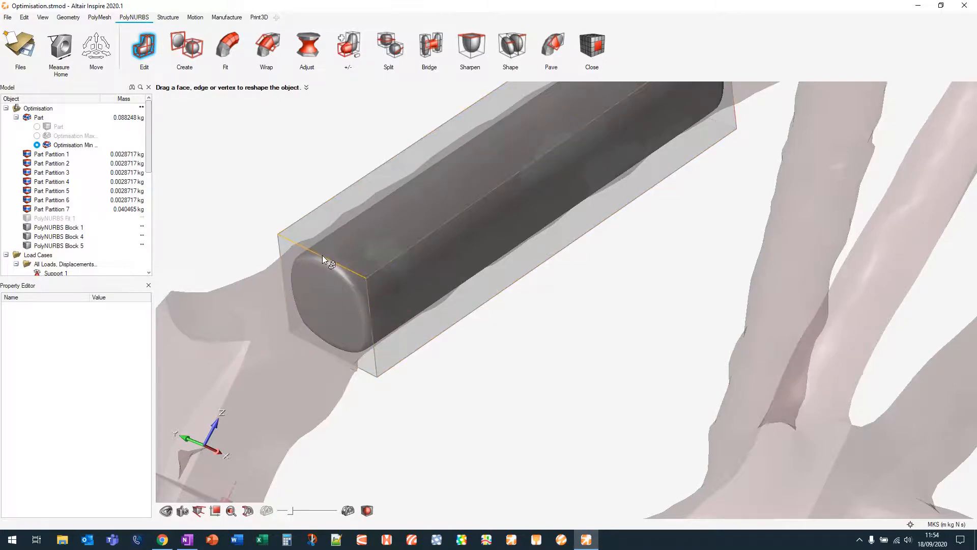
Select an end edge of the first wrapped block's cage and drag it to reshape the block's end
{"action": "left_click", "coordinate": [322, 255]}
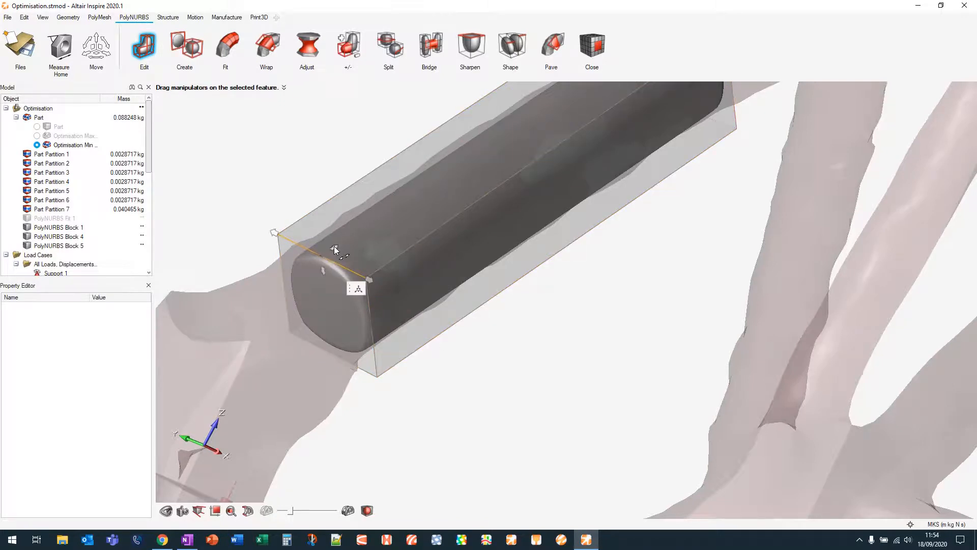
{"action": "mouse_move", "coordinate": [334, 246]}
{"action": "left_mouse_down"}
{"action": "mouse_move", "coordinate": [372, 223]}
{"action": "mouse_move", "coordinate": [292, 270]}
{"action": "mouse_move", "coordinate": [334, 236]}
{"action": "mouse_move", "coordinate": [325, 249]}
{"action": "left_mouse_up"}
{"action": "mouse_move", "coordinate": [492, 326]}
{"action": "middle_mouse_down"}
{"action": "mouse_move", "coordinate": [465, 319]}
{"action": "mouse_move", "coordinate": [495, 336]}
{"action": "middle_mouse_up"}
{"action": "middle_click_drag", "start_coordinate": [313, 302], "coordinate": [297, 263]}
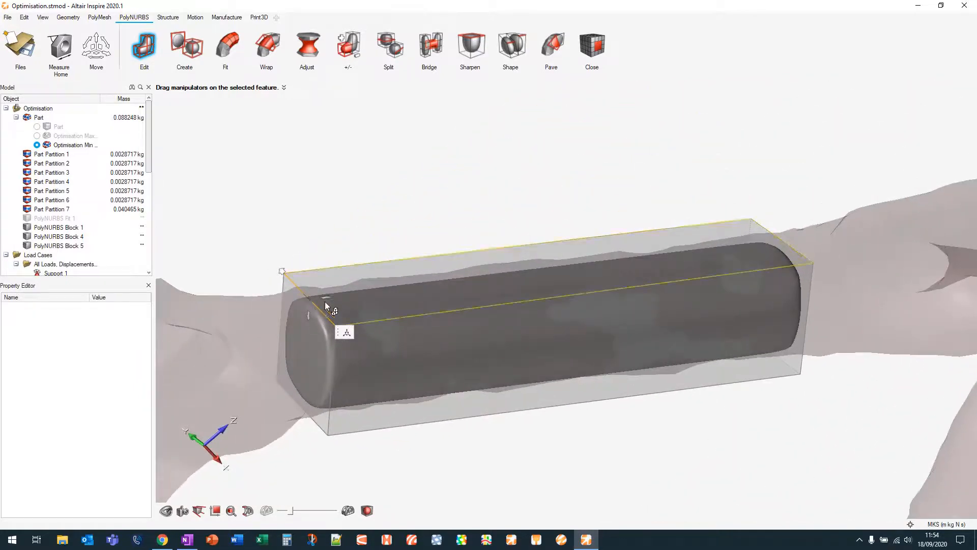
{"action": "middle_click_drag", "start_coordinate": [331, 300], "coordinate": [319, 286]}
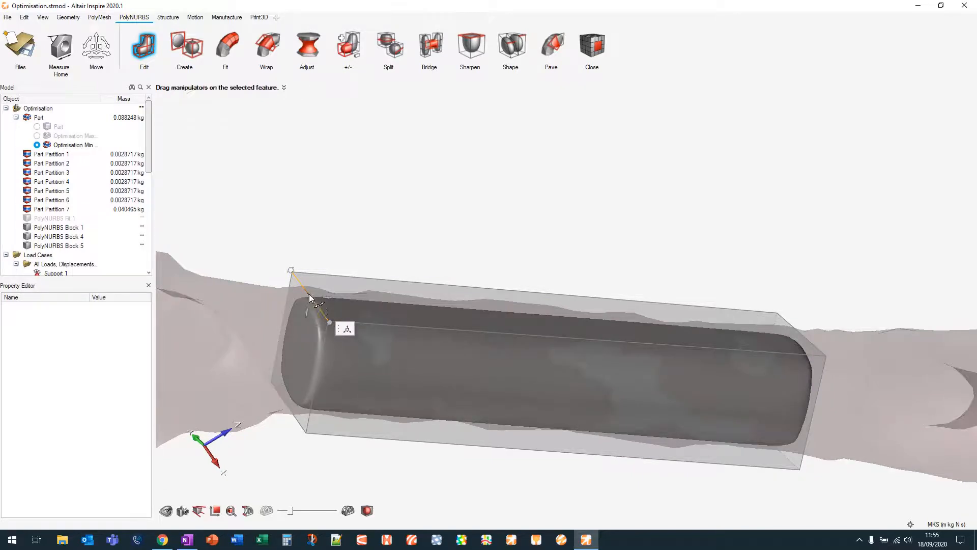
Bridge two more cage faces to join the upper block toward the boss, then leave the Bridge tool
{"action": "middle_click_drag", "start_coordinate": [356, 209], "coordinate": [673, 290]}
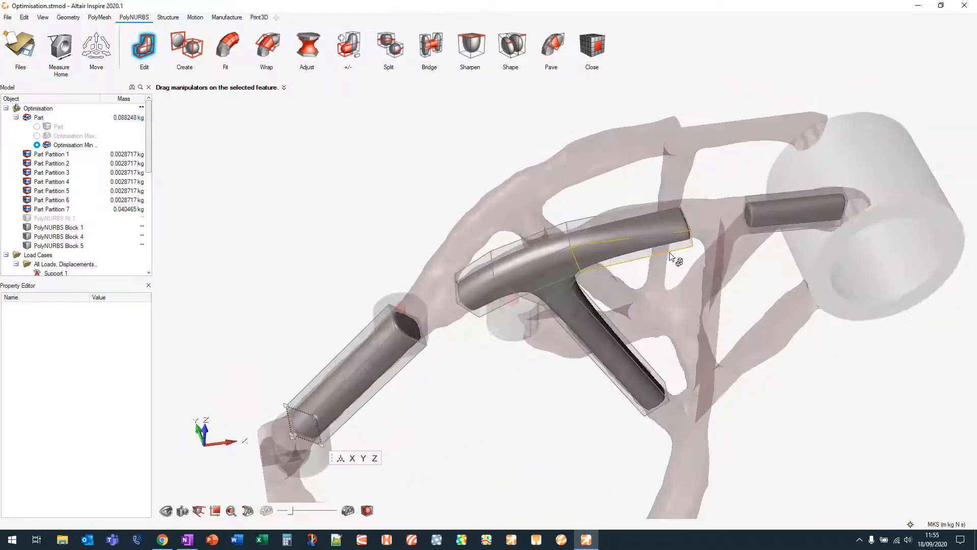
{"action": "middle_click_drag", "start_coordinate": [789, 436], "coordinate": [727, 364]}
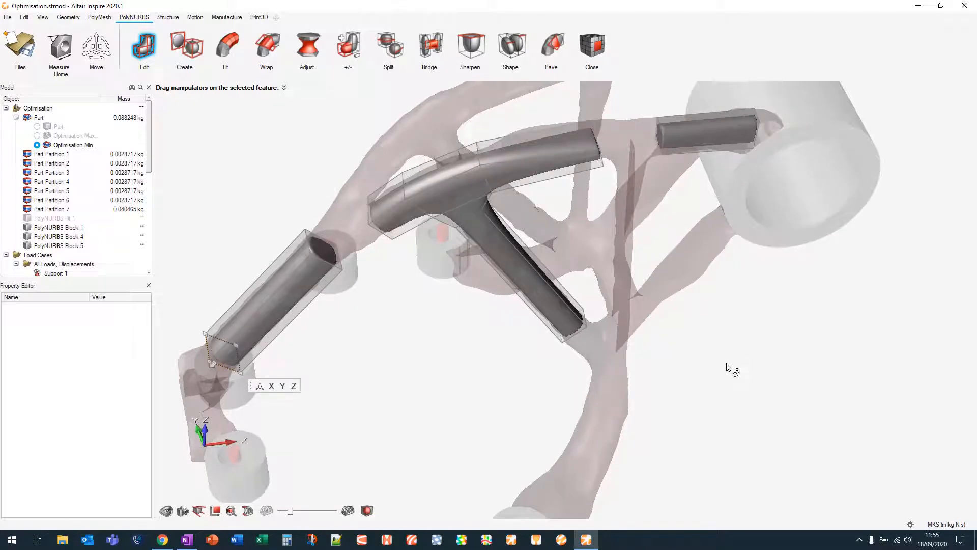
{"action": "scroll", "coordinate": [729, 367], "scroll_direction": "down", "scroll_amount": 2}
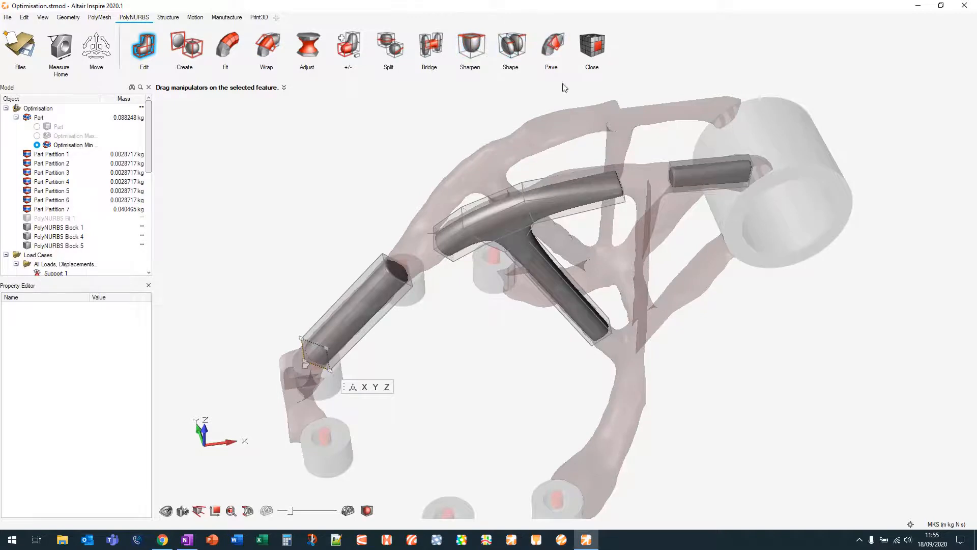
{"action": "right_click_drag", "start_coordinate": [540, 342], "coordinate": [437, 367]}
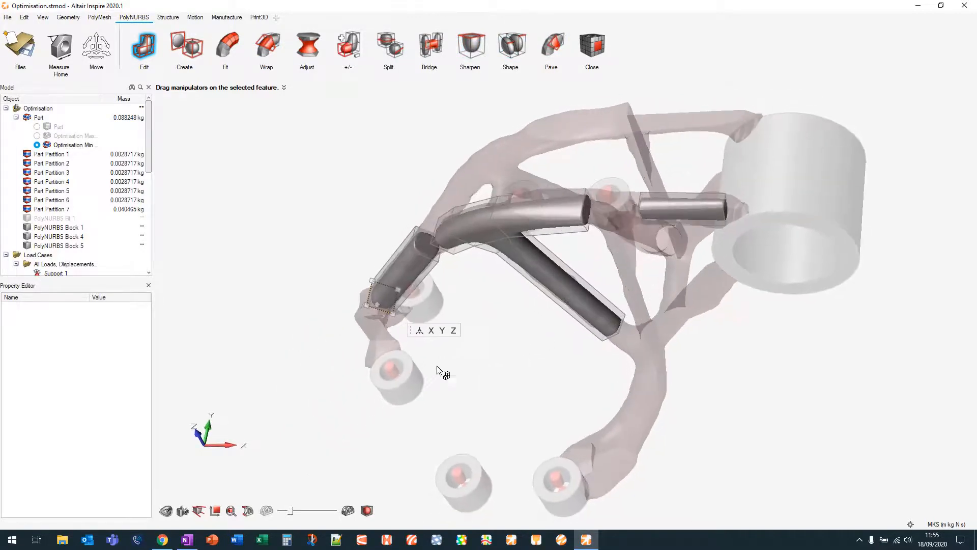
{"action": "left_click", "coordinate": [430, 46]}
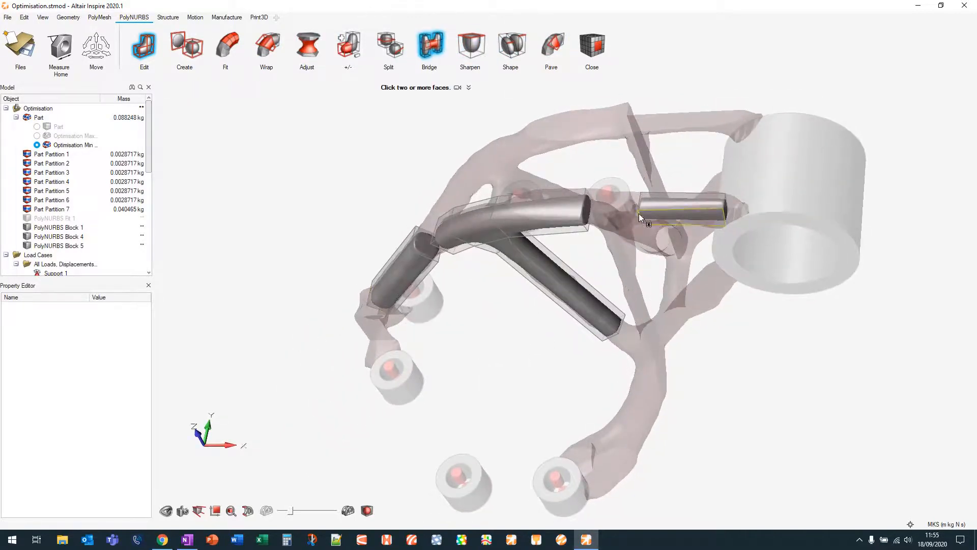
{"action": "right_click_drag", "start_coordinate": [639, 213], "coordinate": [779, 242]}
{"action": "scroll", "coordinate": [609, 200], "scroll_direction": "up", "scroll_amount": 4}
{"action": "left_click", "coordinate": [572, 208]}
{"action": "left_click", "coordinate": [647, 240]}
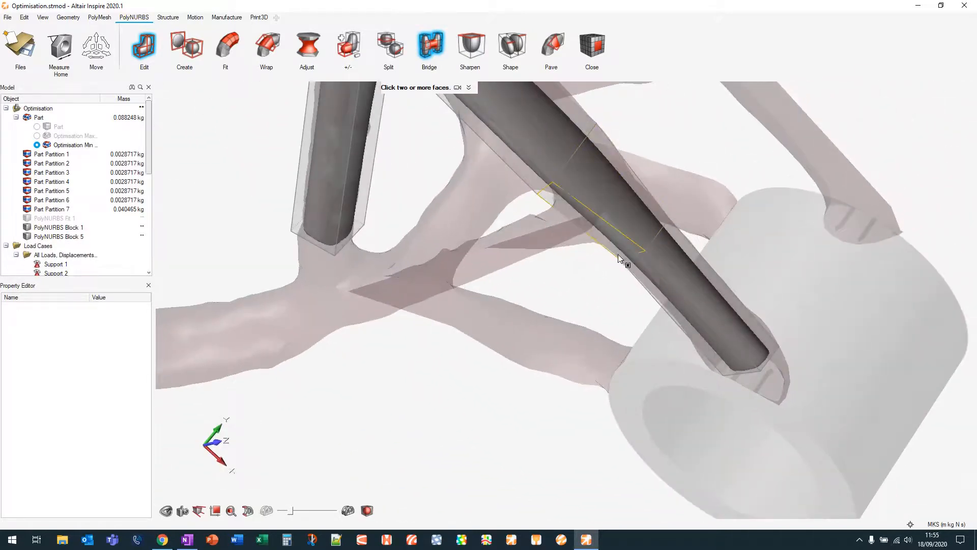
{"action": "scroll", "coordinate": [625, 261], "scroll_direction": "down", "scroll_amount": 4}
{"action": "middle_click_drag", "start_coordinate": [663, 199], "coordinate": [633, 152]}
{"action": "right_click_drag", "start_coordinate": [633, 152], "coordinate": [573, 114]}
{"action": "middle_click_drag", "start_coordinate": [532, 415], "coordinate": [561, 381]}
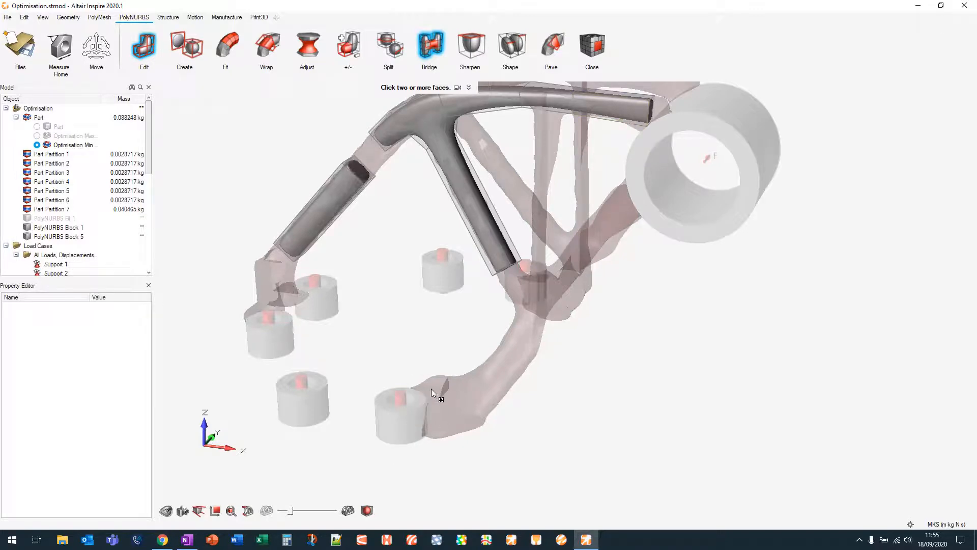
{"action": "left_click", "coordinate": [434, 46]}
{"action": "scroll", "coordinate": [460, 285], "scroll_direction": "down", "scroll_amount": 4}
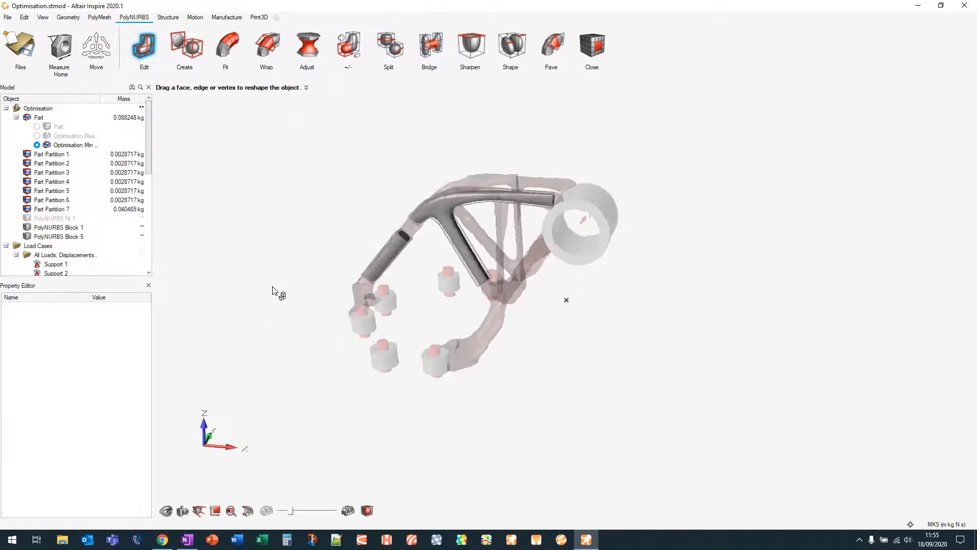
Hide PolyNURBS Block 1 and PolyNURBS Block 5 to show the optimization result
{"action": "right_click_drag", "start_coordinate": [272, 290], "coordinate": [345, 237]}
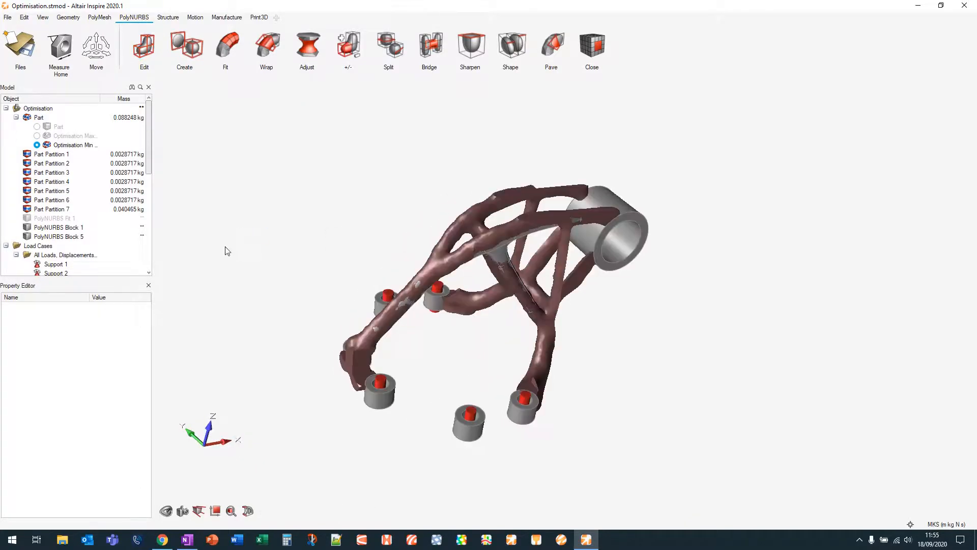
{"action": "left_click", "coordinate": [28, 228]}
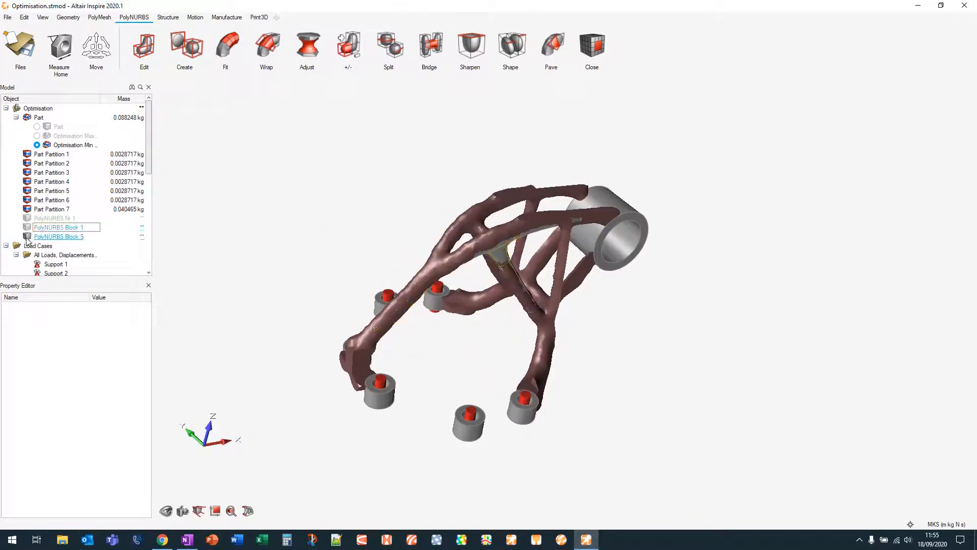
{"action": "left_click", "coordinate": [28, 237]}
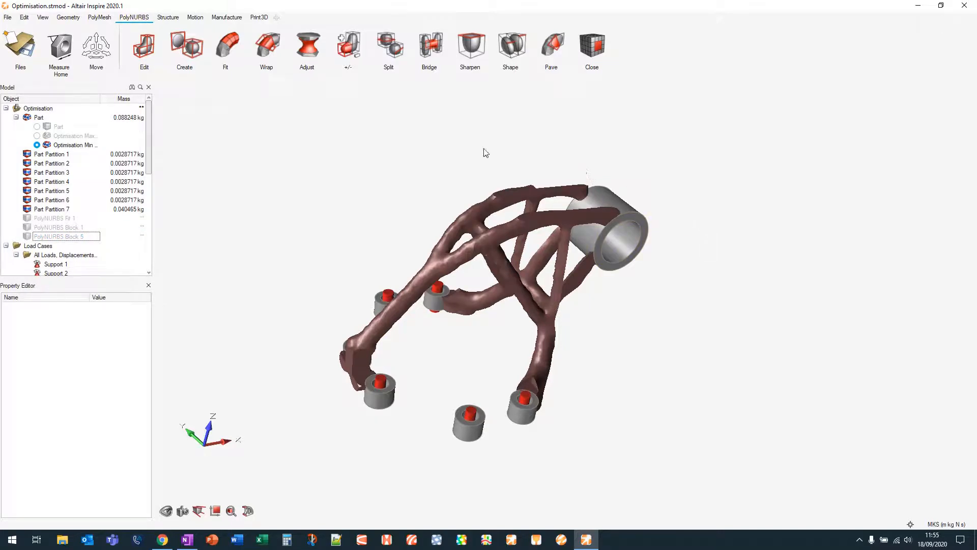
{"action": "right_click_drag", "start_coordinate": [438, 177], "coordinate": [405, 172]}
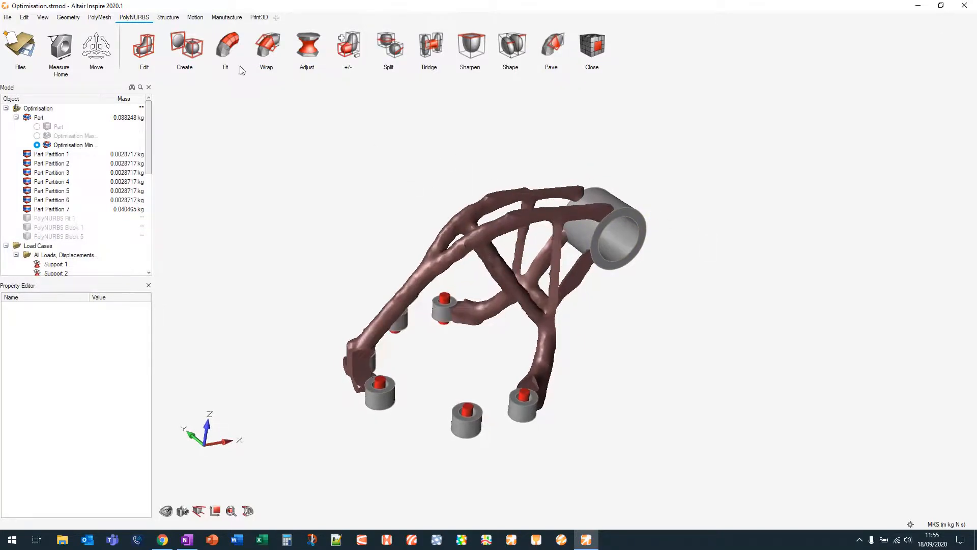
{"action": "left_click", "coordinate": [97, 18]}
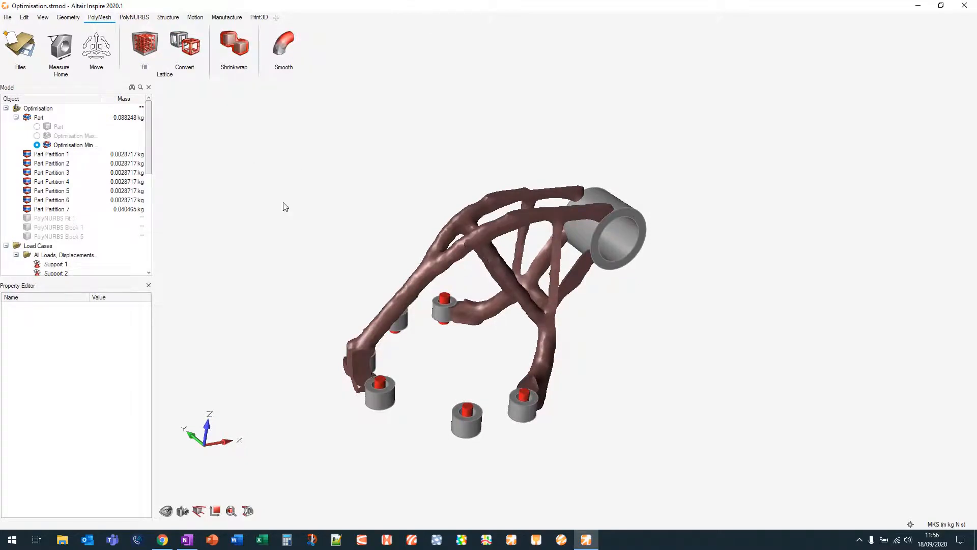
{"action": "mouse_move", "coordinate": [259, 190]}
{"action": "right_mouse_down"}
{"action": "mouse_move", "coordinate": [233, 214]}
{"action": "mouse_move", "coordinate": [262, 204]}
{"action": "right_mouse_up"}
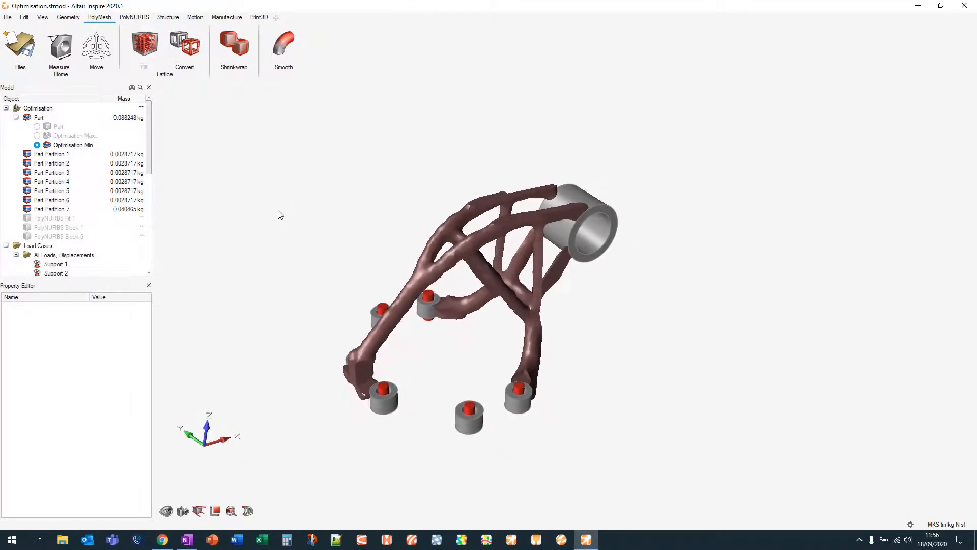
{"action": "left_click", "coordinate": [240, 45]}
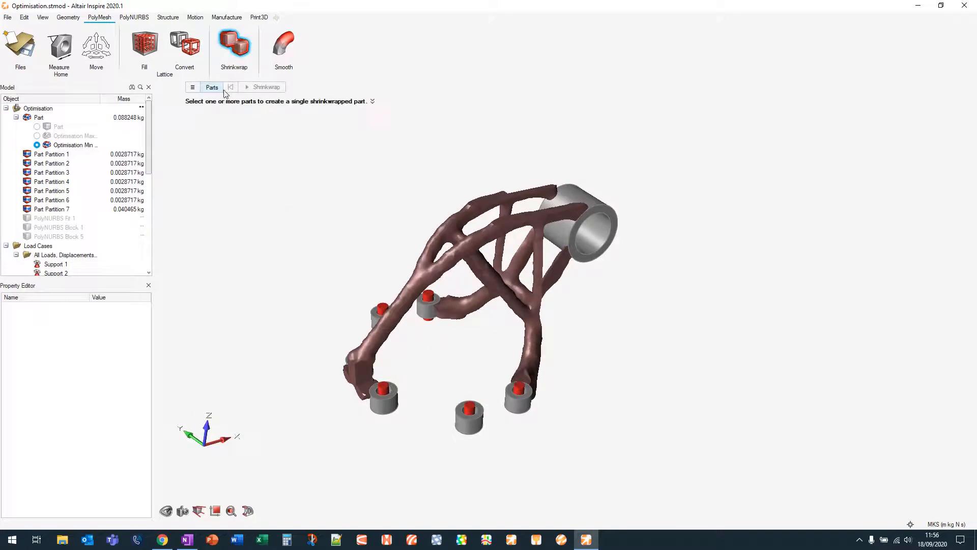
{"action": "left_click_drag", "start_coordinate": [748, 162], "coordinate": [270, 463]}
{"action": "key", "text": "Escape"}
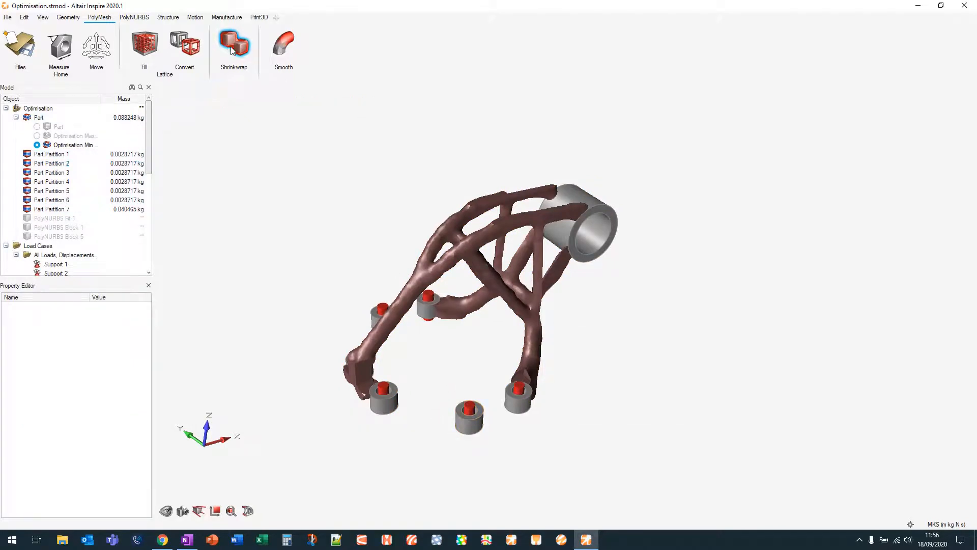
Hide Part Partition 2 and Part Partition 5, the non-design cylinders around the result
{"action": "left_click", "coordinate": [479, 429]}
{"action": "key", "text": "h"}
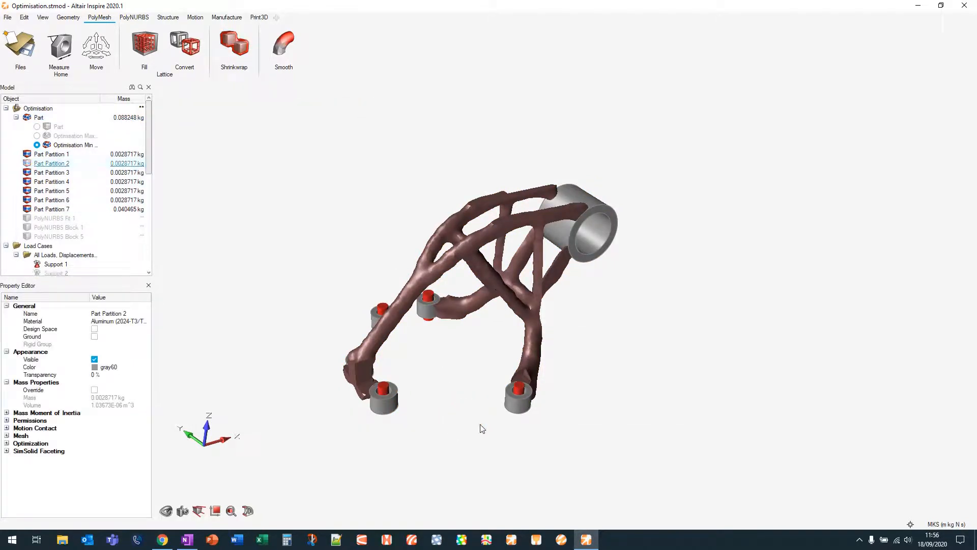
{"action": "left_click", "coordinate": [377, 314]}
{"action": "key", "text": "h"}
{"action": "left_click", "coordinate": [361, 329]}
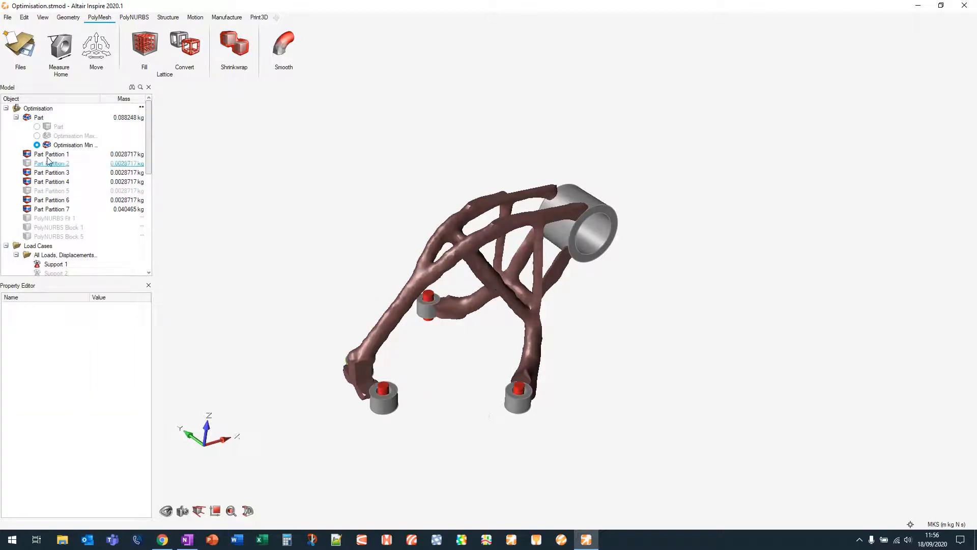
{"action": "left_click", "coordinate": [27, 164]}
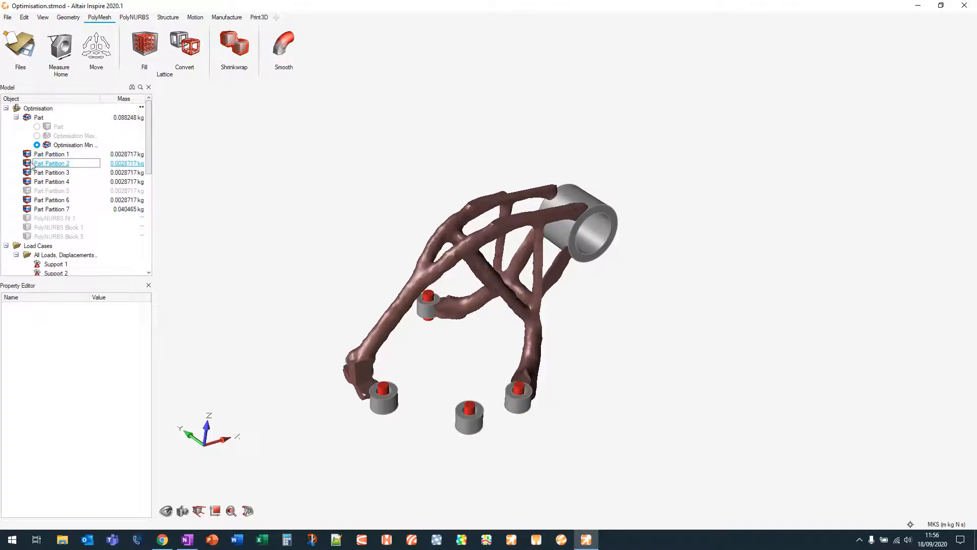
{"action": "left_click", "coordinate": [27, 163]}
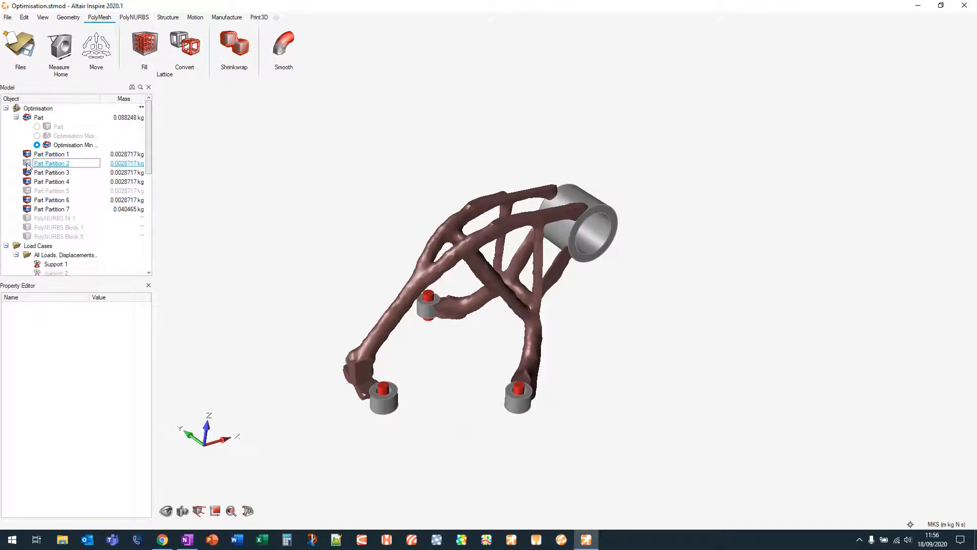
{"action": "left_click", "coordinate": [27, 163]}
{"action": "left_click", "coordinate": [27, 164]}
{"action": "mouse_move", "coordinate": [487, 421]}
{"action": "right_mouse_down"}
{"action": "mouse_move", "coordinate": [552, 430]}
{"action": "mouse_move", "coordinate": [484, 414]}
{"action": "right_mouse_up"}
{"action": "right_click_drag", "start_coordinate": [659, 329], "coordinate": [628, 307]}
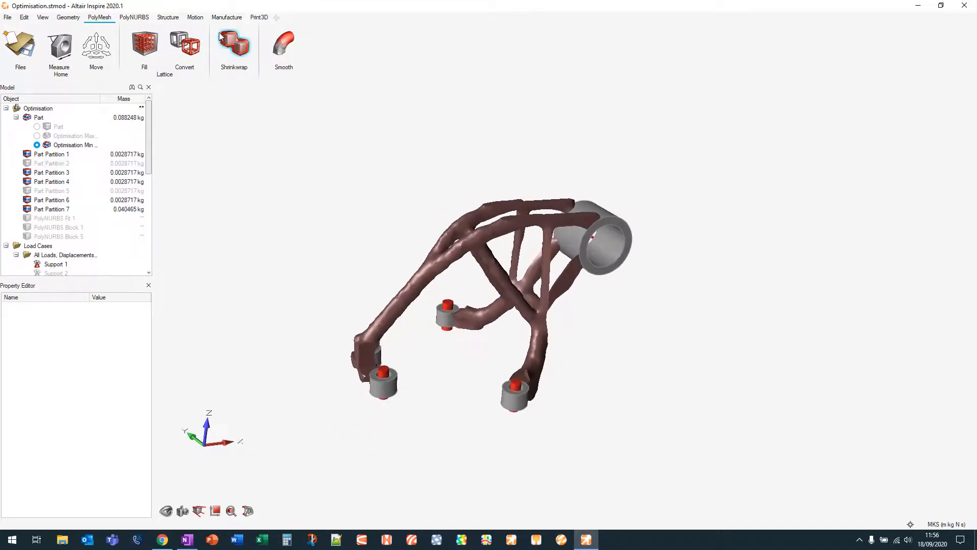
Shrinkwrap all visible parts into a single shrinkwrapped mesh part
{"action": "left_click", "coordinate": [240, 42]}
{"action": "left_click_drag", "start_coordinate": [810, 154], "coordinate": [255, 454]}
{"action": "left_click", "coordinate": [264, 87]}
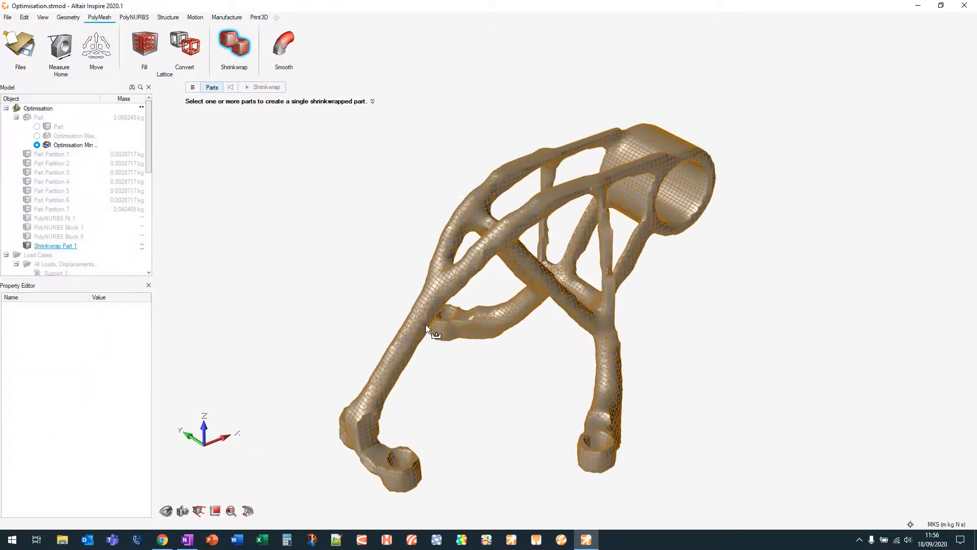
{"action": "scroll", "coordinate": [426, 324], "scroll_direction": "up", "scroll_amount": 5}
{"action": "scroll", "coordinate": [425, 319], "scroll_direction": "down", "scroll_amount": 5}
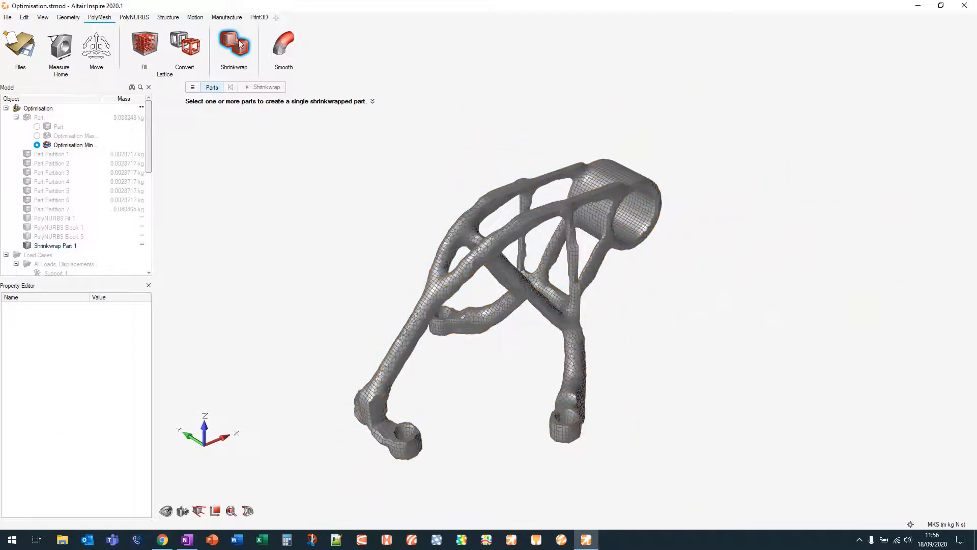
Convert the shrinkwrap part to a triangle mesh
{"action": "right_click_drag", "start_coordinate": [307, 211], "coordinate": [200, 209]}
{"action": "right_click", "coordinate": [425, 312]}
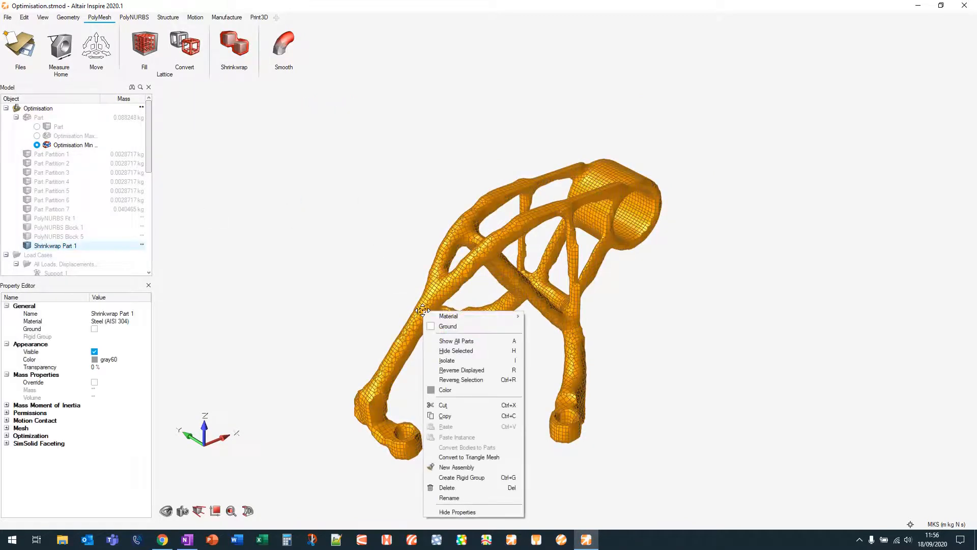
{"action": "left_click", "coordinate": [489, 457]}
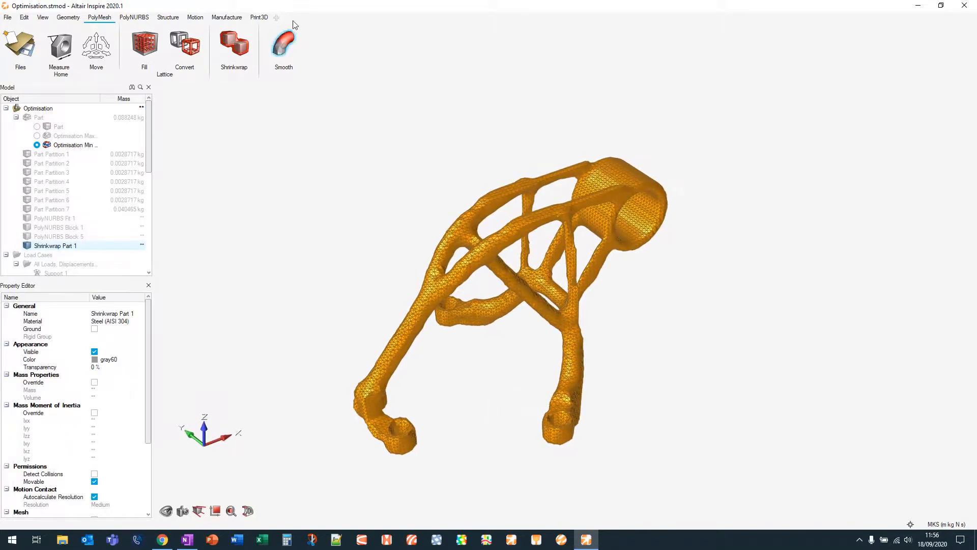
Smooth the triangle mesh with Maintain Volume on and 40 iterations, adjusting the smoothing level slider
{"action": "left_click", "coordinate": [286, 45]}
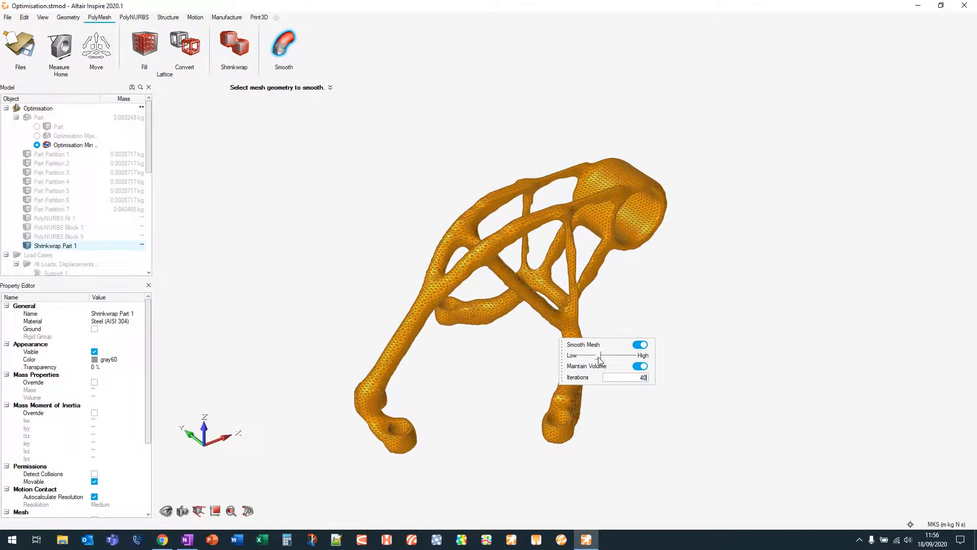
{"action": "mouse_move", "coordinate": [599, 358]}
{"action": "left_mouse_down"}
{"action": "mouse_move", "coordinate": [618, 359]}
{"action": "mouse_move", "coordinate": [596, 359]}
{"action": "left_mouse_up"}
{"action": "right_click", "coordinate": [361, 172]}
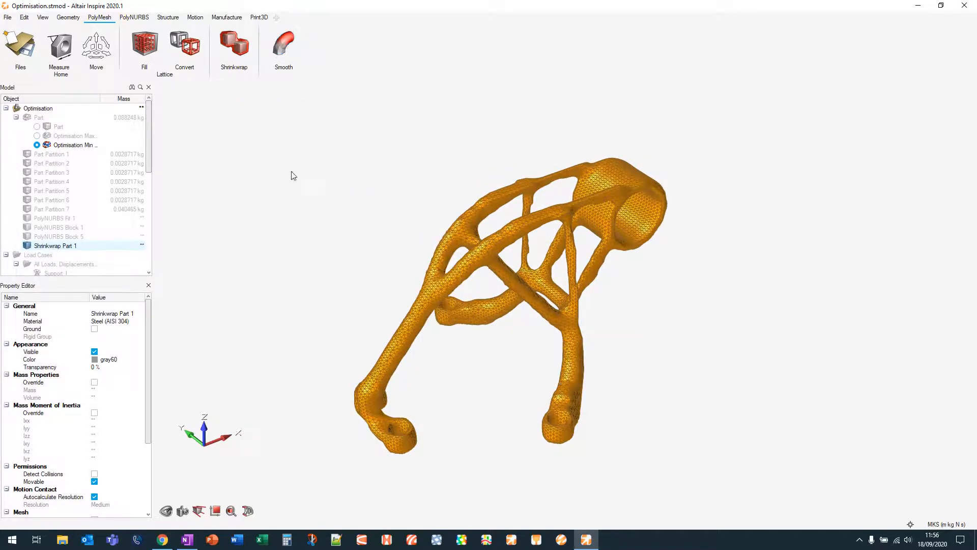
{"action": "scroll", "coordinate": [330, 187], "scroll_direction": "down", "scroll_amount": 2}
{"action": "left_click", "coordinate": [350, 186]}
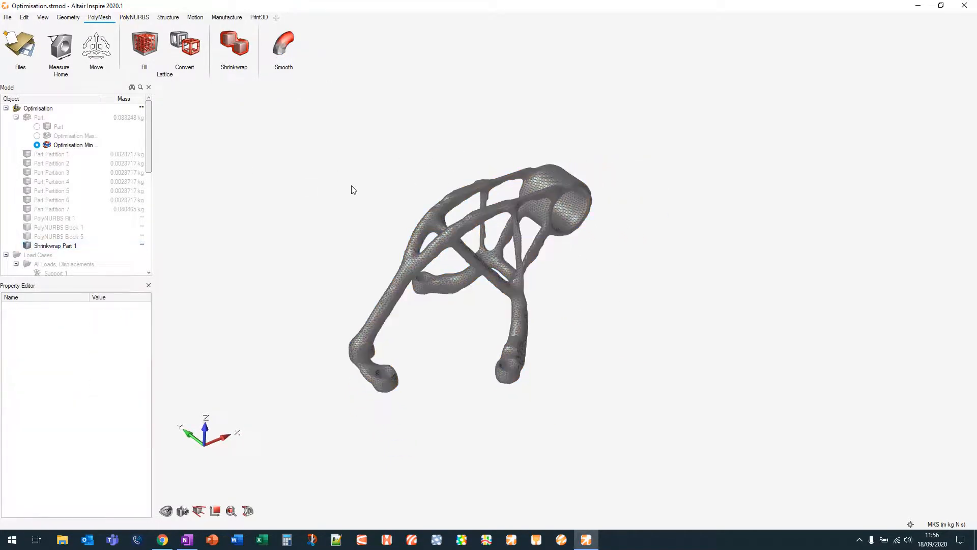
Fit a PolyNURBS surface to the smoothed shrinkwrap mesh, then hide Shrinkwrap Part 1
{"action": "left_click", "coordinate": [143, 18]}
{"action": "left_click", "coordinate": [229, 46]}
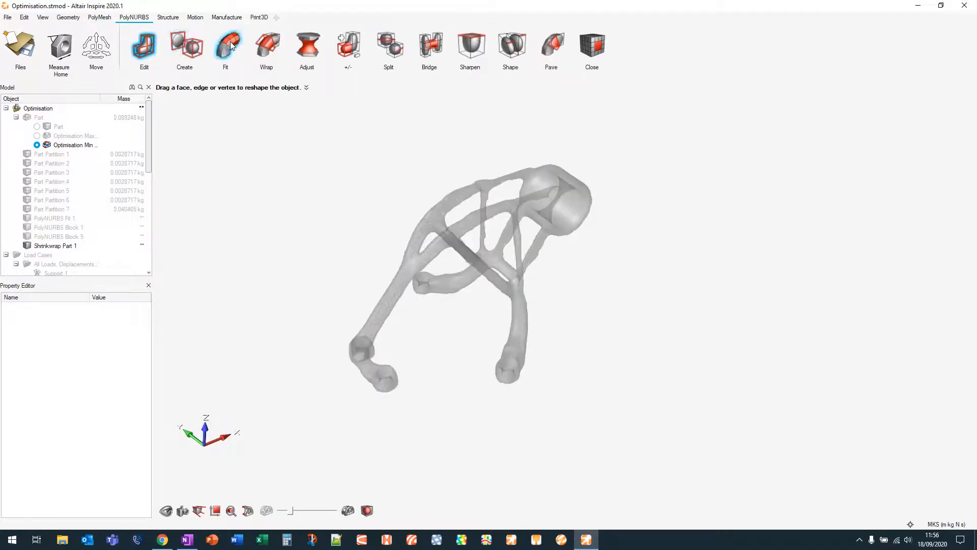
{"action": "left_click", "coordinate": [432, 217]}
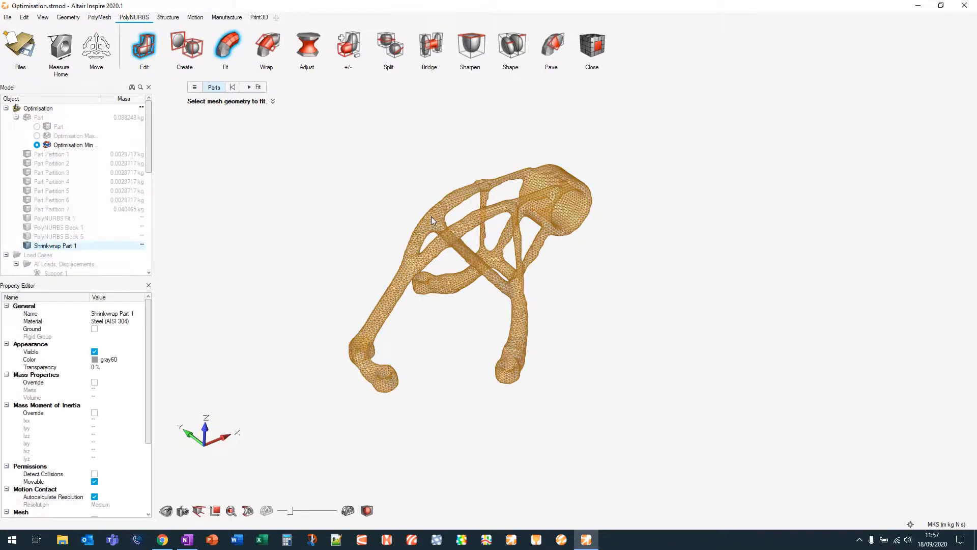
{"action": "left_click", "coordinate": [260, 87]}
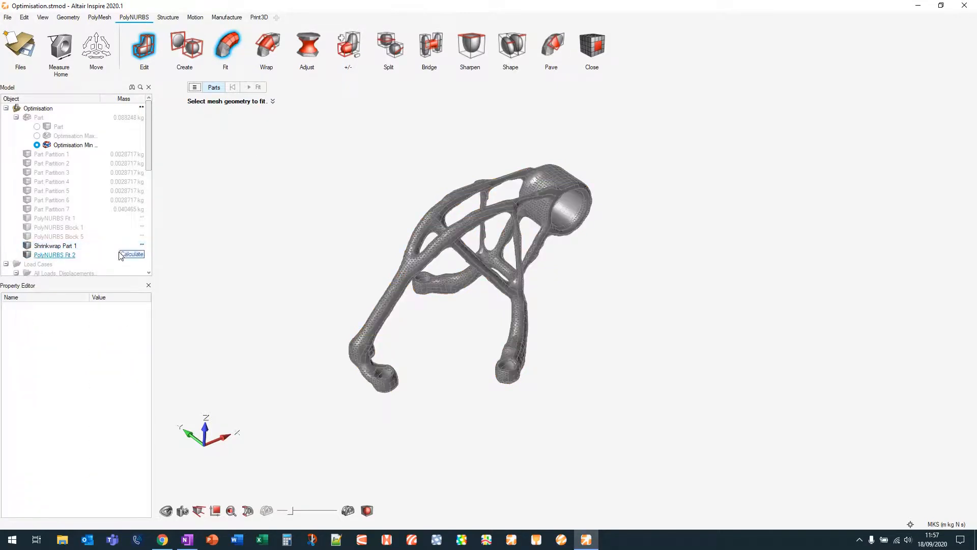
{"action": "left_click", "coordinate": [32, 247]}
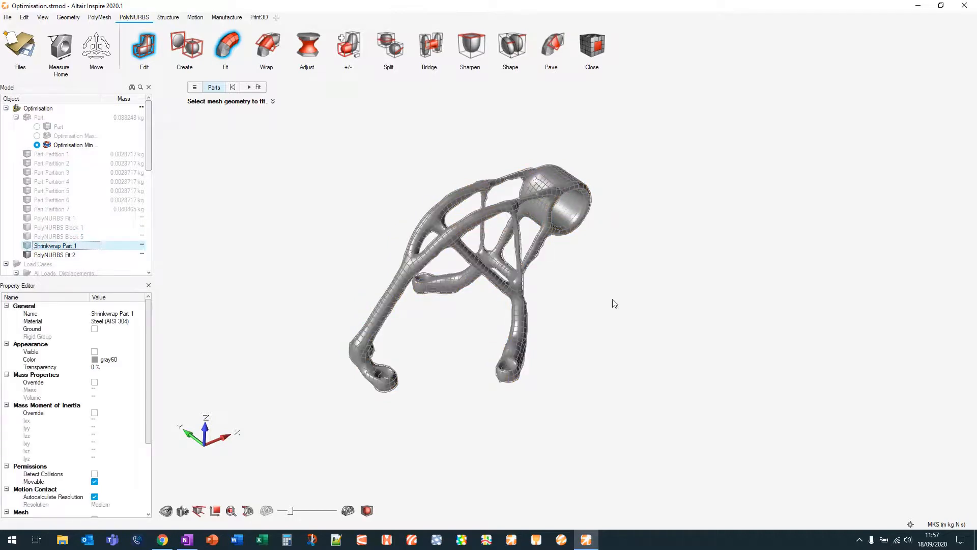
Orbit and zoom around the fitted PolyNURBS part to inspect its surface quality
{"action": "right_click_drag", "start_coordinate": [589, 303], "coordinate": [596, 274]}
{"action": "middle_click_drag", "start_coordinate": [595, 274], "coordinate": [594, 295]}
{"action": "scroll", "coordinate": [541, 321], "scroll_direction": "up", "scroll_amount": 5}
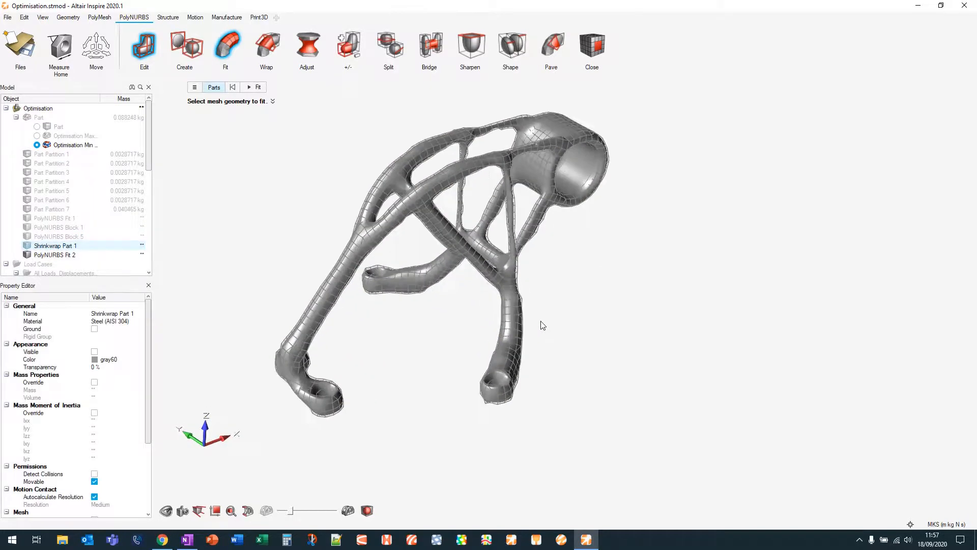
{"action": "right_click_drag", "start_coordinate": [546, 273], "coordinate": [630, 319]}
{"action": "scroll", "coordinate": [630, 319], "scroll_direction": "down", "scroll_amount": 2}
{"action": "middle_click_drag", "start_coordinate": [509, 105], "coordinate": [502, 125]}
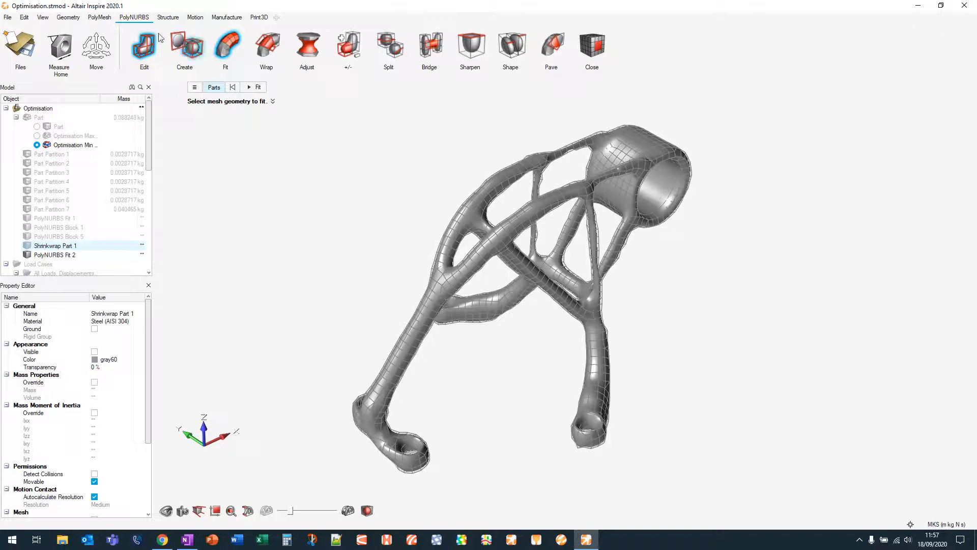
{"action": "left_click", "coordinate": [99, 18]}
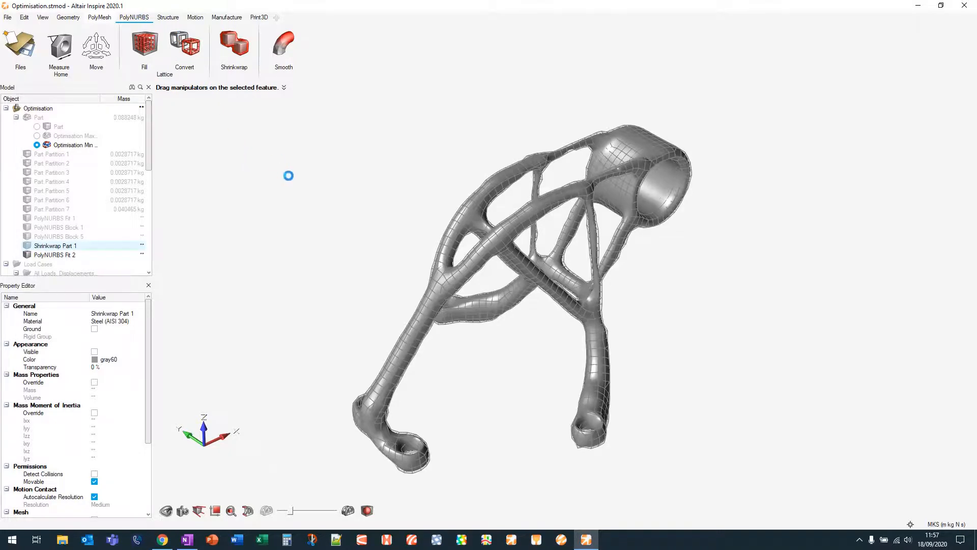
{"action": "left_click", "coordinate": [239, 49]}
{"action": "left_click", "coordinate": [193, 88]}
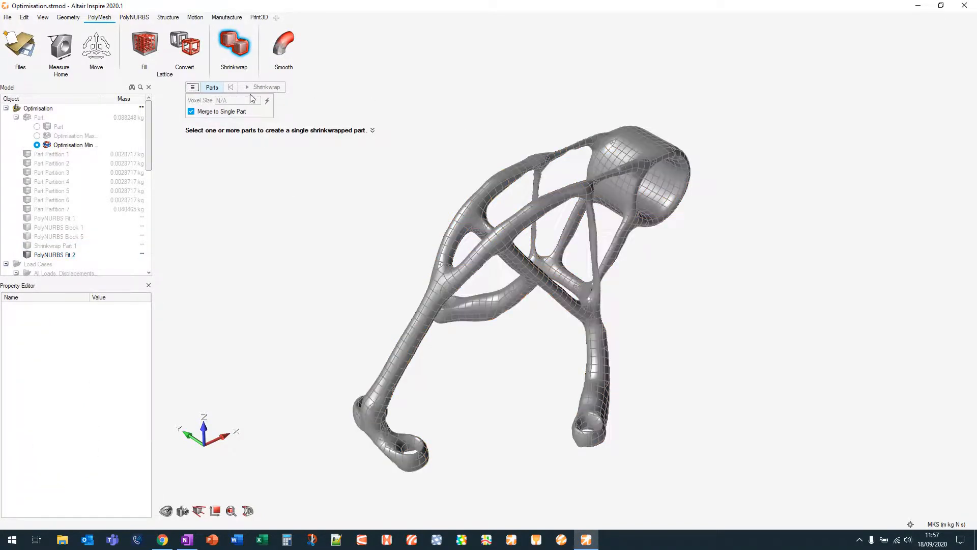
{"action": "left_click", "coordinate": [191, 87]}
{"action": "left_click", "coordinate": [230, 50]}
{"action": "left_click", "coordinate": [139, 18]}
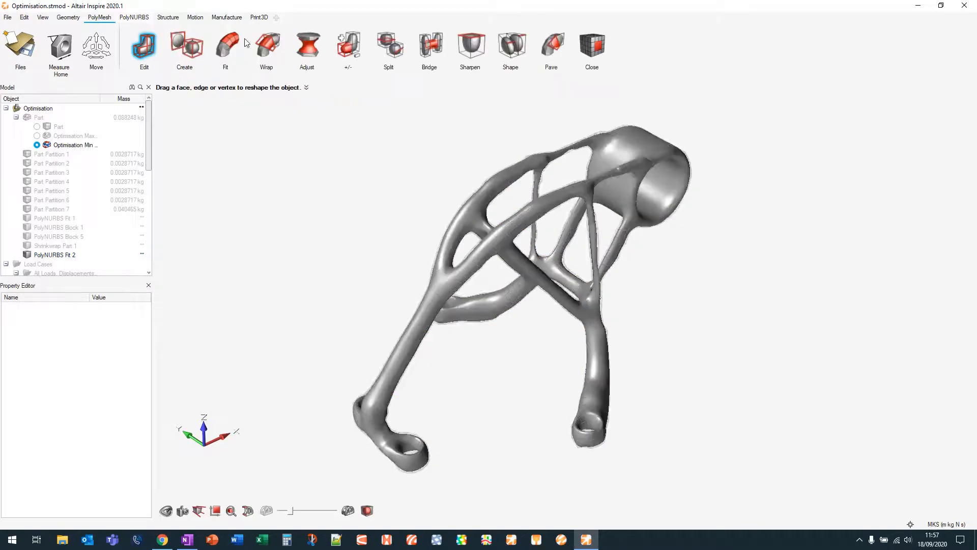
{"action": "left_click", "coordinate": [227, 46]}
{"action": "left_click", "coordinate": [195, 88]}
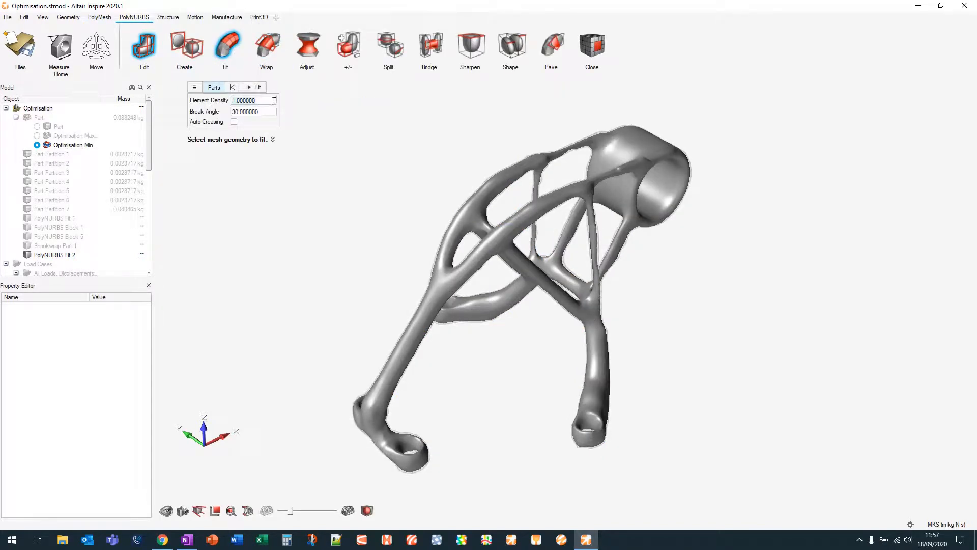
{"action": "double_click", "coordinate": [274, 100]}
{"action": "left_click", "coordinate": [239, 46]}
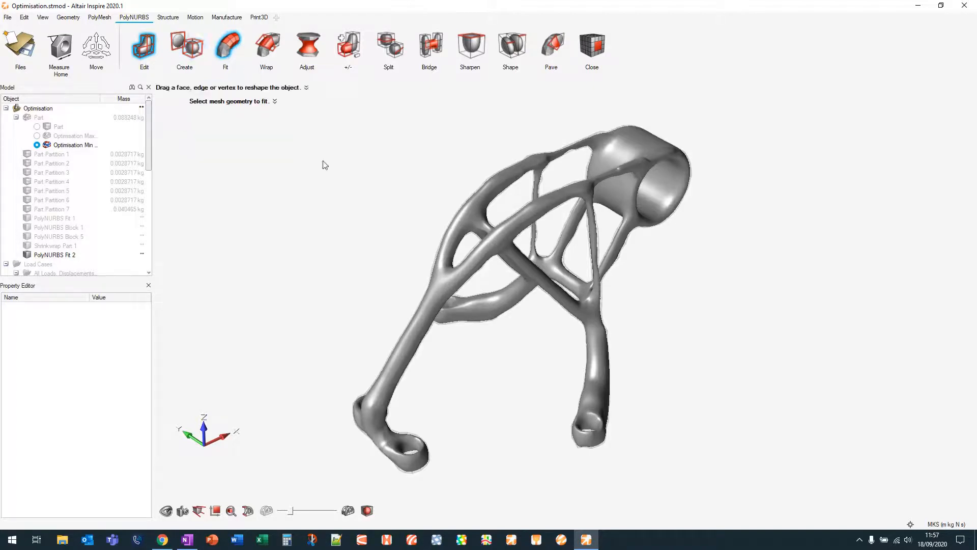
Rotate the fitted PolyNURBS part to examine it from several angles
{"action": "right_click_drag", "start_coordinate": [685, 342], "coordinate": [637, 338]}
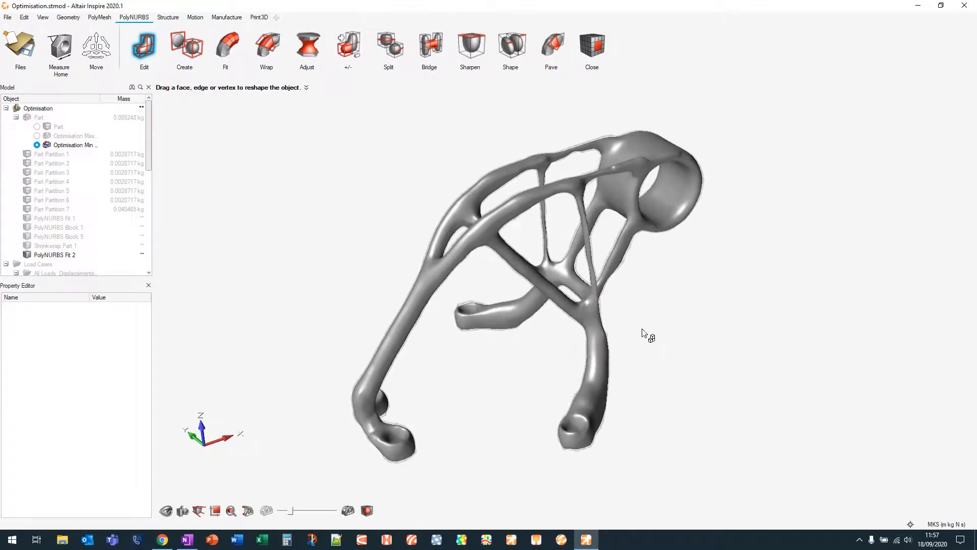
{"action": "right_click_drag", "start_coordinate": [759, 362], "coordinate": [560, 359]}
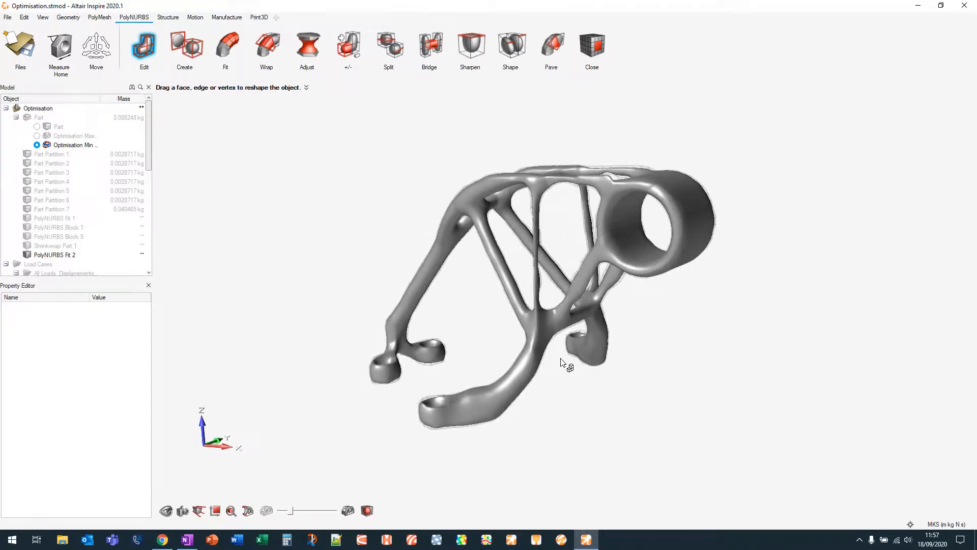
{"action": "right_click_drag", "start_coordinate": [561, 362], "coordinate": [467, 330]}
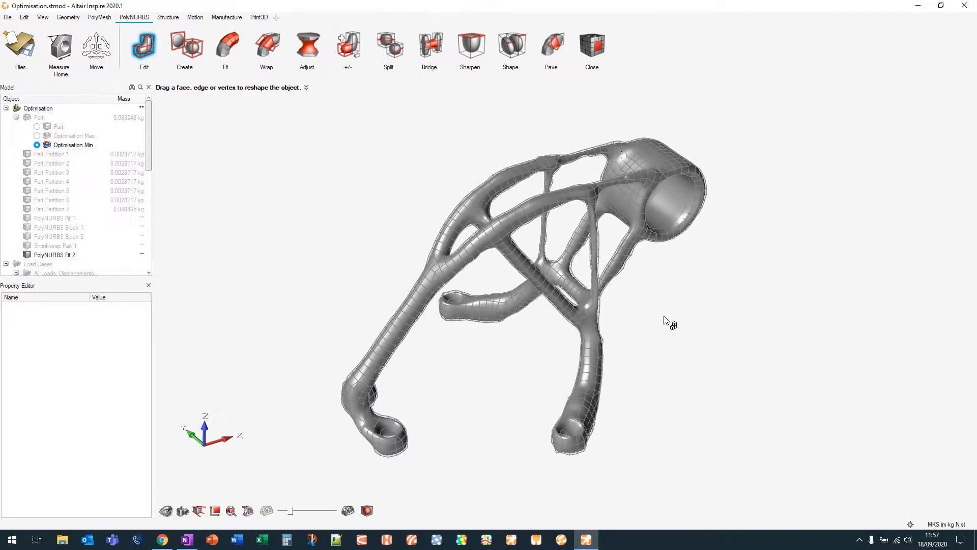
{"action": "right_click_drag", "start_coordinate": [666, 323], "coordinate": [661, 310]}
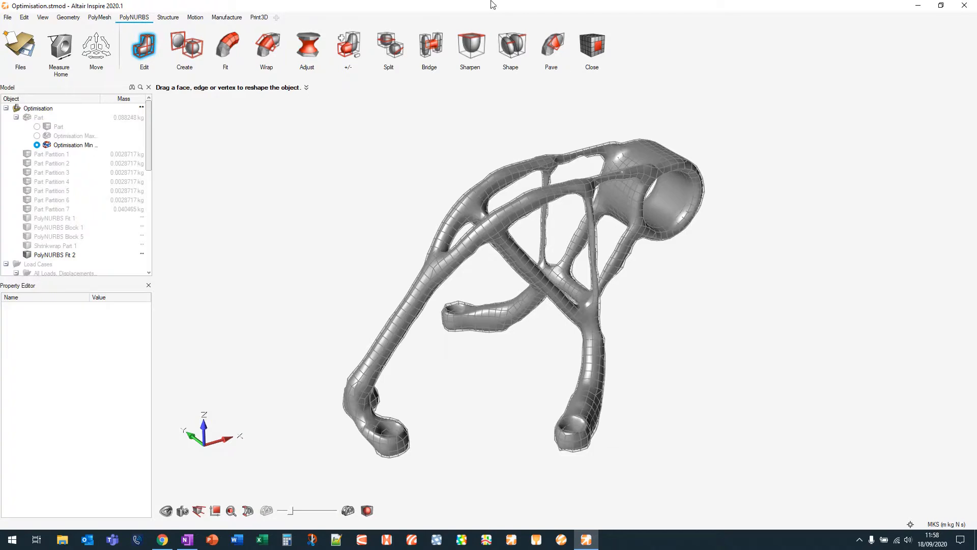
Open the Print3D tools to prepare the fitted part for 3D printing
{"action": "left_click", "coordinate": [260, 19]}
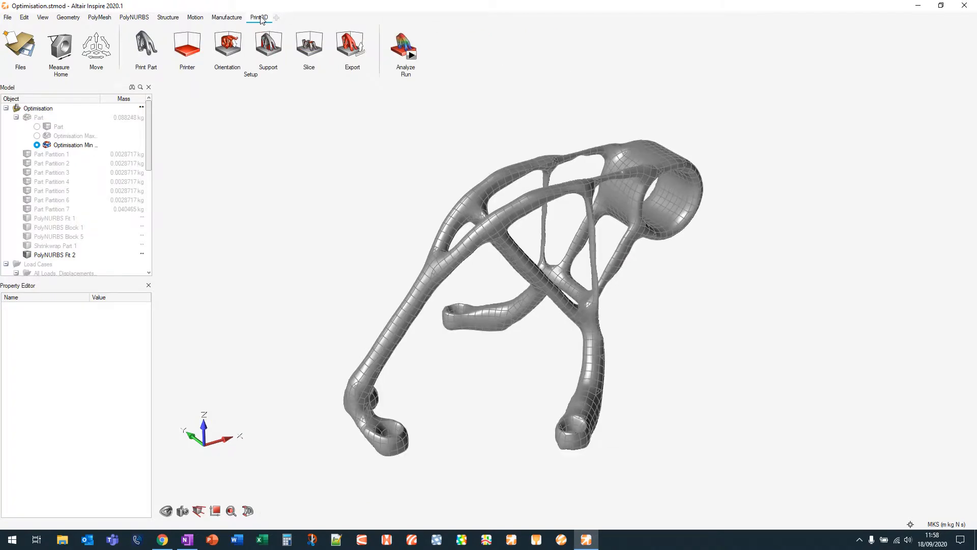